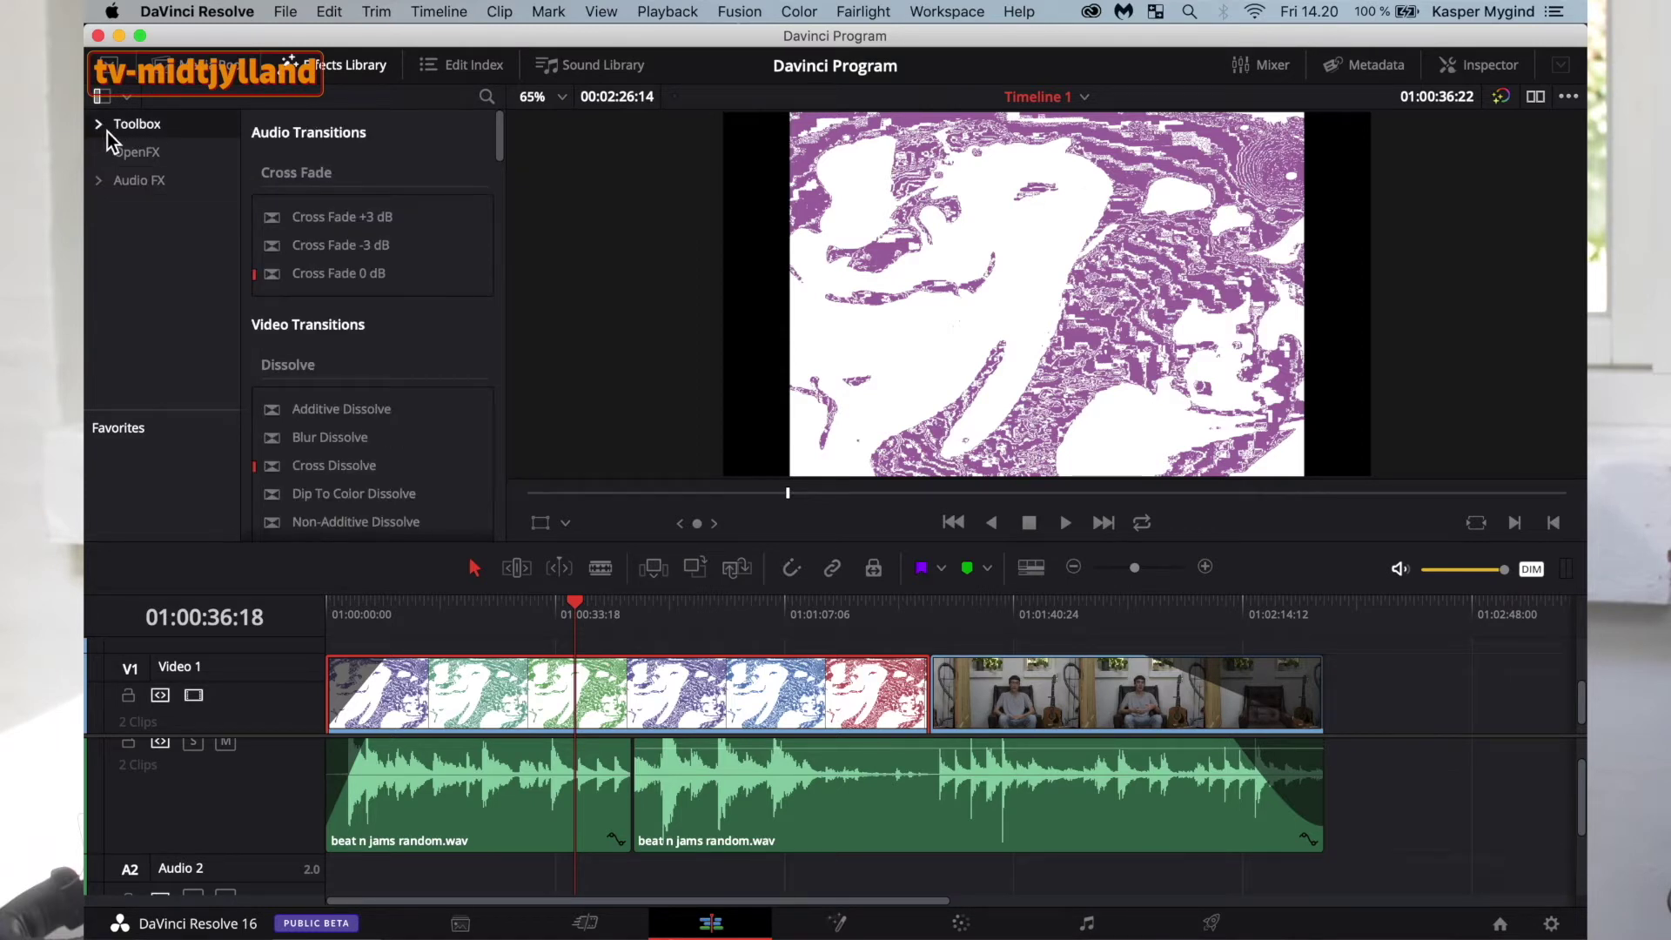
Examine the effects toolbox's Video Transitions, Audio Transitions, Titles, Generators and Effects categories.
scroll(436, 187, down, 2)
scroll(460, 196, up, 2)
click(99, 124)
click(100, 122)
click(100, 123)
click(174, 155)
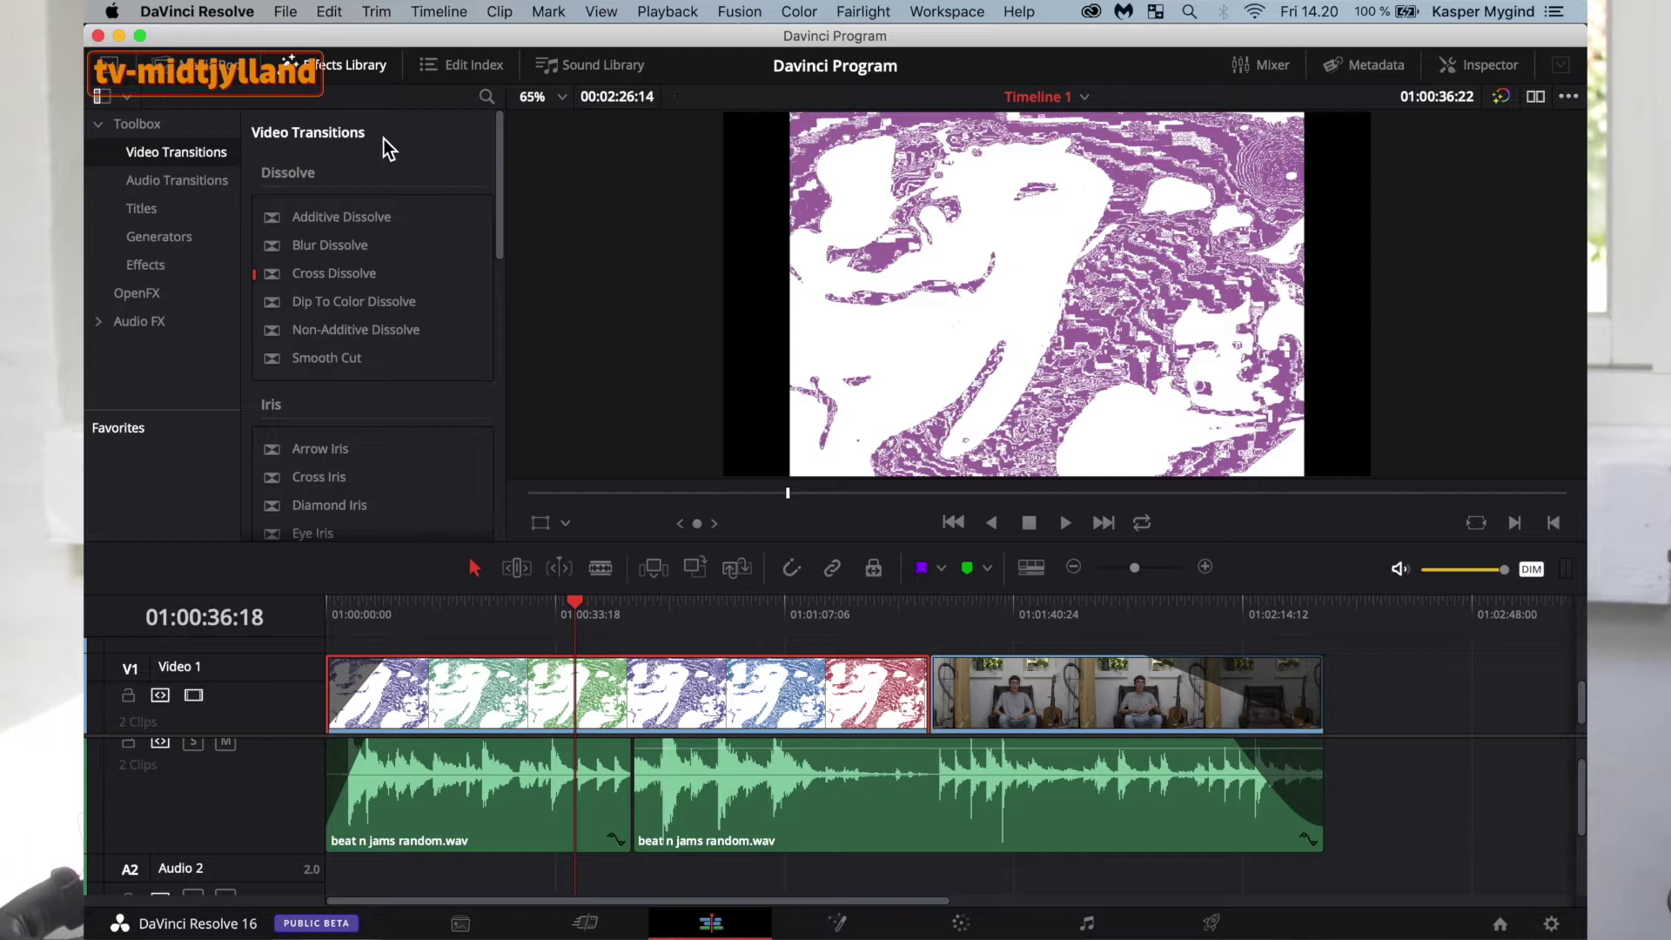
click(213, 182)
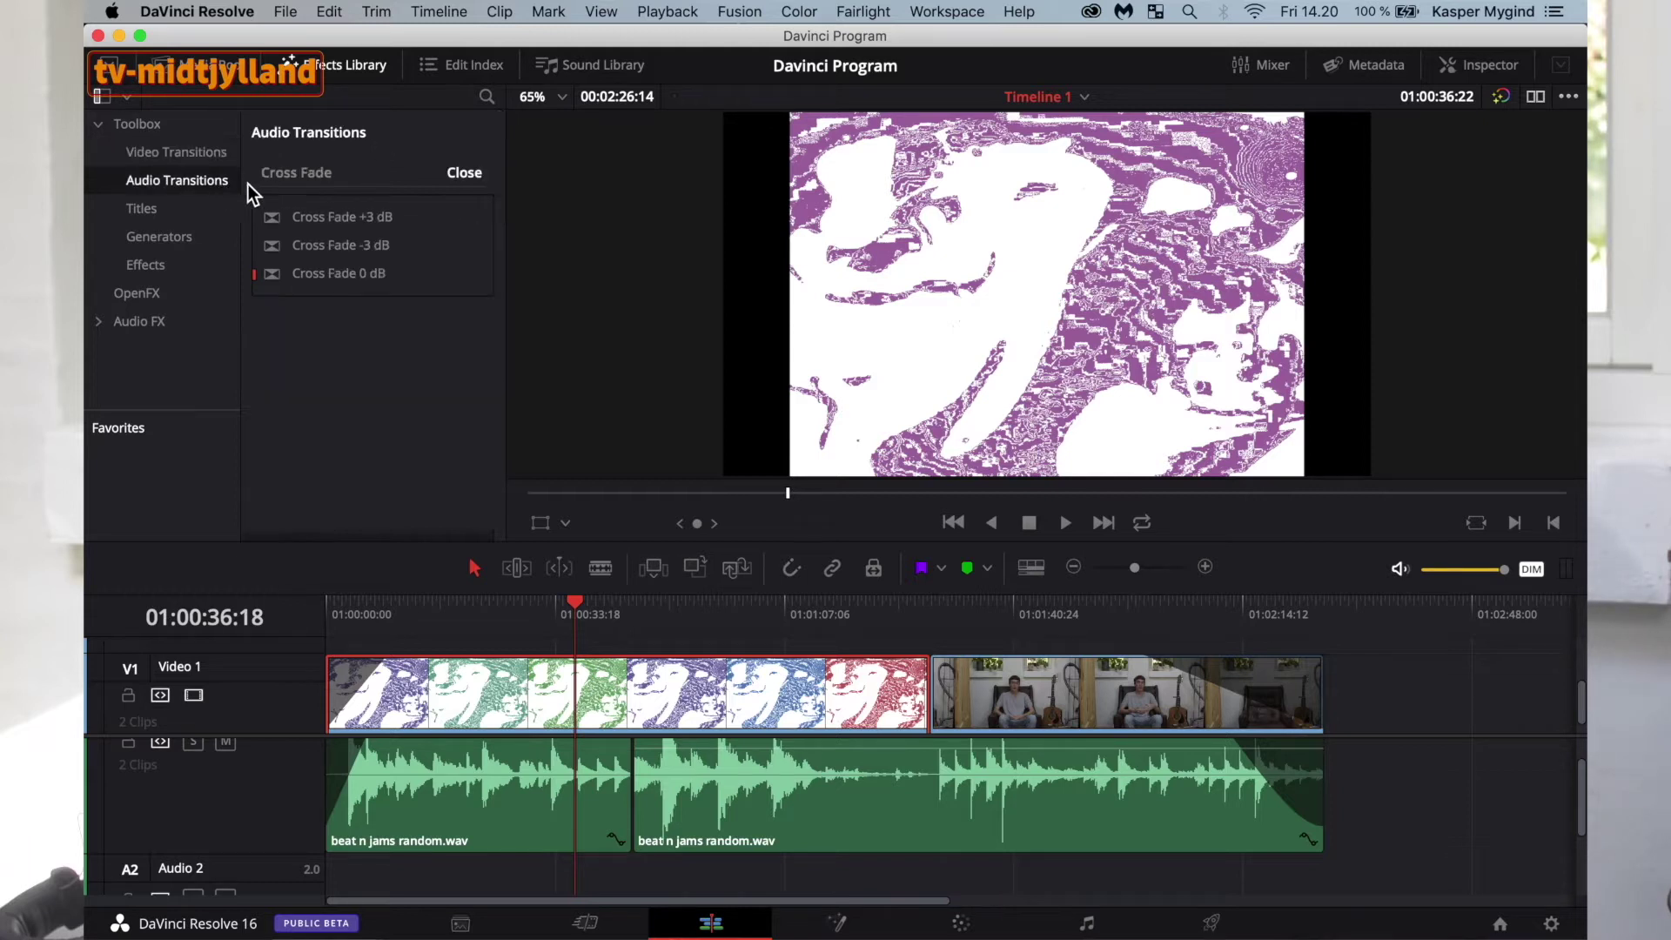
click(181, 209)
click(206, 237)
click(166, 265)
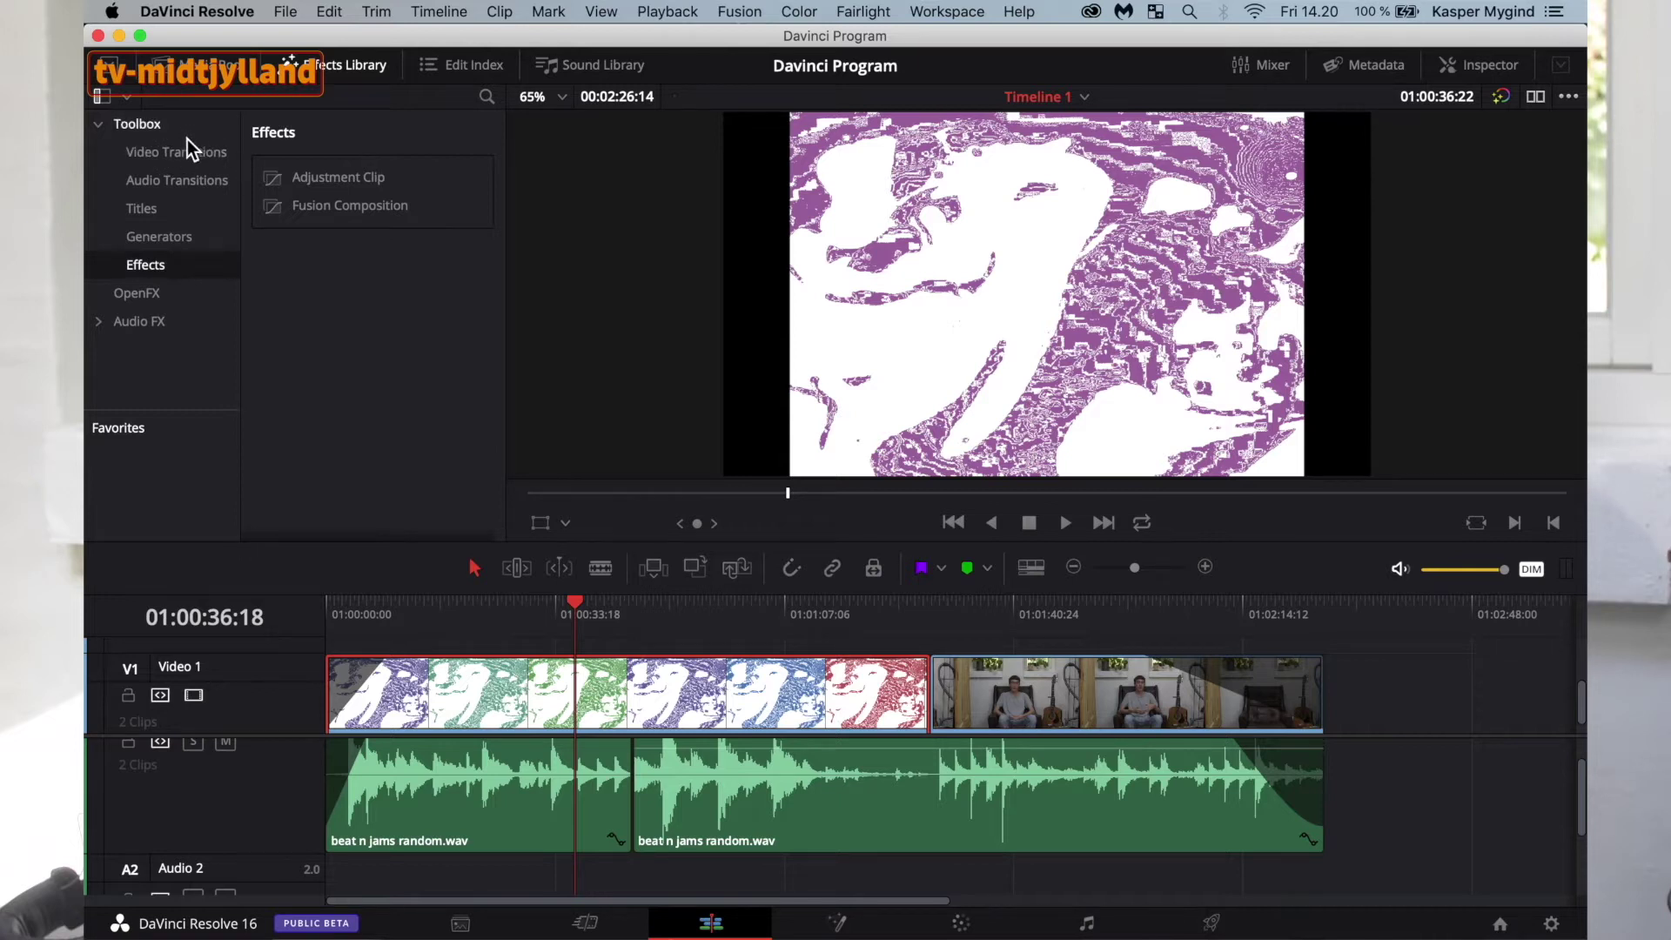
Remove the fade-in at the start of the first video clip and play the timeline from its beginning.
click(181, 151)
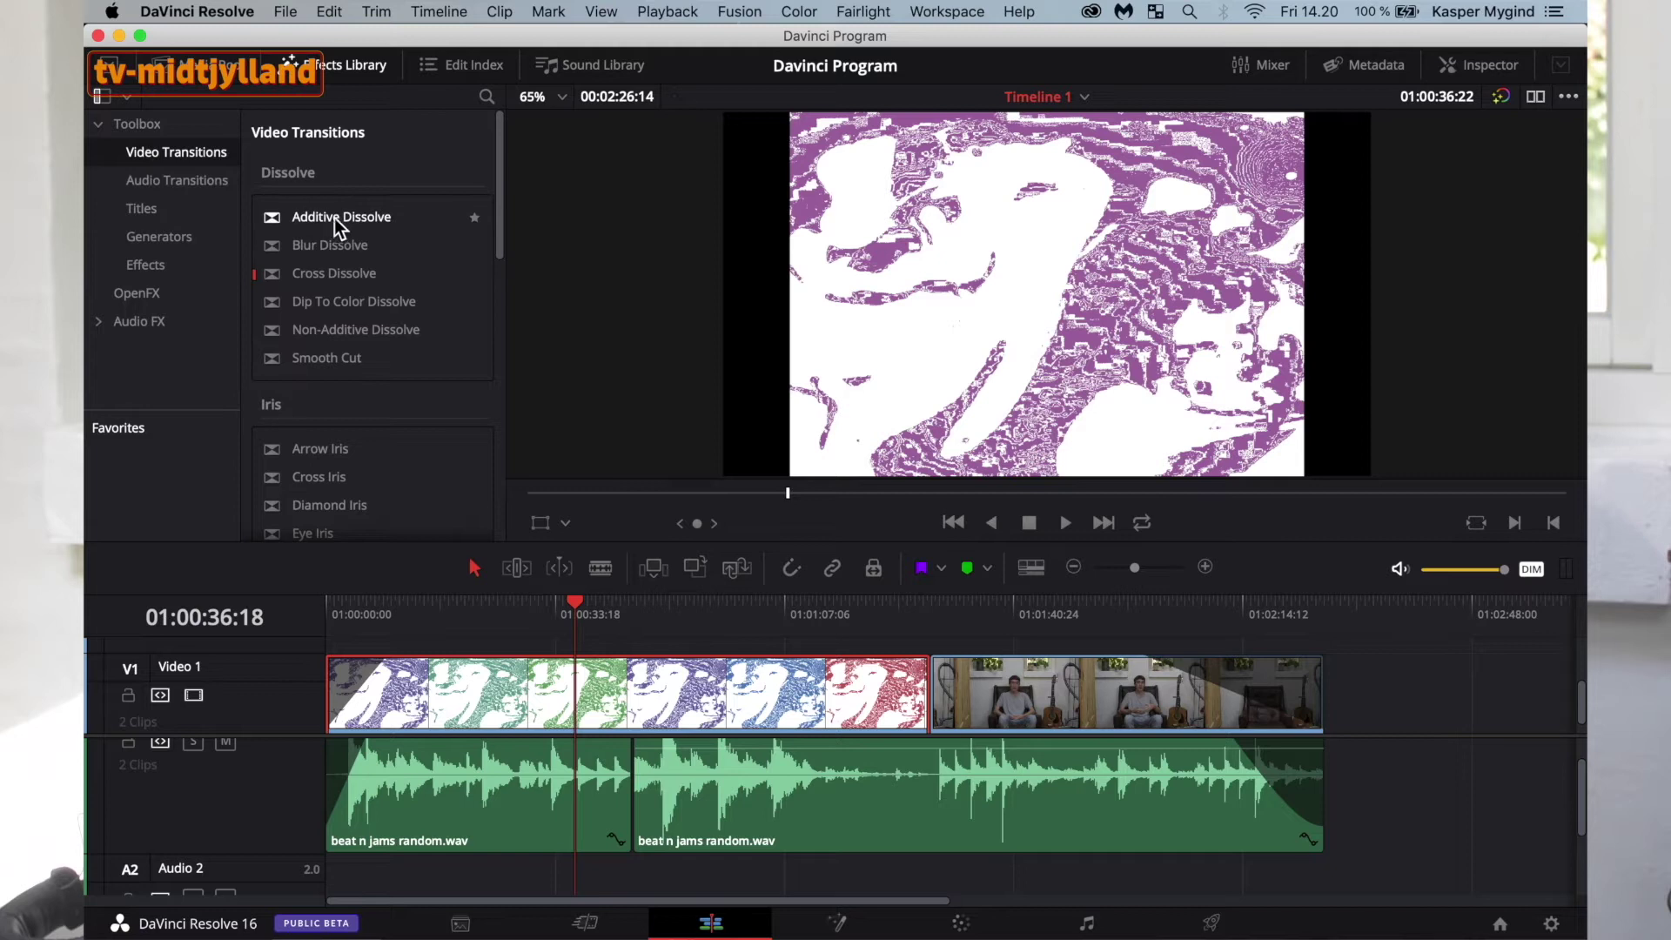
drag(331, 221, 412, 696)
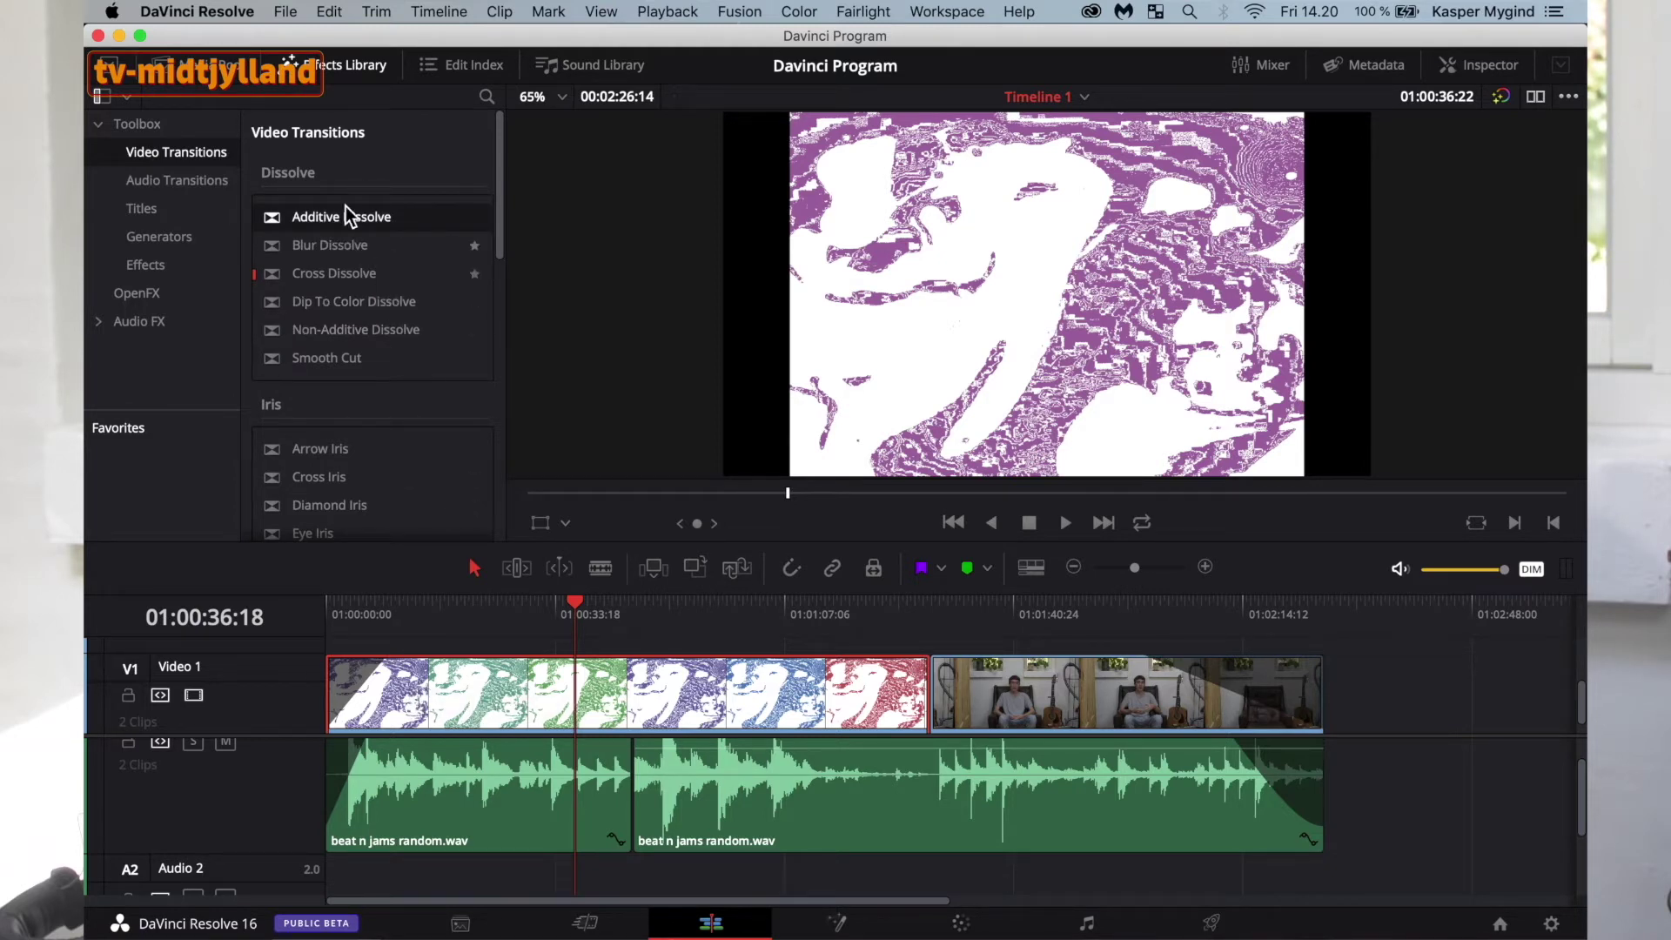
key(space)
drag(392, 660, 279, 609)
click(357, 610)
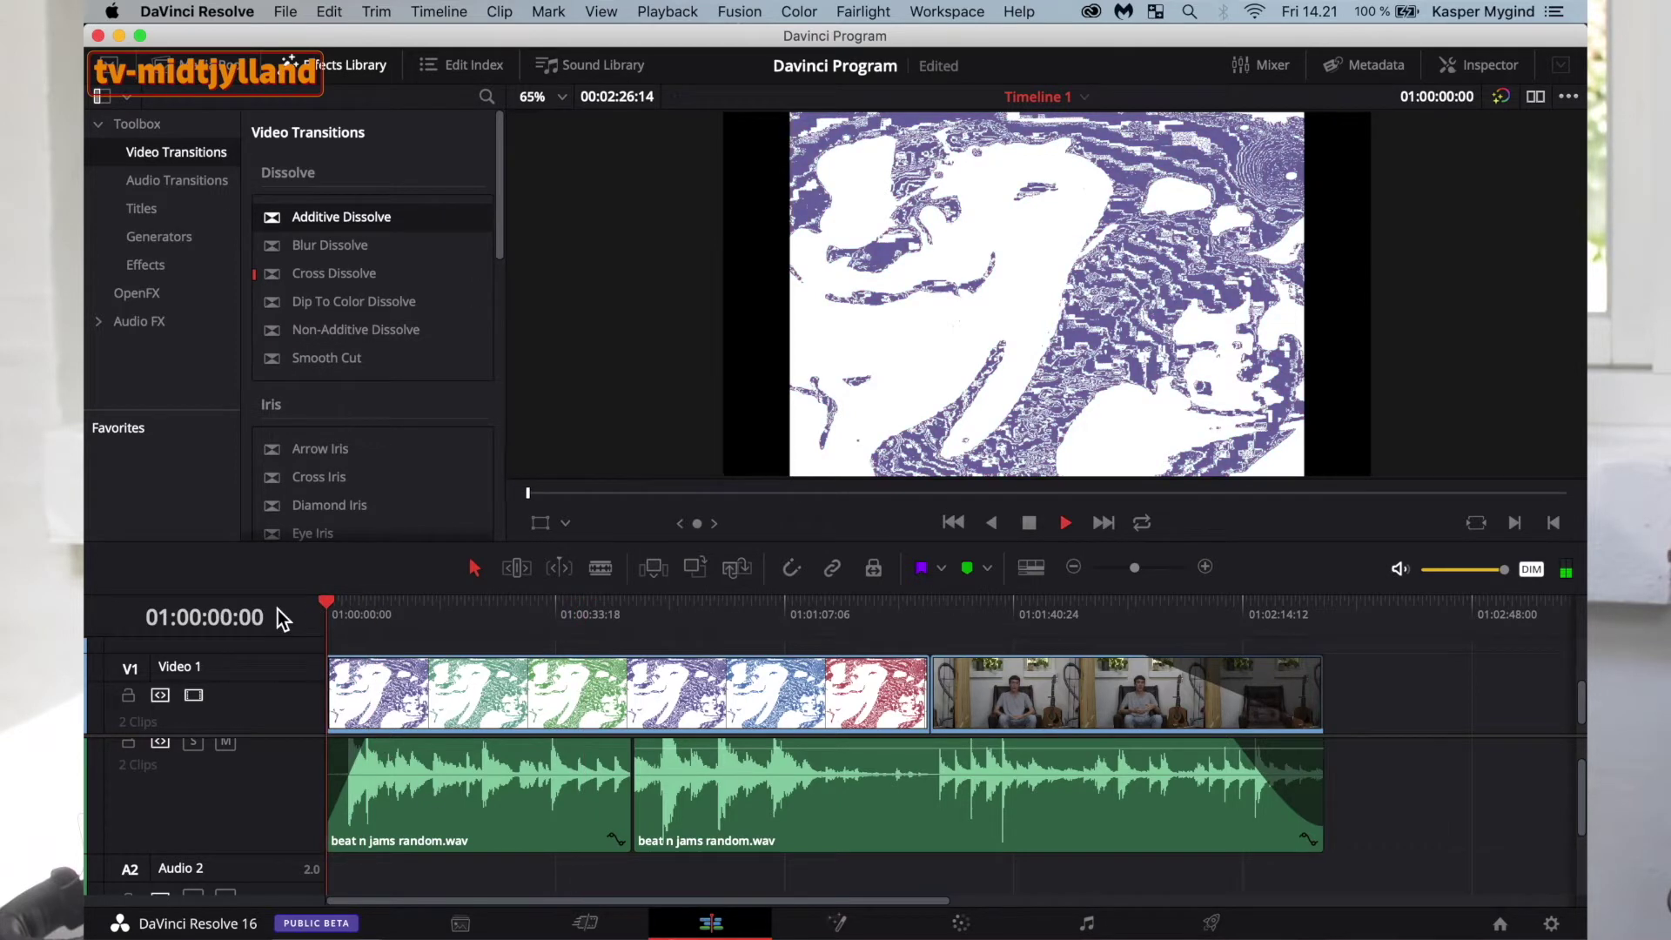
Add an Additive Dissolve at the end of the first video clip and play across the cut.
drag(453, 218, 931, 686)
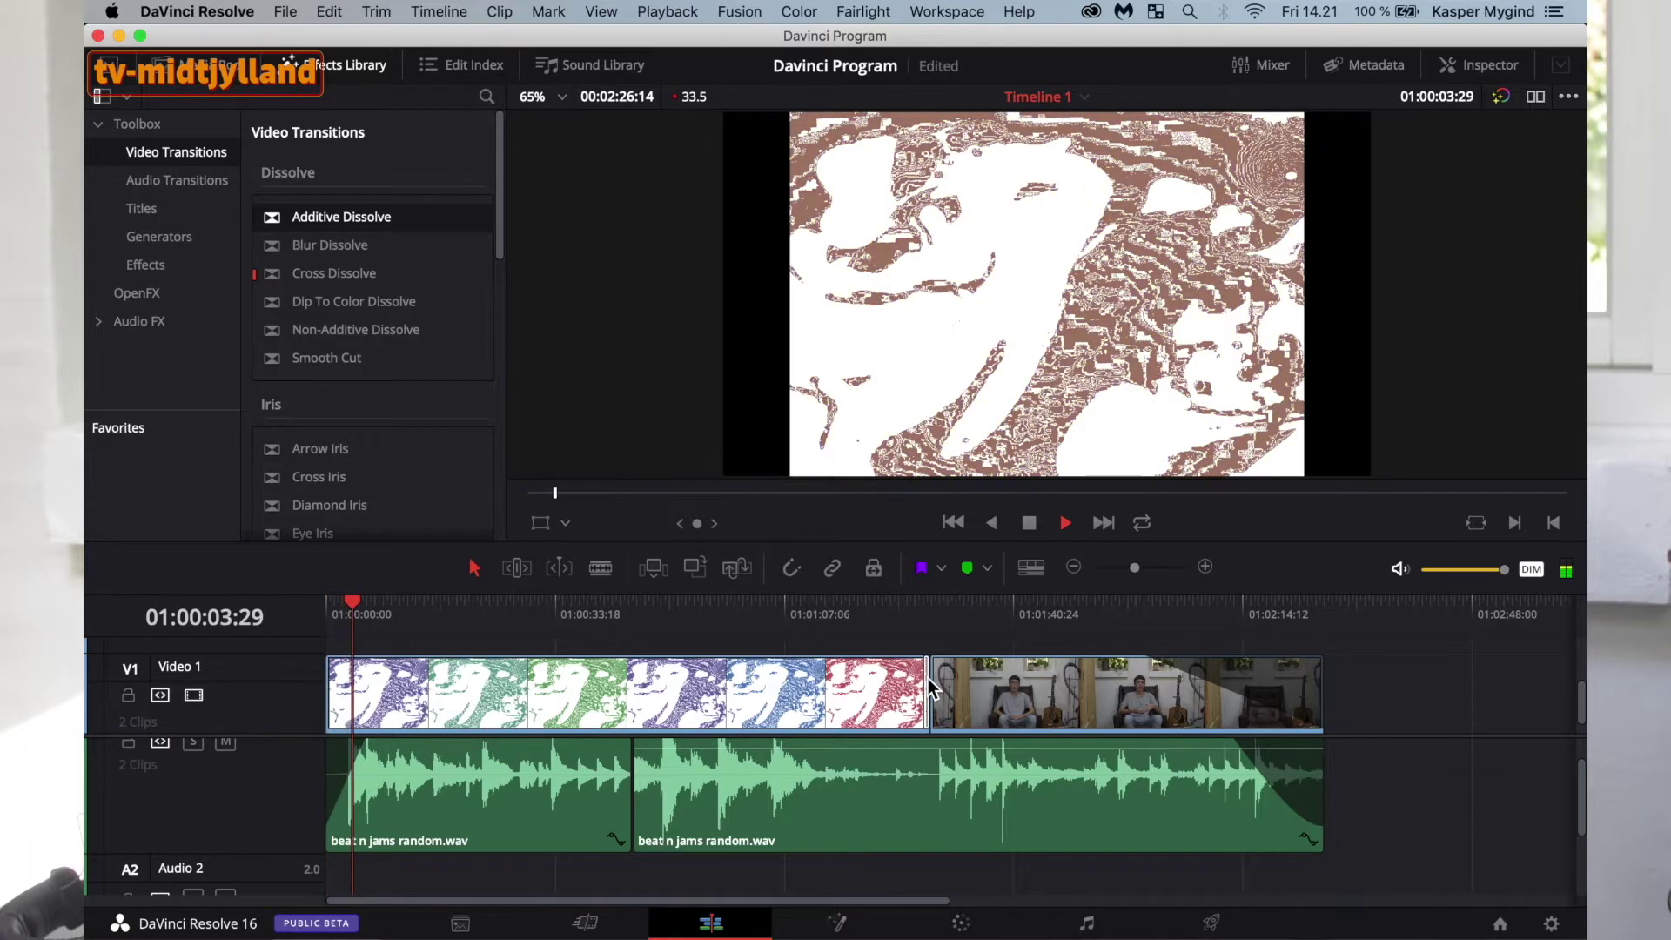
click(913, 614)
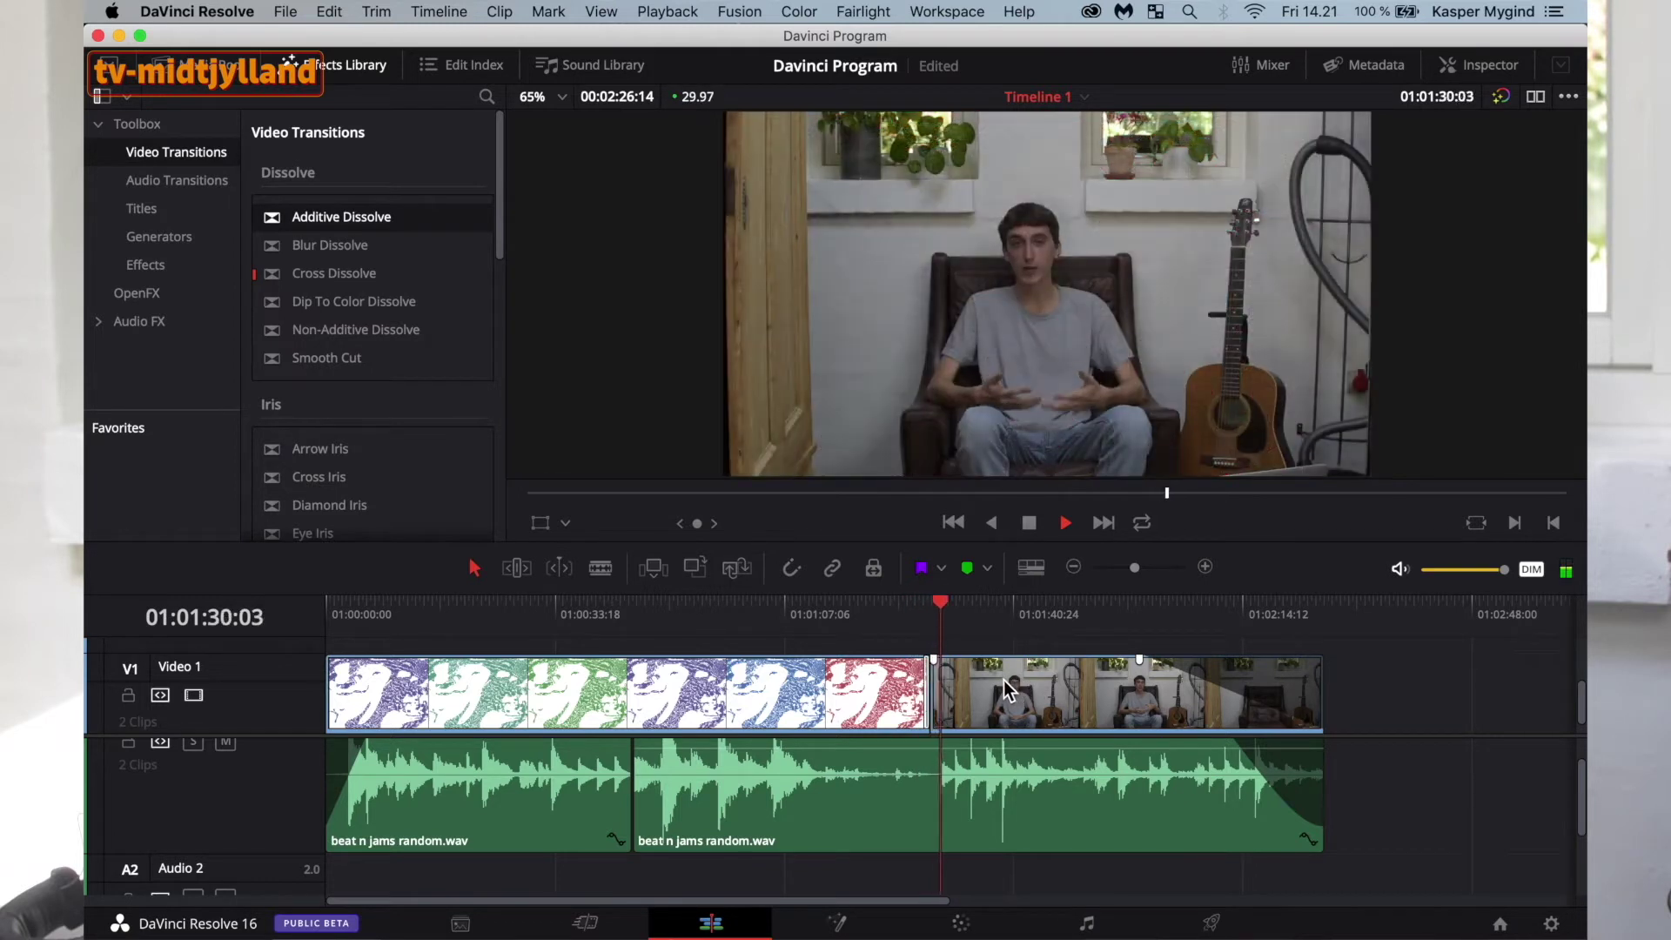
click(916, 604)
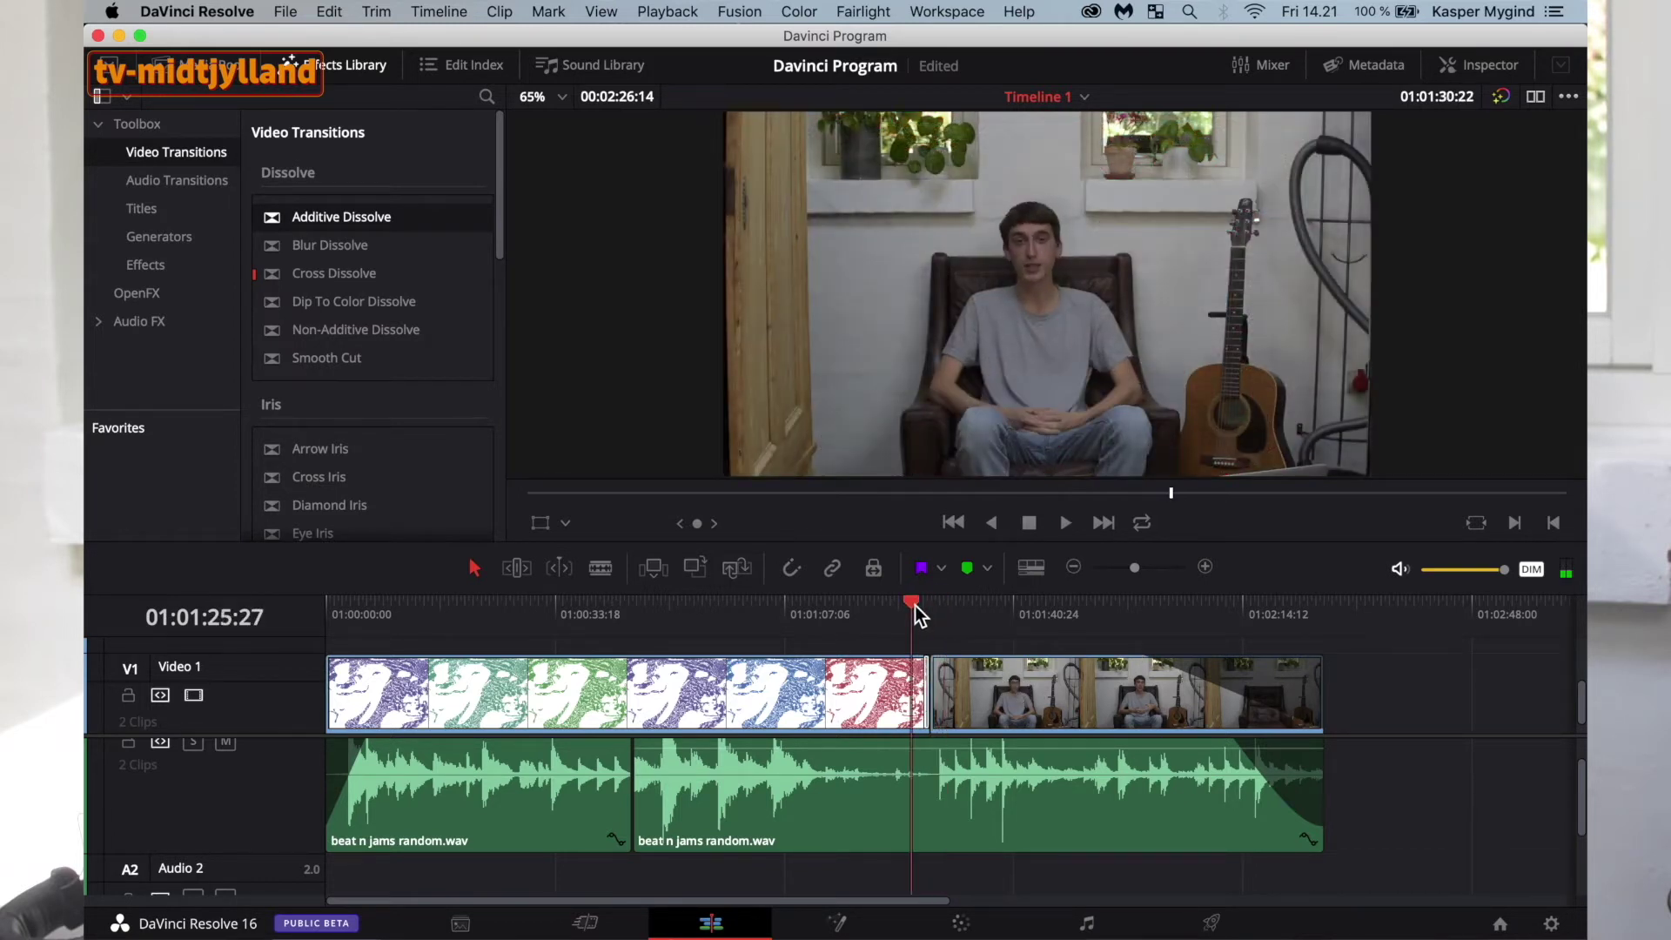
key(space)
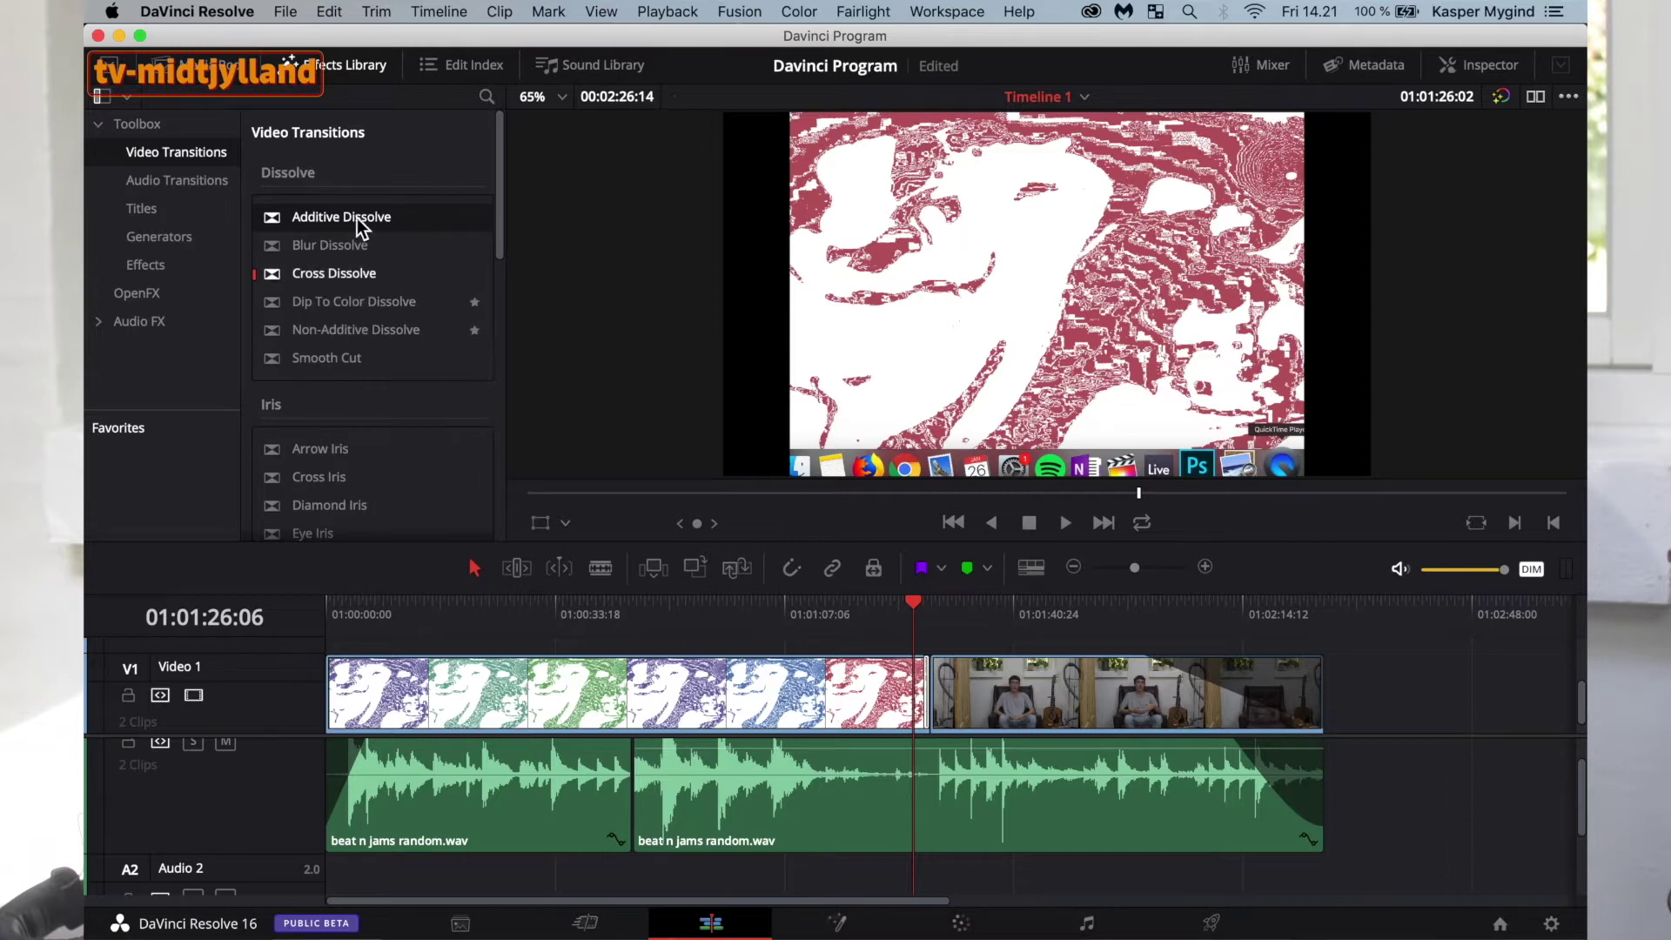
click(357, 218)
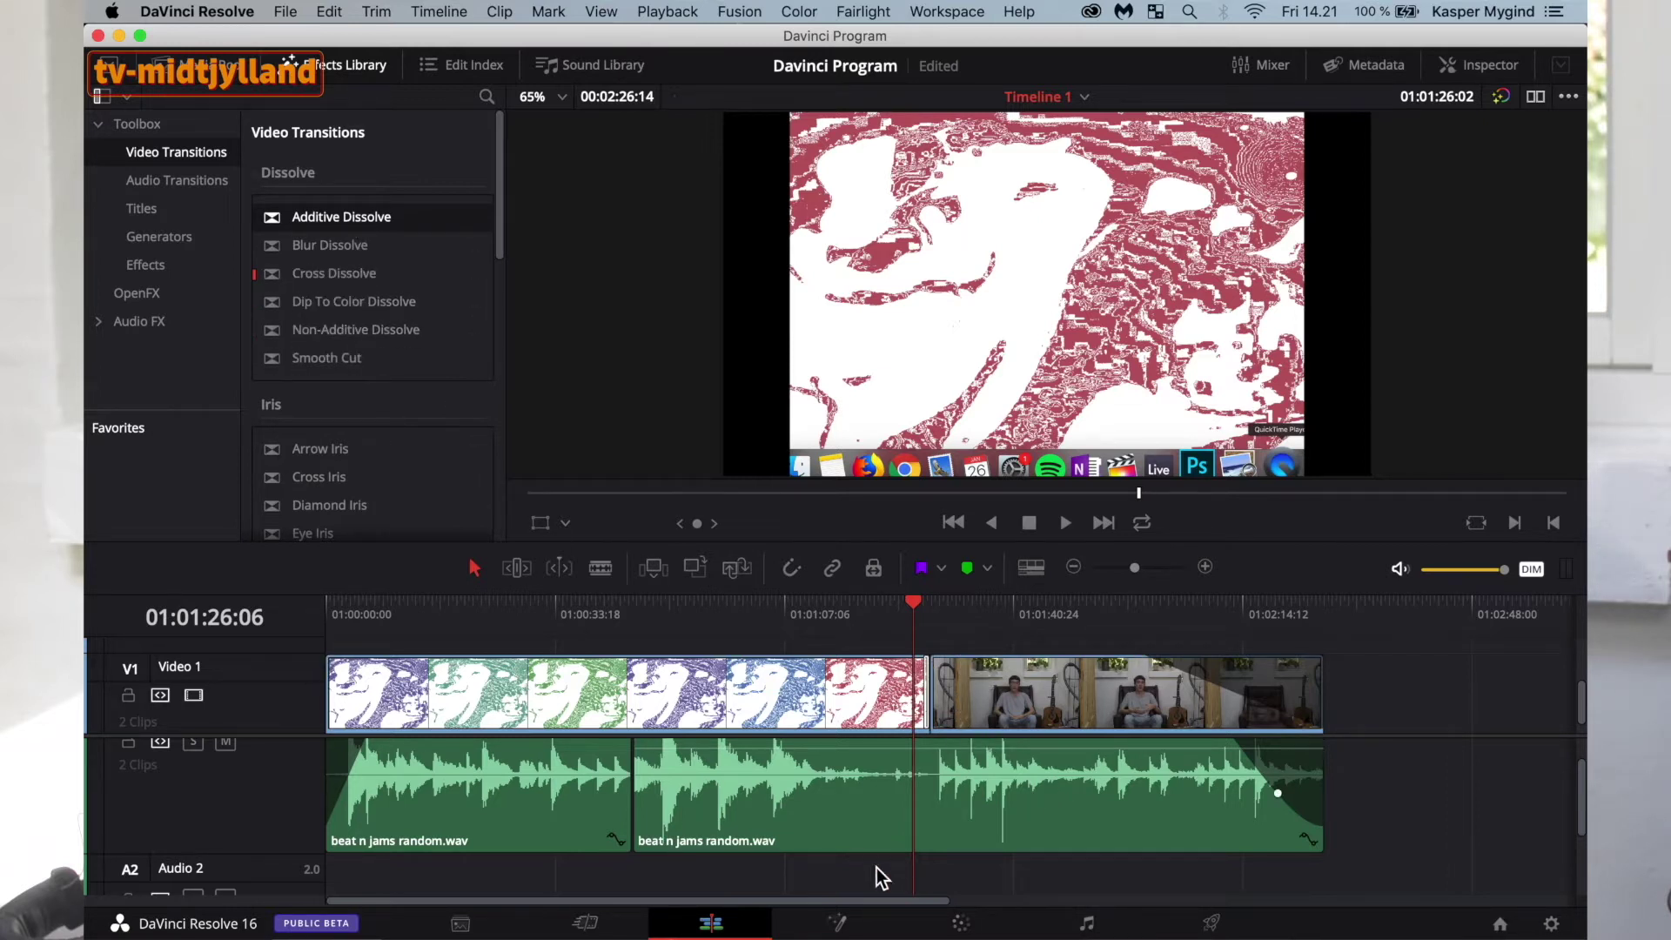
Inspect the Additive Dissolve between part 1.mov and Audacity intro 5.MOV up close by playing through it.
click(1204, 567)
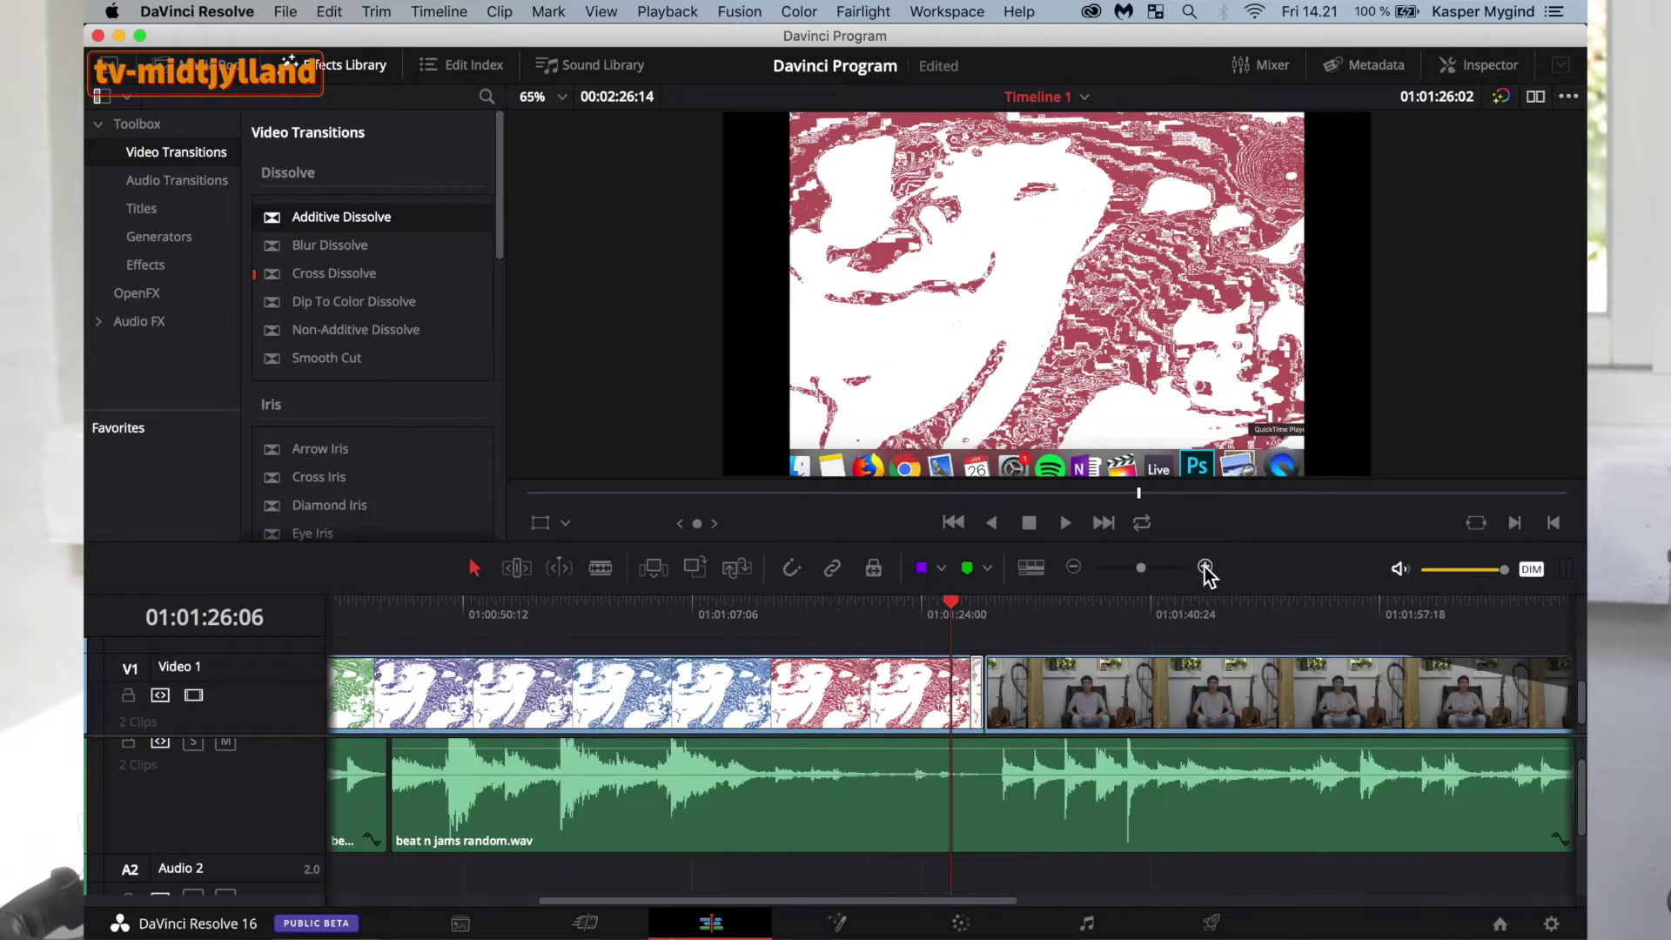
click(1204, 568)
scroll(615, 612, right, 6)
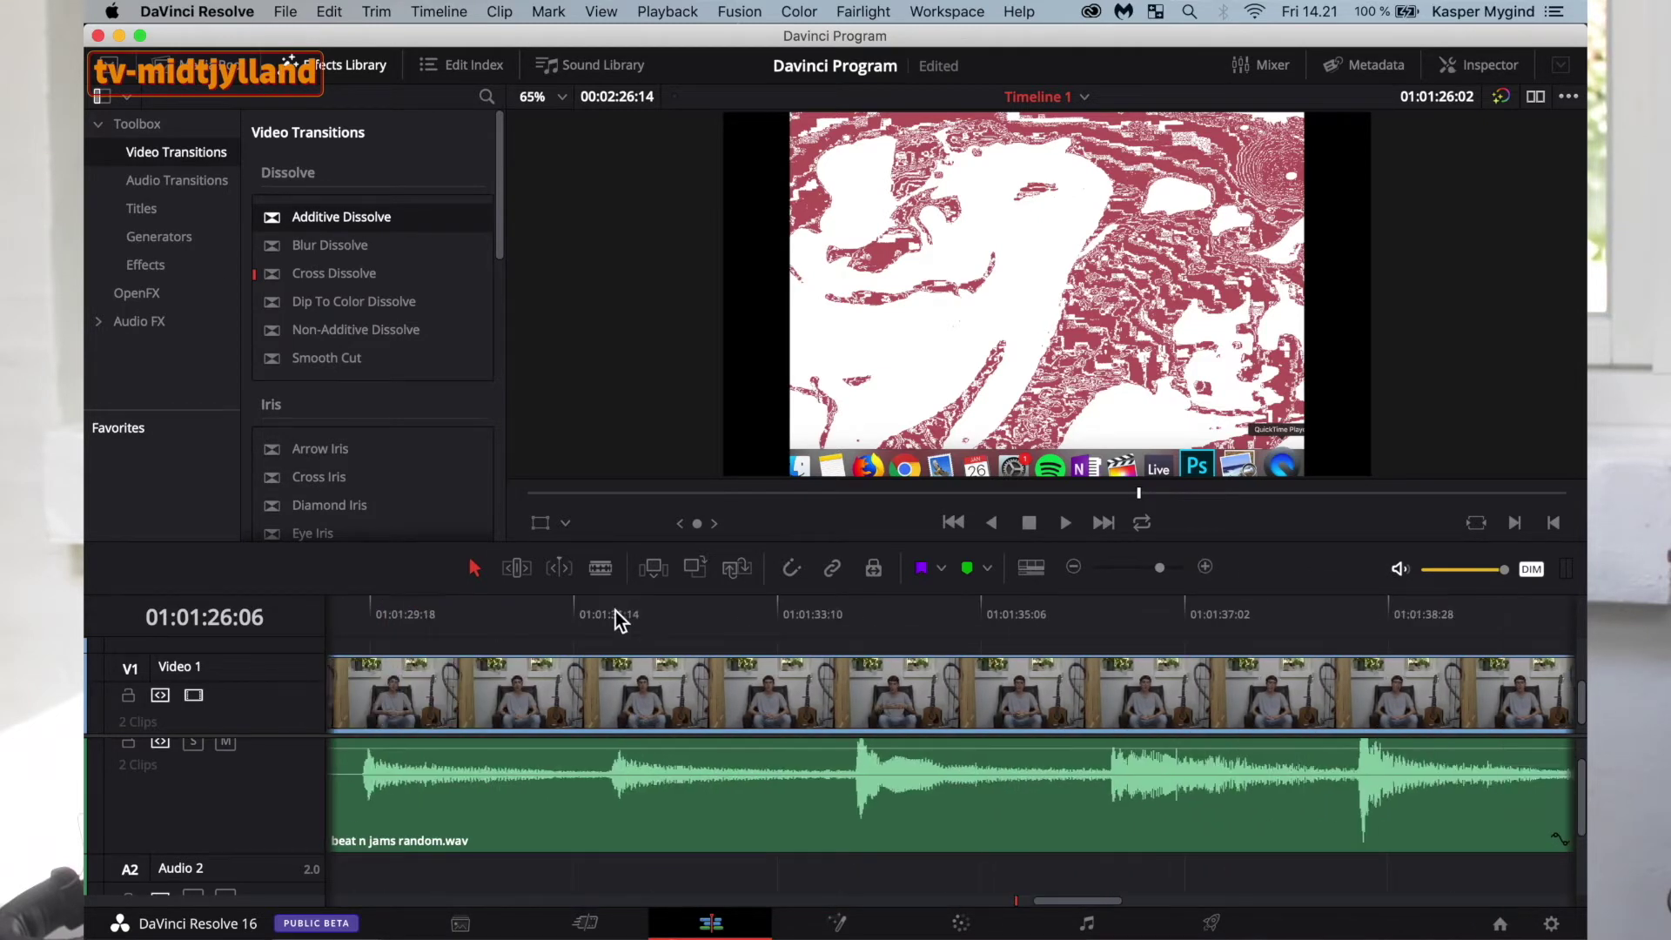
scroll(625, 667, left, 12)
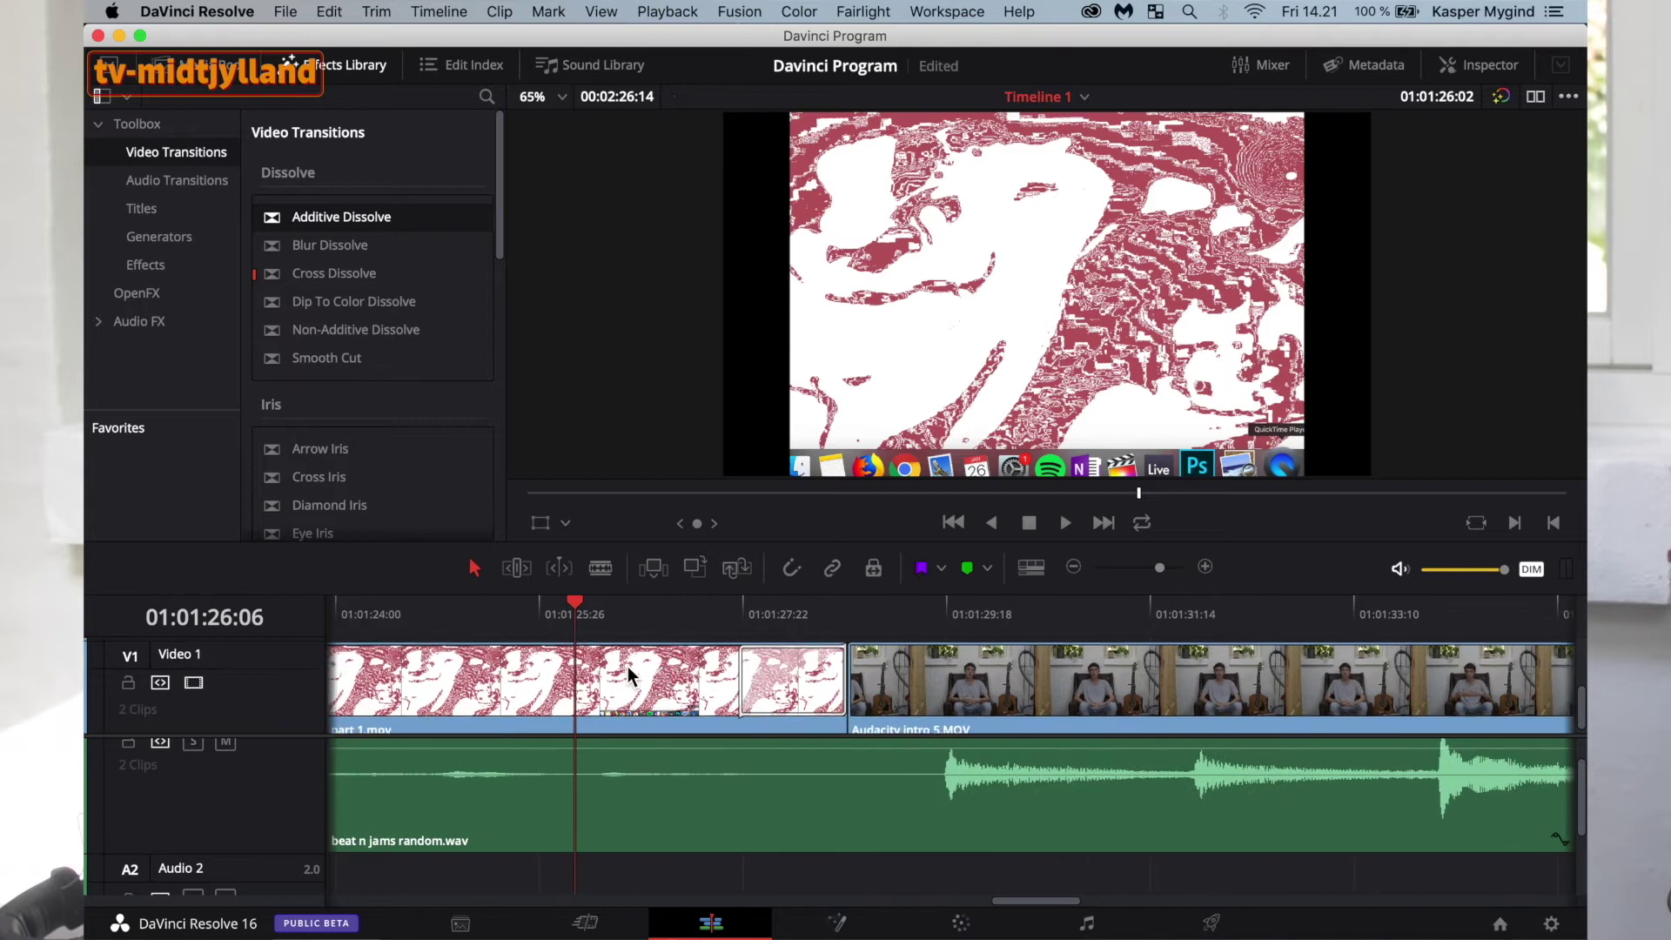
scroll(541, 851, down, 3)
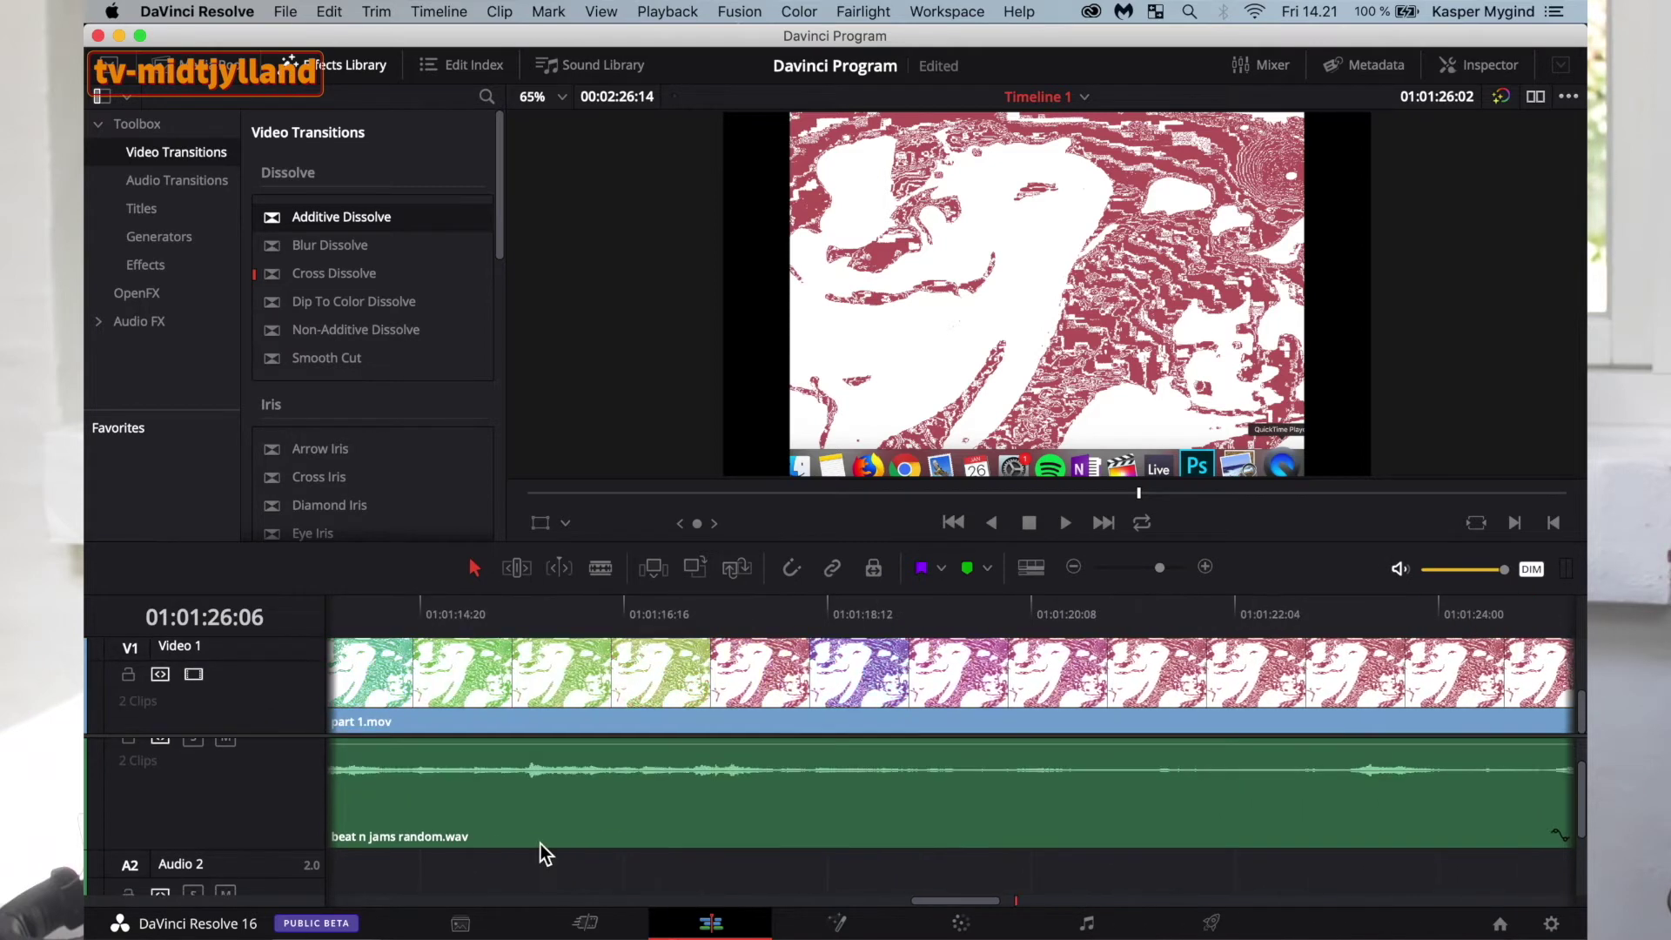
drag(937, 901, 1010, 901)
click(912, 605)
drag(916, 607, 973, 603)
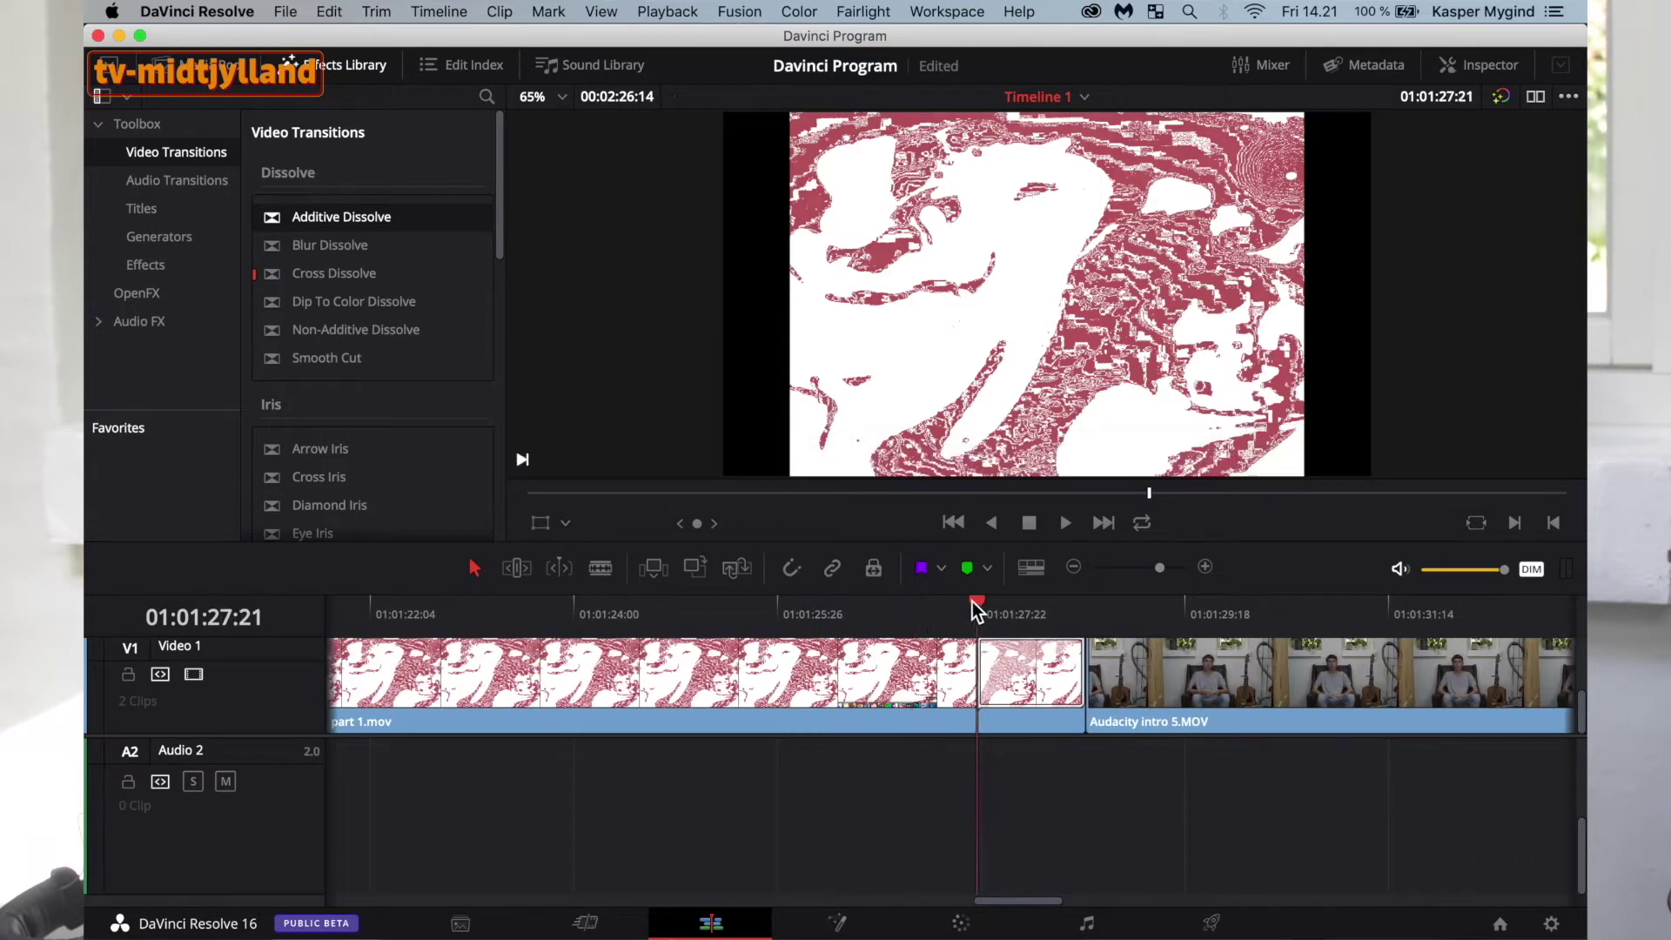
key(space)
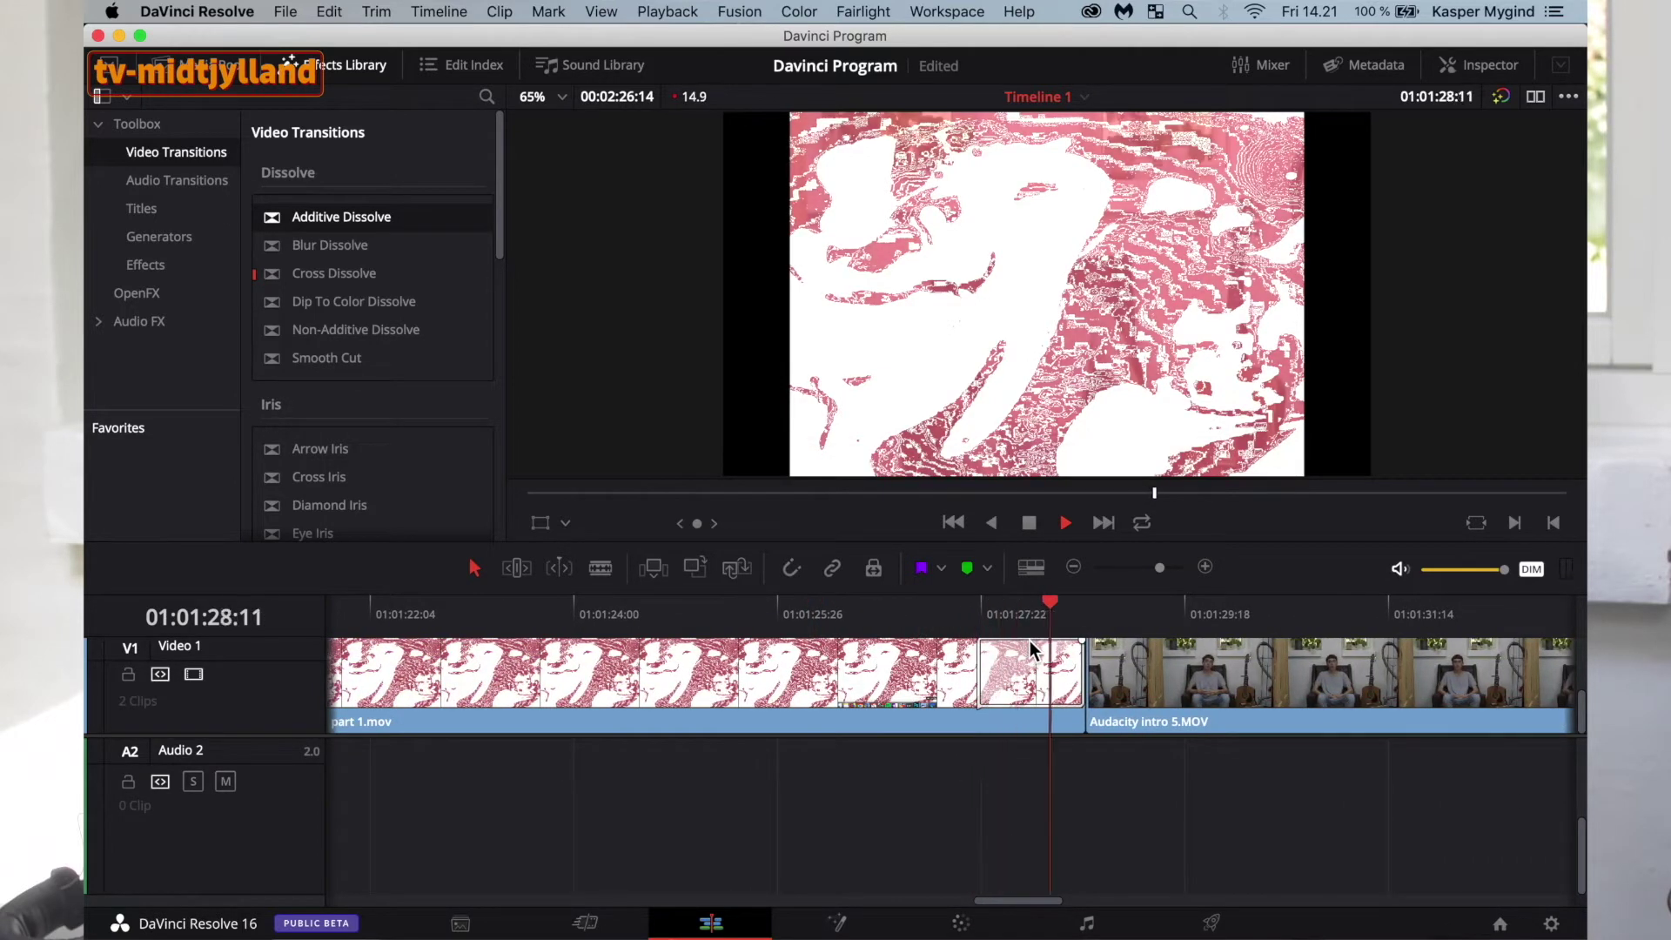
key(space)
Replace the Additive Dissolve at the end of part 1.mov with a Blur Dissolve.
click(1050, 663)
click(938, 674)
click(1038, 658)
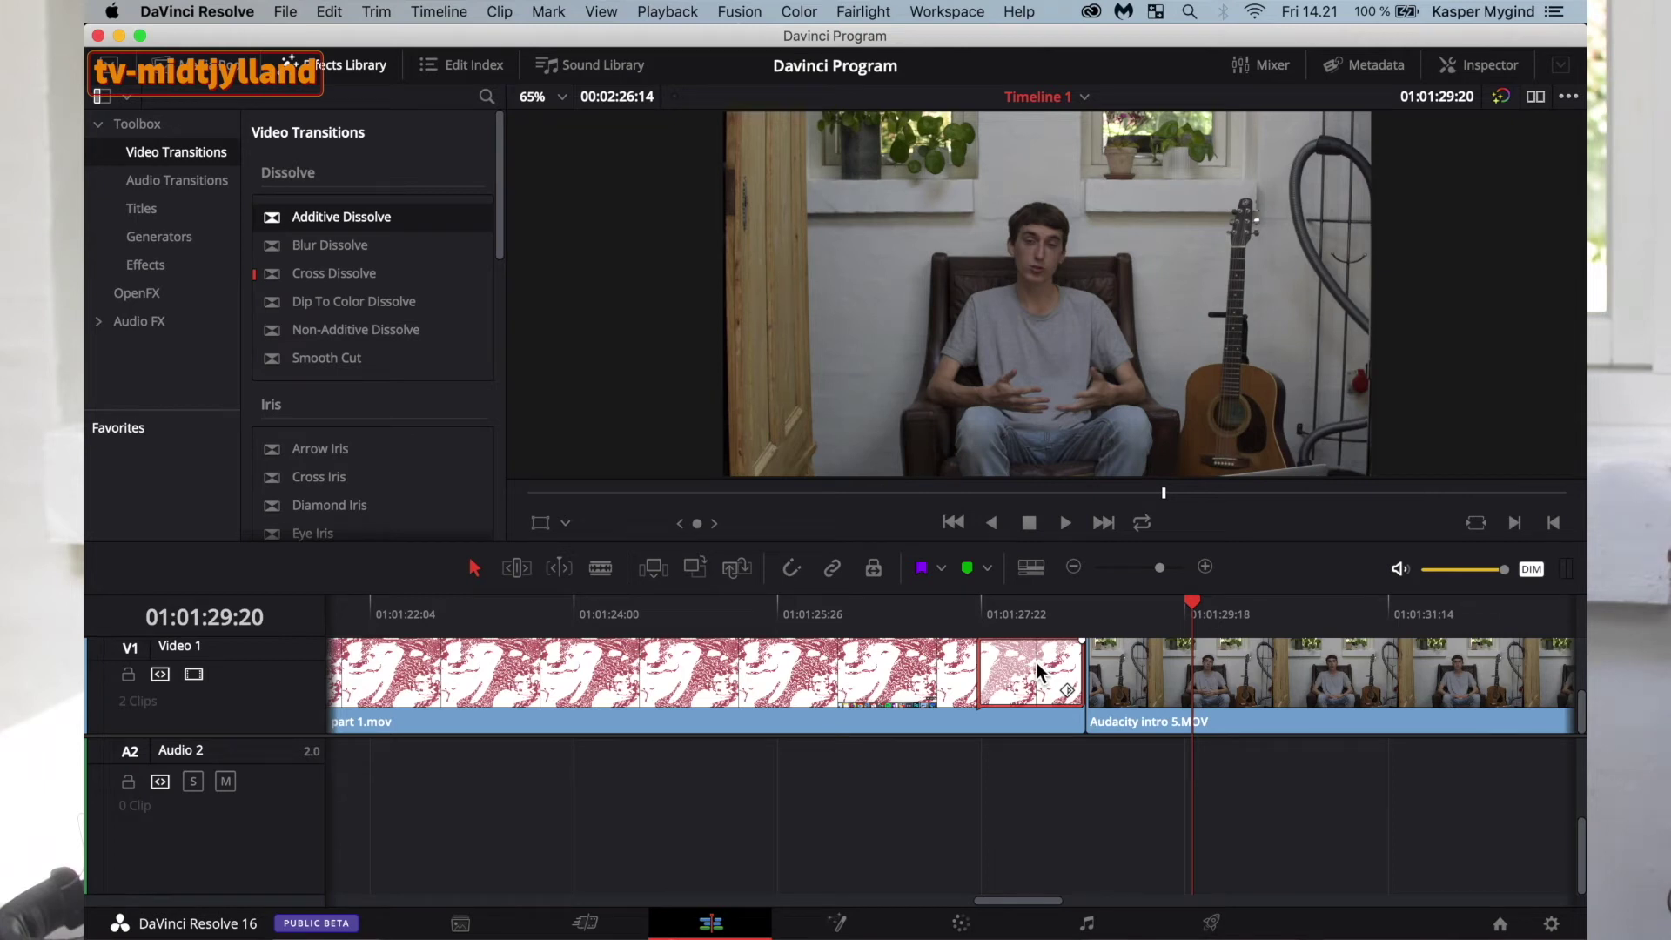
key(BackSpace)
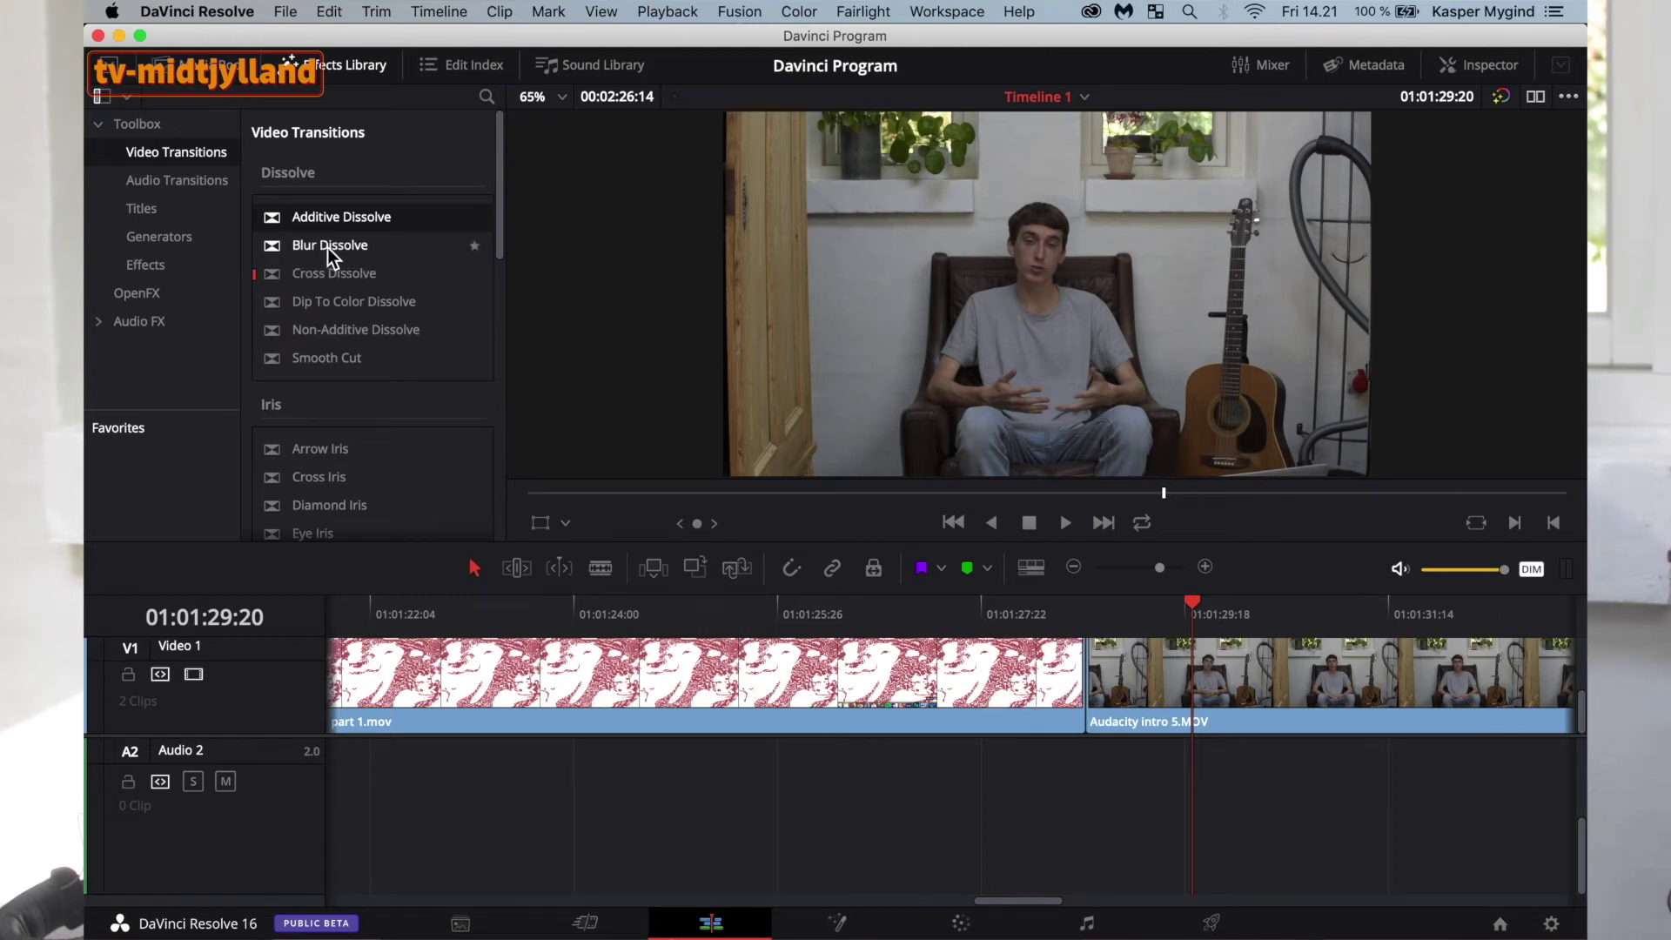
drag(334, 248, 1044, 700)
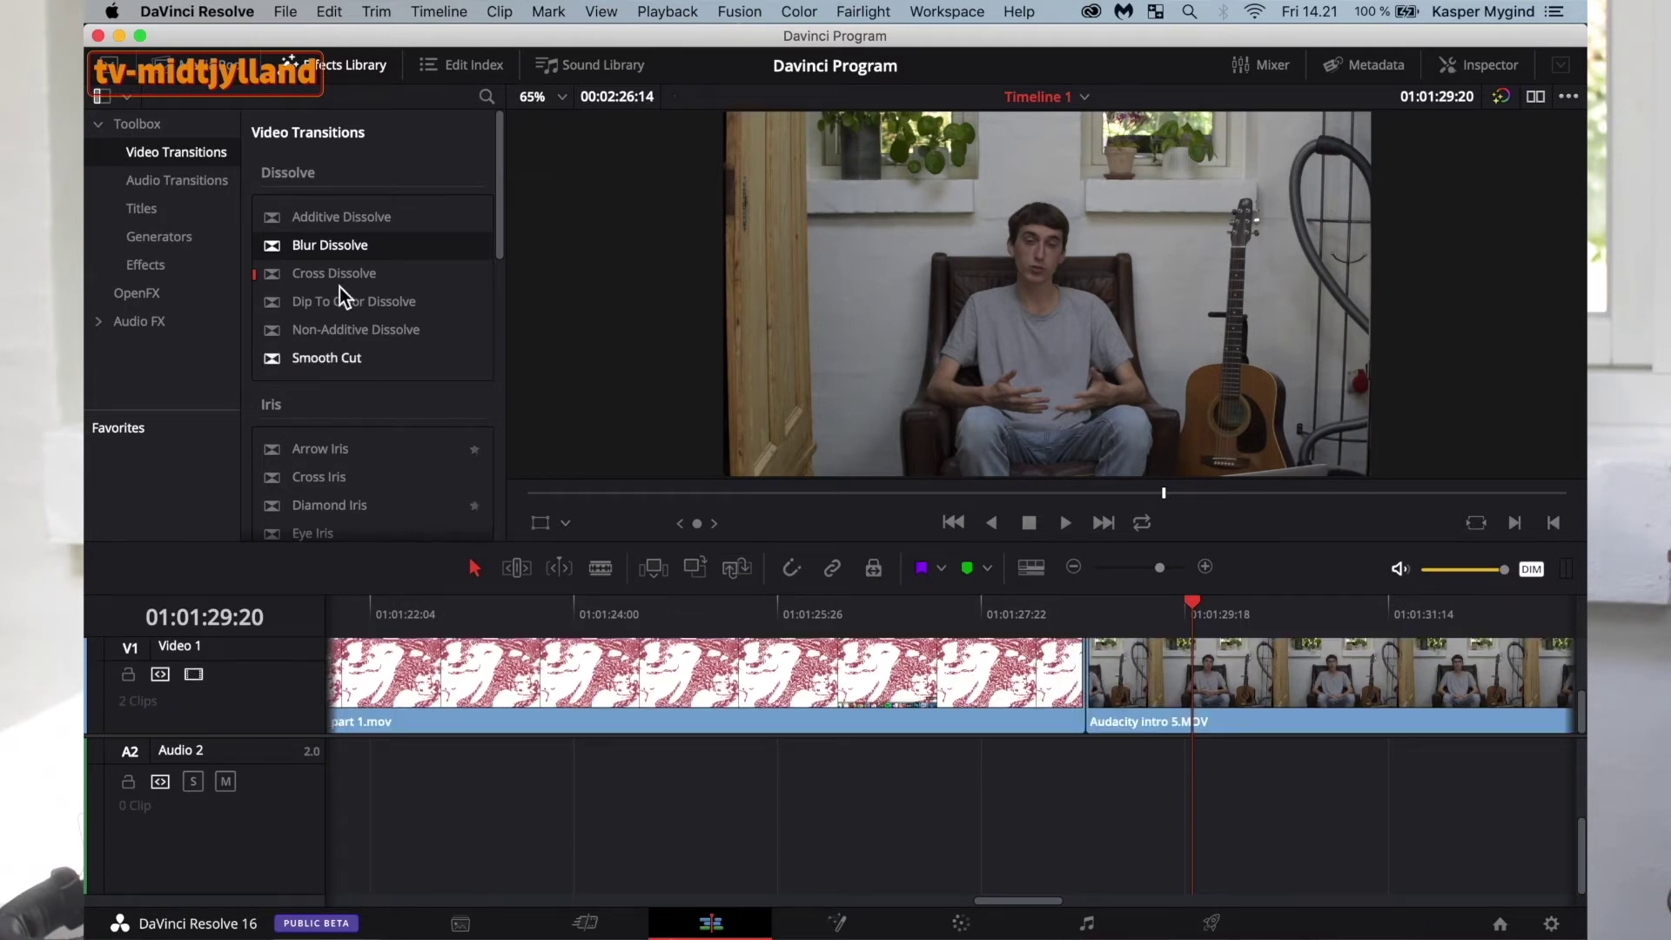
drag(334, 248, 1051, 696)
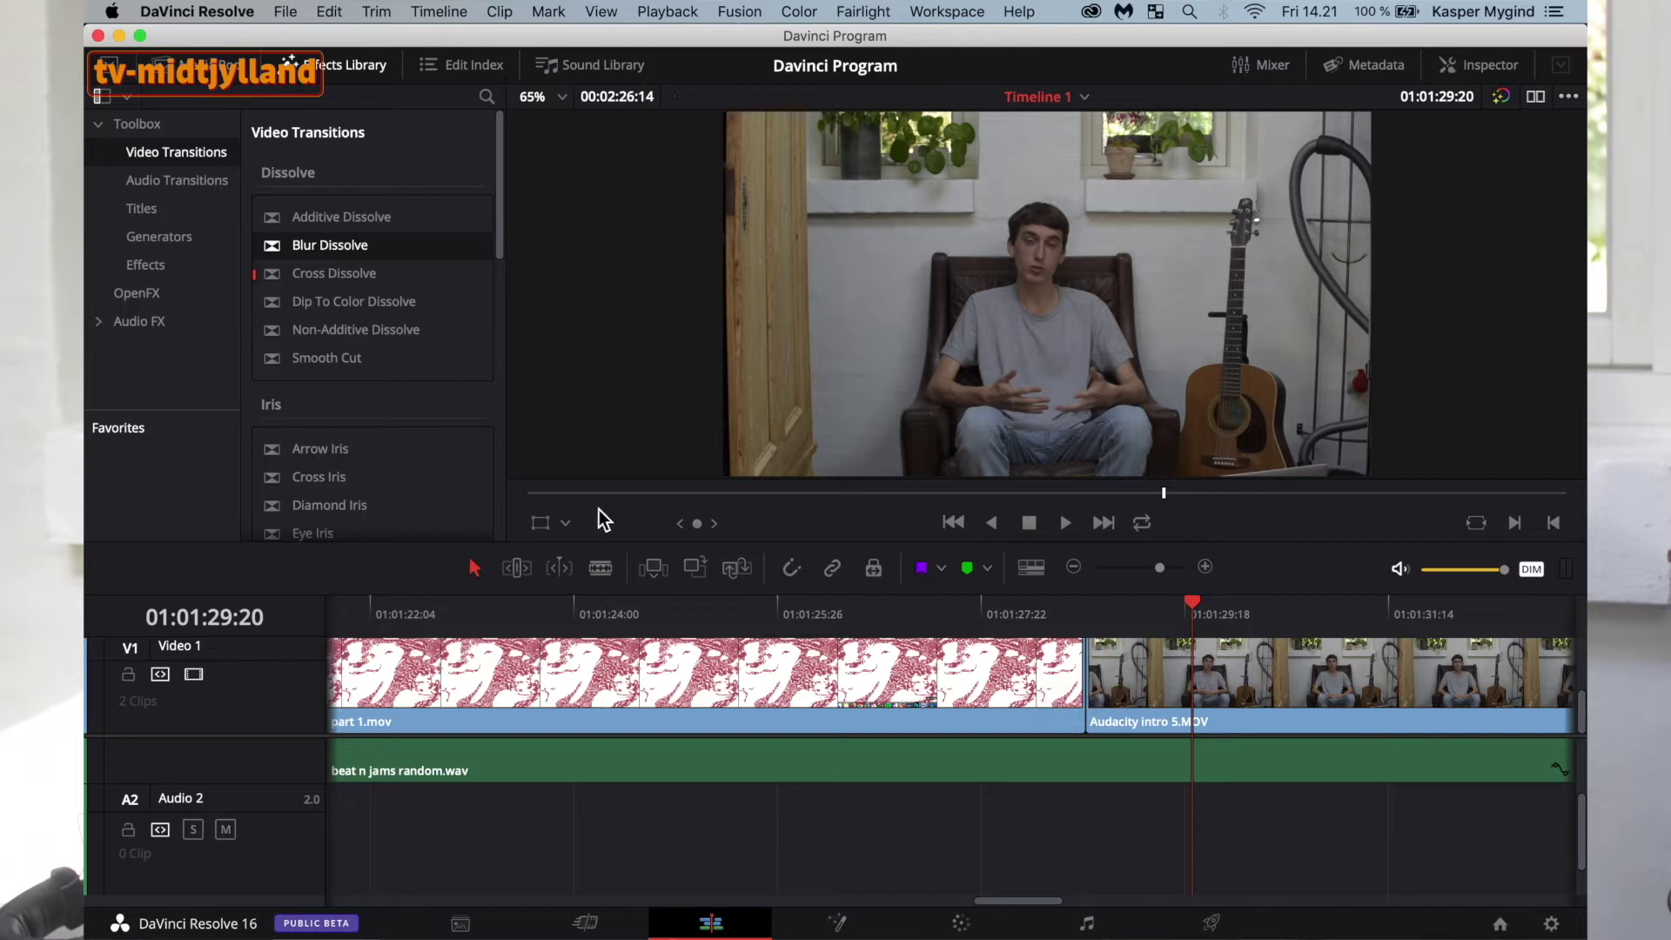
drag(335, 259, 1036, 687)
drag(382, 273, 1069, 690)
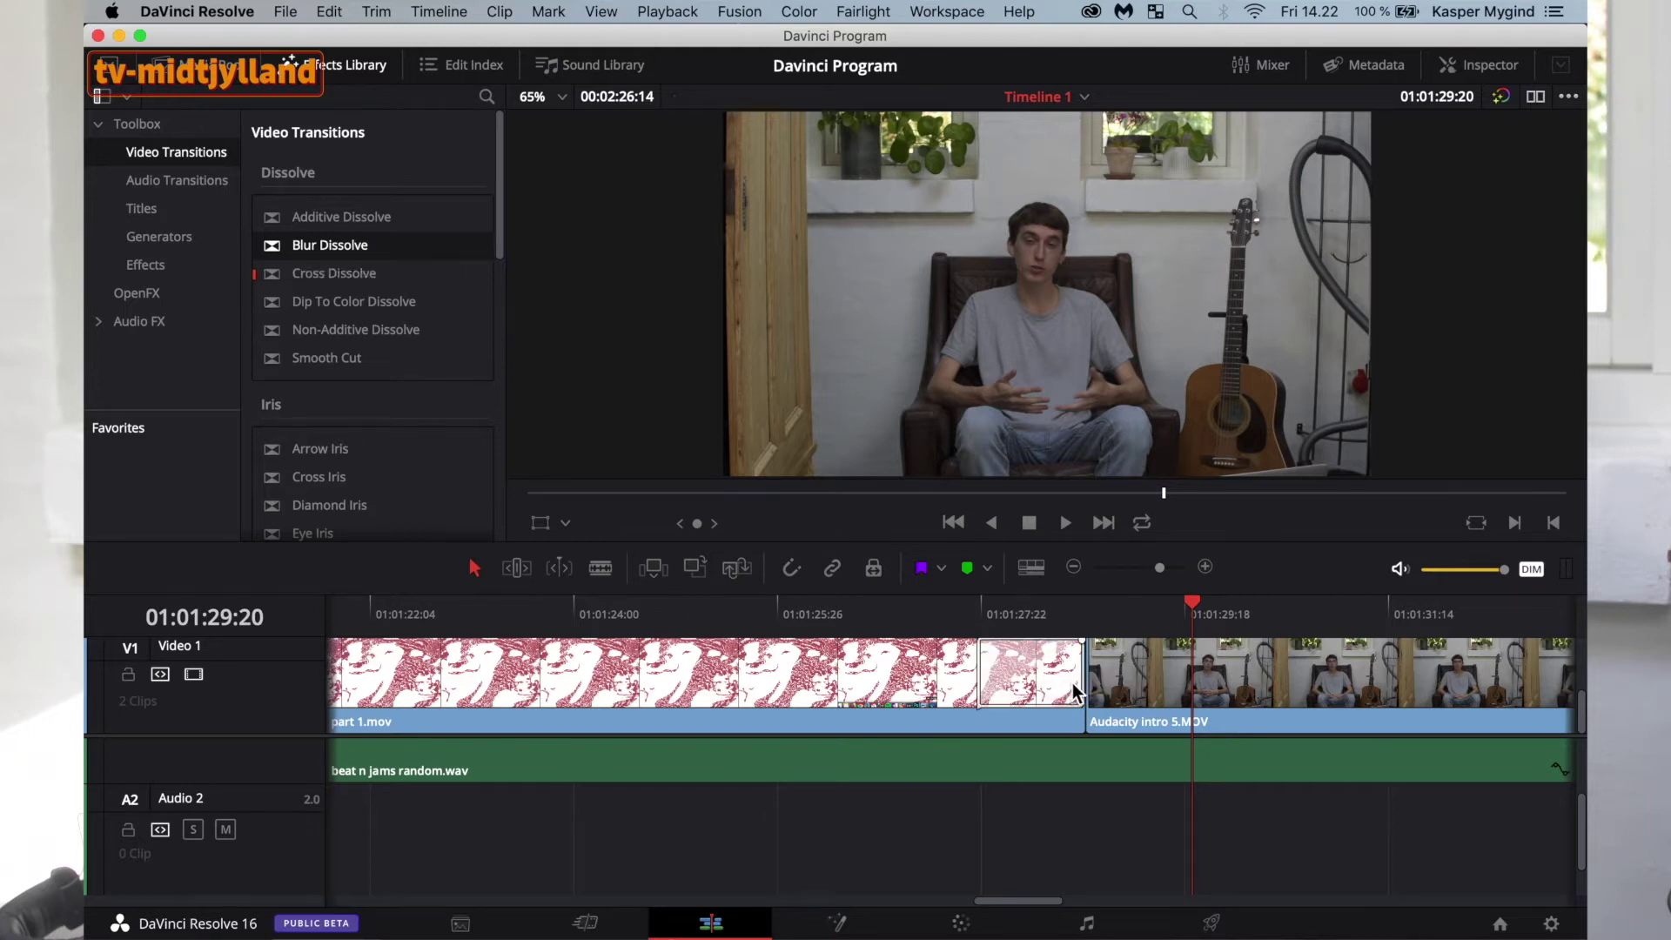
Play through the Blur Dissolve from just before the cut and stop in the interview clip.
drag(940, 620, 910, 608)
key(space)
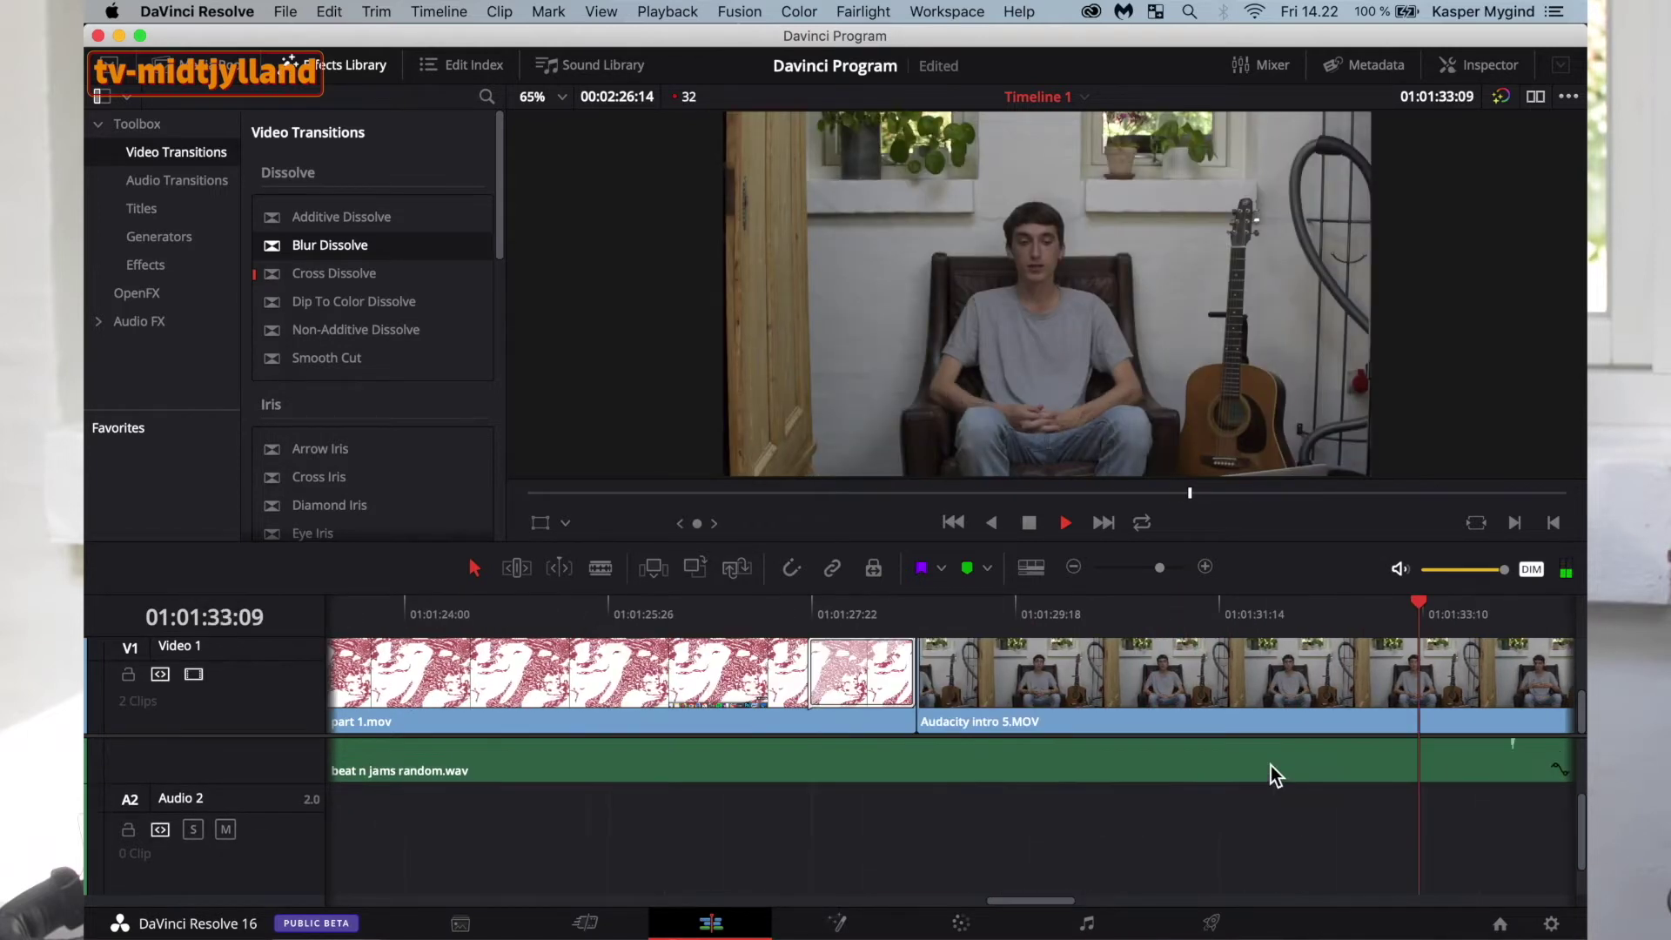
key(space)
Lengthen the Blur Dissolve by extending its start further back into part 1.mov, and play the result.
drag(881, 678, 601, 672)
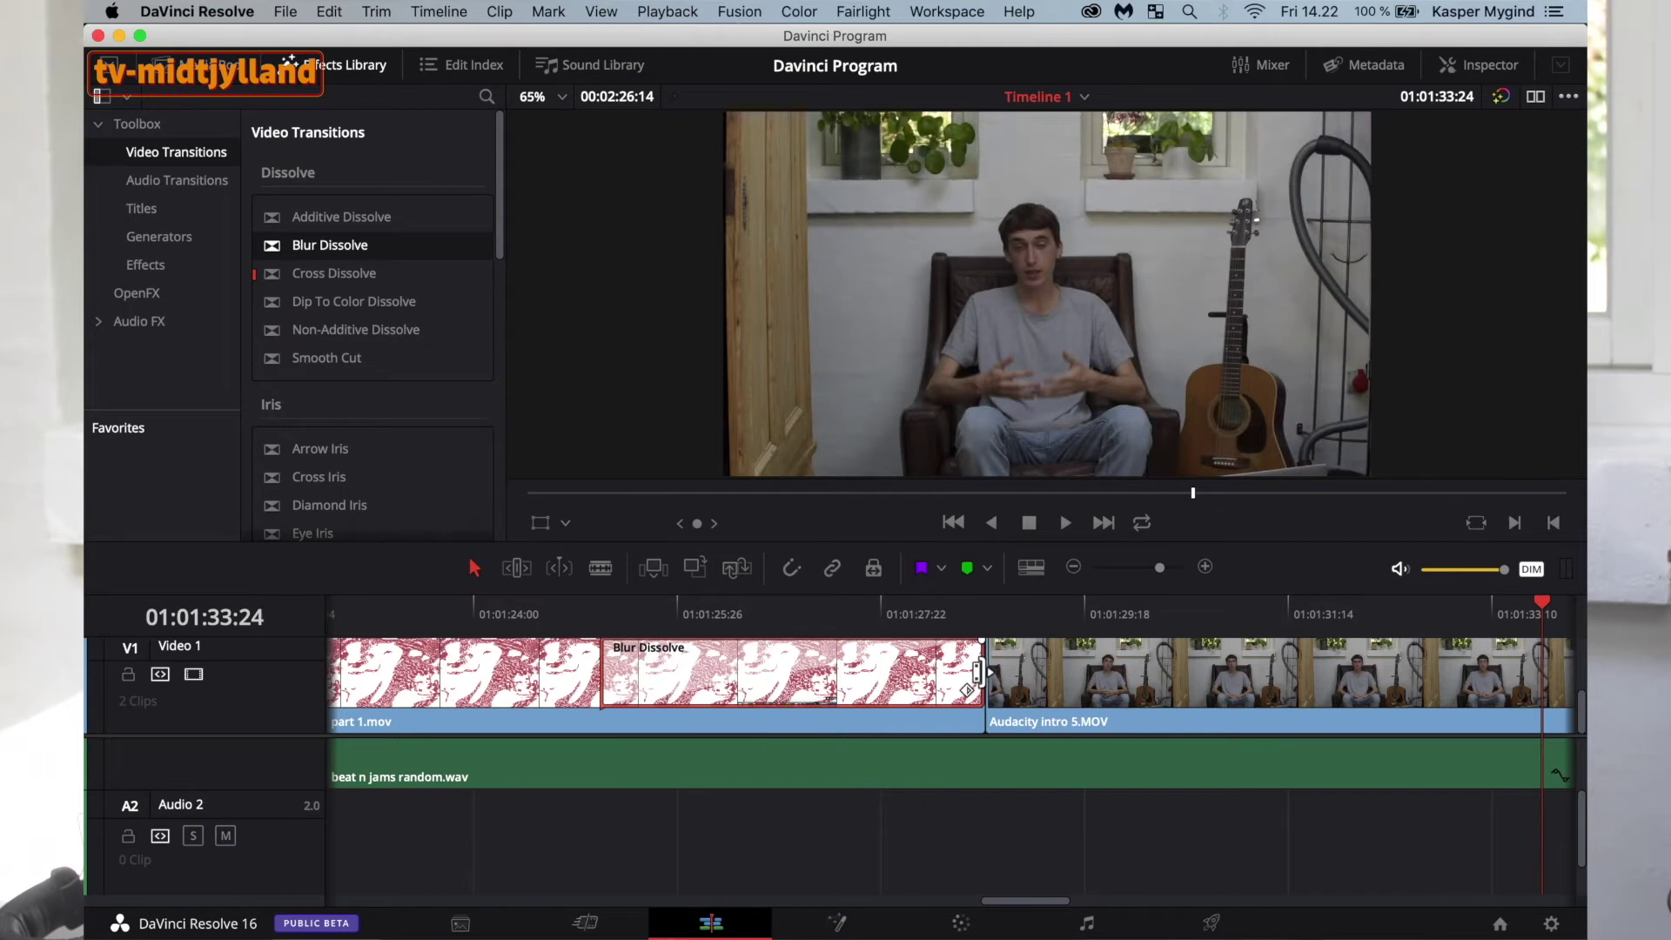
click(522, 607)
key(space)
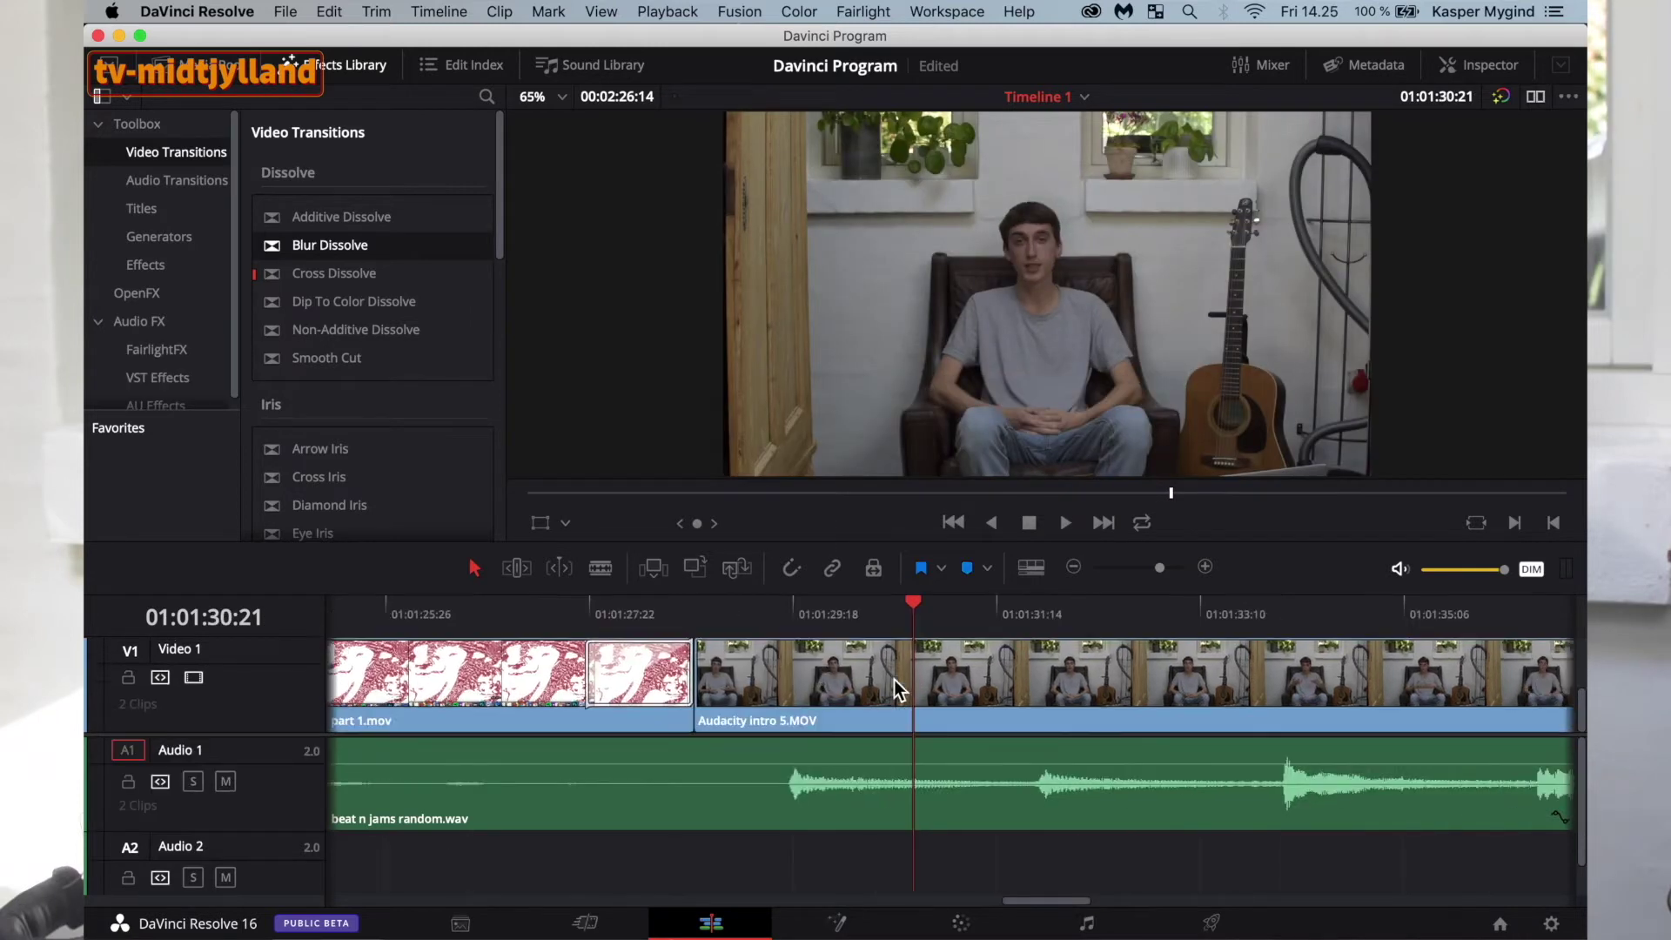
Replace the Blur Dissolve at the end of part 1.mov with a Cross Dissolve and play through it.
scroll(896, 688, left, 5)
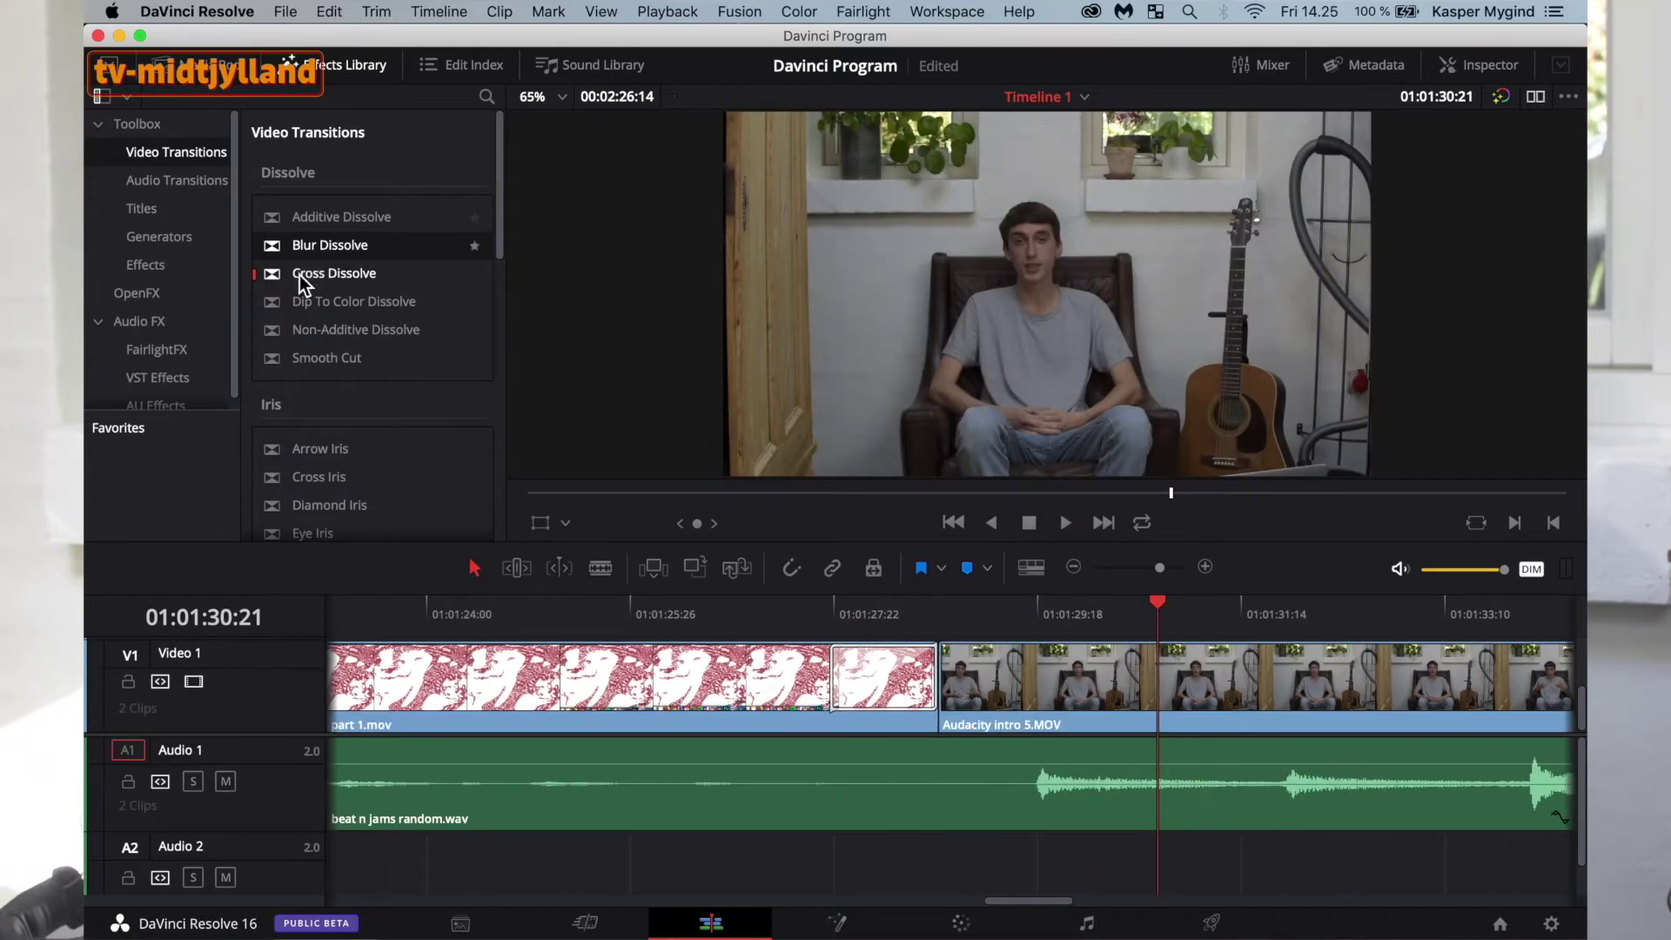
click(894, 679)
key(Delete)
click(355, 275)
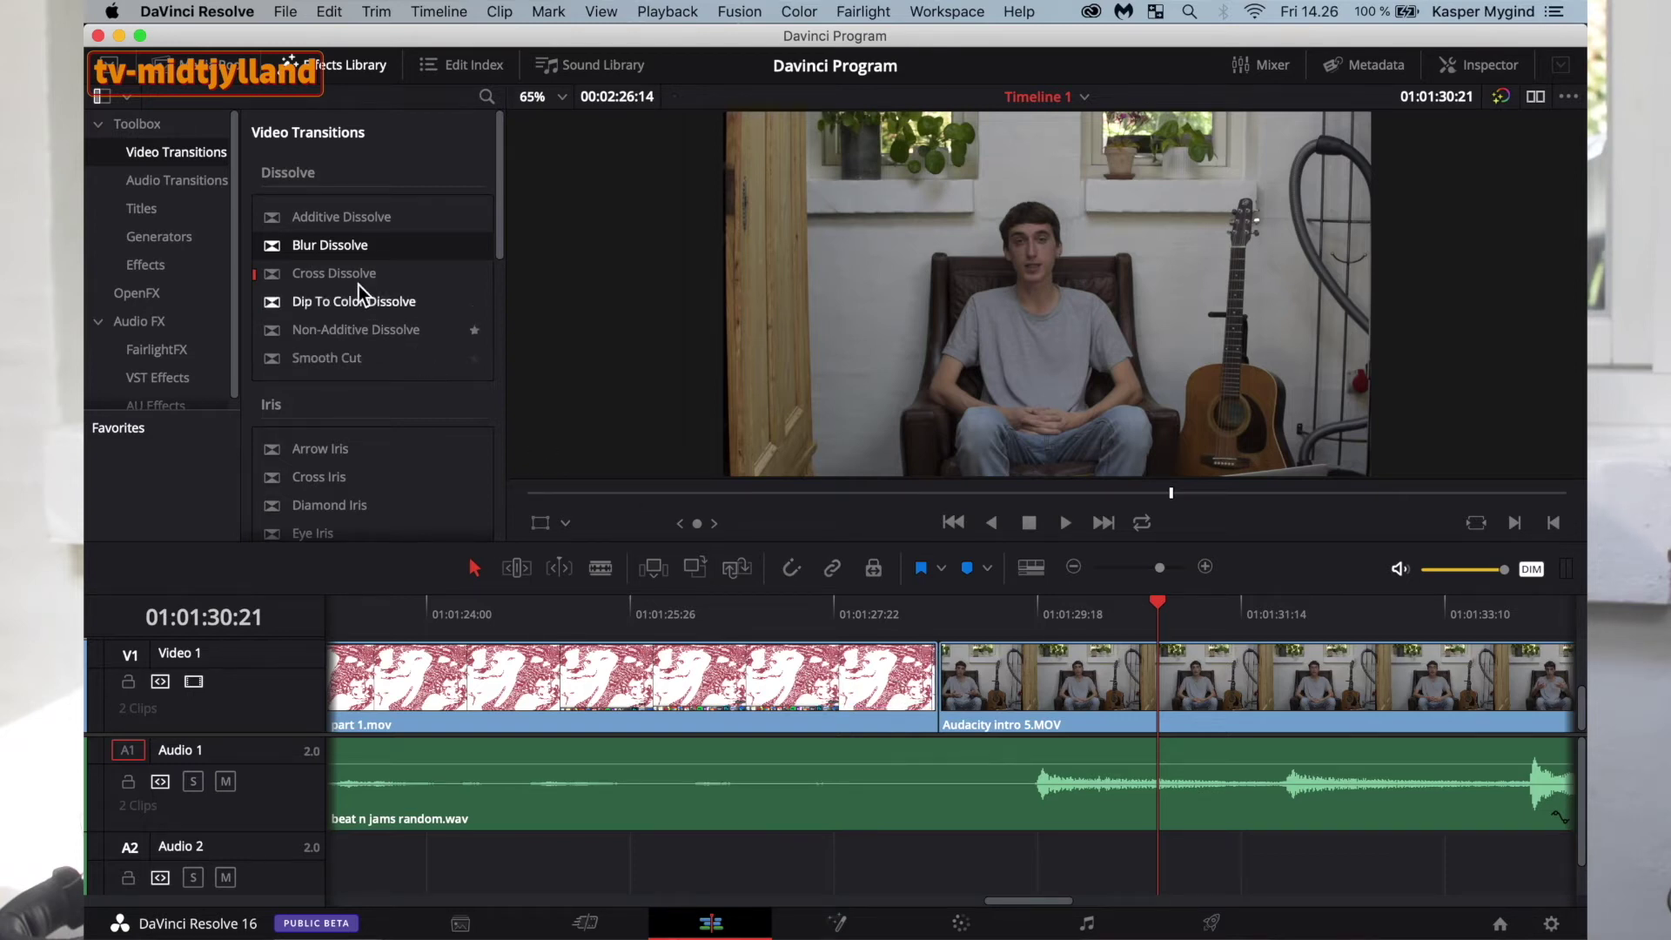
drag(899, 707, 881, 639)
click(838, 606)
key(space)
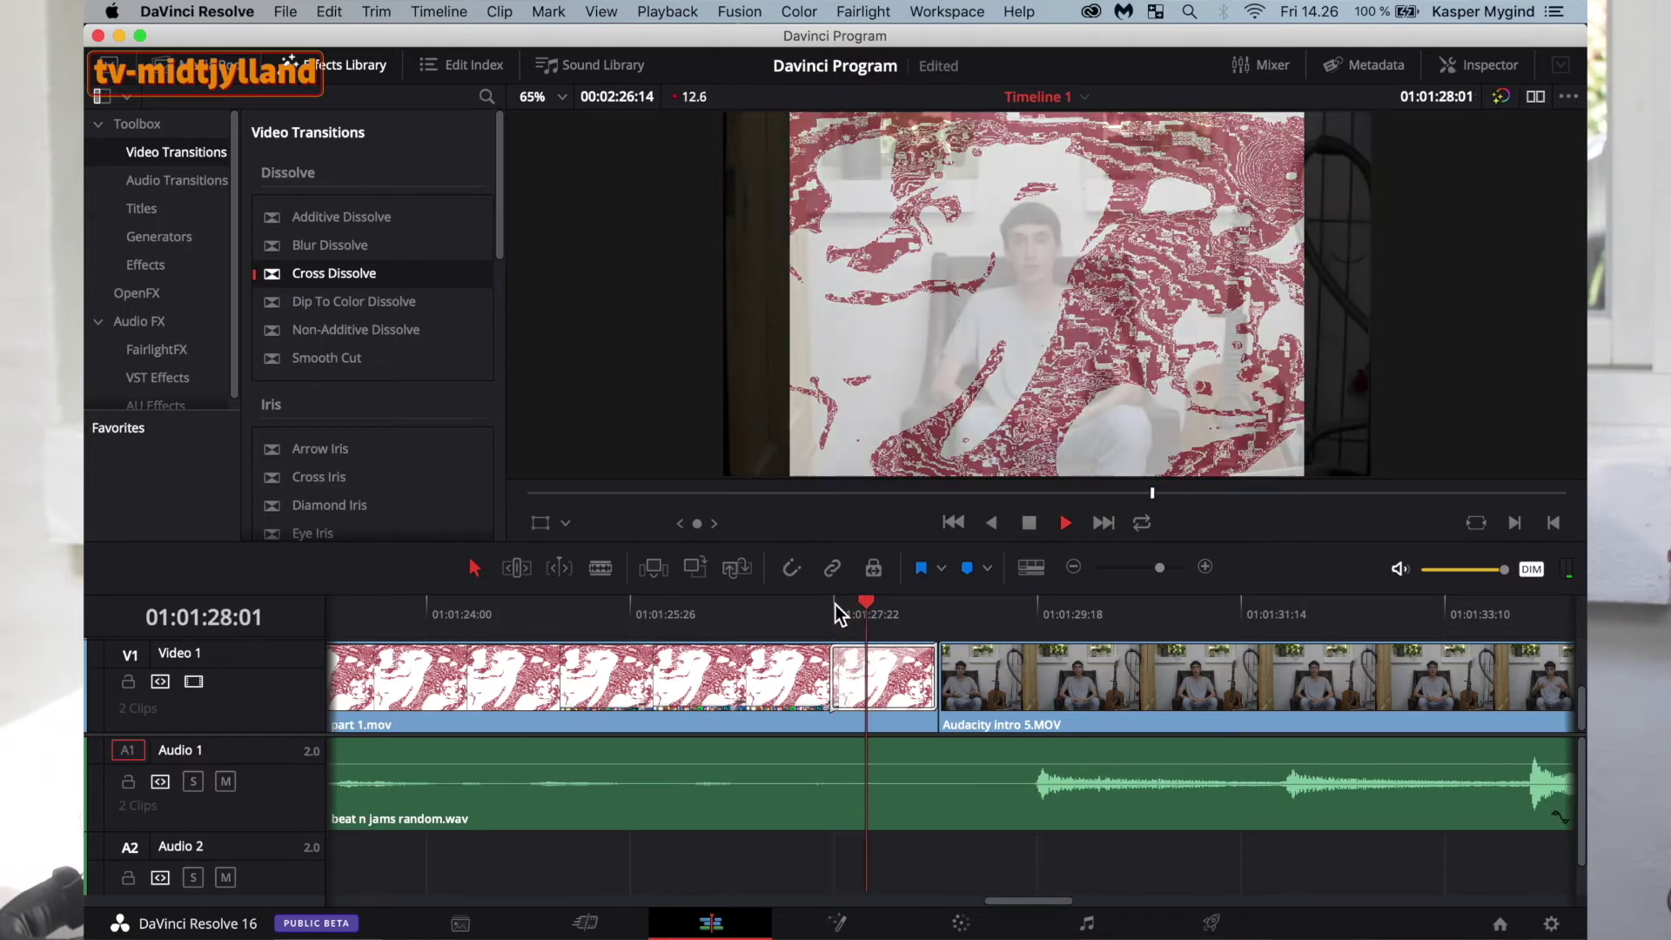
Replay the Cross Dissolve from before the cut, and shorten it by moving its start closer to the cut.
click(785, 604)
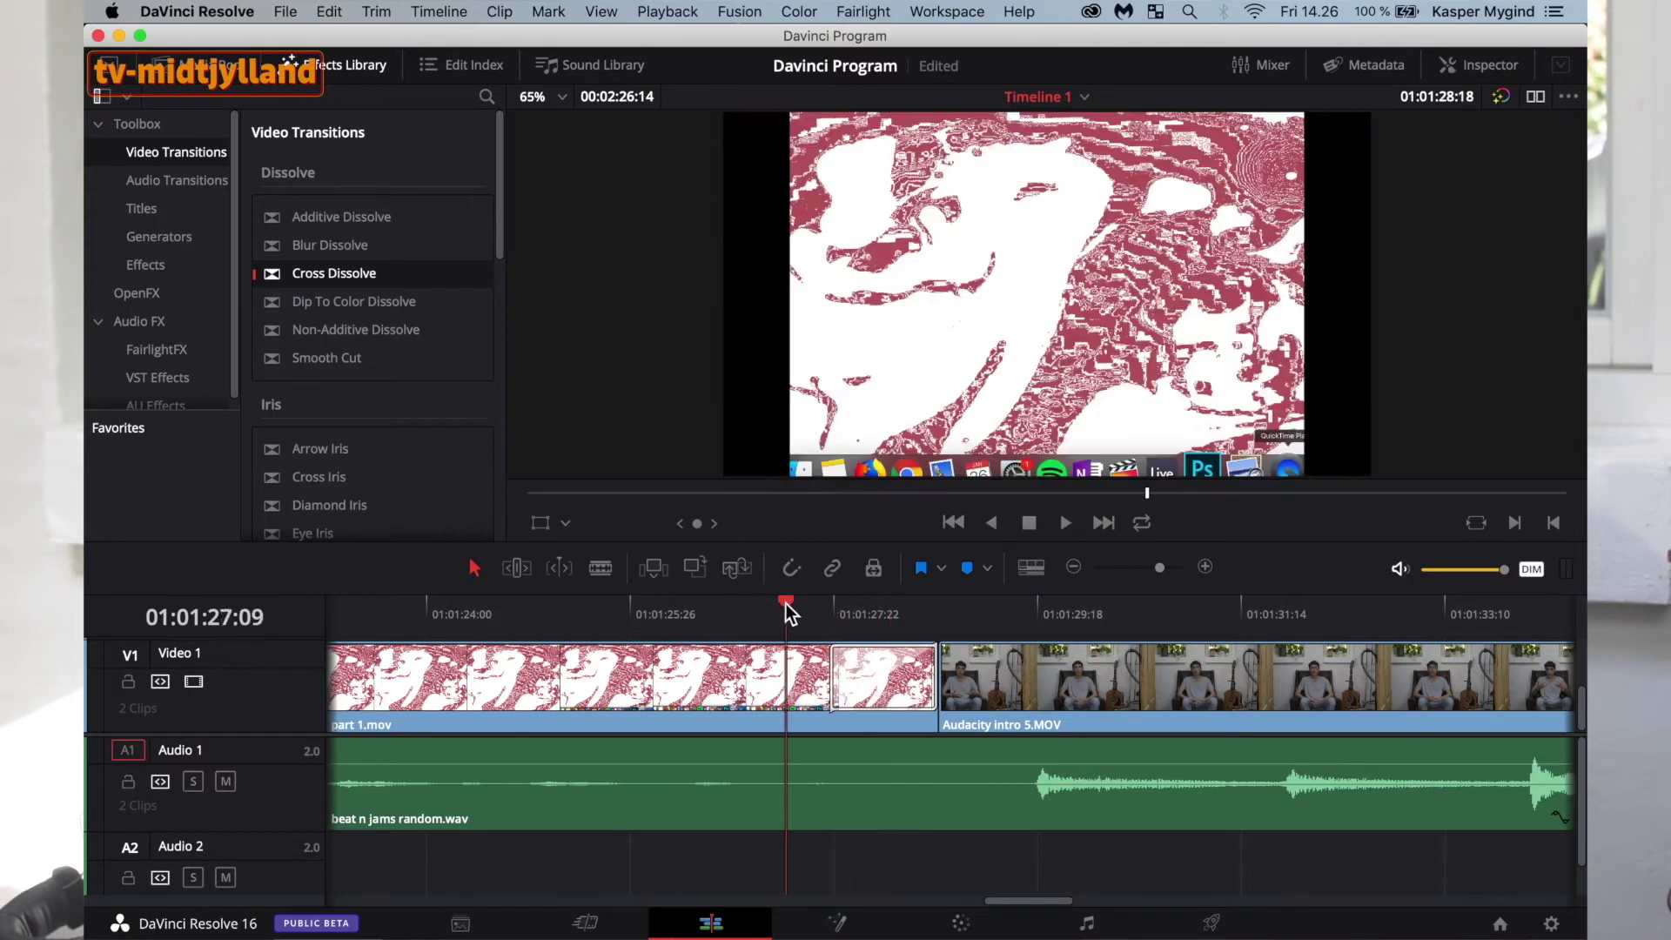
click(734, 606)
key(space)
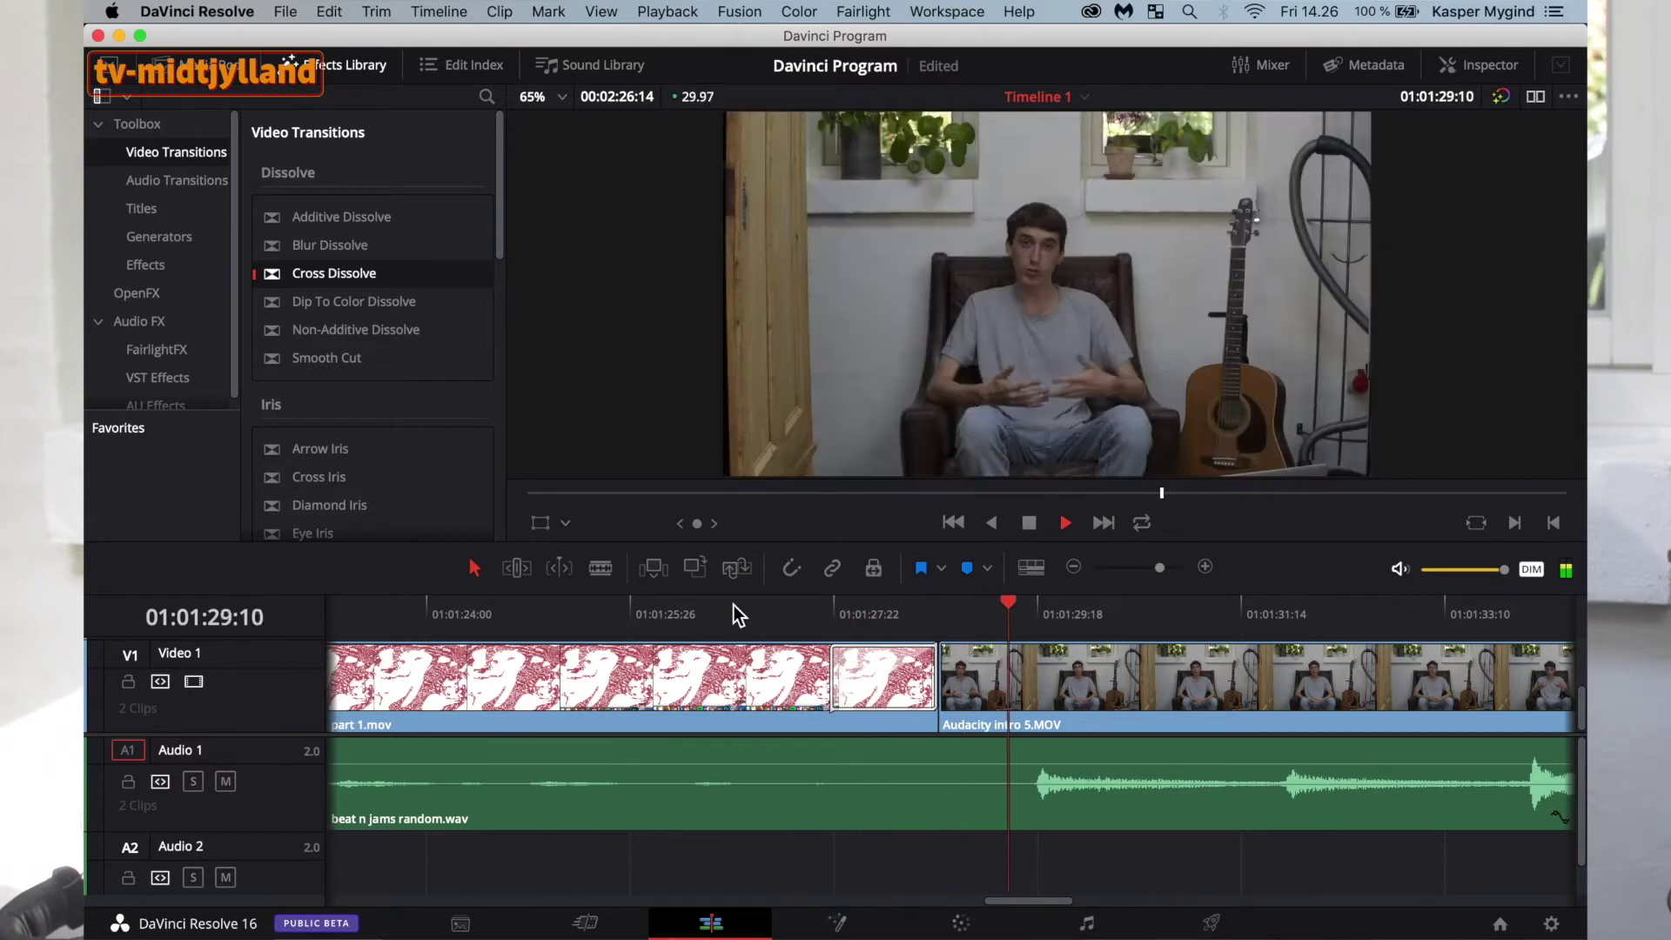
drag(788, 608, 756, 608)
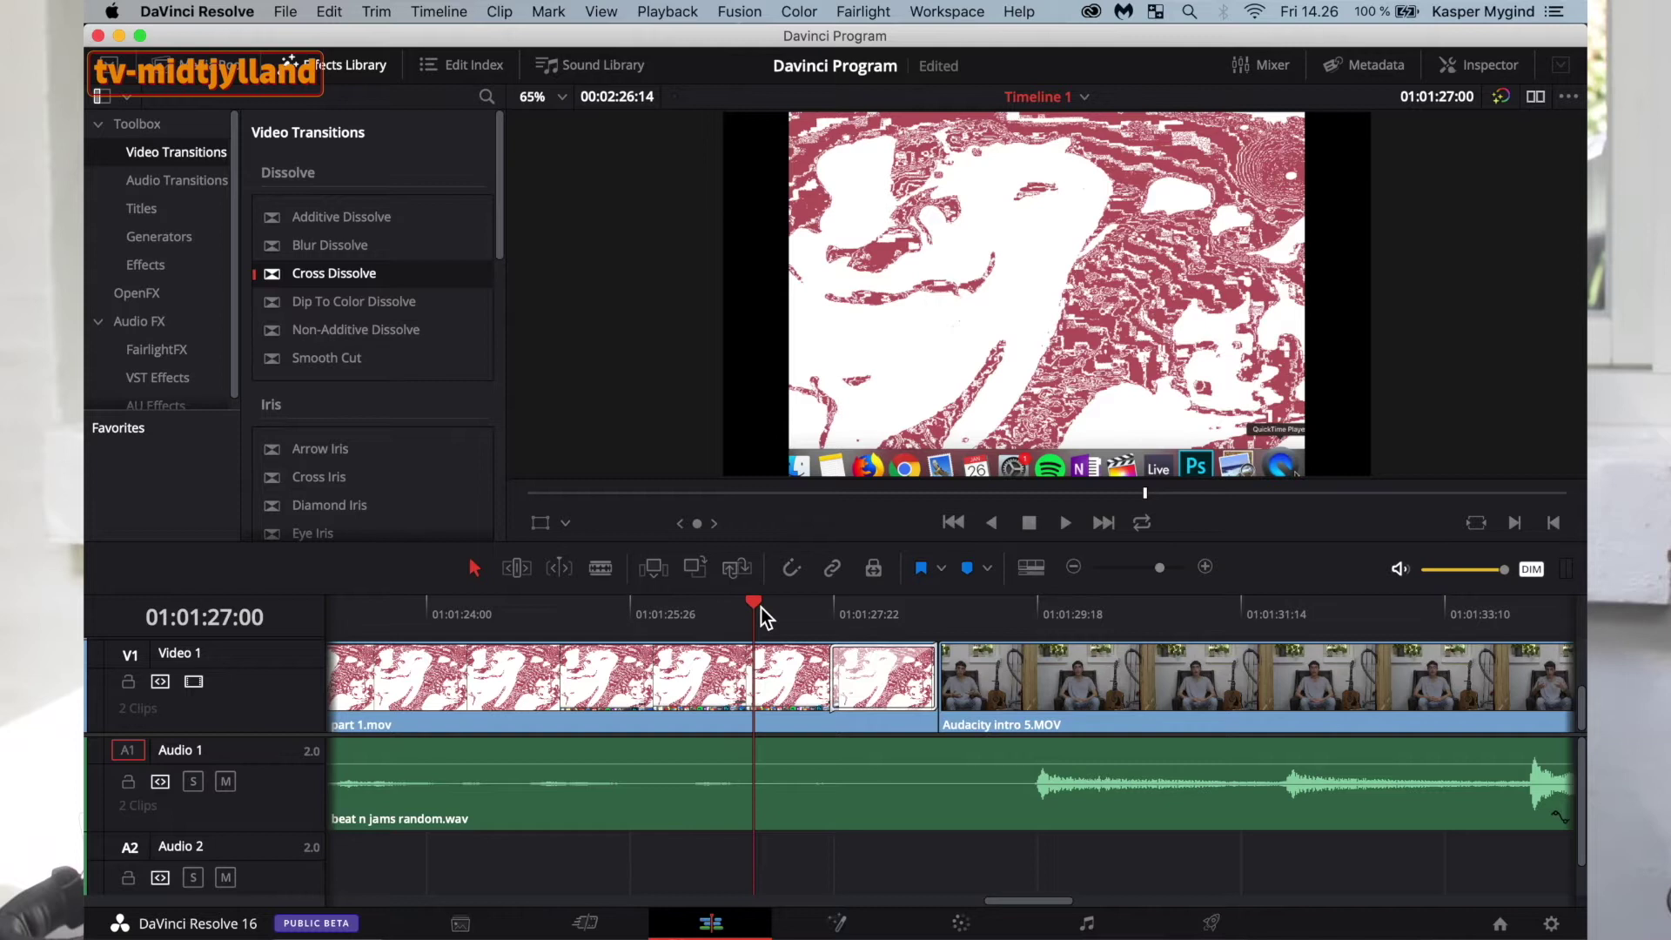
mouse_move(832, 668)
mouse_down()
mouse_move(799, 670)
mouse_move(853, 673)
mouse_up()
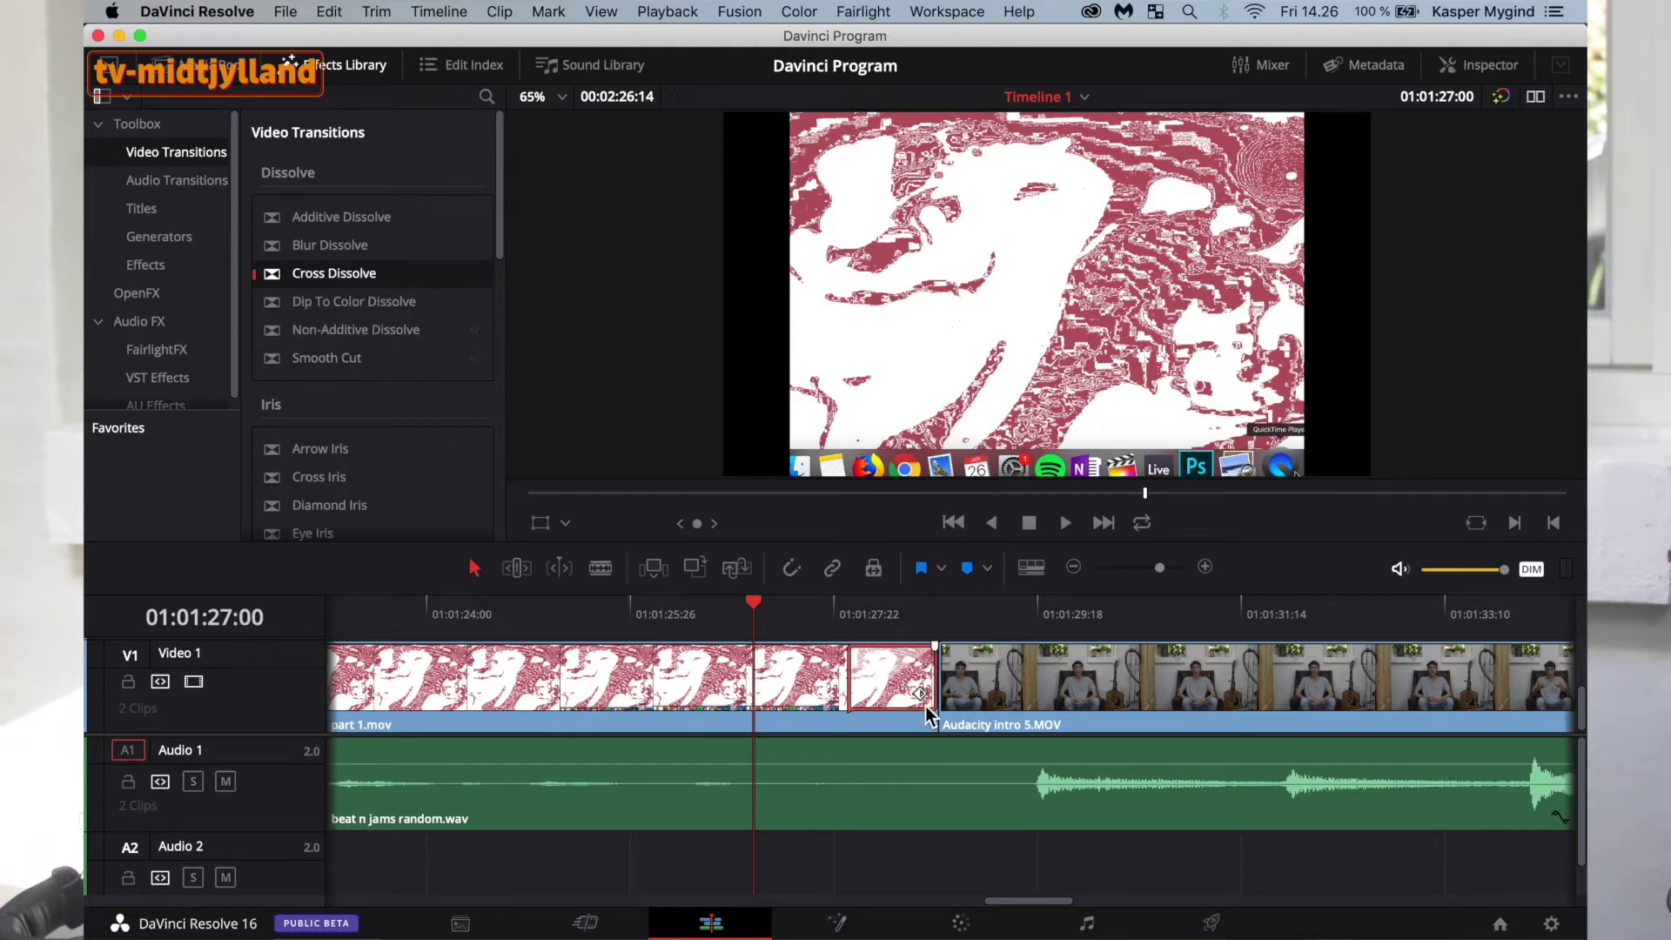
Replace the Cross Dissolve at the end of part 1.mov with a Dip To Color Dissolve and play through it.
key(Delete)
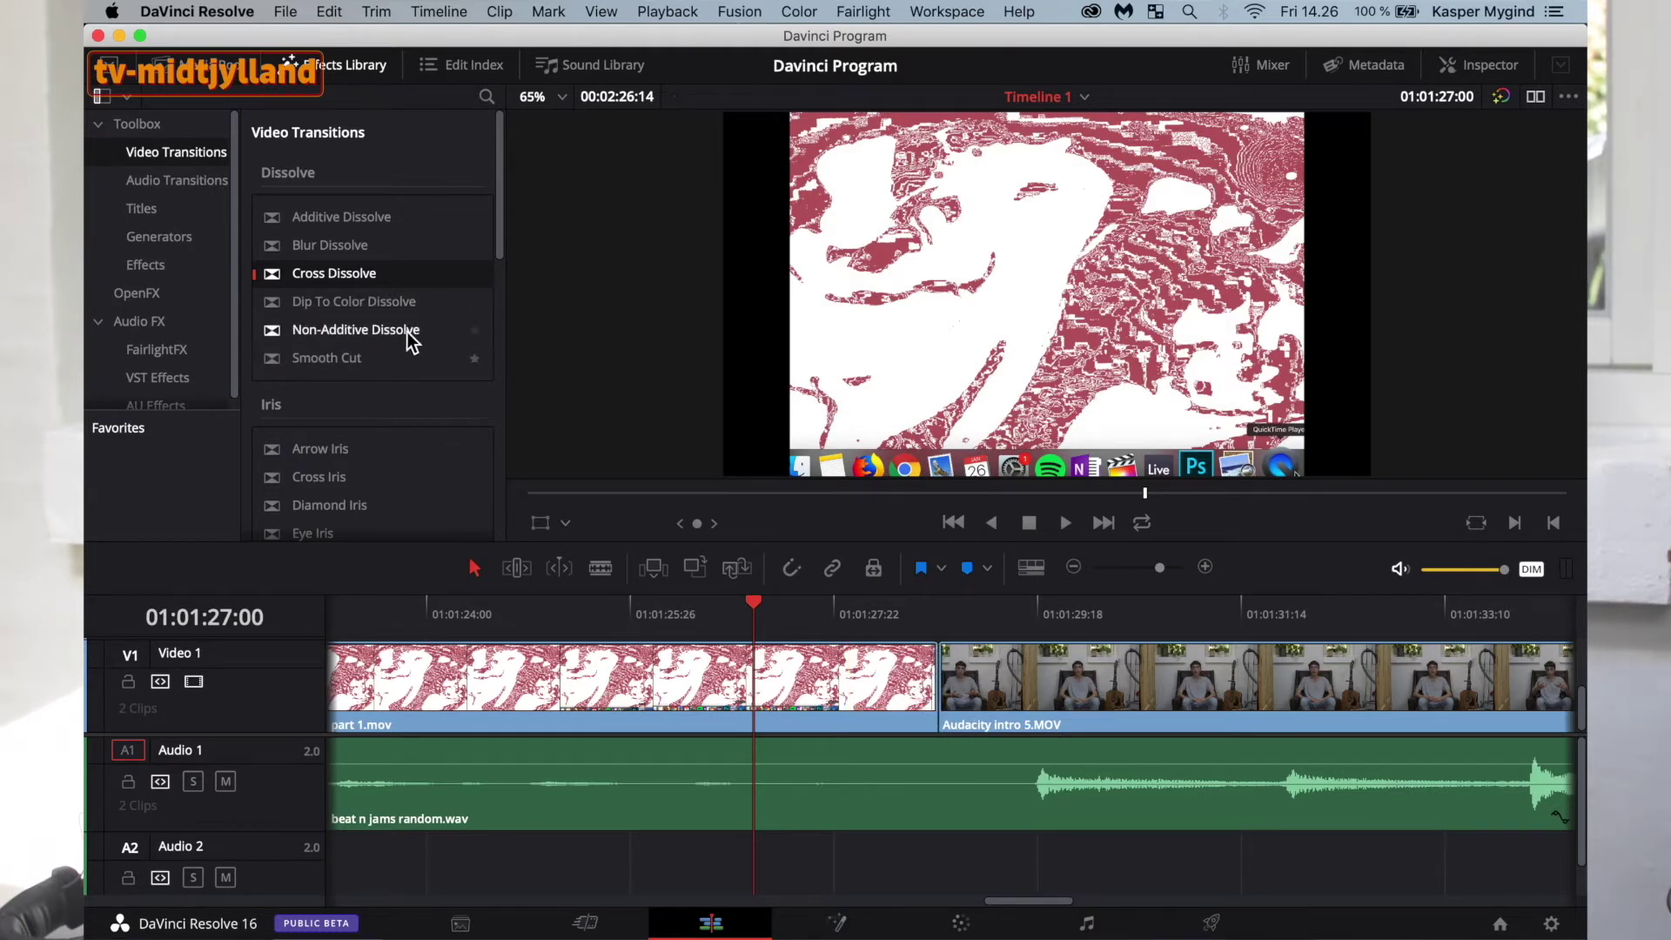
drag(352, 305, 930, 696)
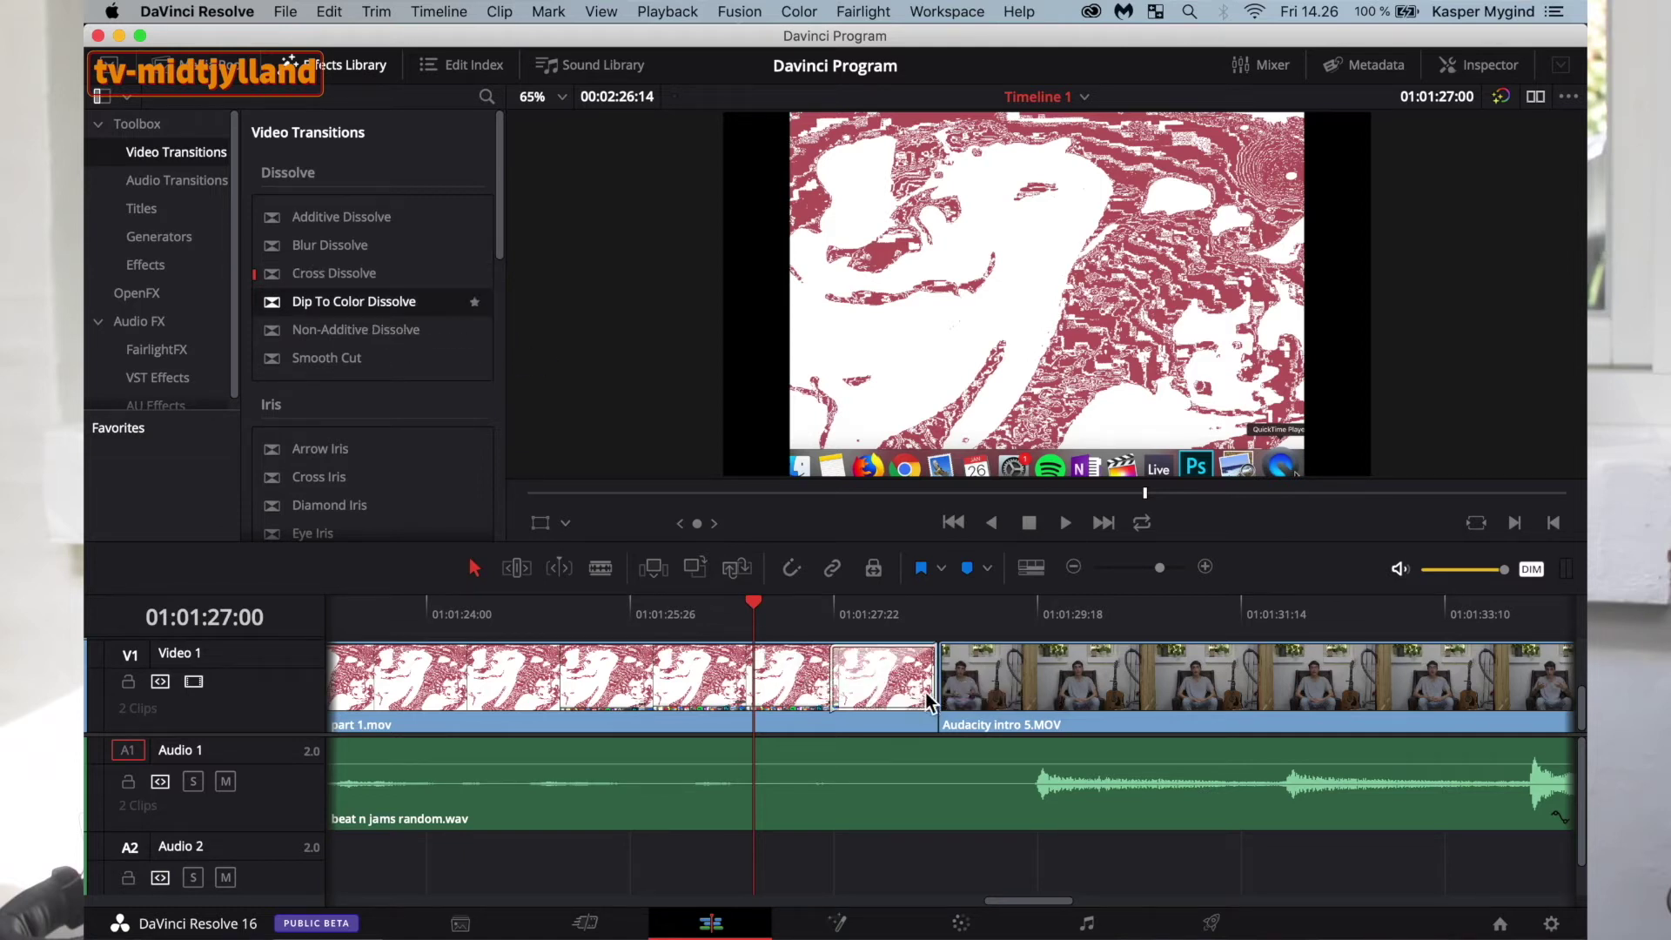
click(813, 613)
key(space)
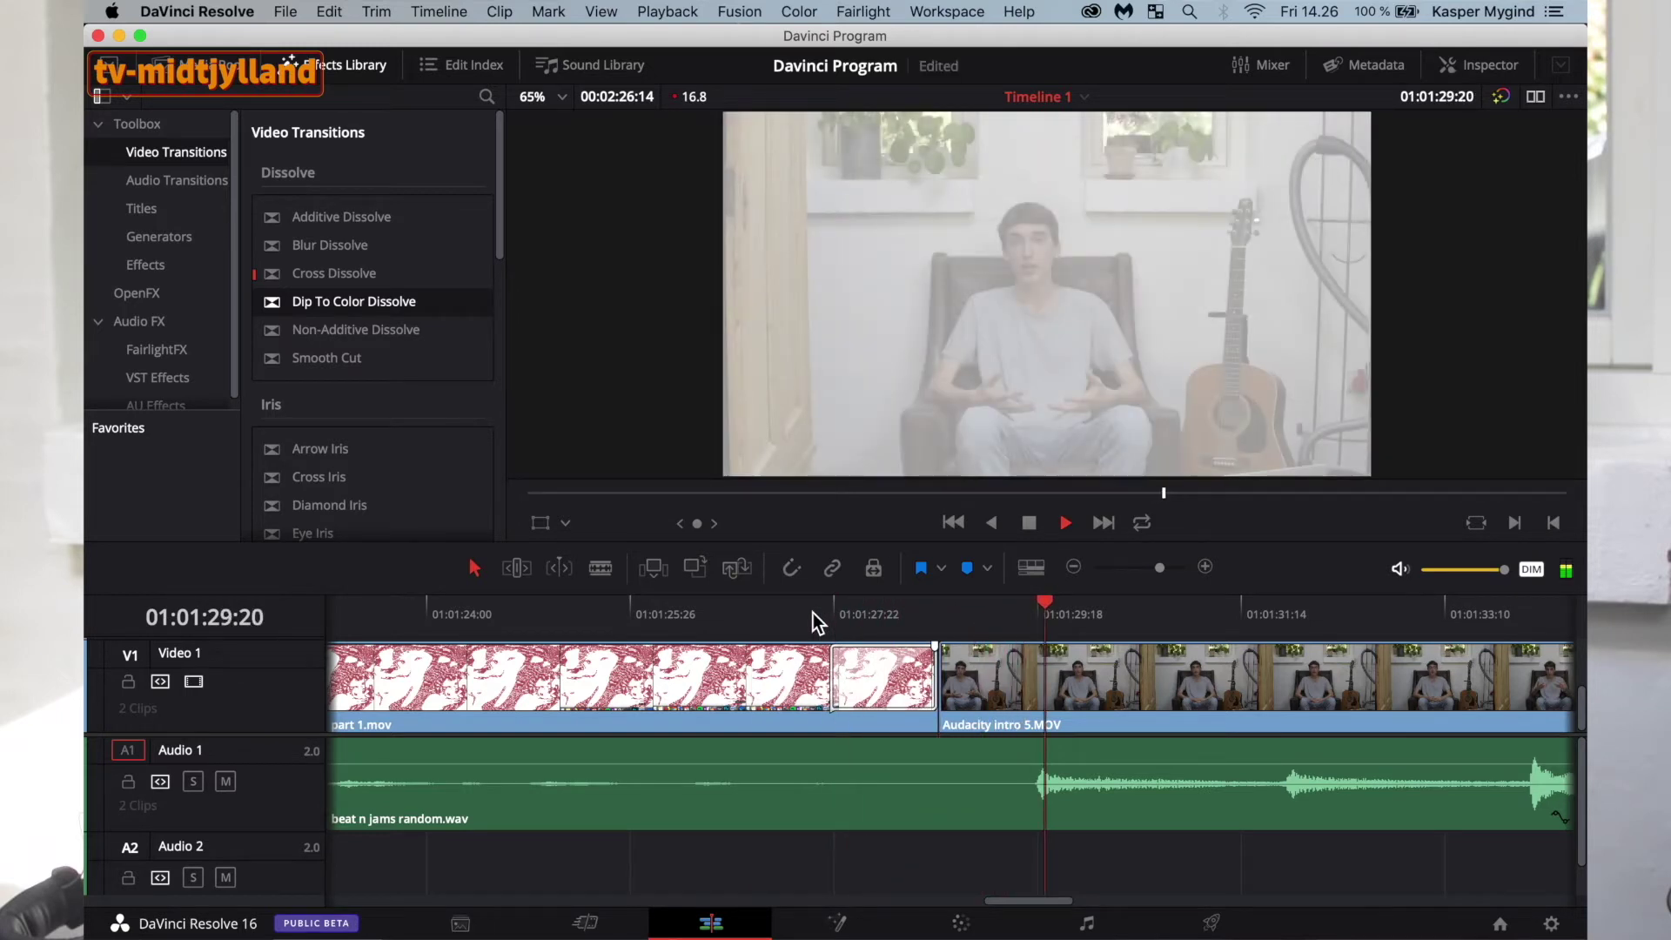
Replay the Dip To Color Dissolve across the cut, and remove it from the end of part 1.mov.
click(813, 613)
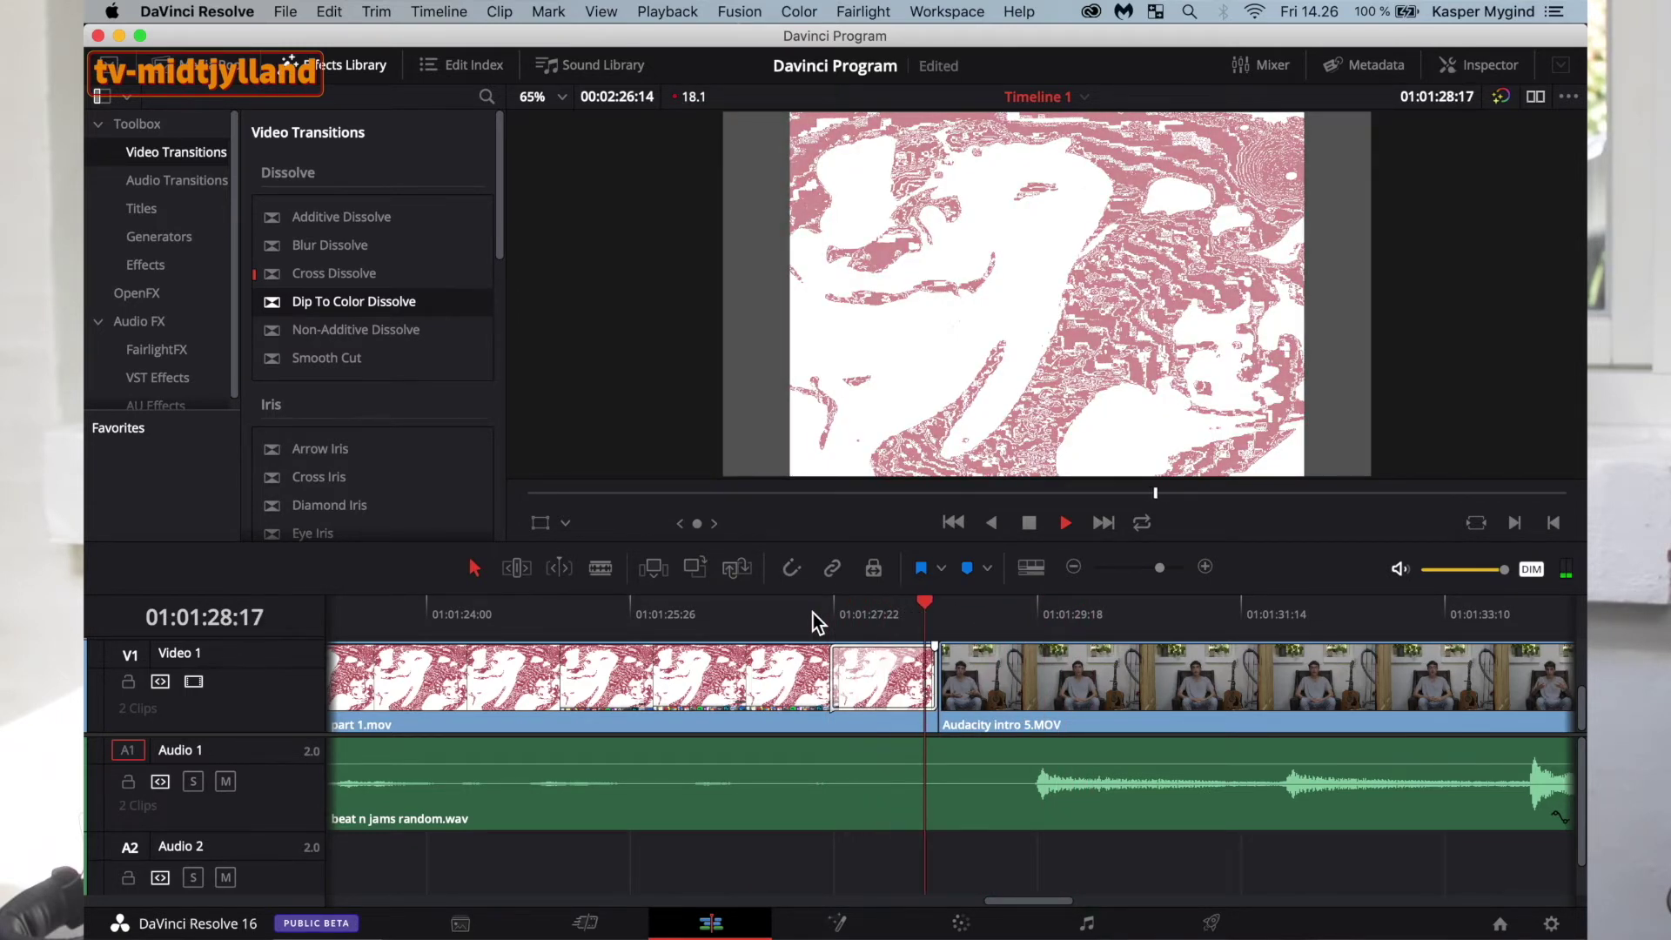
key(space)
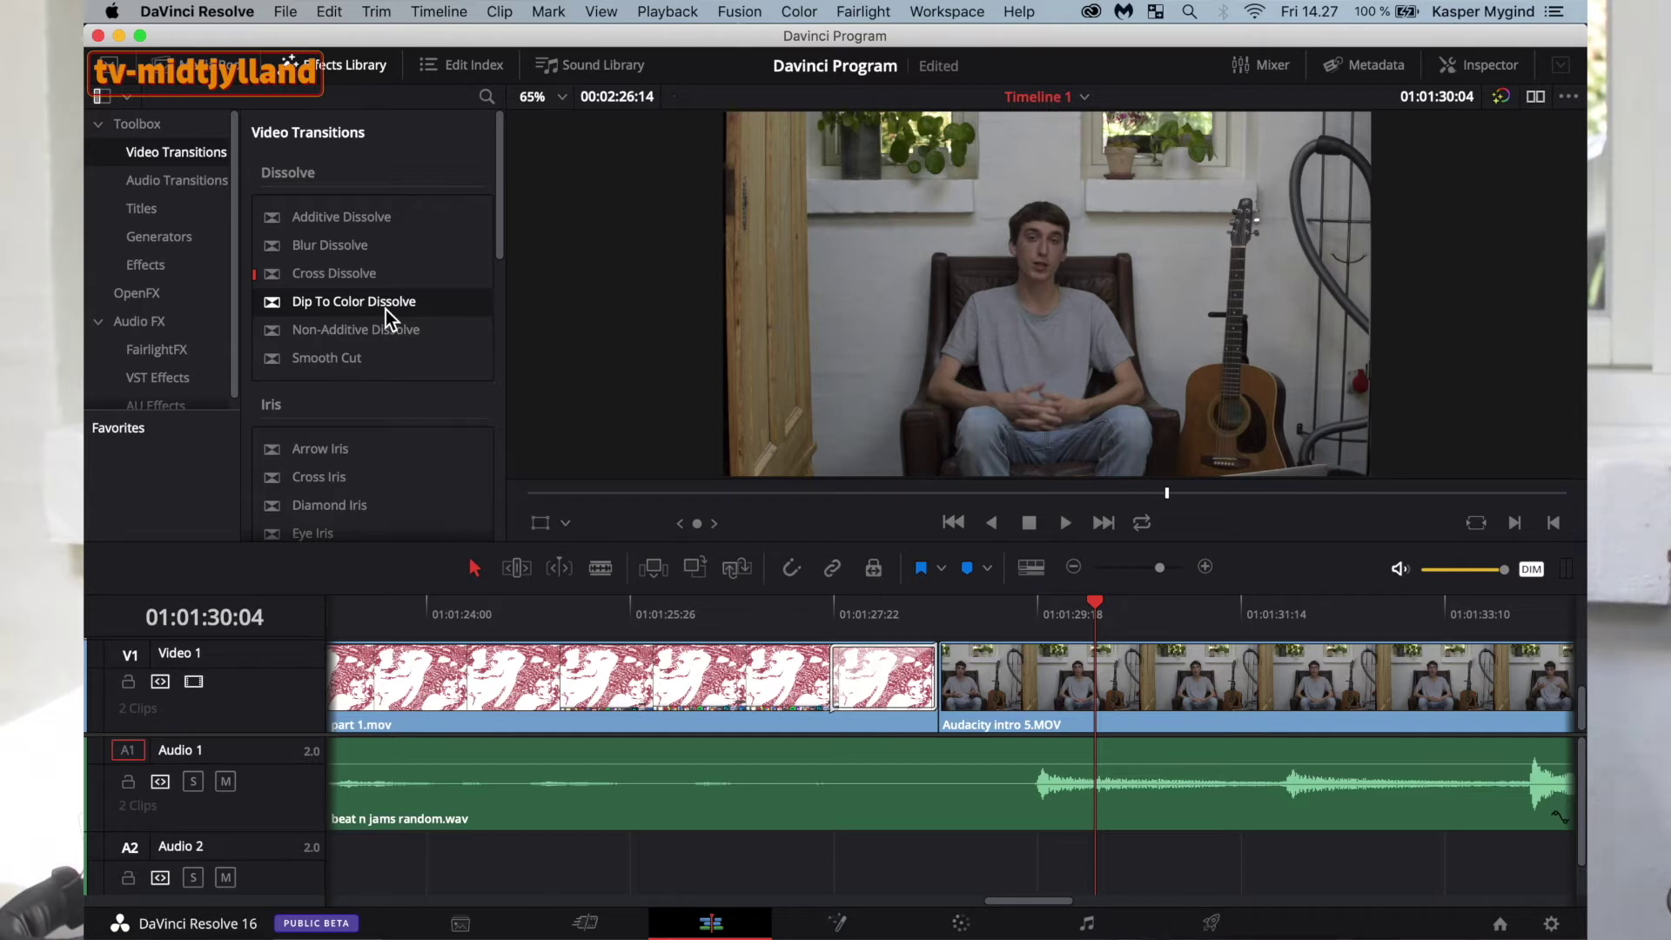
click(910, 679)
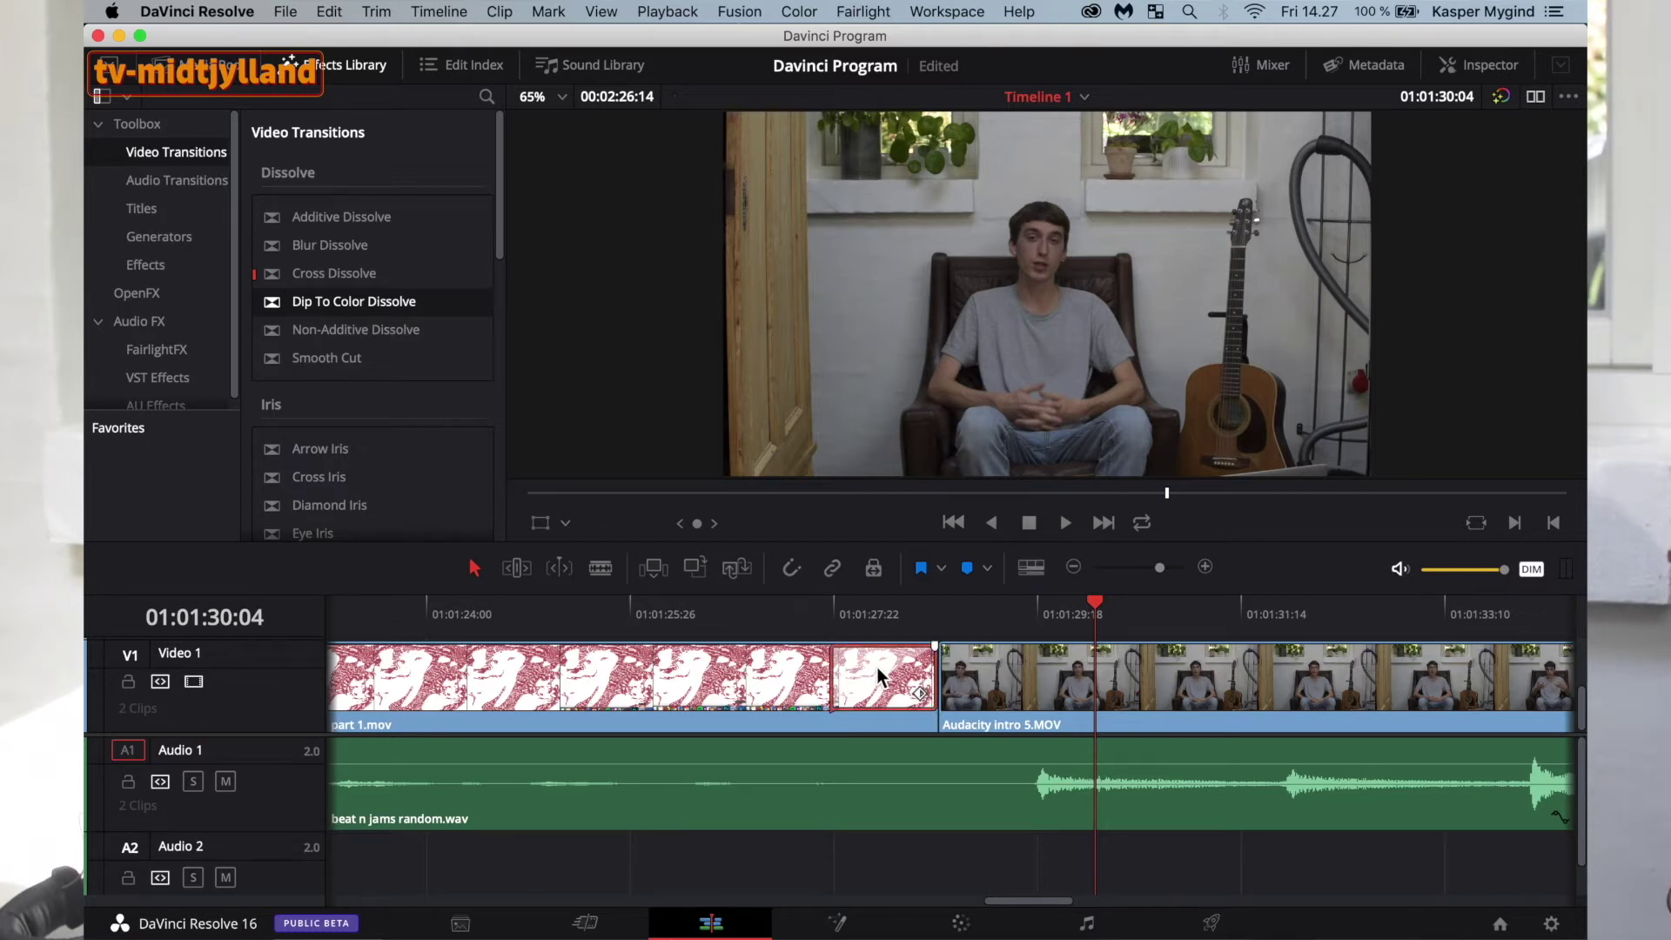
key(Delete)
Apply an Arrow Iris transition at the end of part 1.mov and play through it.
mouse_move(869, 619)
mouse_down()
mouse_move(941, 611)
mouse_move(879, 614)
mouse_up()
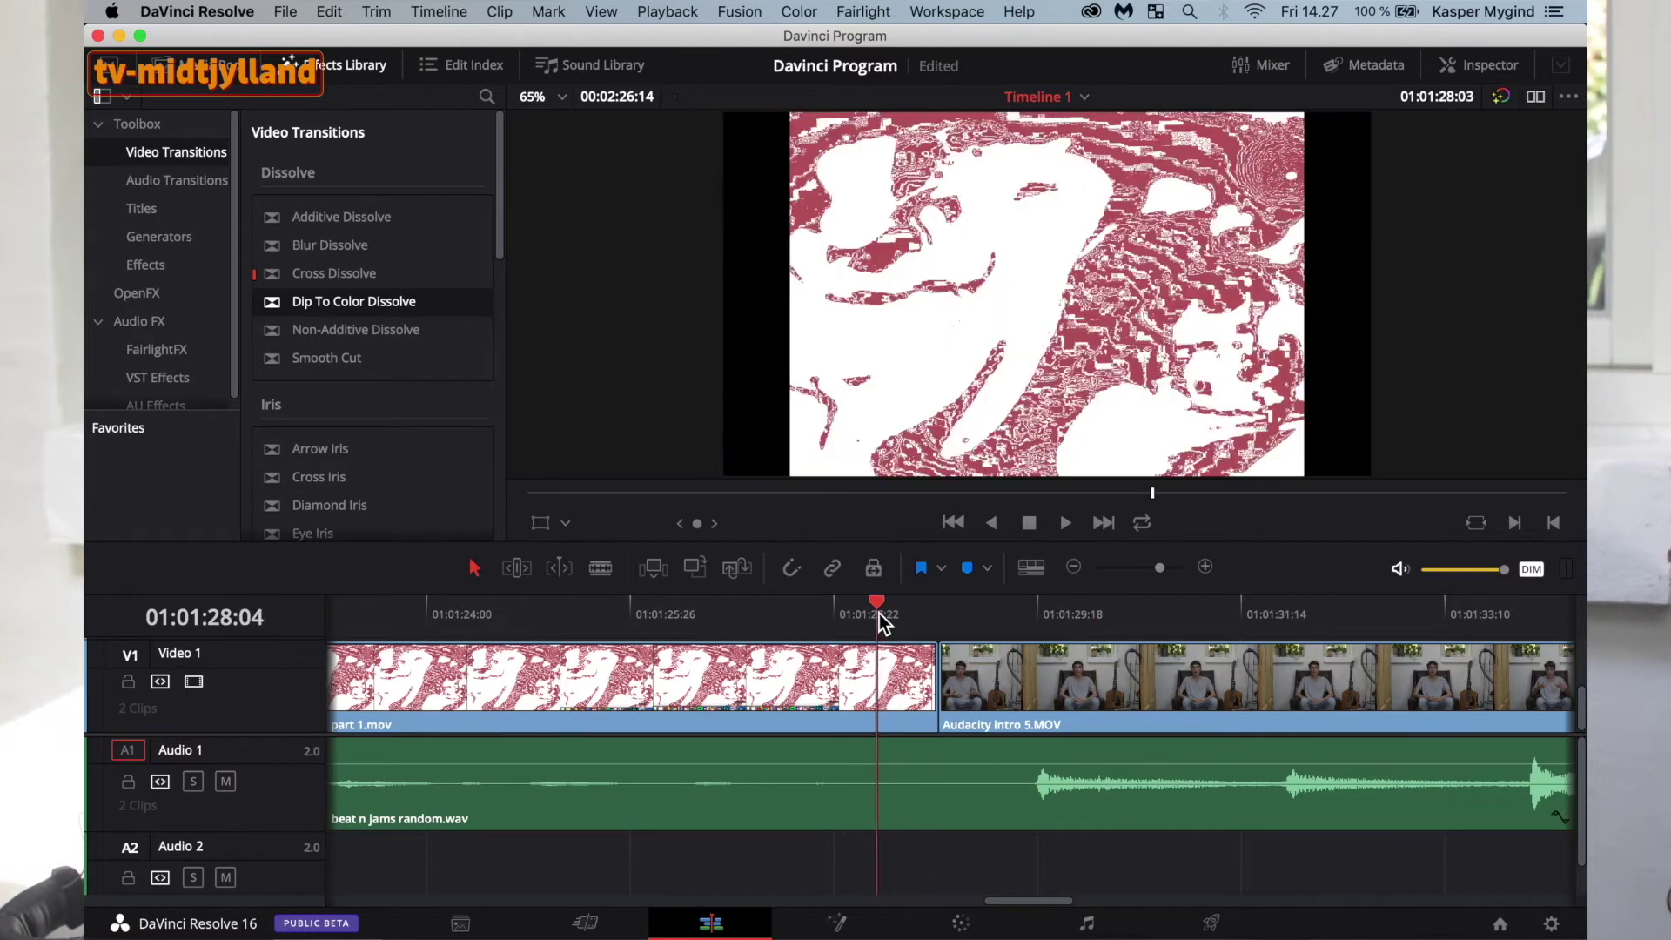
scroll(335, 340, down, 3)
scroll(280, 294, up, 3)
scroll(328, 348, down, 3)
click(325, 325)
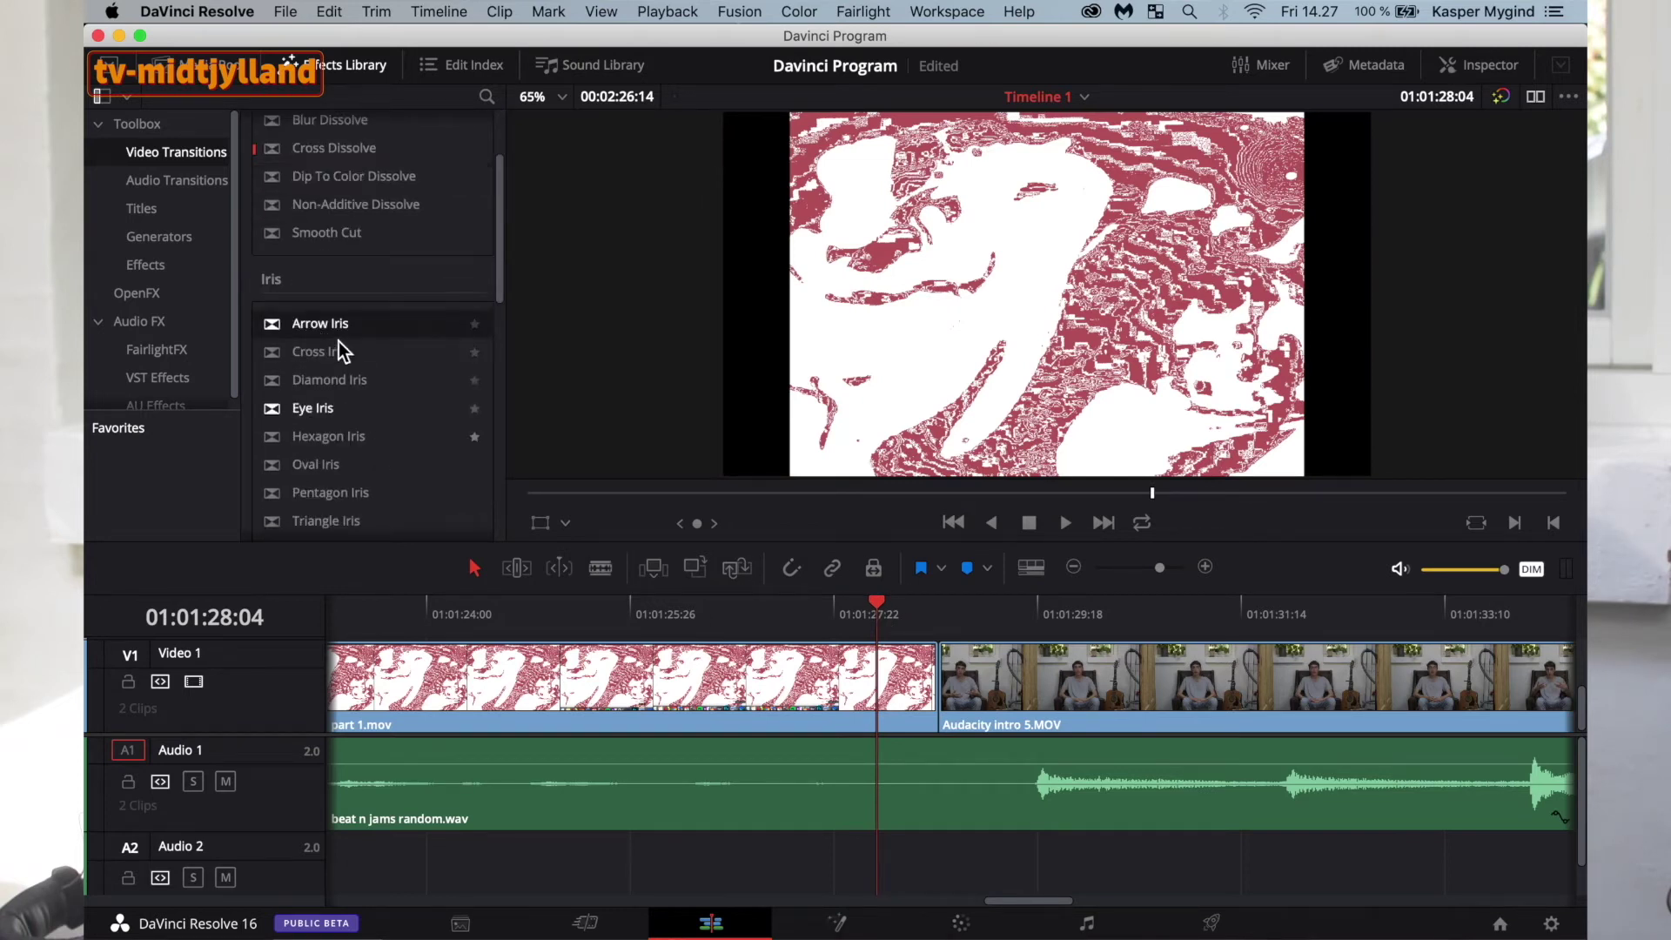
drag(319, 324, 906, 694)
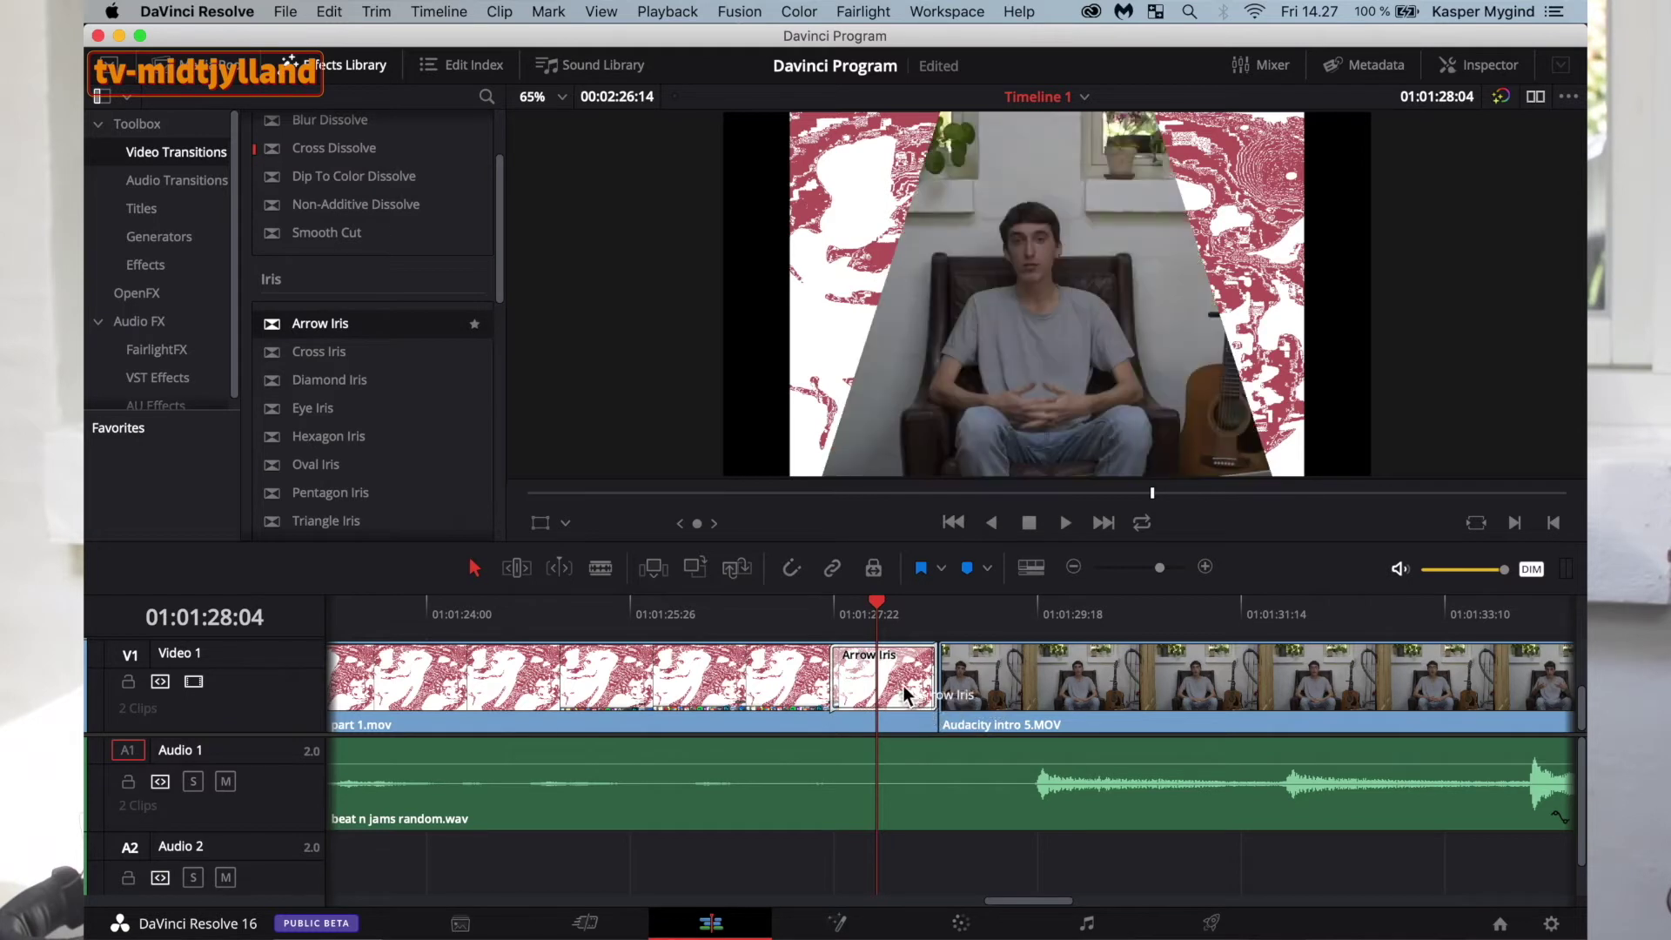
click(759, 599)
key(space)
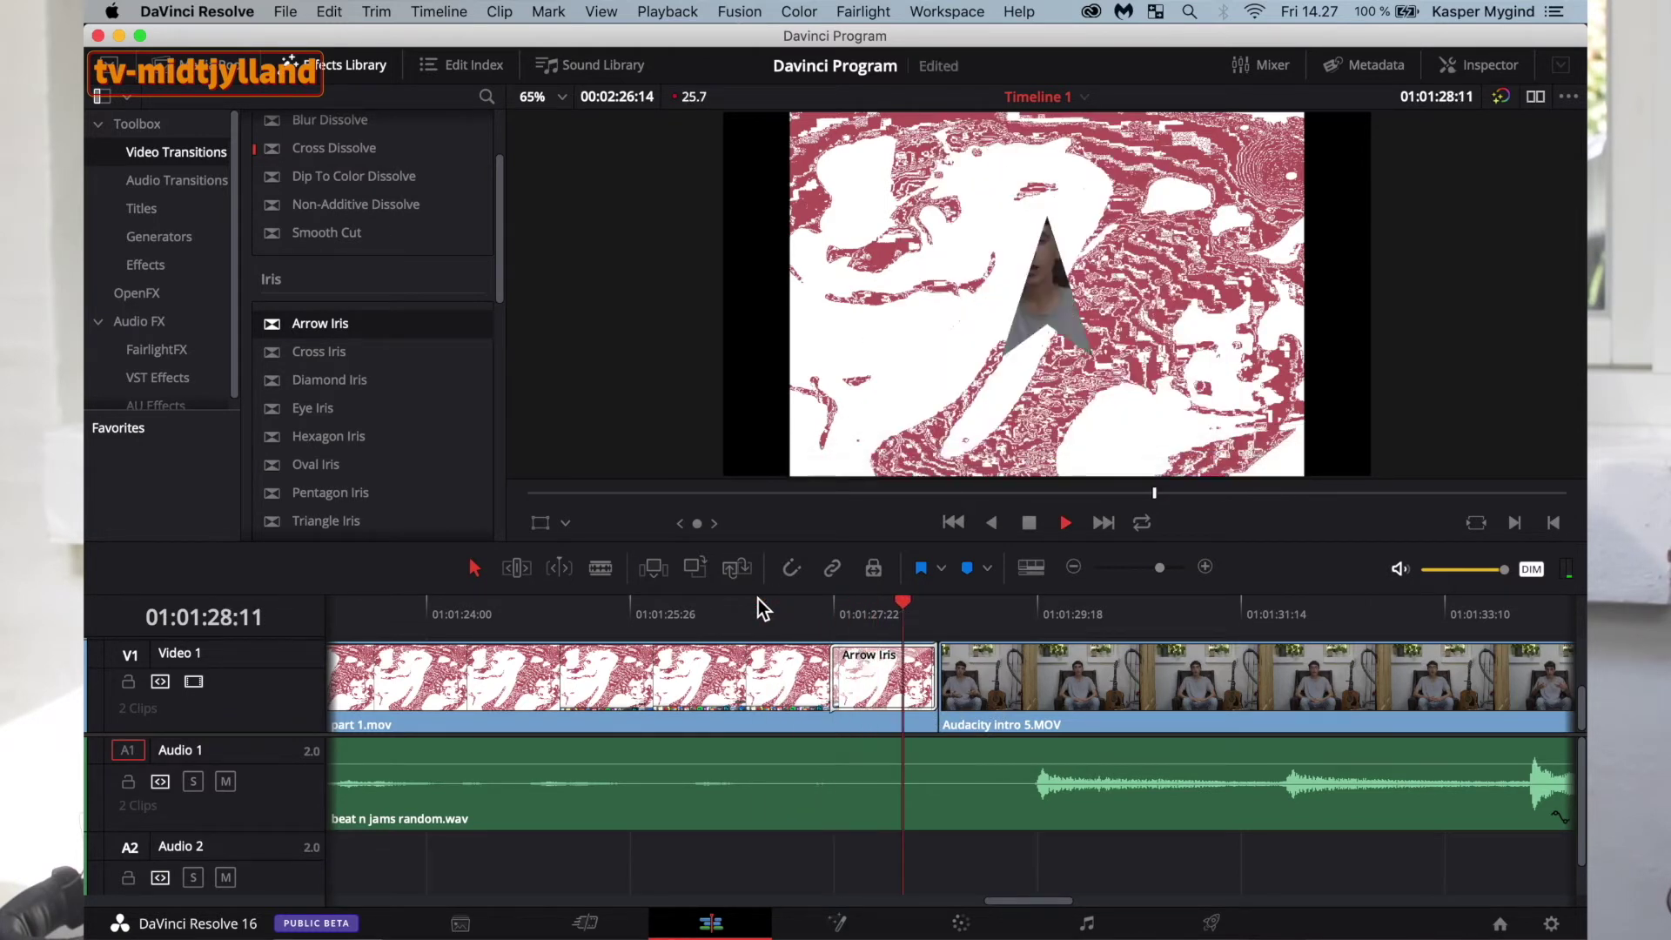
Replay the Arrow Iris several times from before the cut, and undo the transition.
click(697, 605)
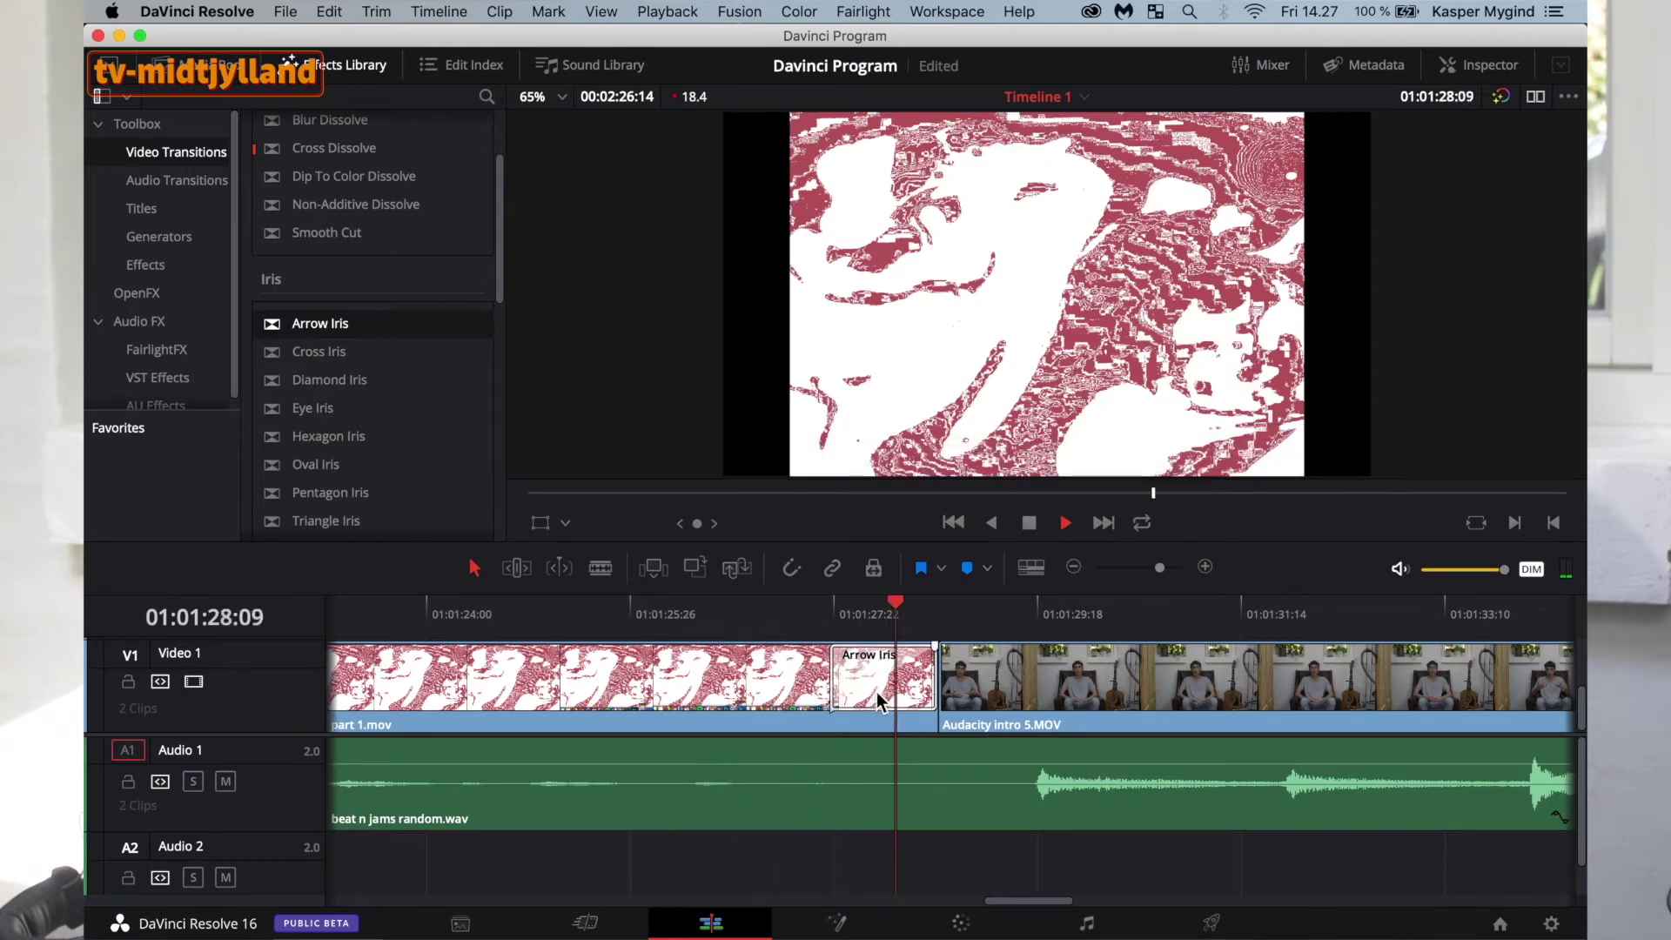
click(643, 600)
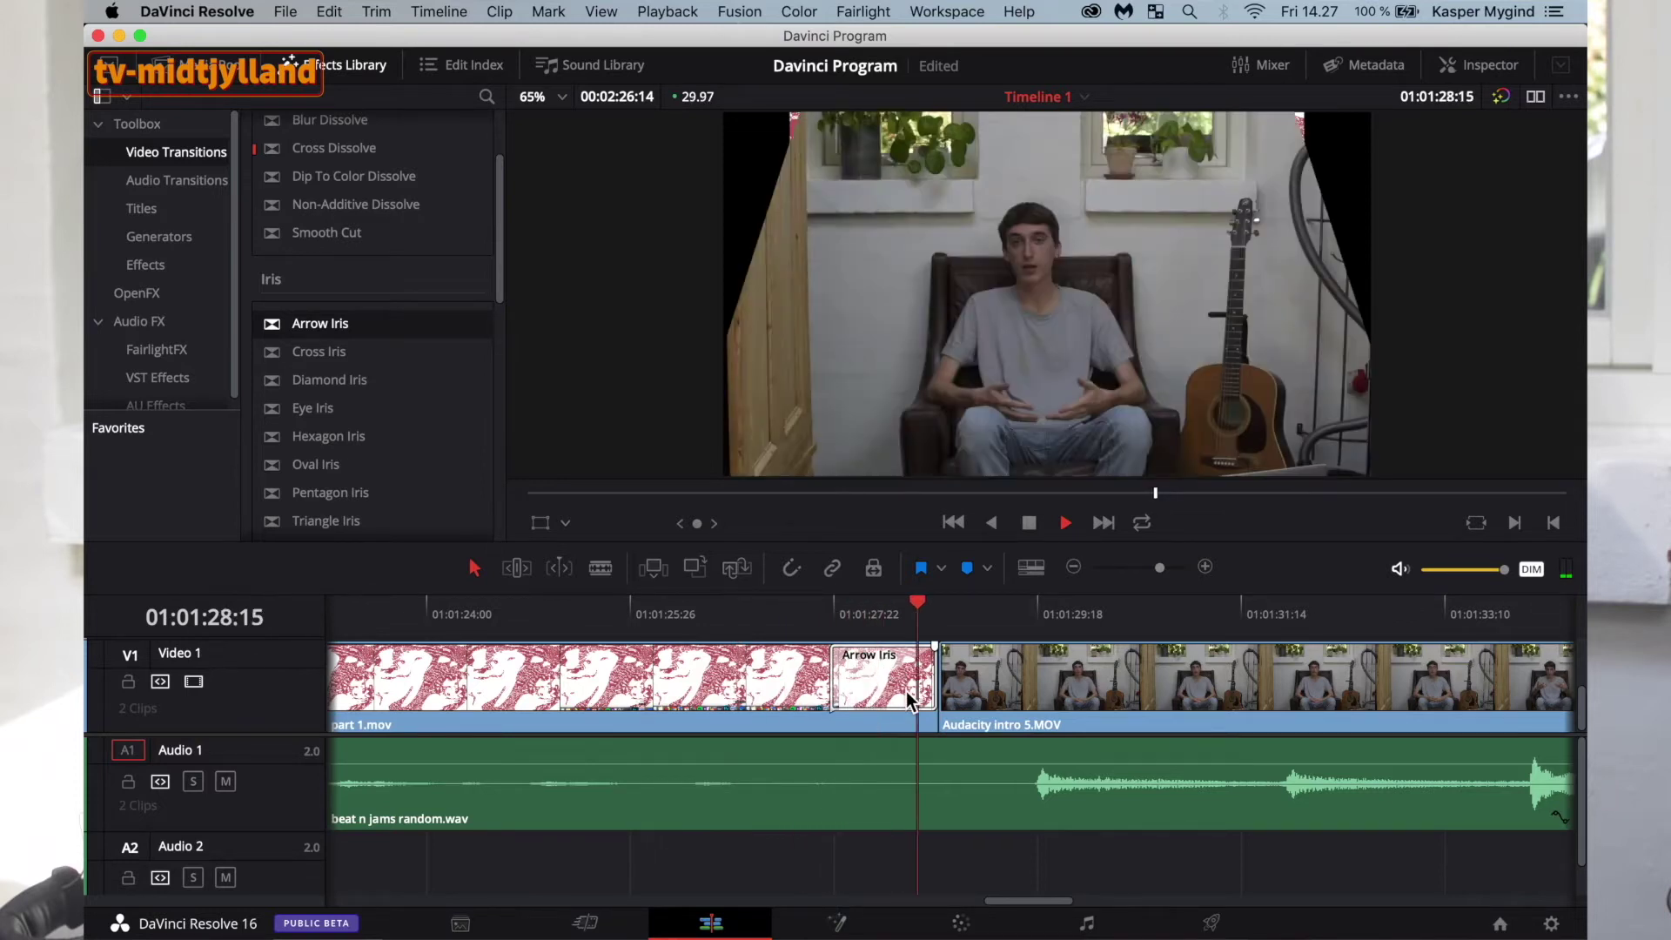
click(759, 606)
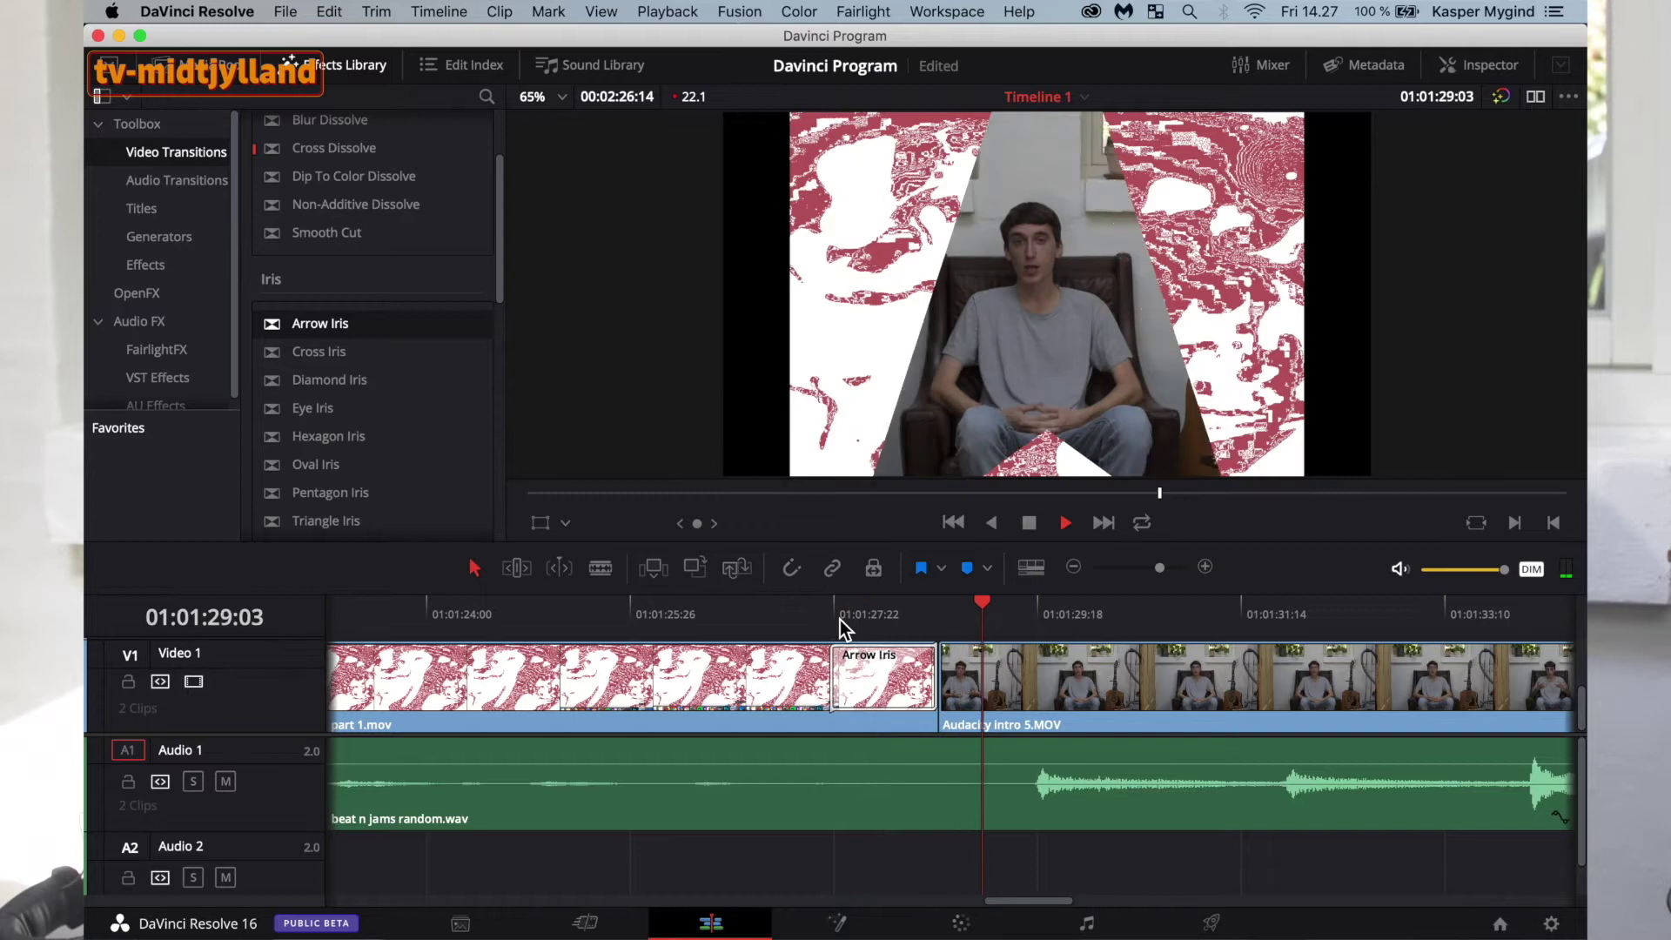
key(space)
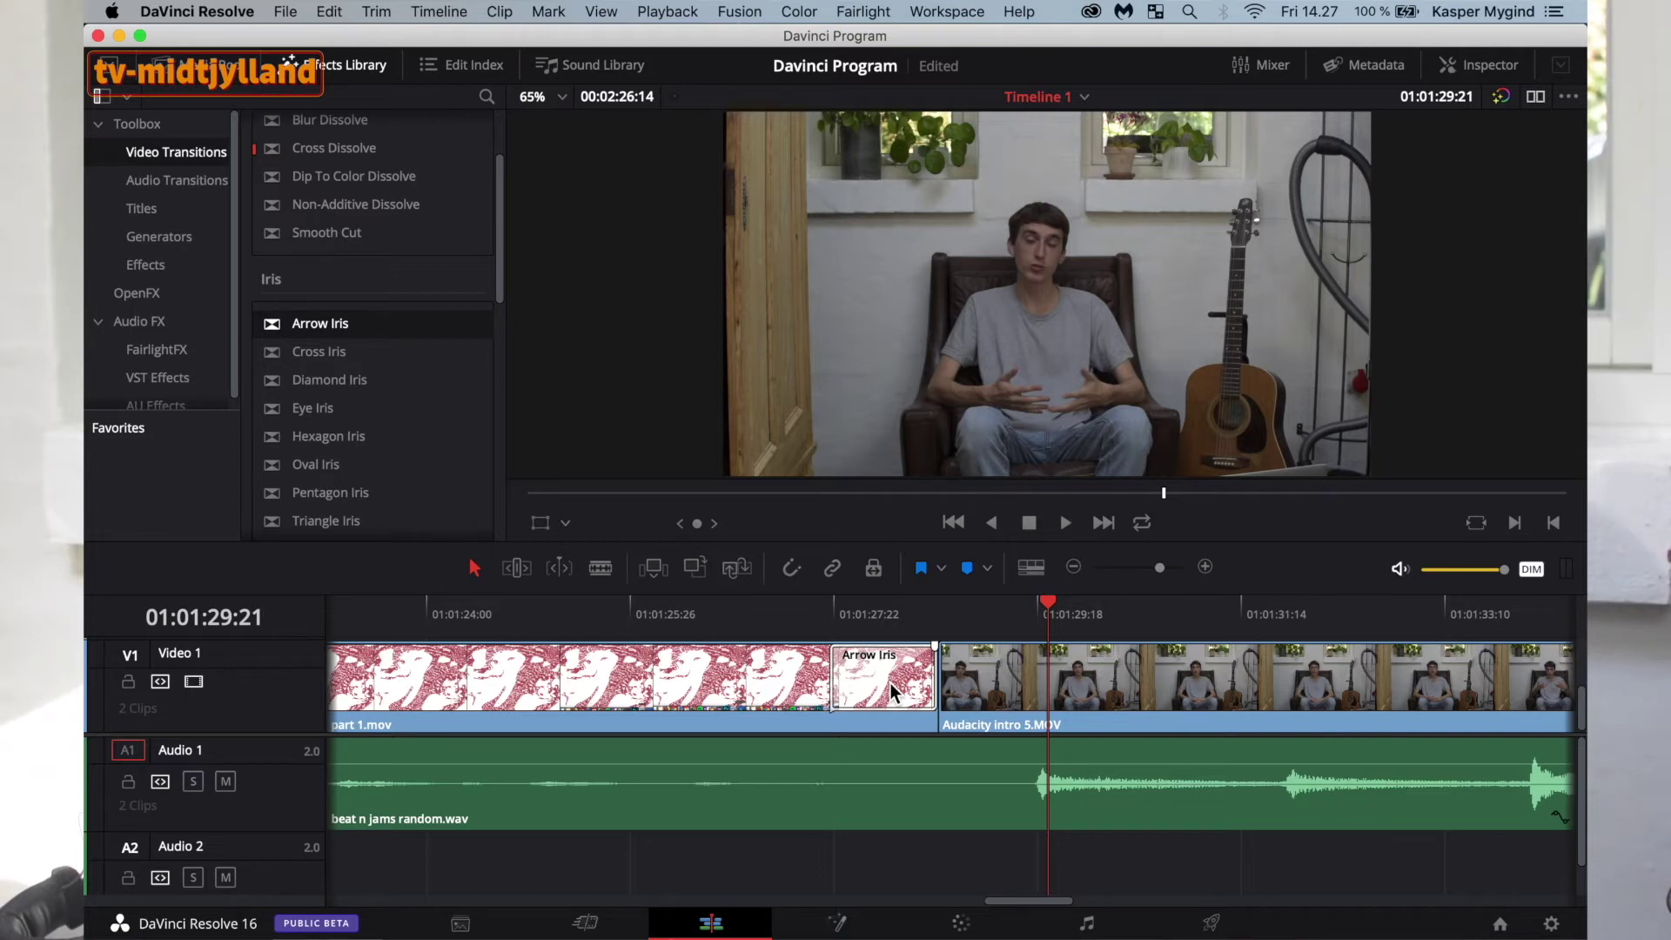
key(super+z)
Preview an Eye Iris transition at the end of part 1.mov, and remove it.
scroll(409, 444, down, 3)
scroll(409, 444, down, 2)
drag(399, 220, 924, 716)
click(771, 614)
key(space)
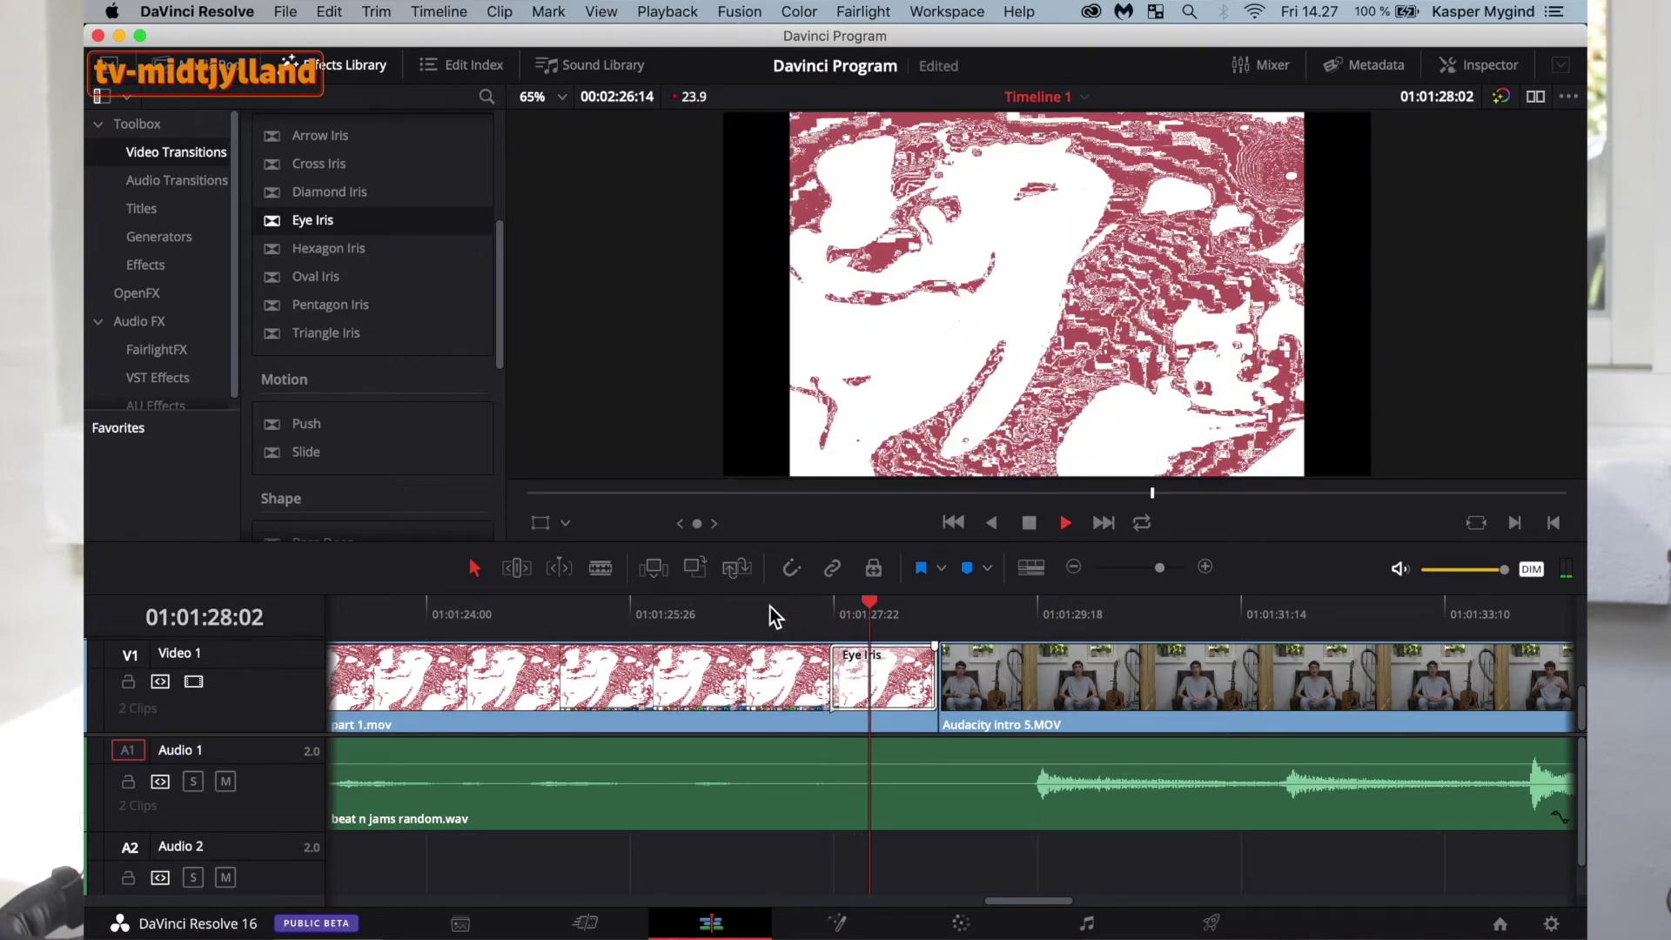
key(space)
click(871, 675)
key(Delete)
Preview a Push transition from the Motion group at the end of part 1.mov, and remove it.
scroll(346, 336, down, 3)
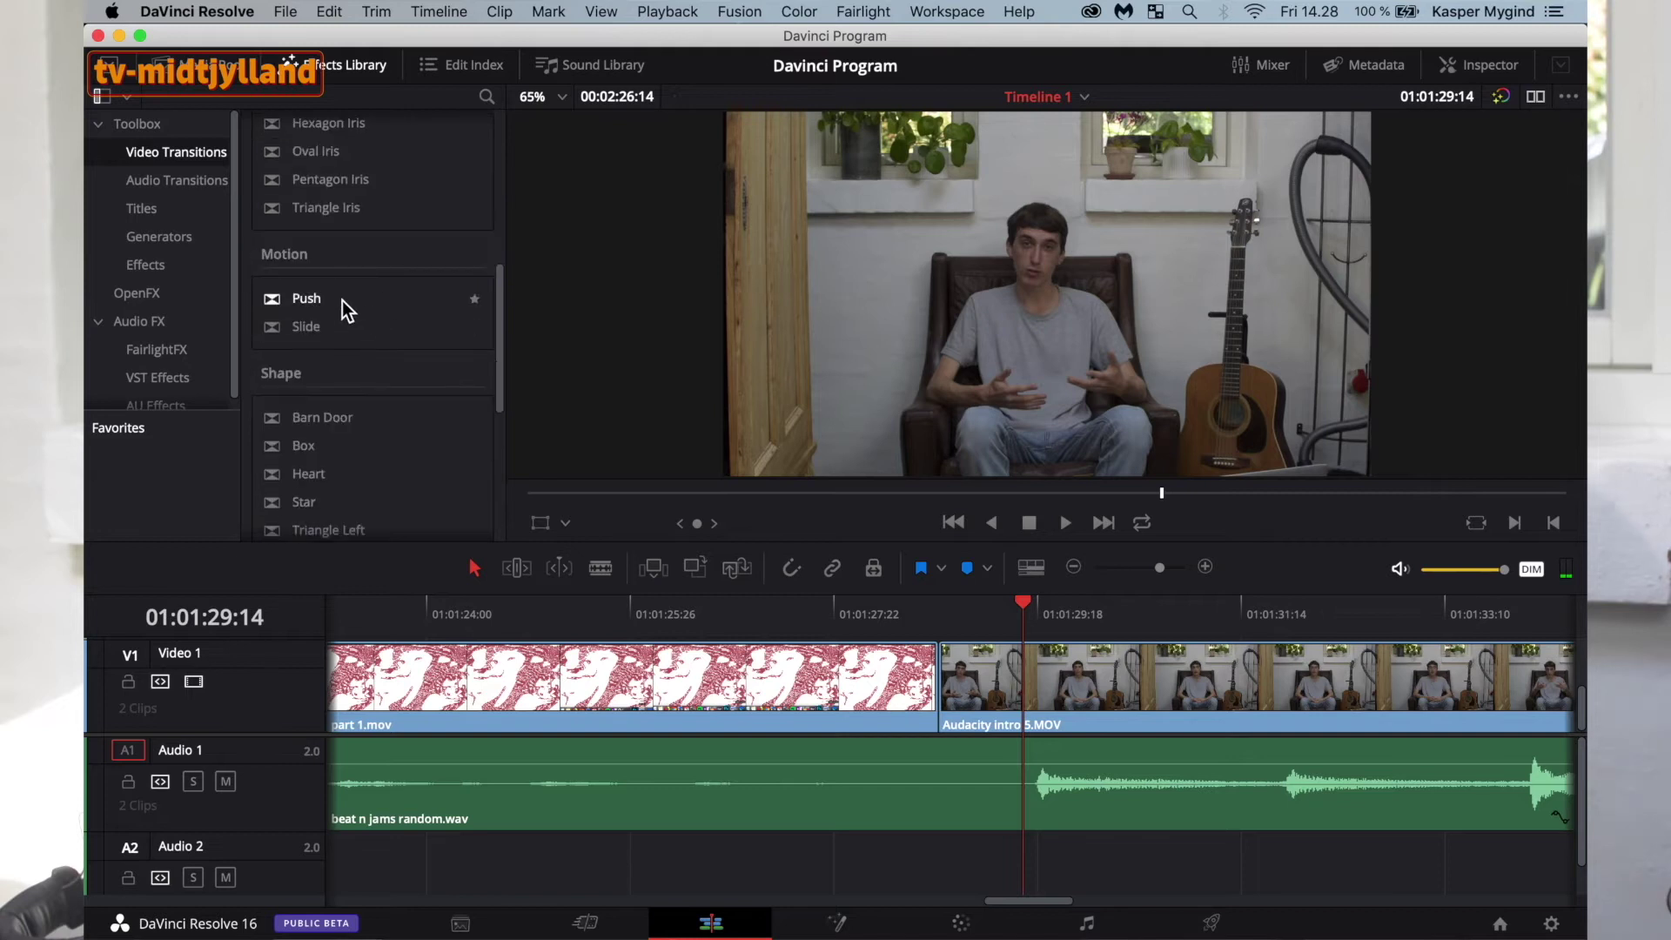
drag(315, 307, 892, 684)
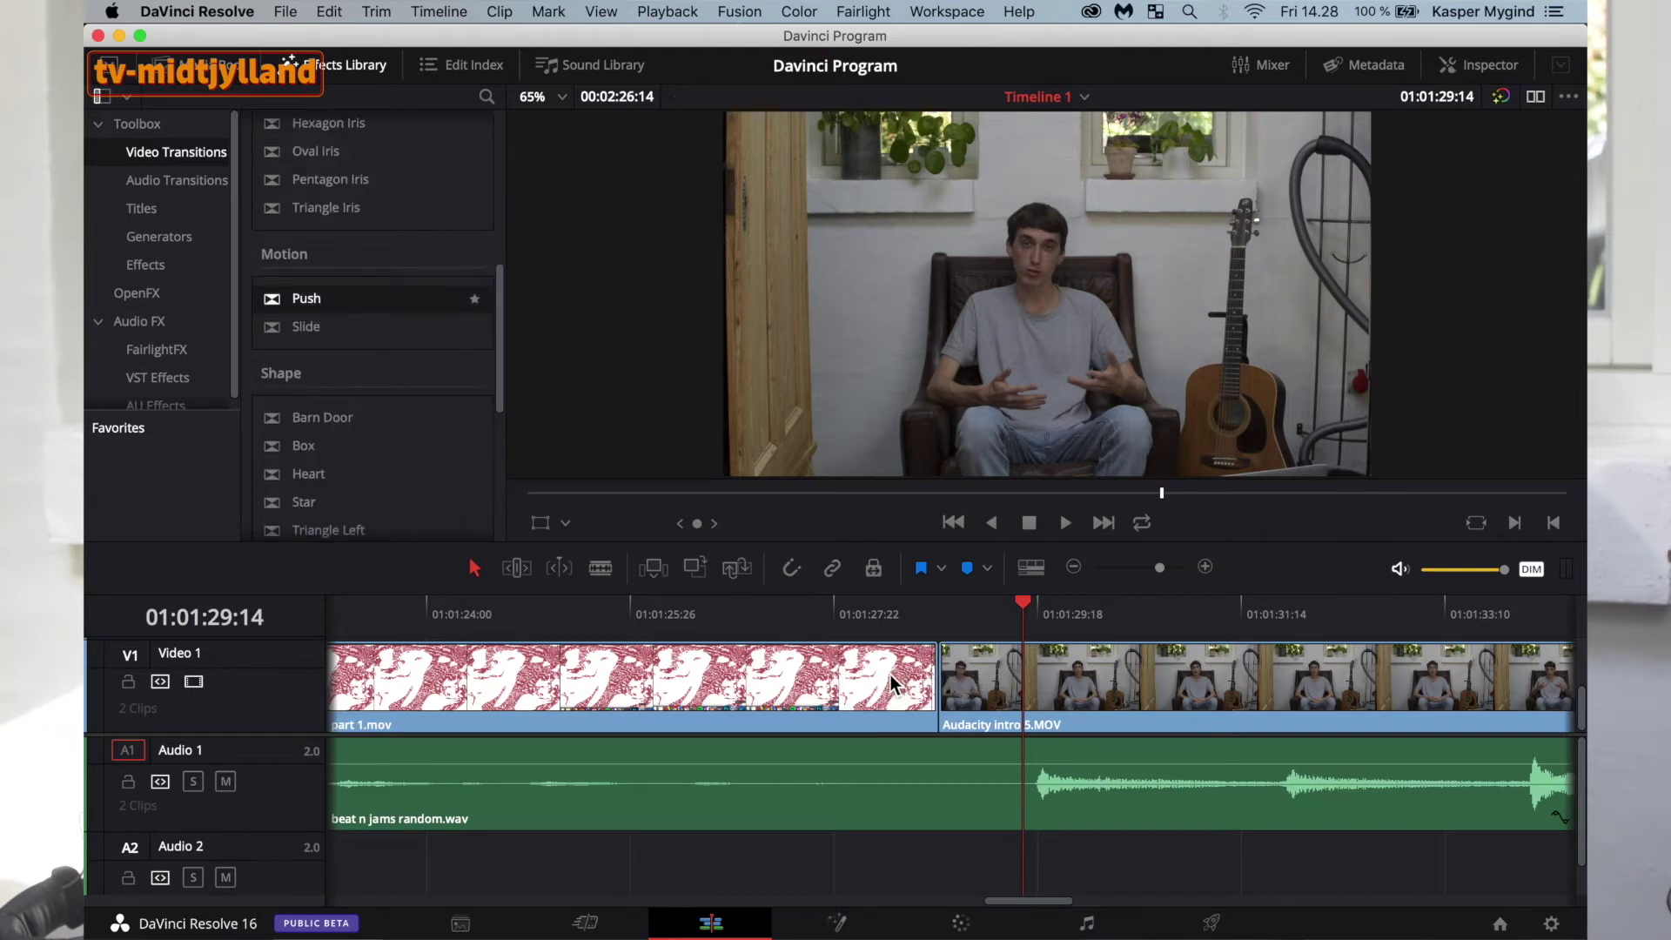
drag(351, 338, 896, 700)
drag(314, 306, 906, 716)
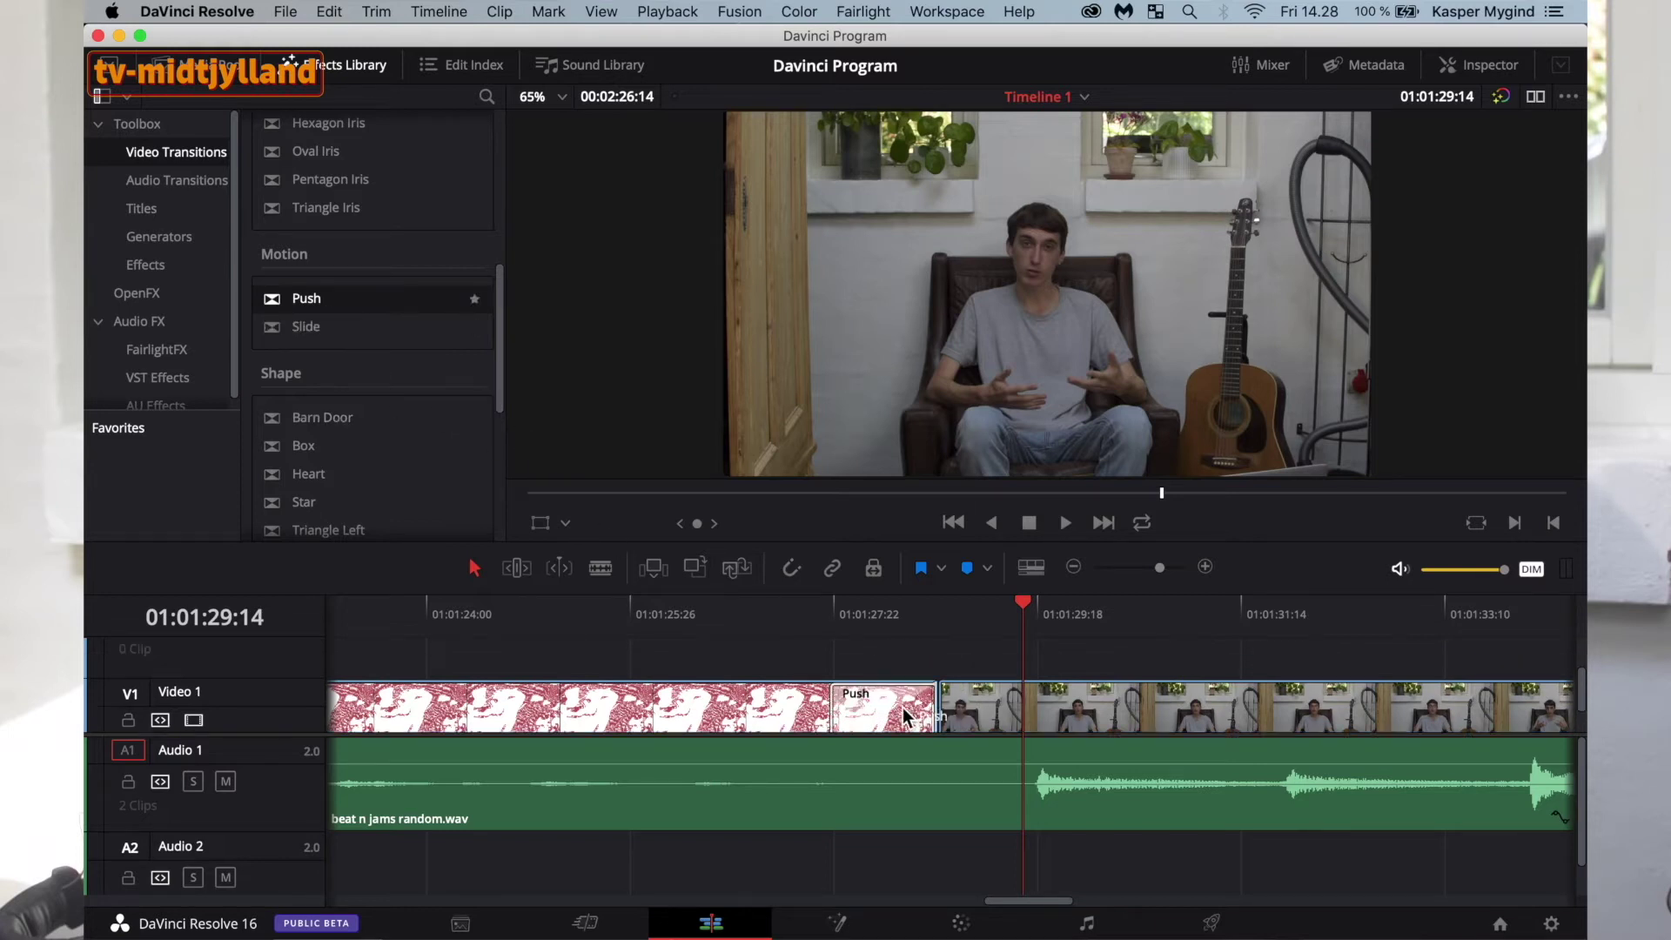
click(778, 604)
key(space)
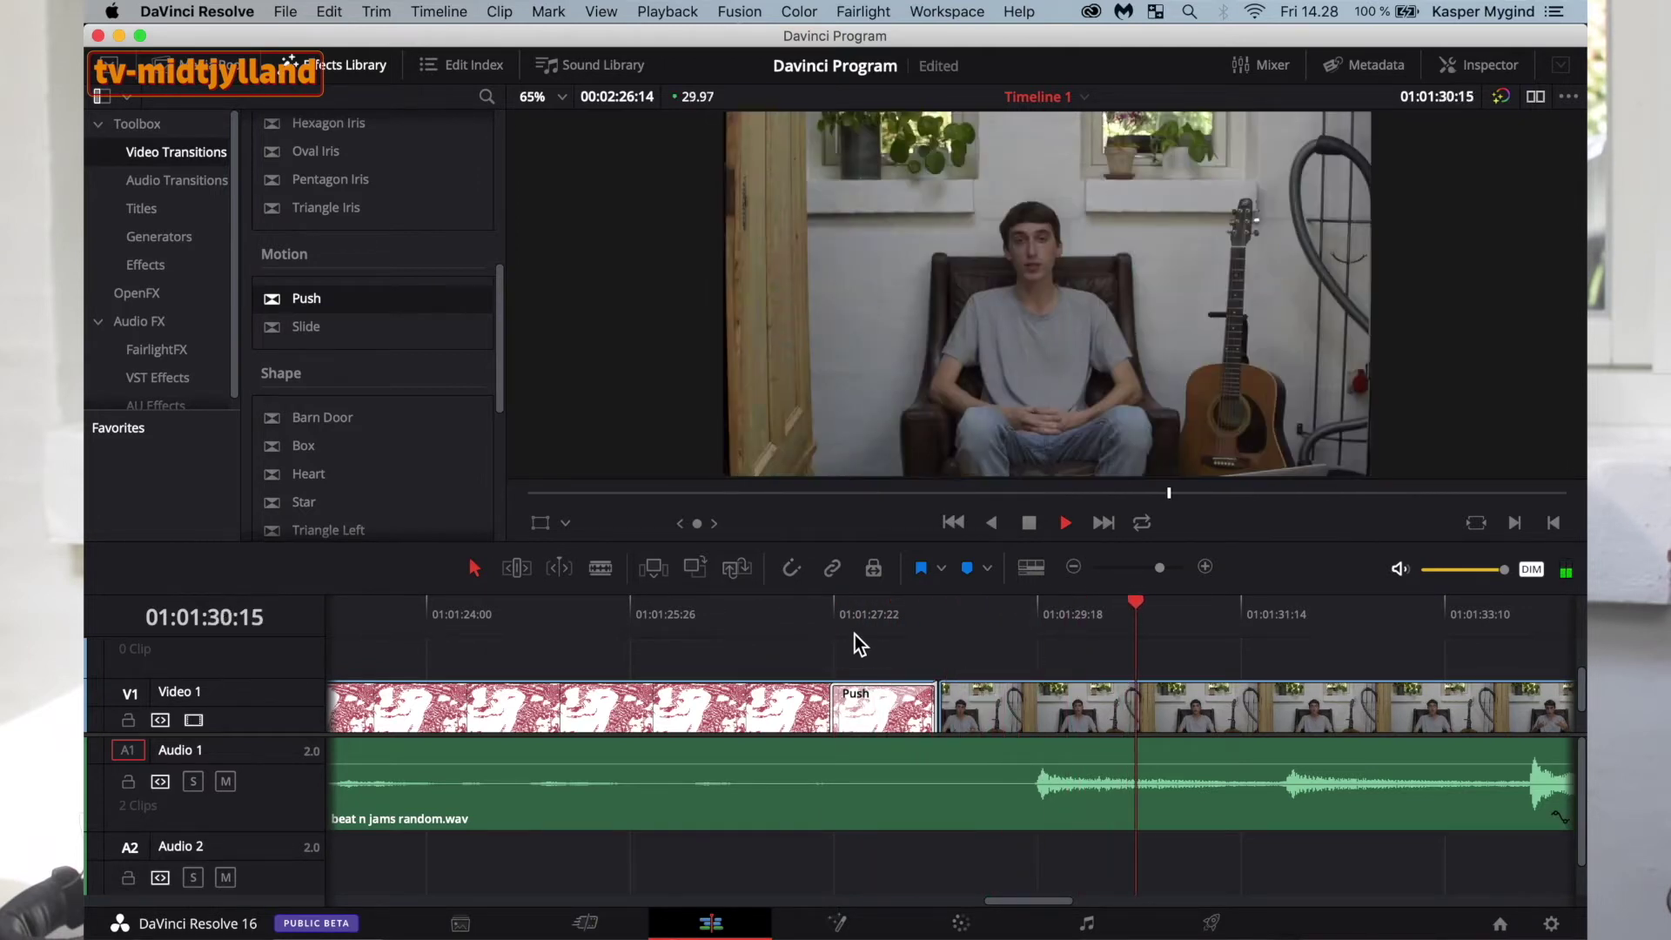
key(space)
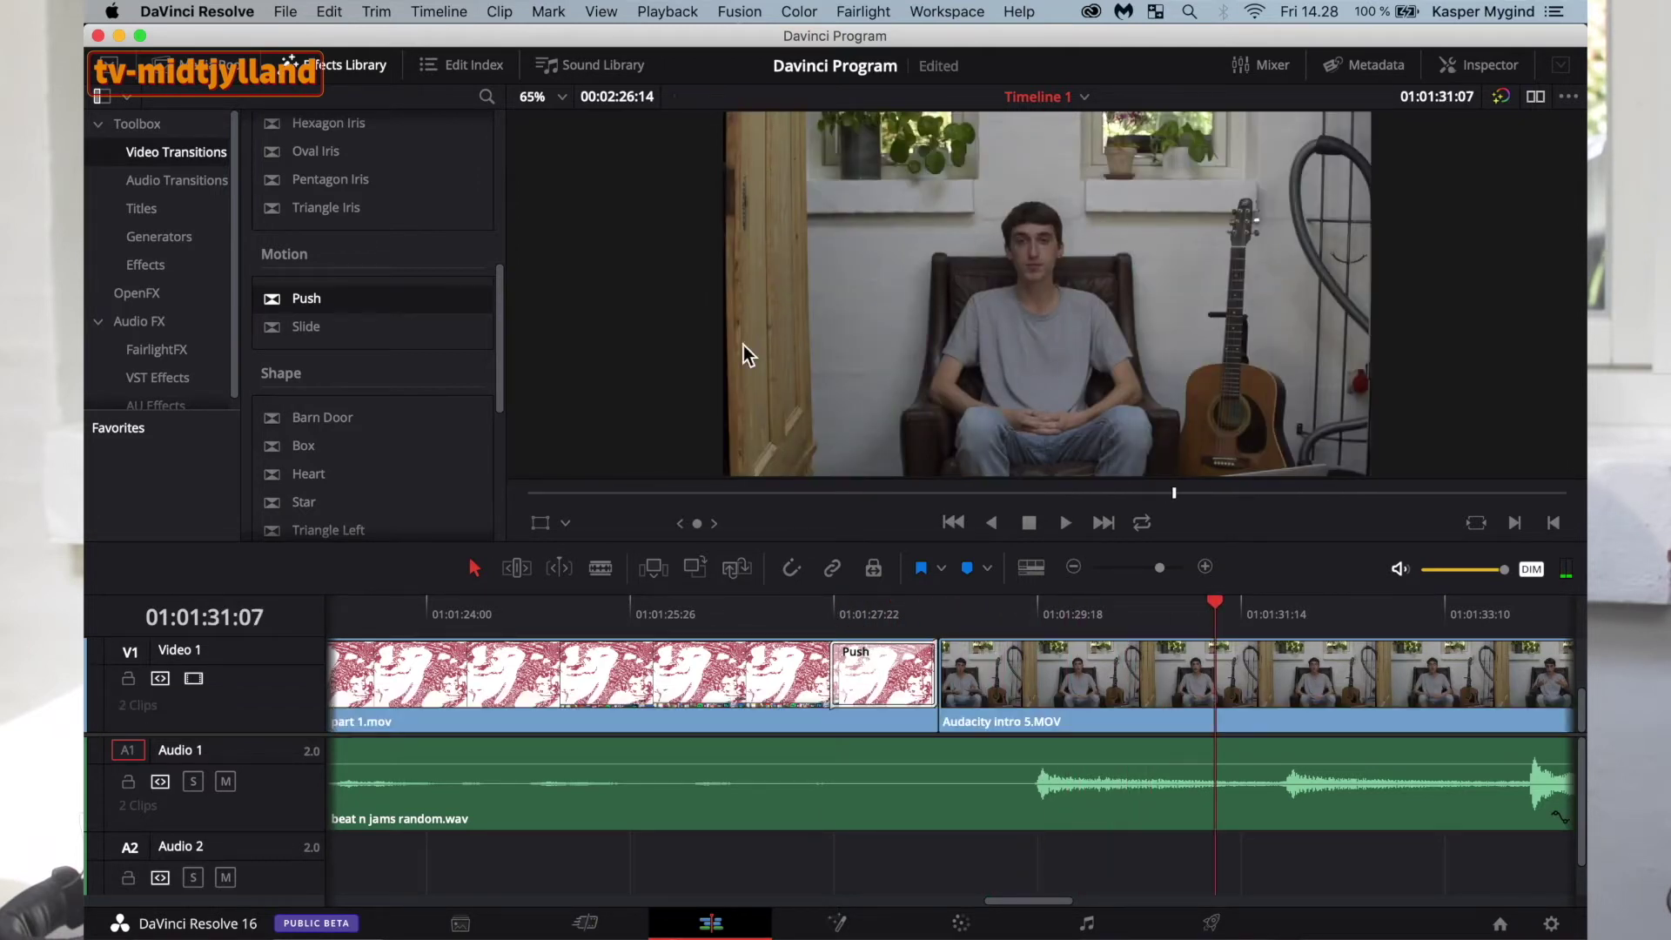
scroll(336, 343, down, 3)
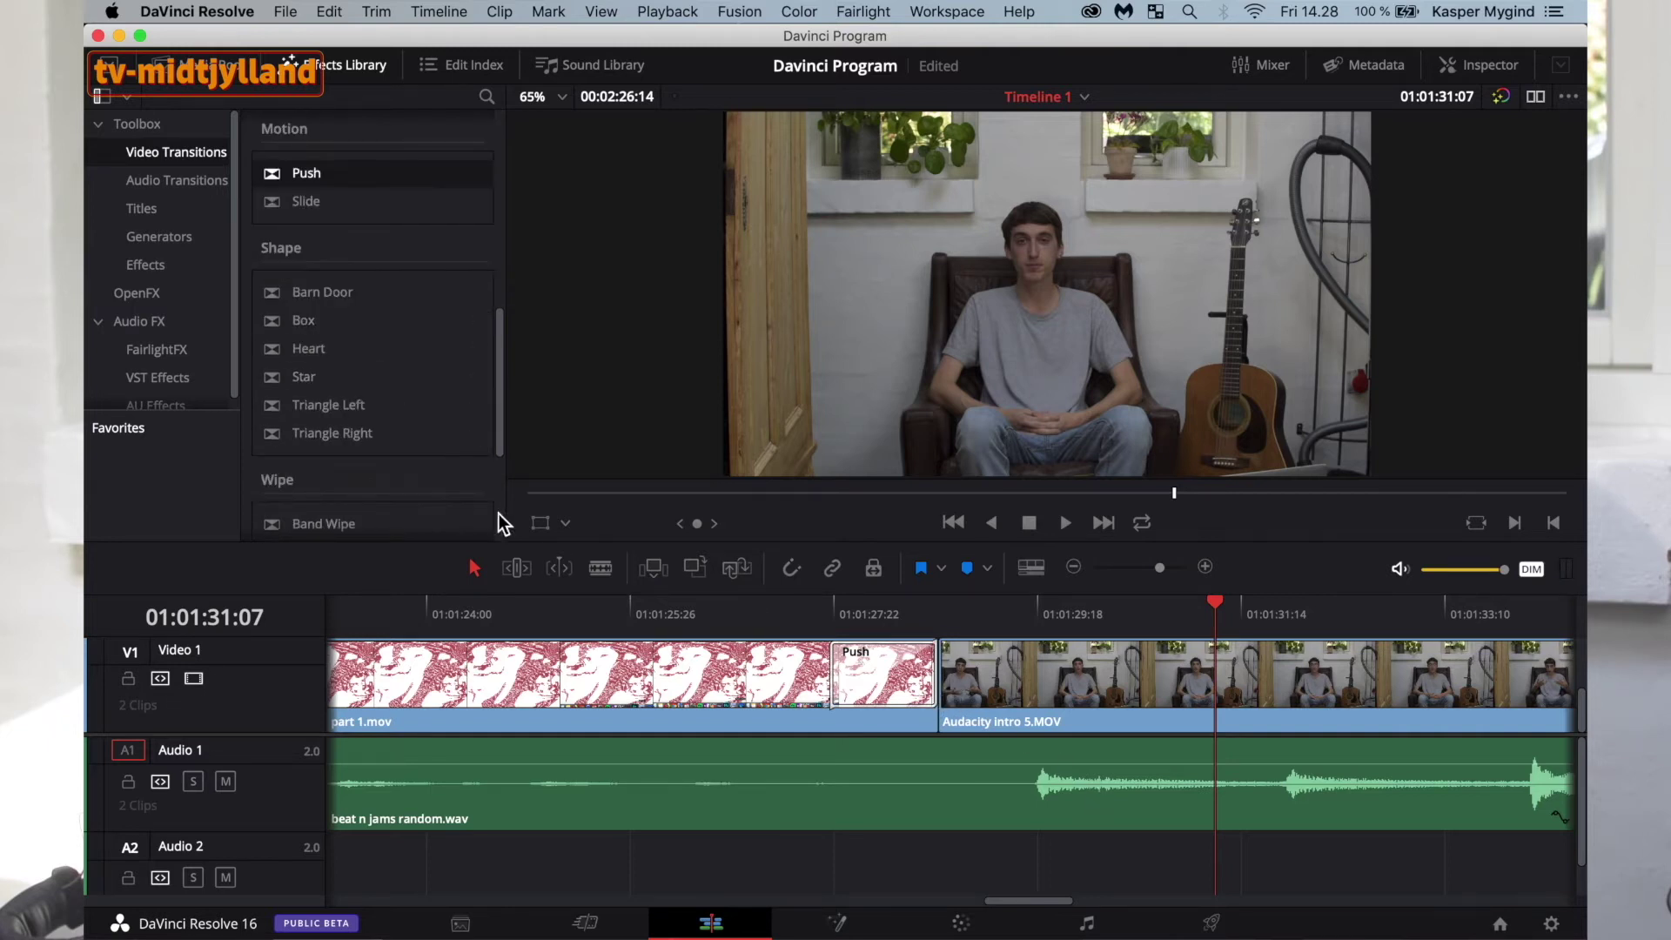
click(890, 676)
key(BackSpace)
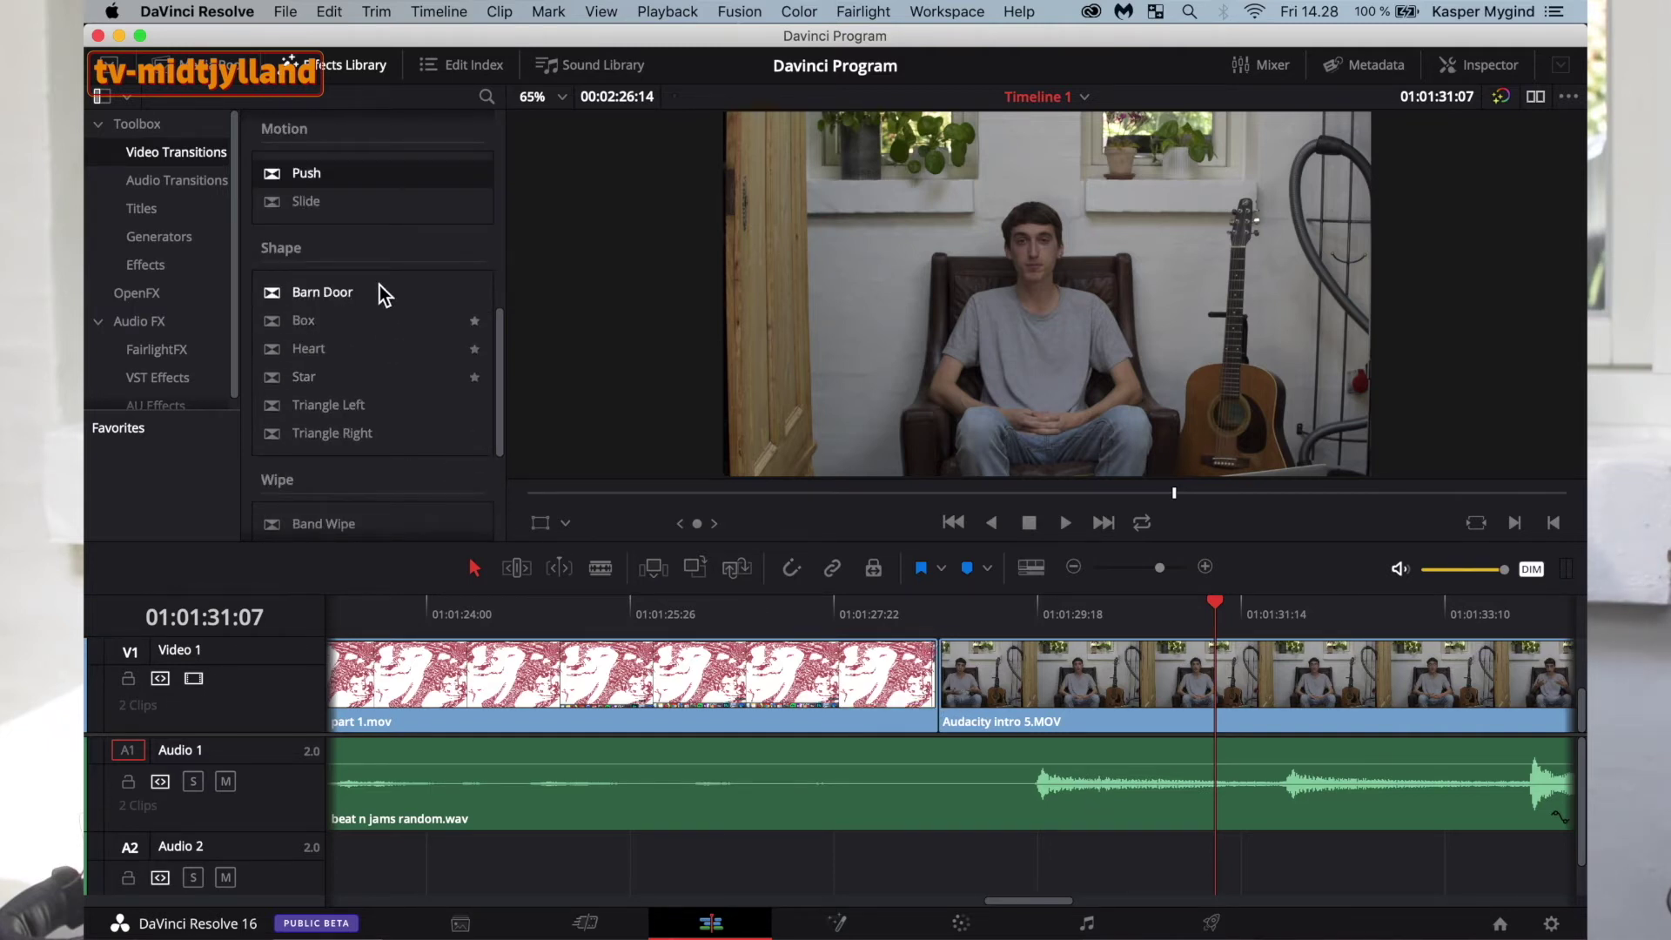
Preview a Star shape transition at the end of part 1.mov, and remove it.
drag(316, 377, 923, 681)
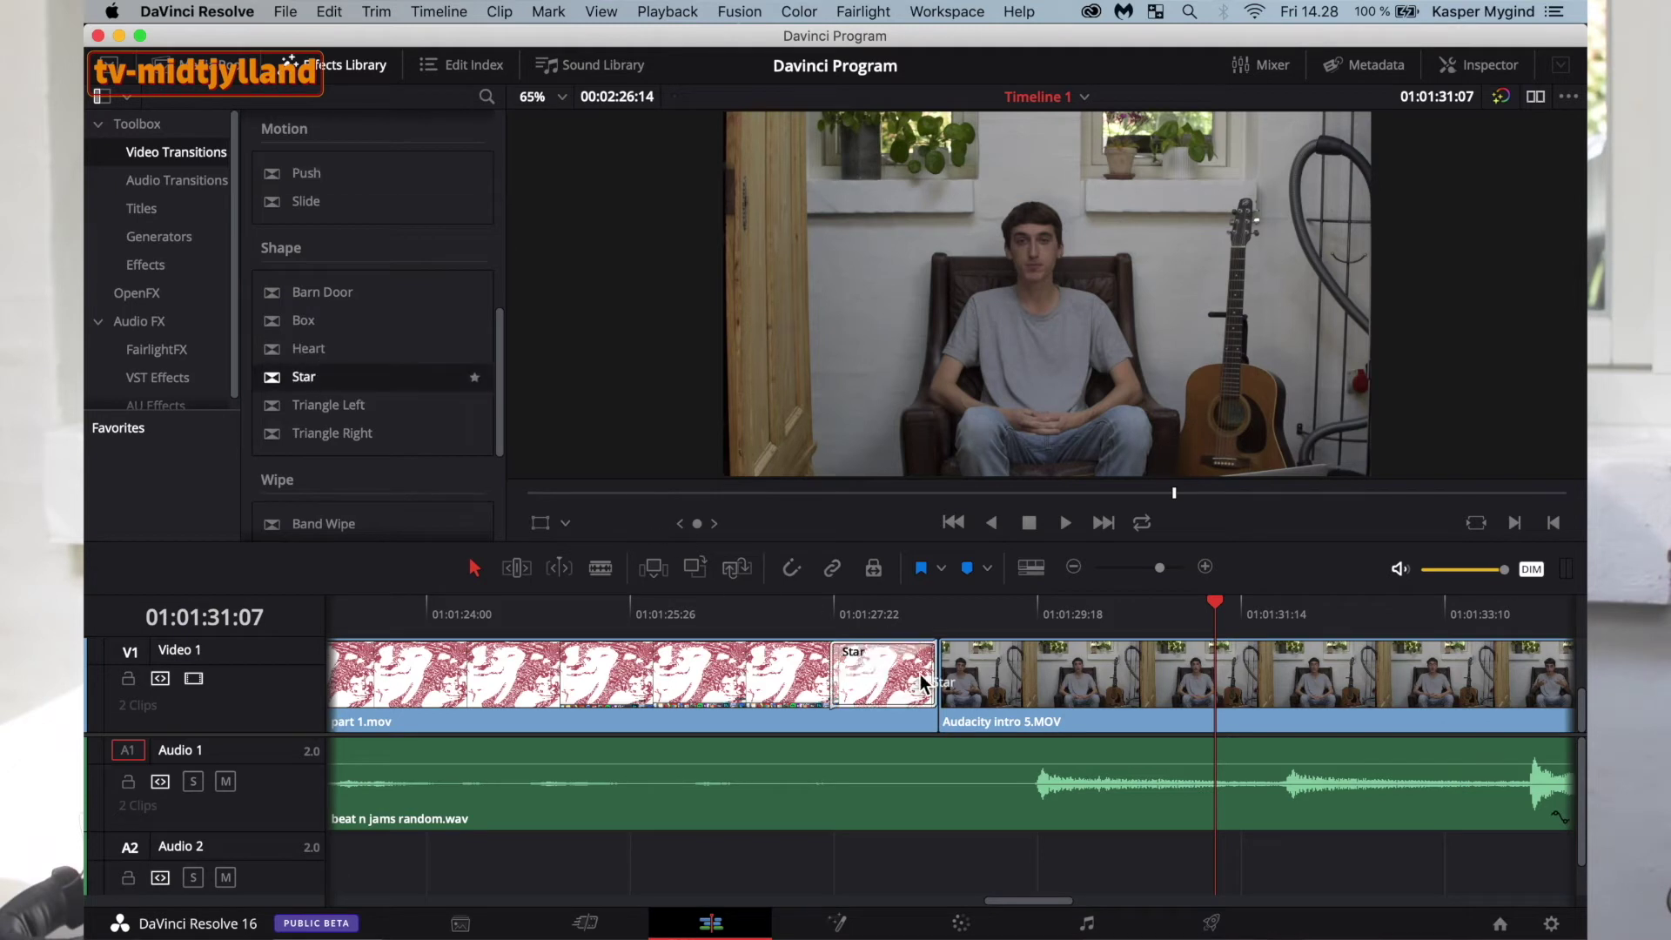
click(783, 611)
key(space)
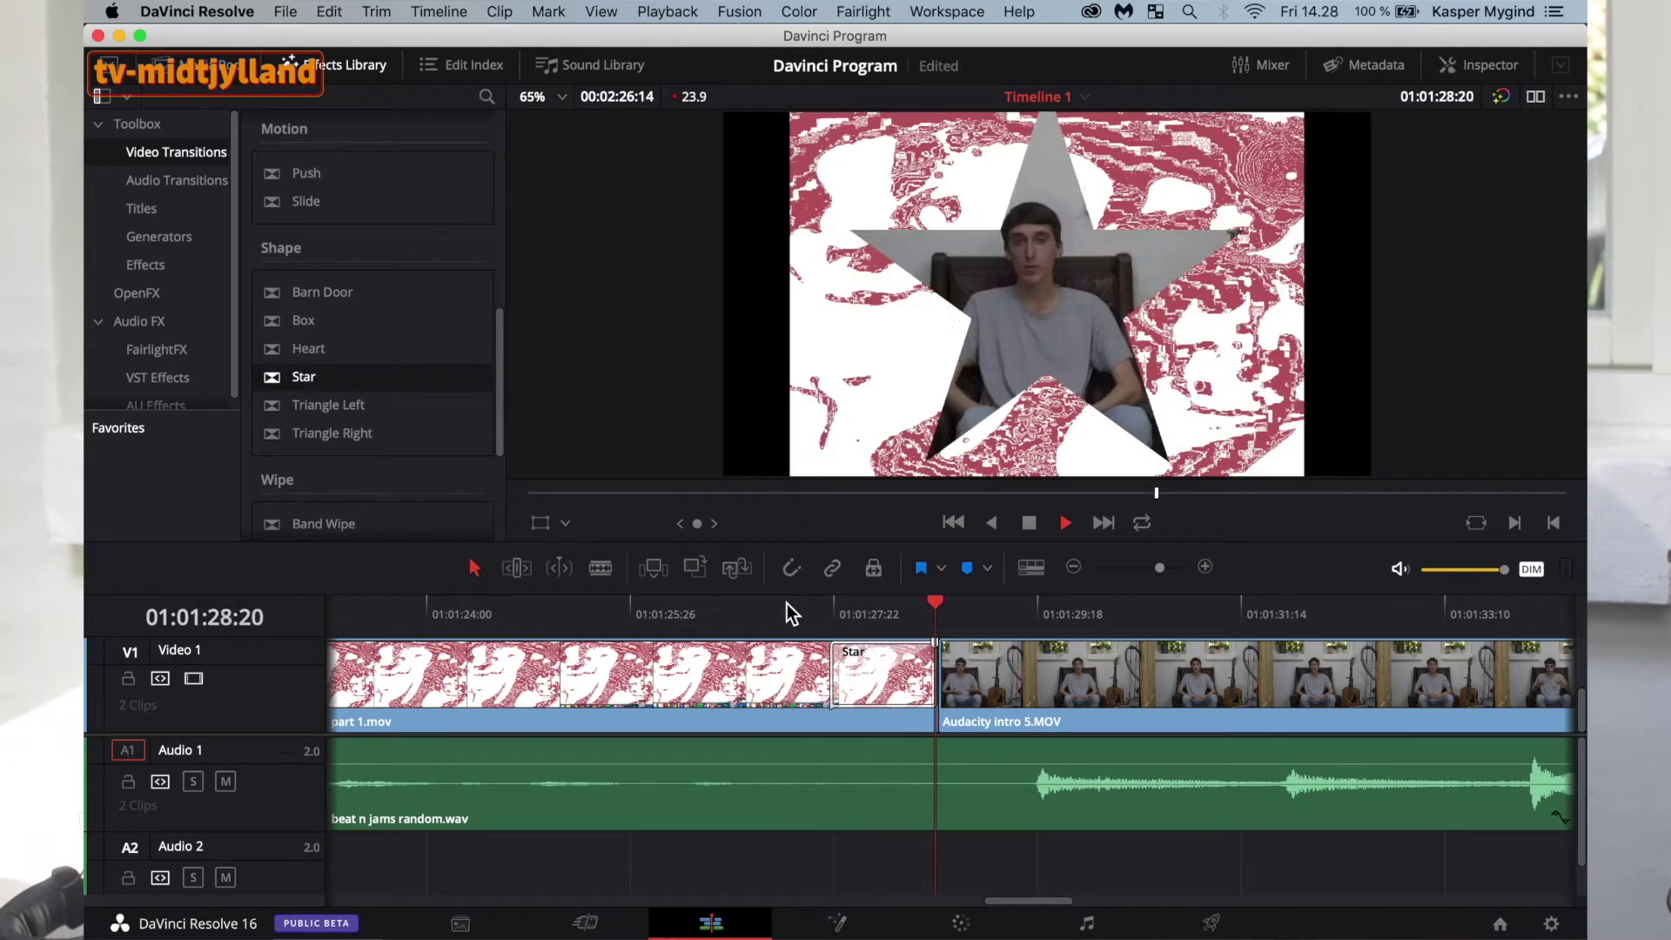
key(space)
scroll(331, 392, down, 5)
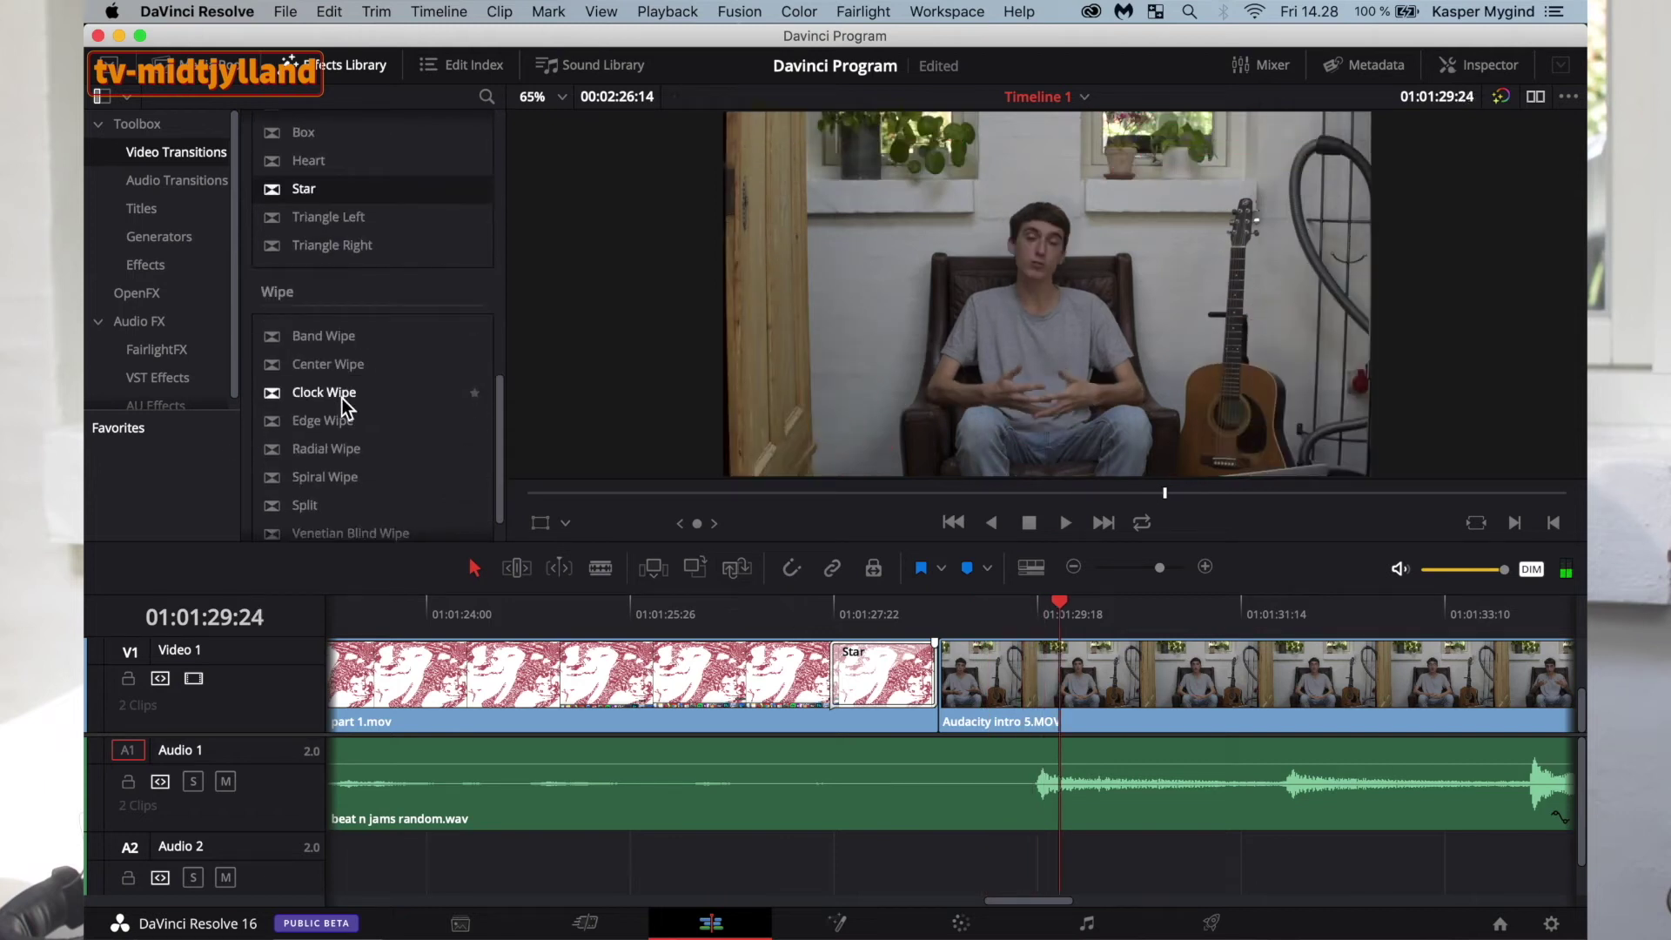
scroll(346, 407, down, 2)
click(878, 663)
key(BackSpace)
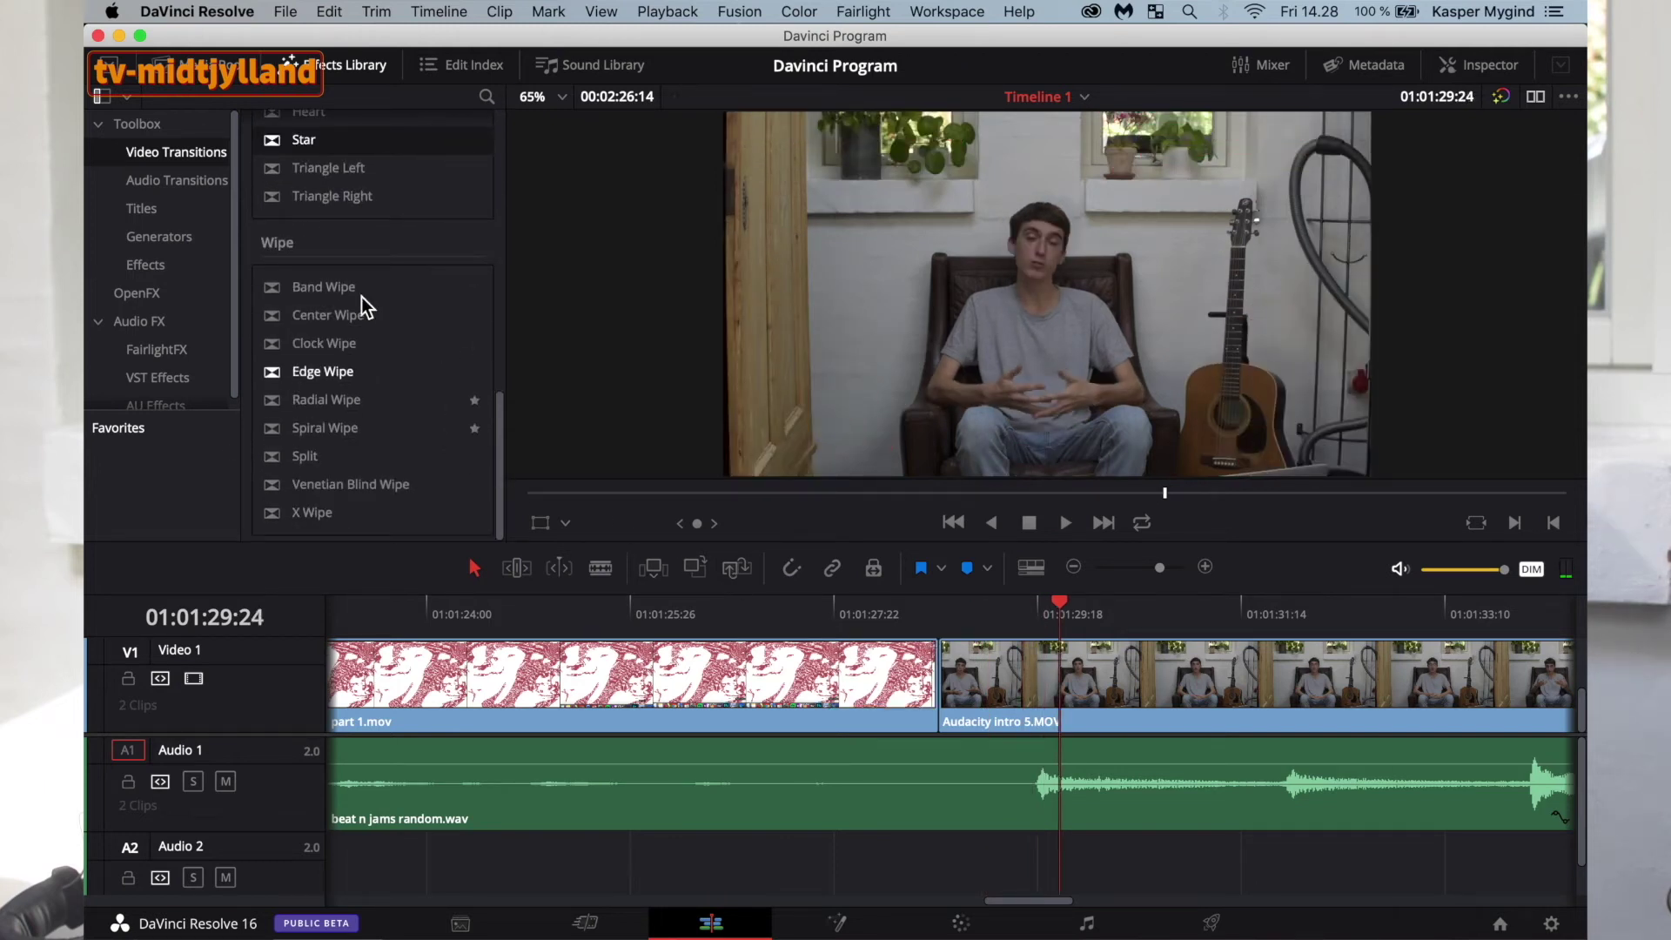
Apply a Clock Wipe transition at the end of part 1.mov and play through it.
drag(329, 348, 786, 694)
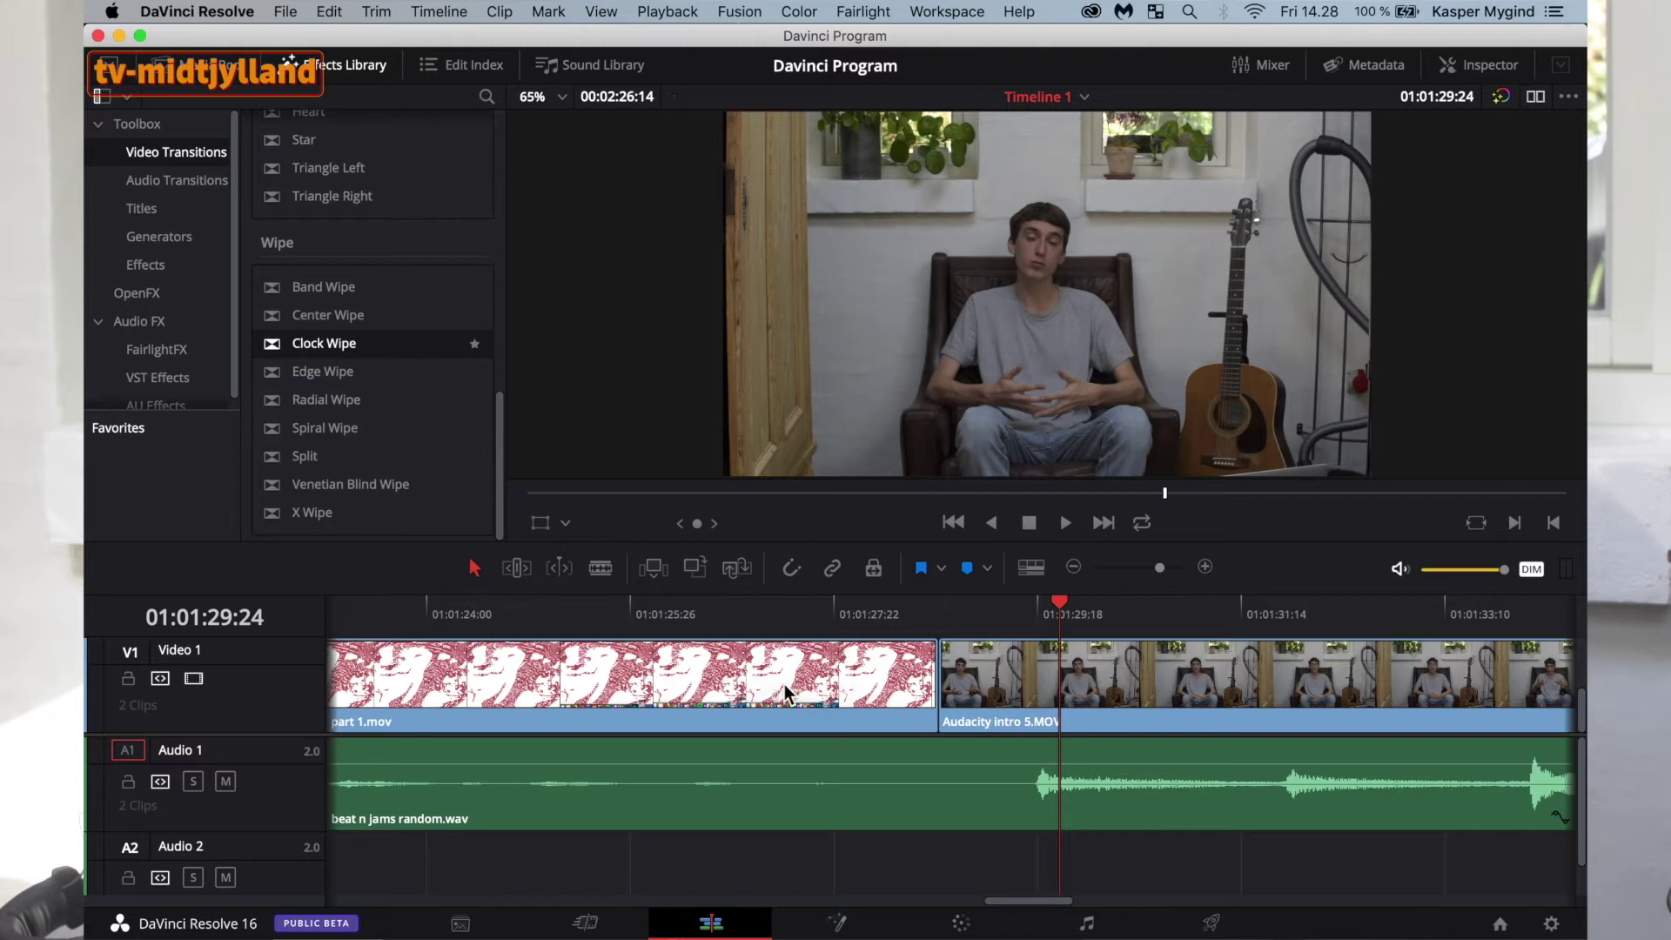
drag(894, 688, 924, 692)
click(759, 609)
key(space)
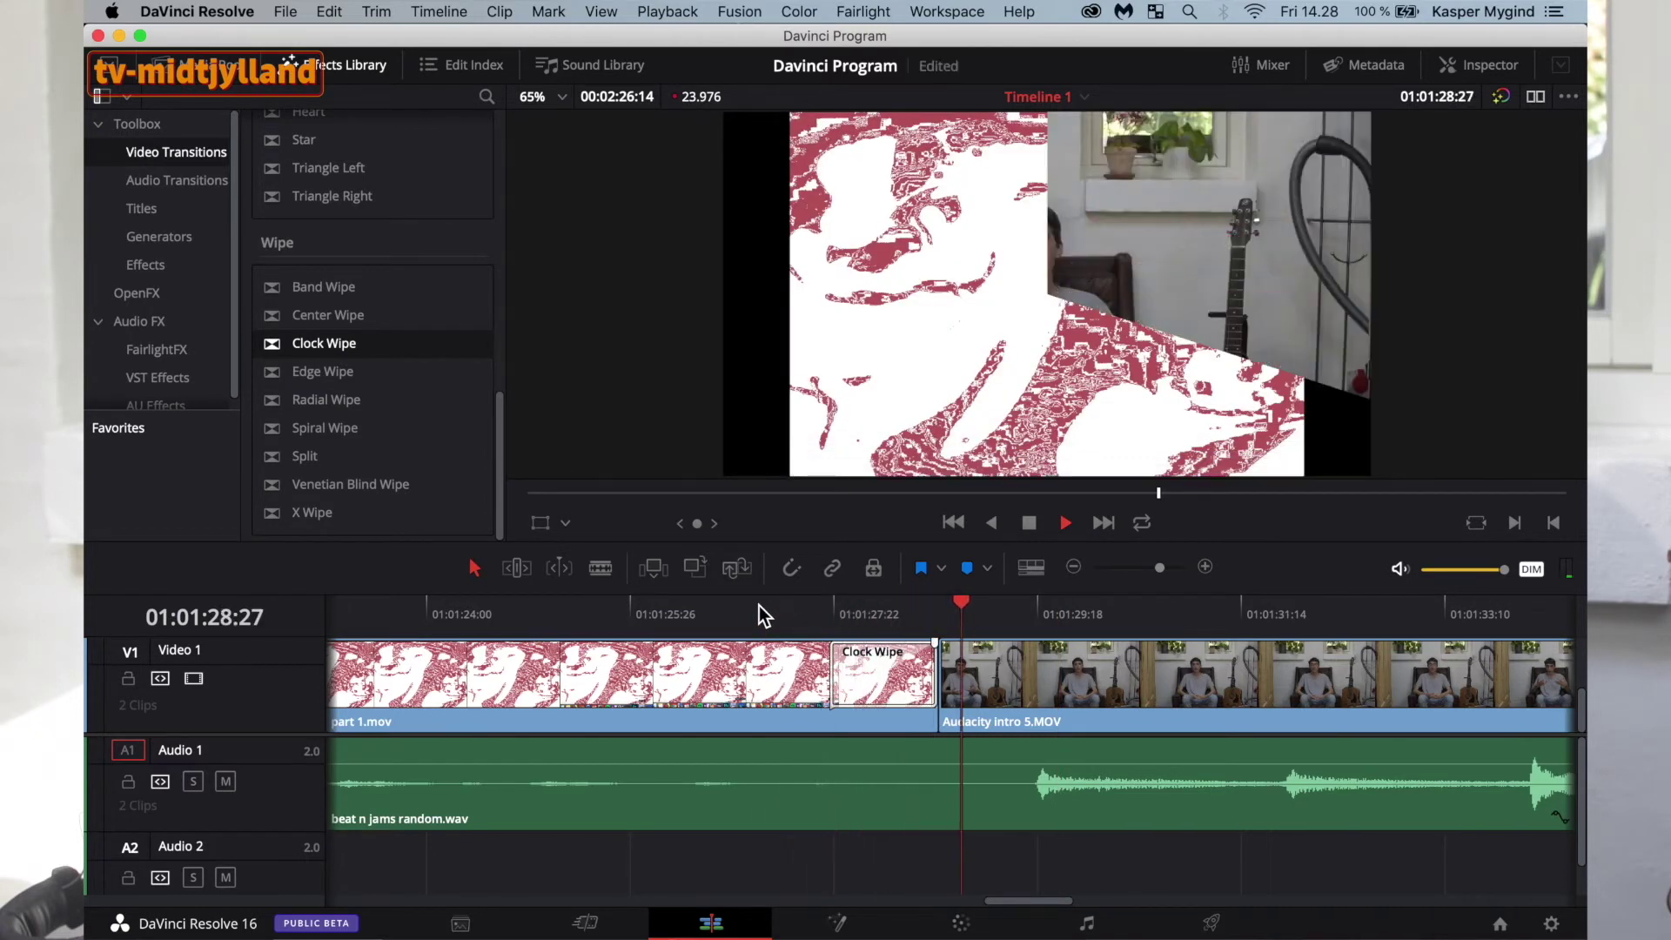
key(space)
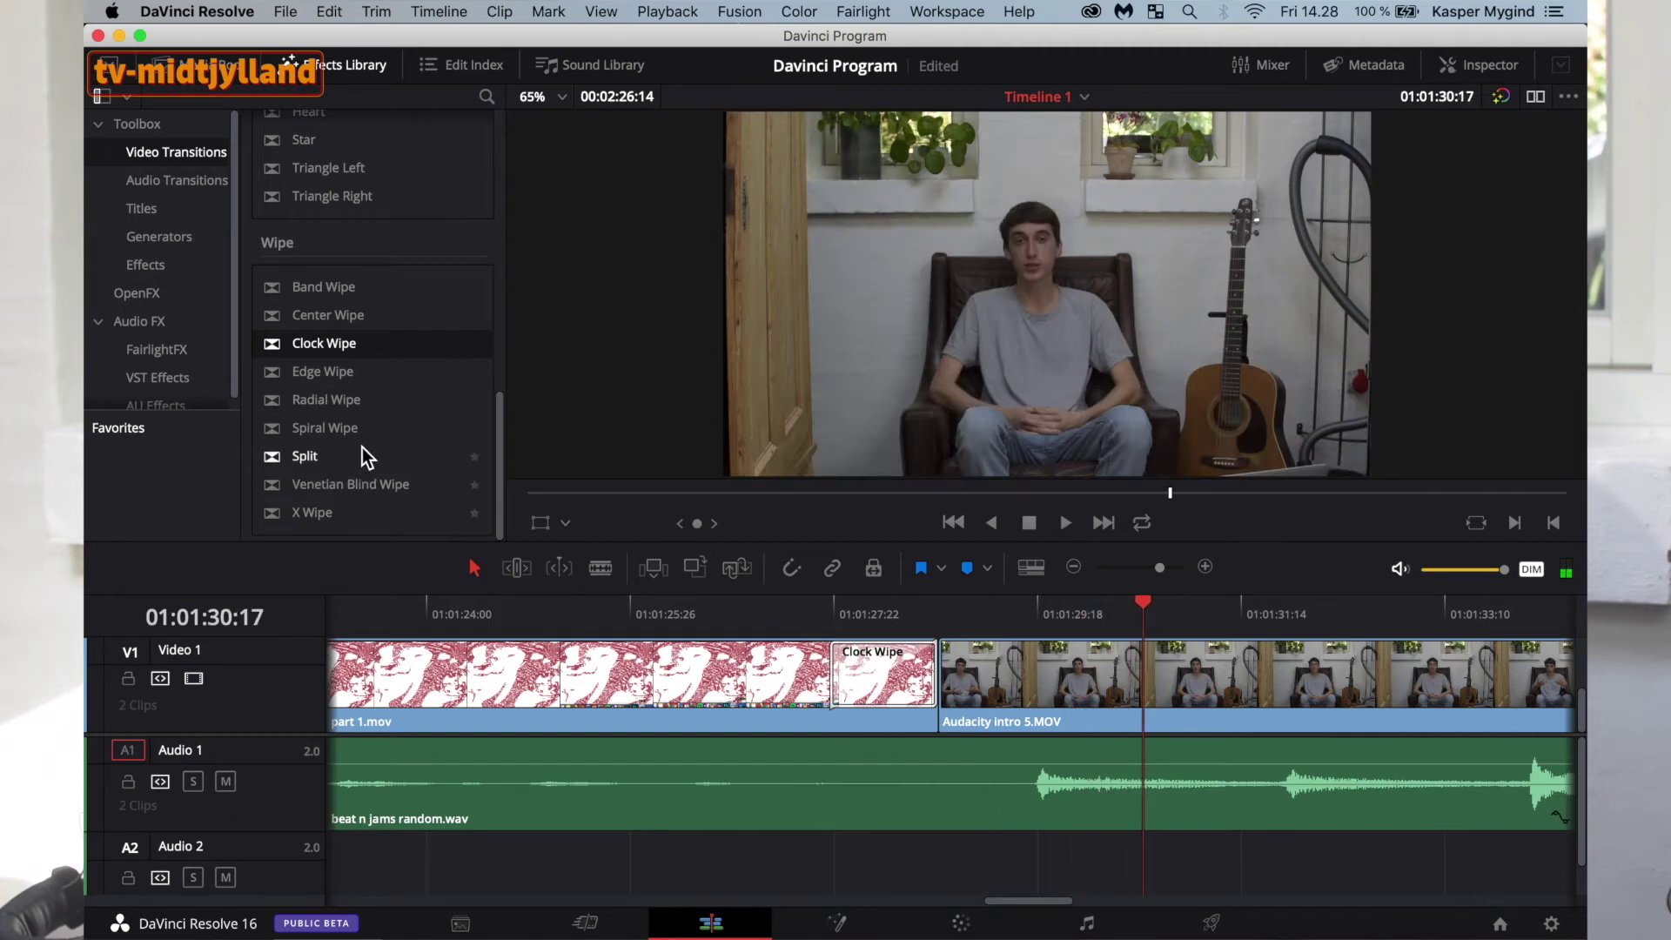
scroll(352, 409, up, 10)
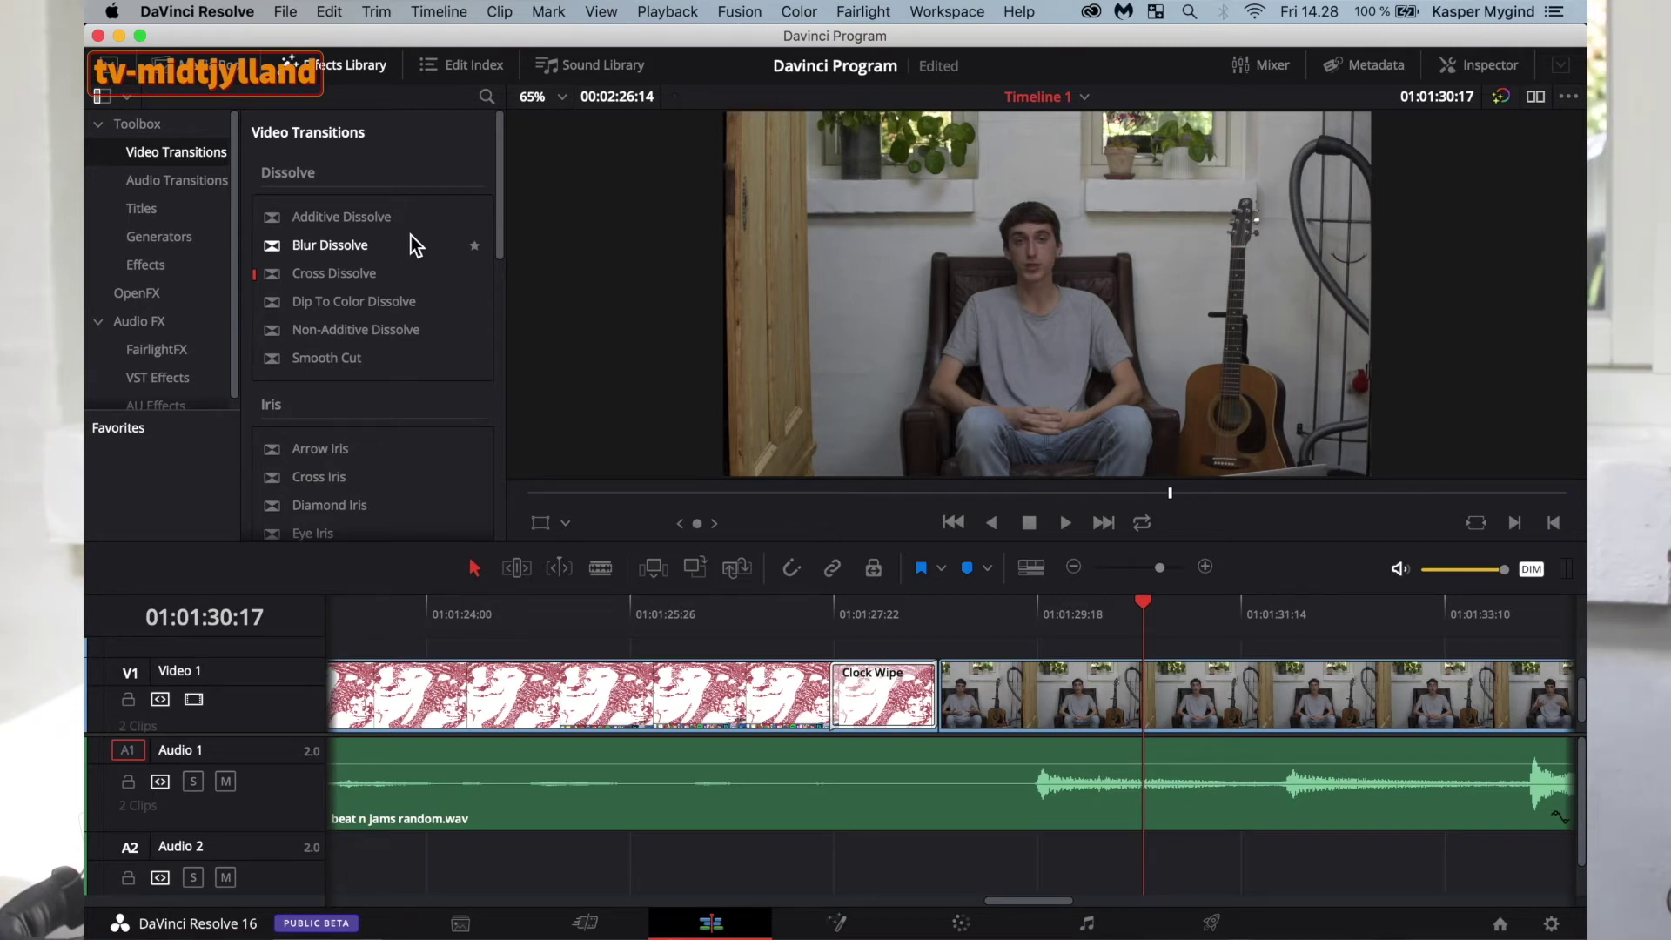
key(super+Tab)
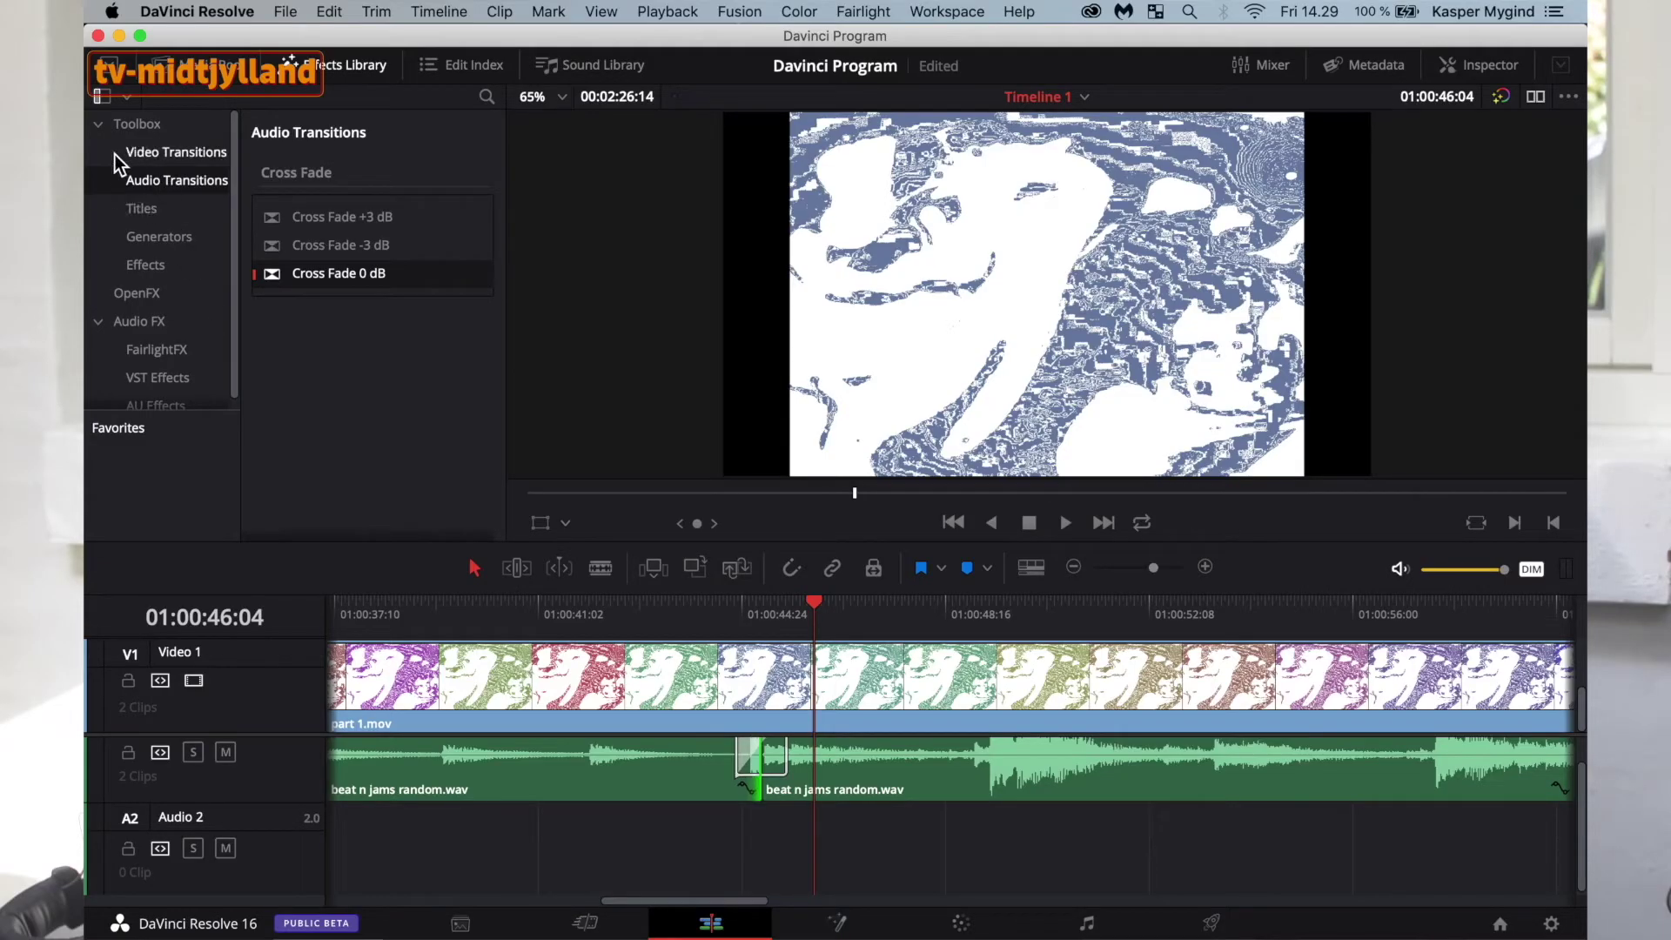
Insert an L Lower 3rd title at the start of the Video 1 track before part 1.mov, and play it.
click(152, 213)
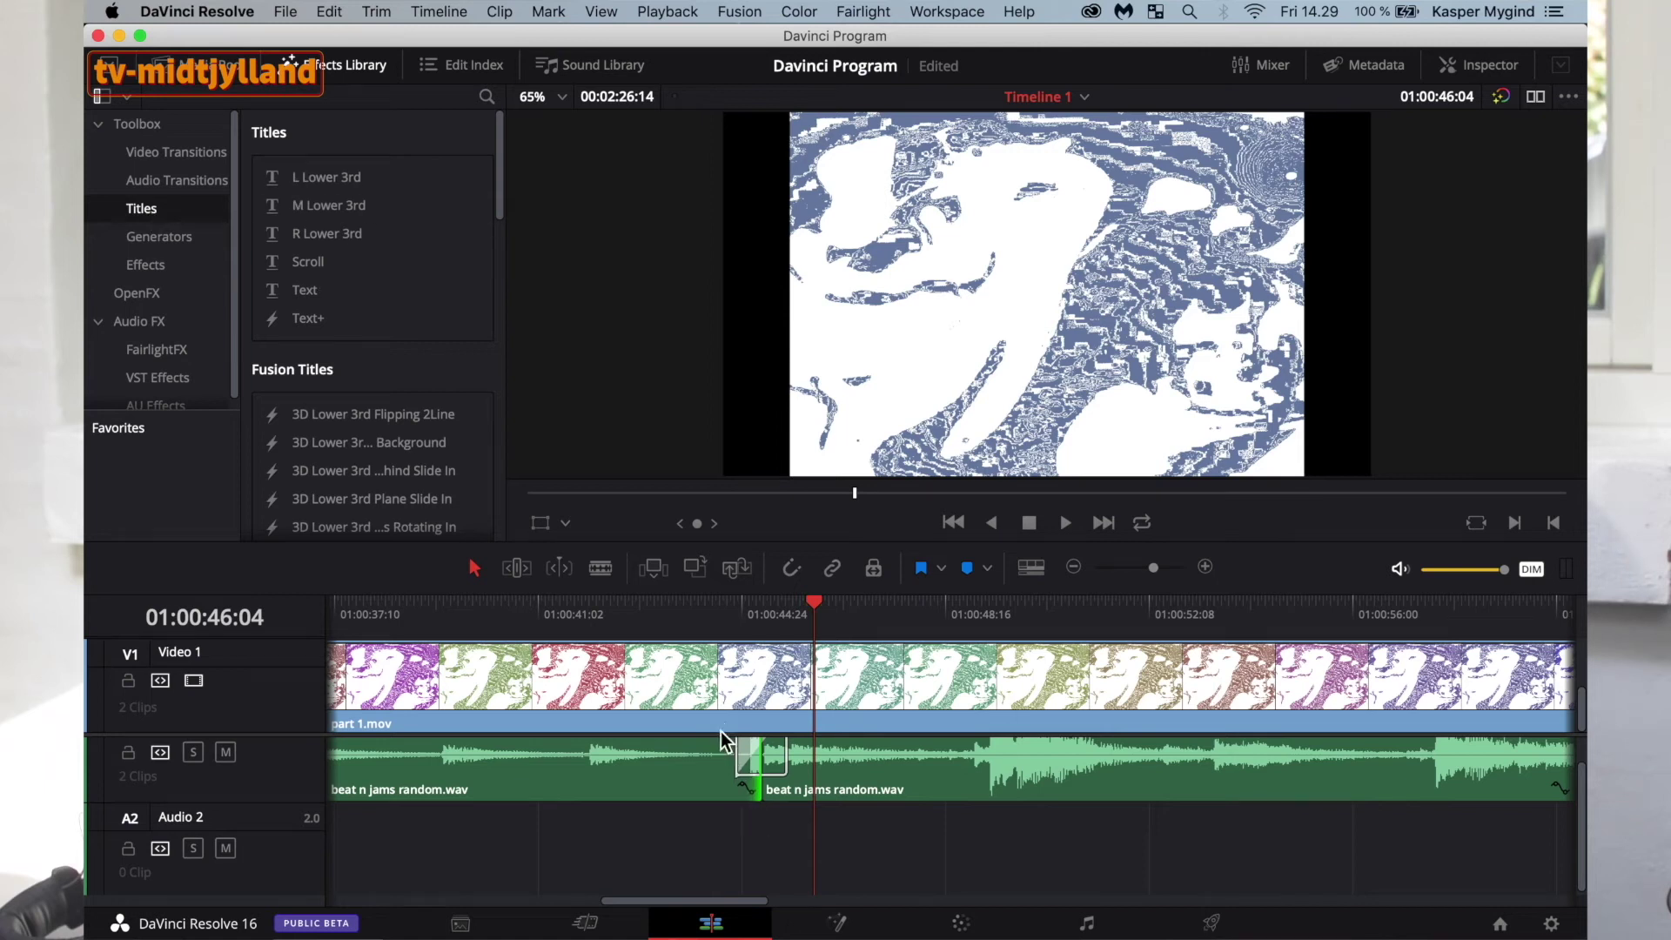
scroll(730, 680, down, 5)
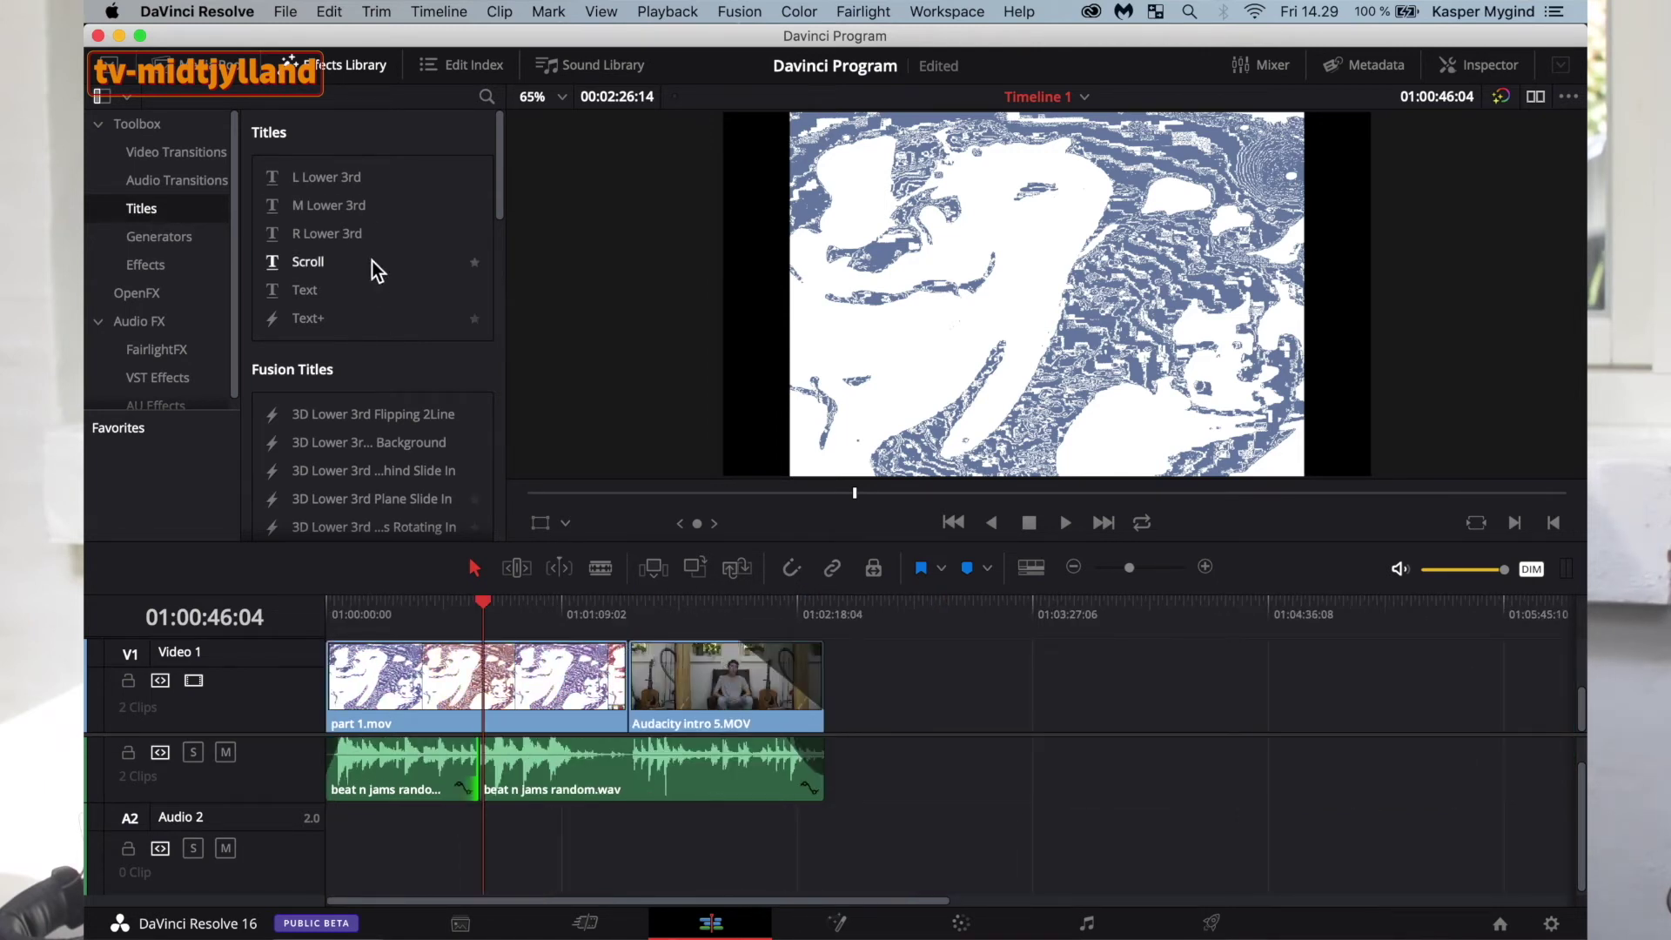
drag(348, 186, 329, 692)
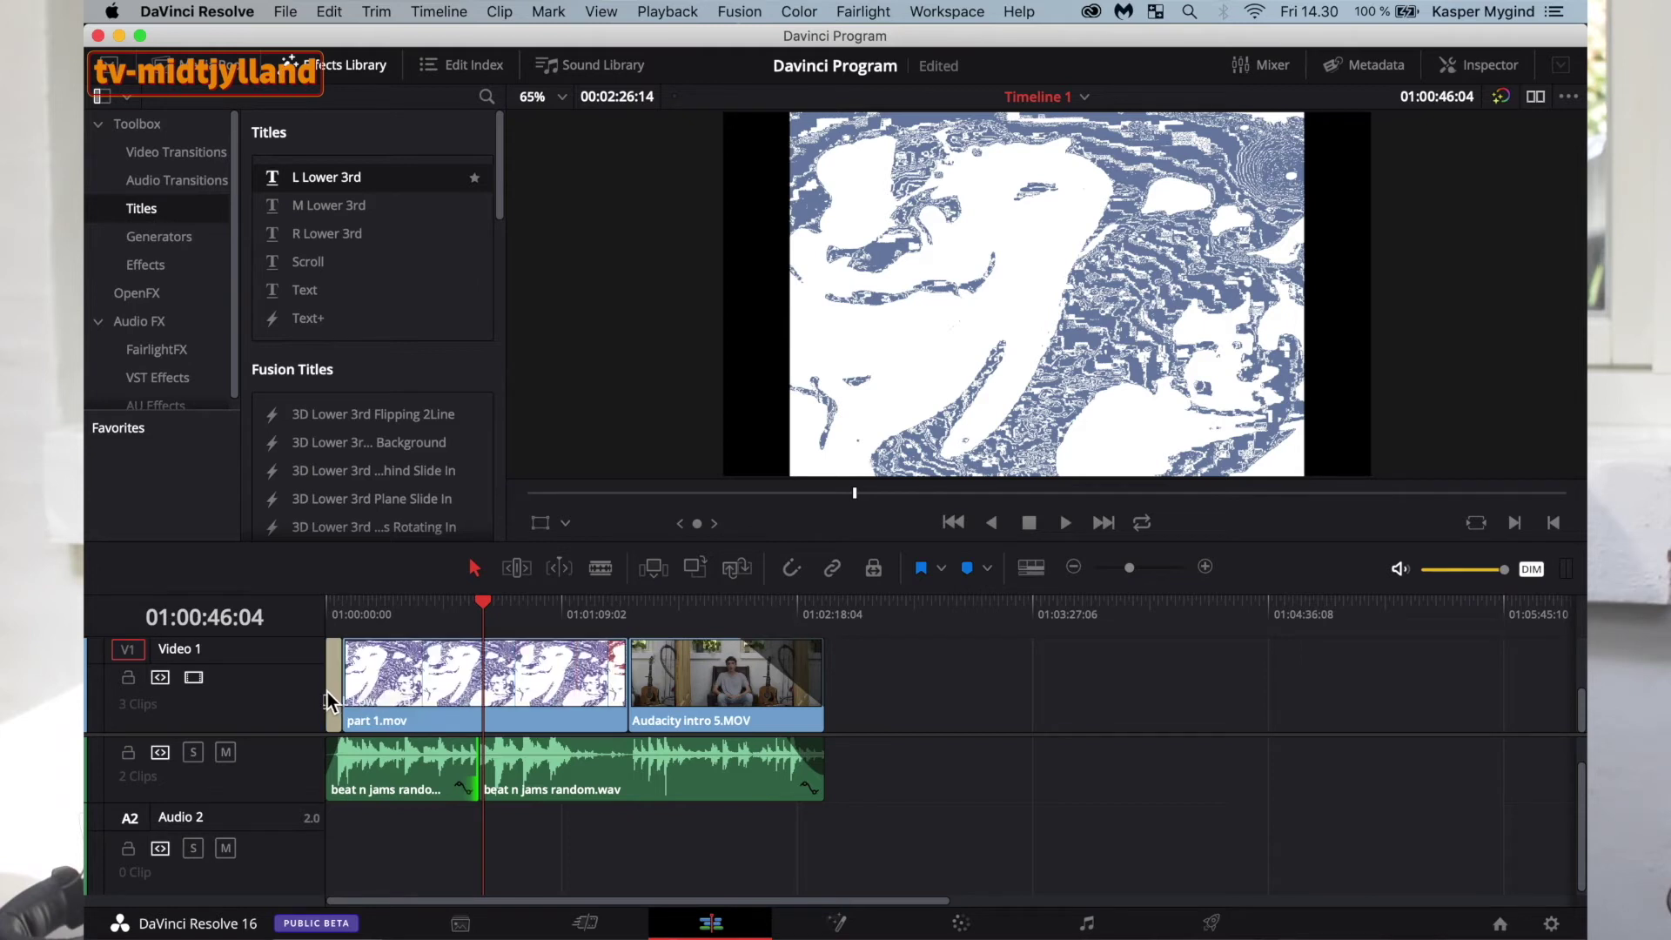
click(332, 604)
key(space)
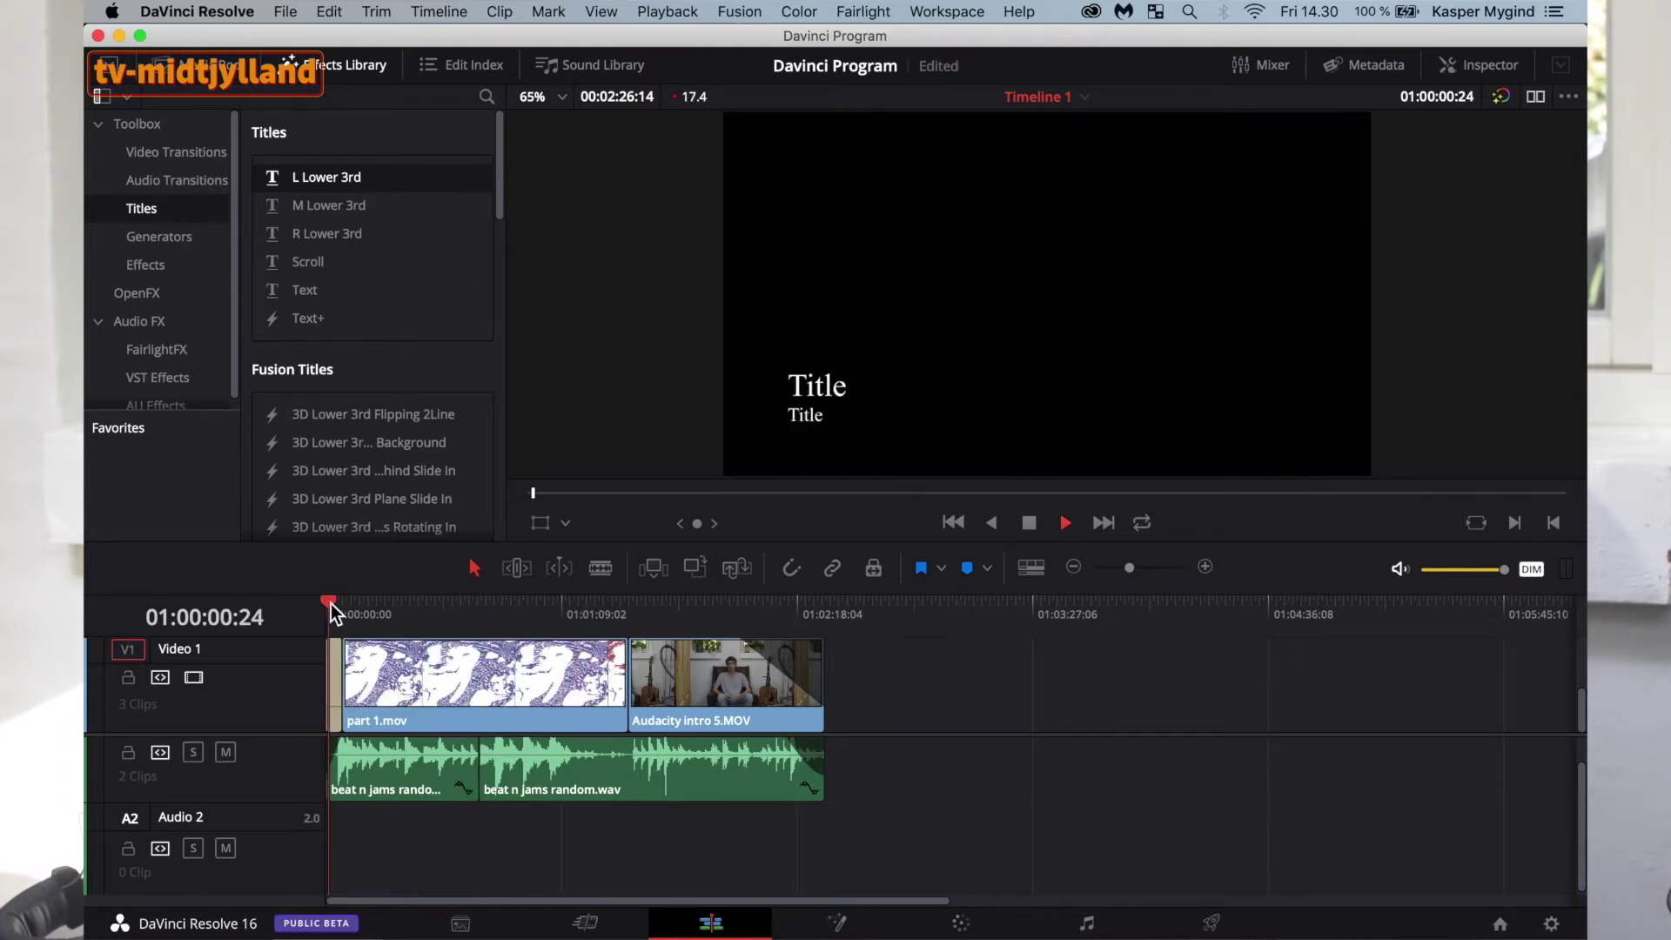
key(space)
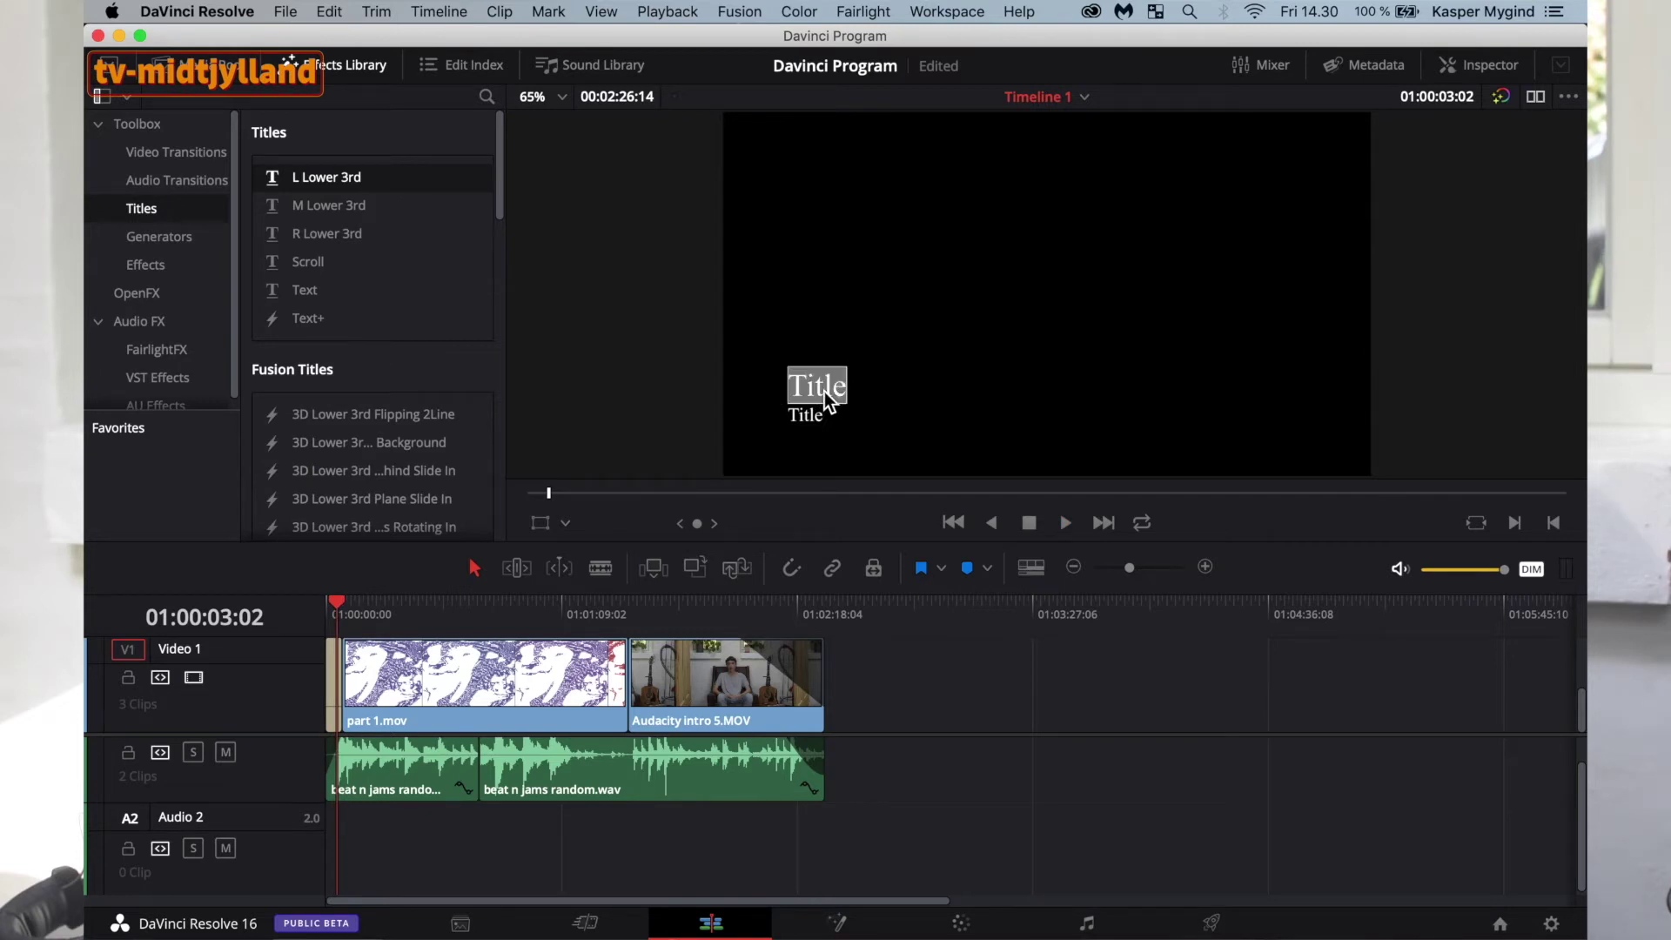
Set the lower-third title's first line to TV MIDTJYLLAND and its second line to "af" plus the presenter's first name.
text(TV MIDTJ)
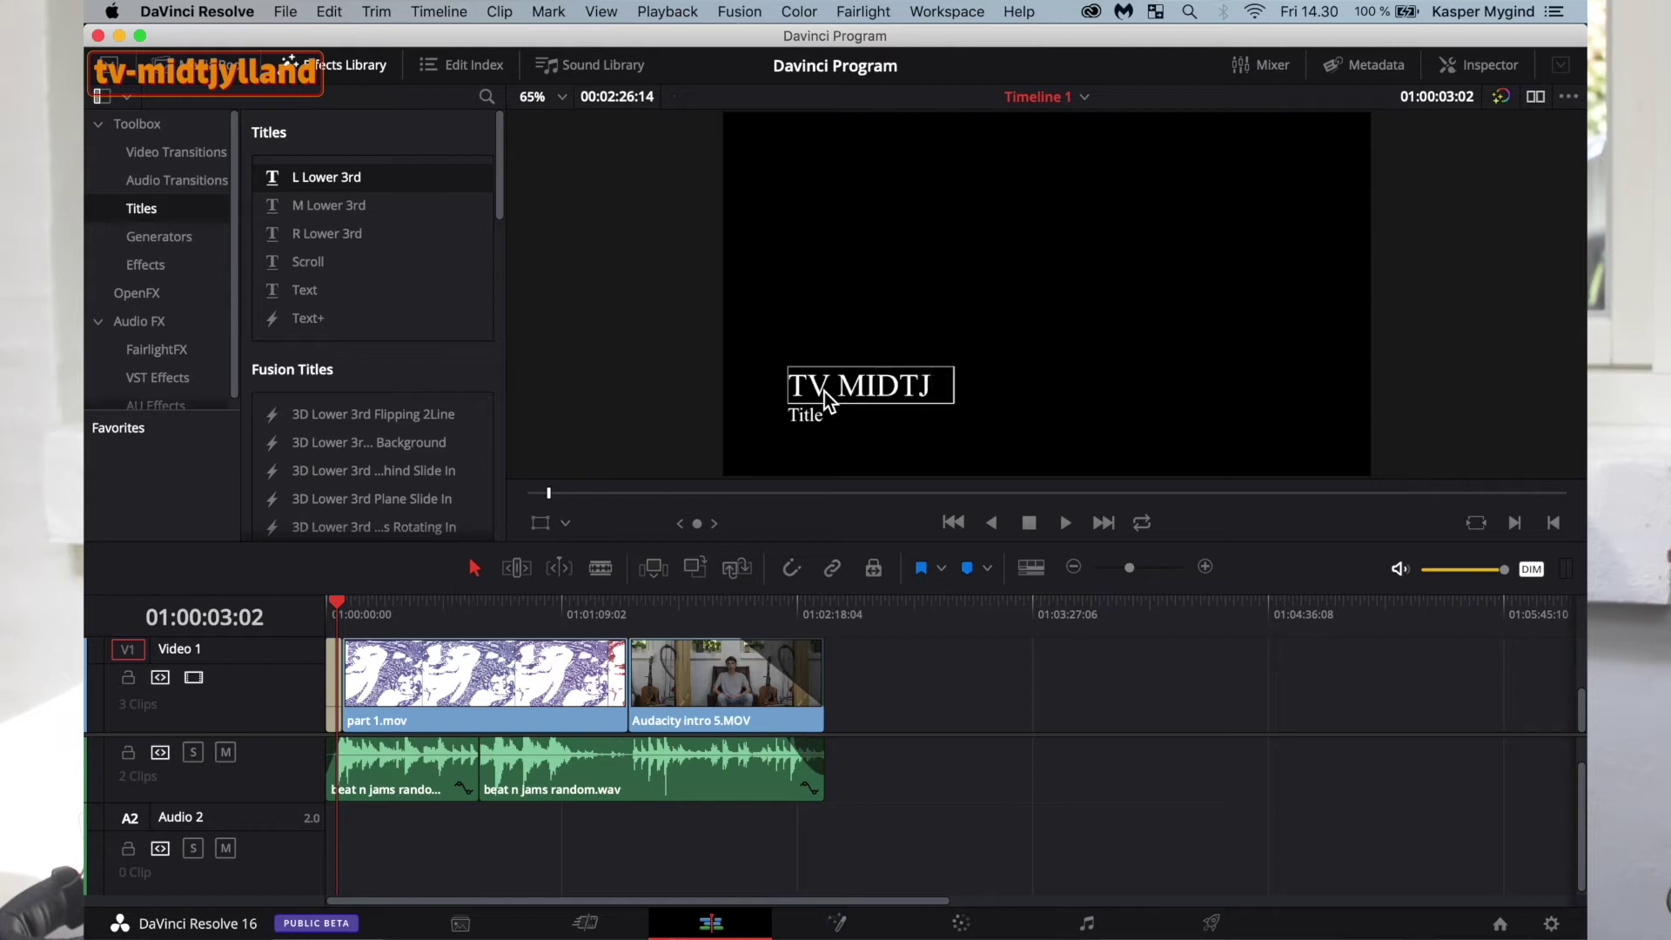
text(YLLAND)
click(801, 417)
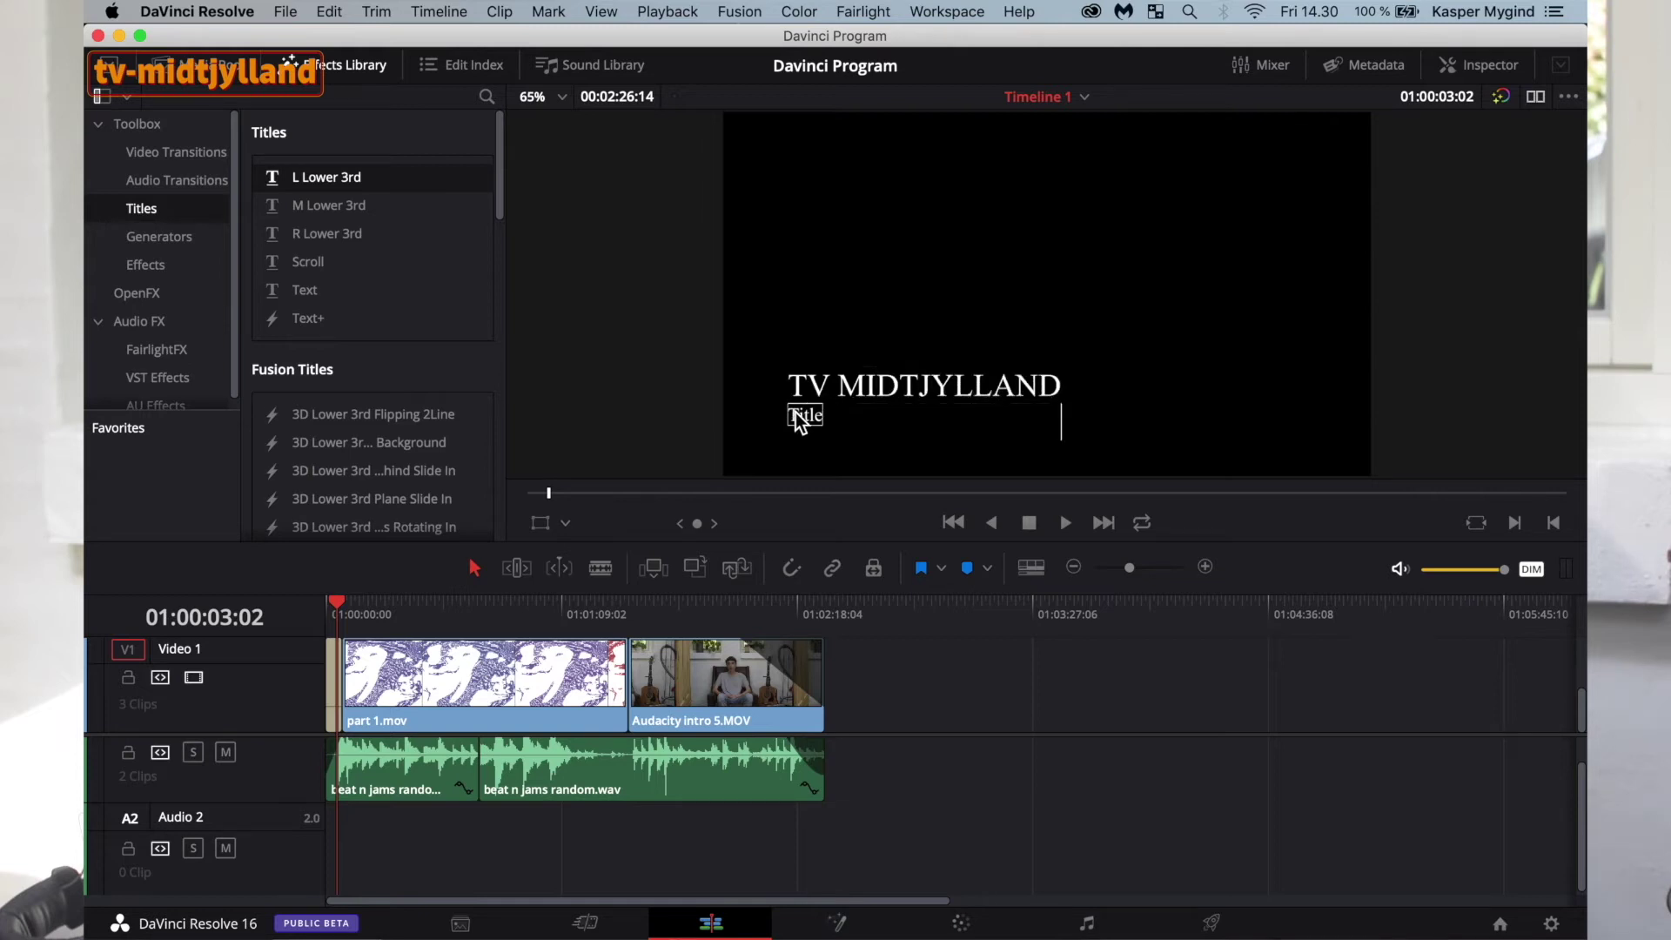
text(K)
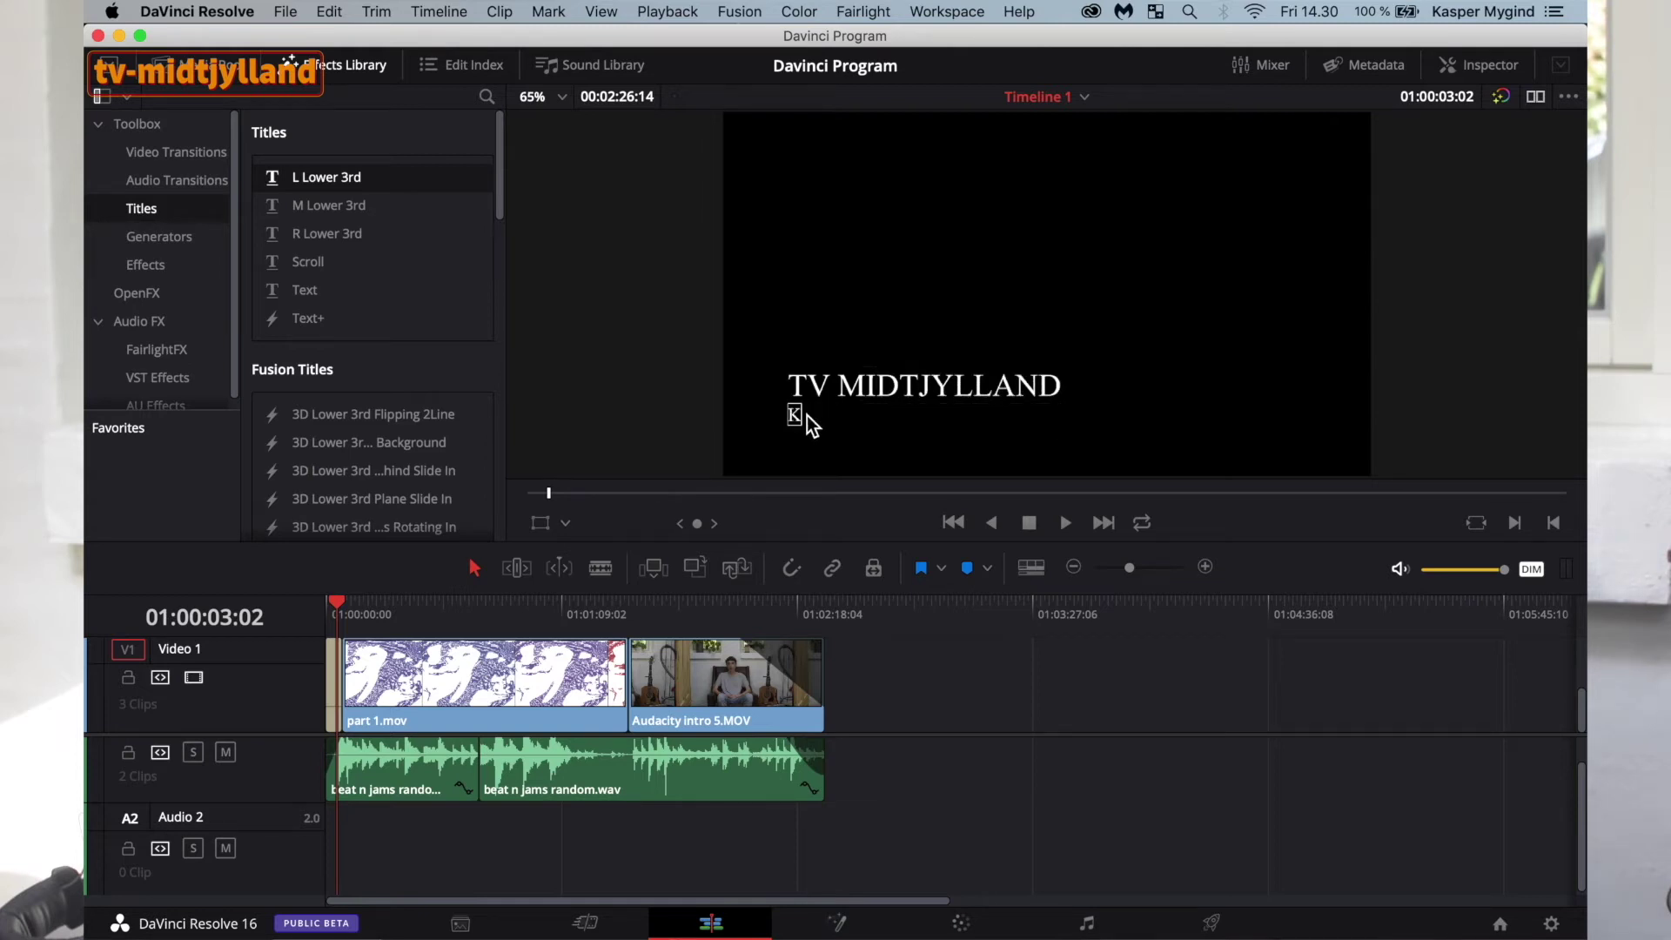
text(f Kasper)
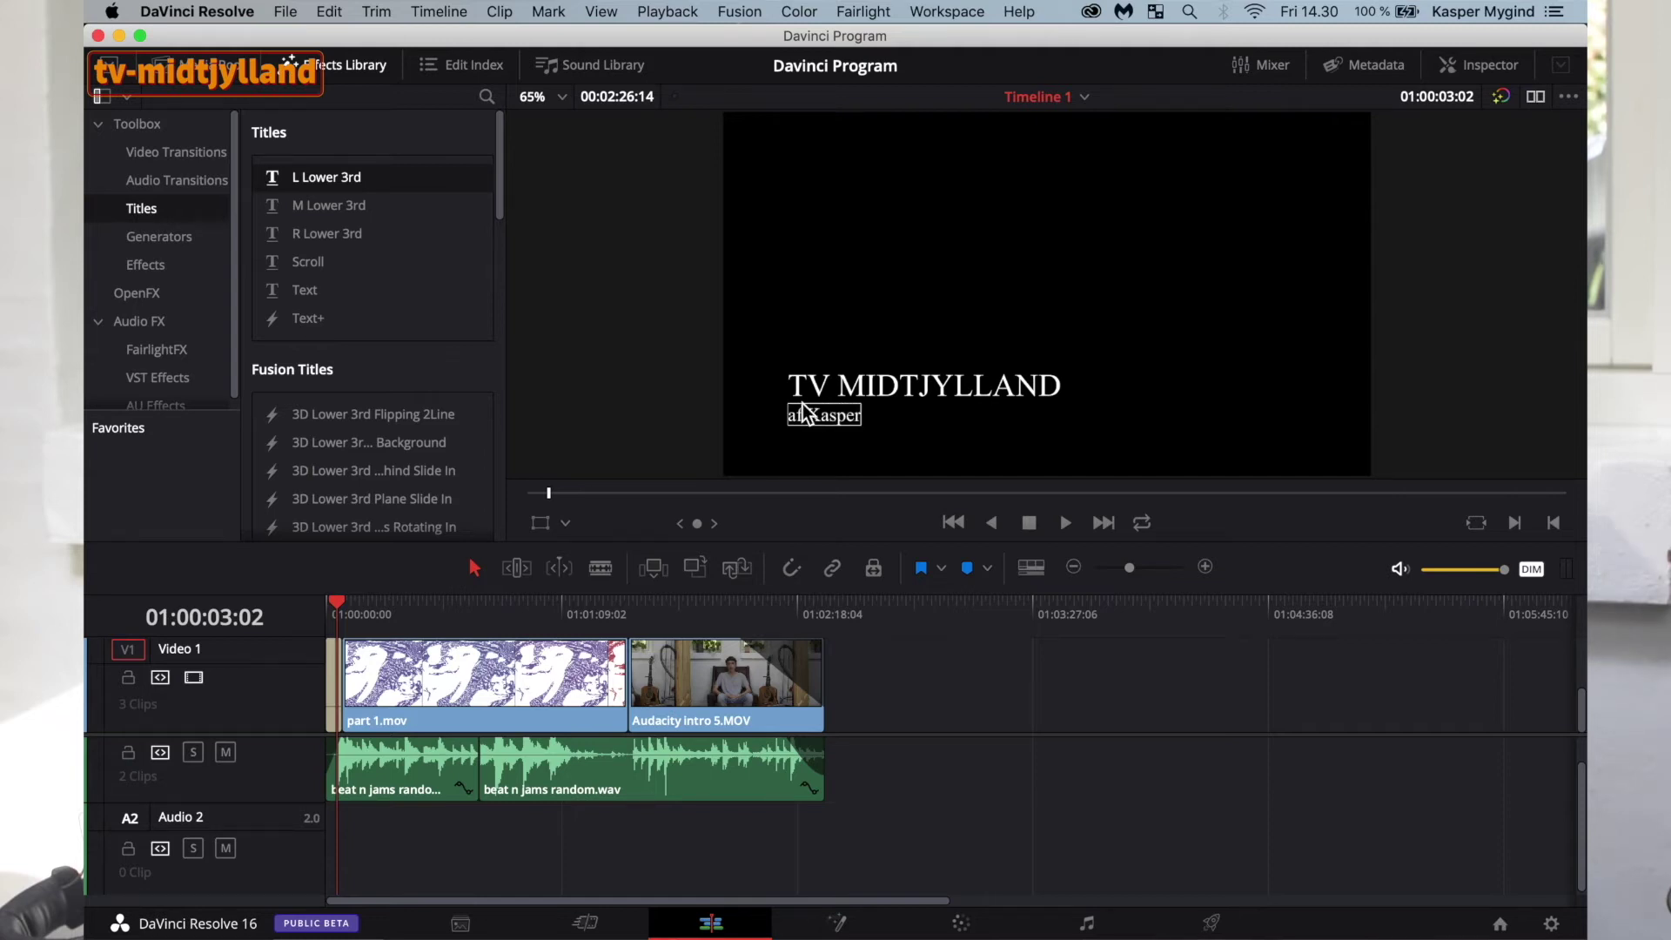
Play the lower-third title from its start and move its cut with part 1.mov earlier to about 01:00:03:22.
drag(363, 606, 310, 606)
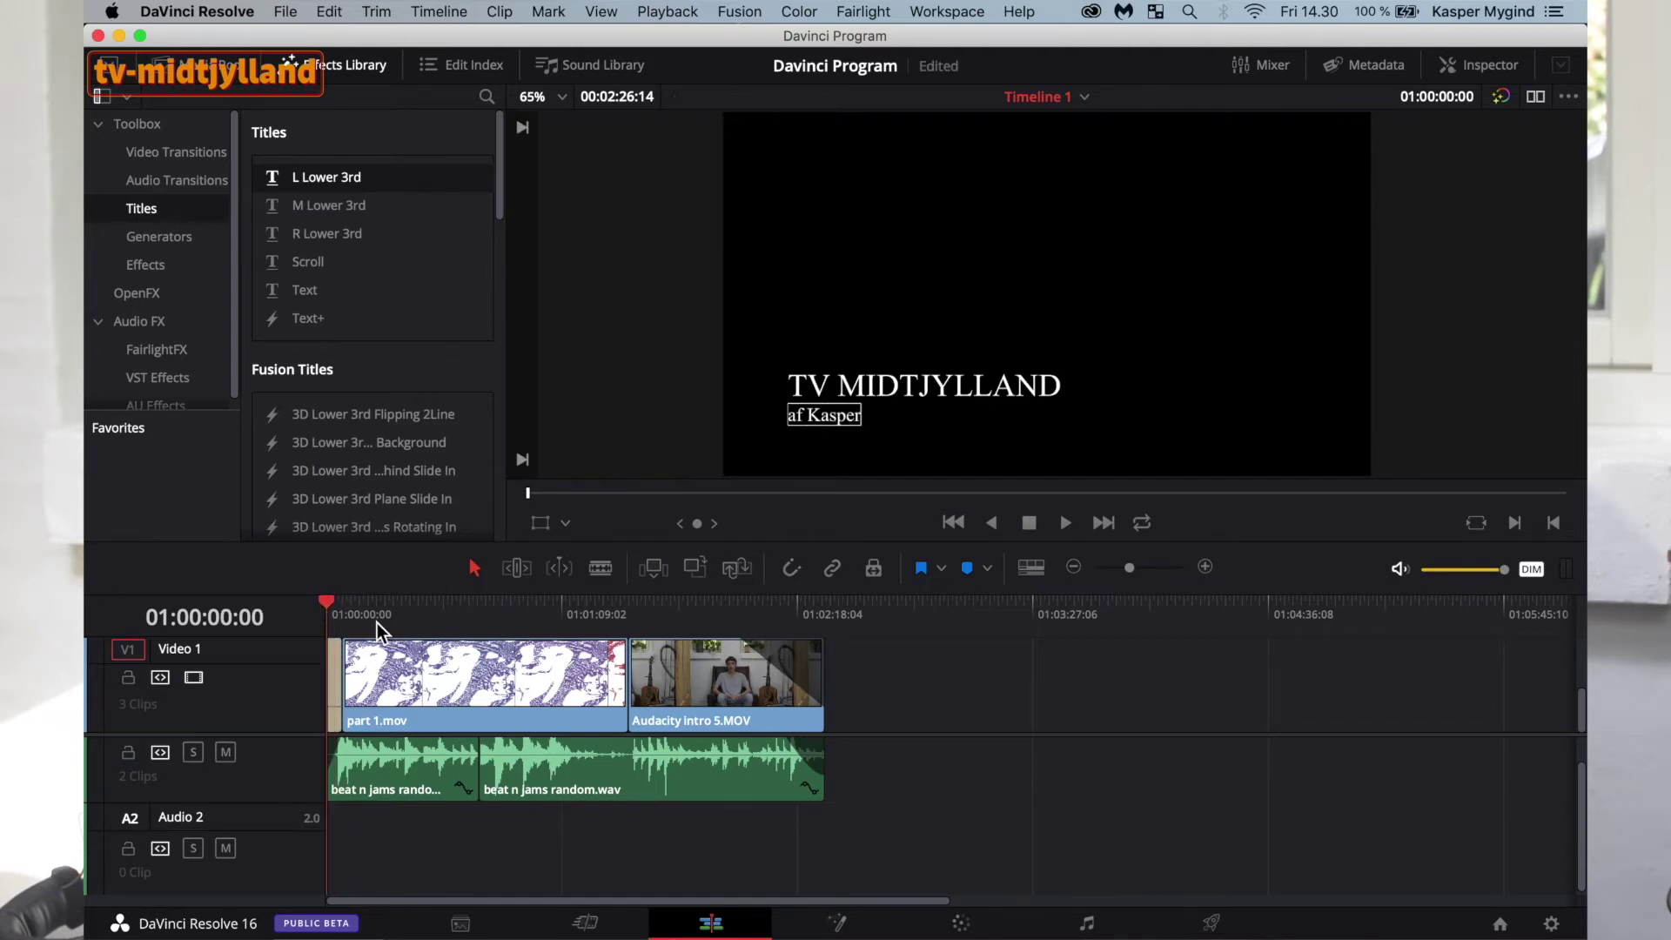
key(super+equal)
key(super+equal)
click(432, 616)
key(space)
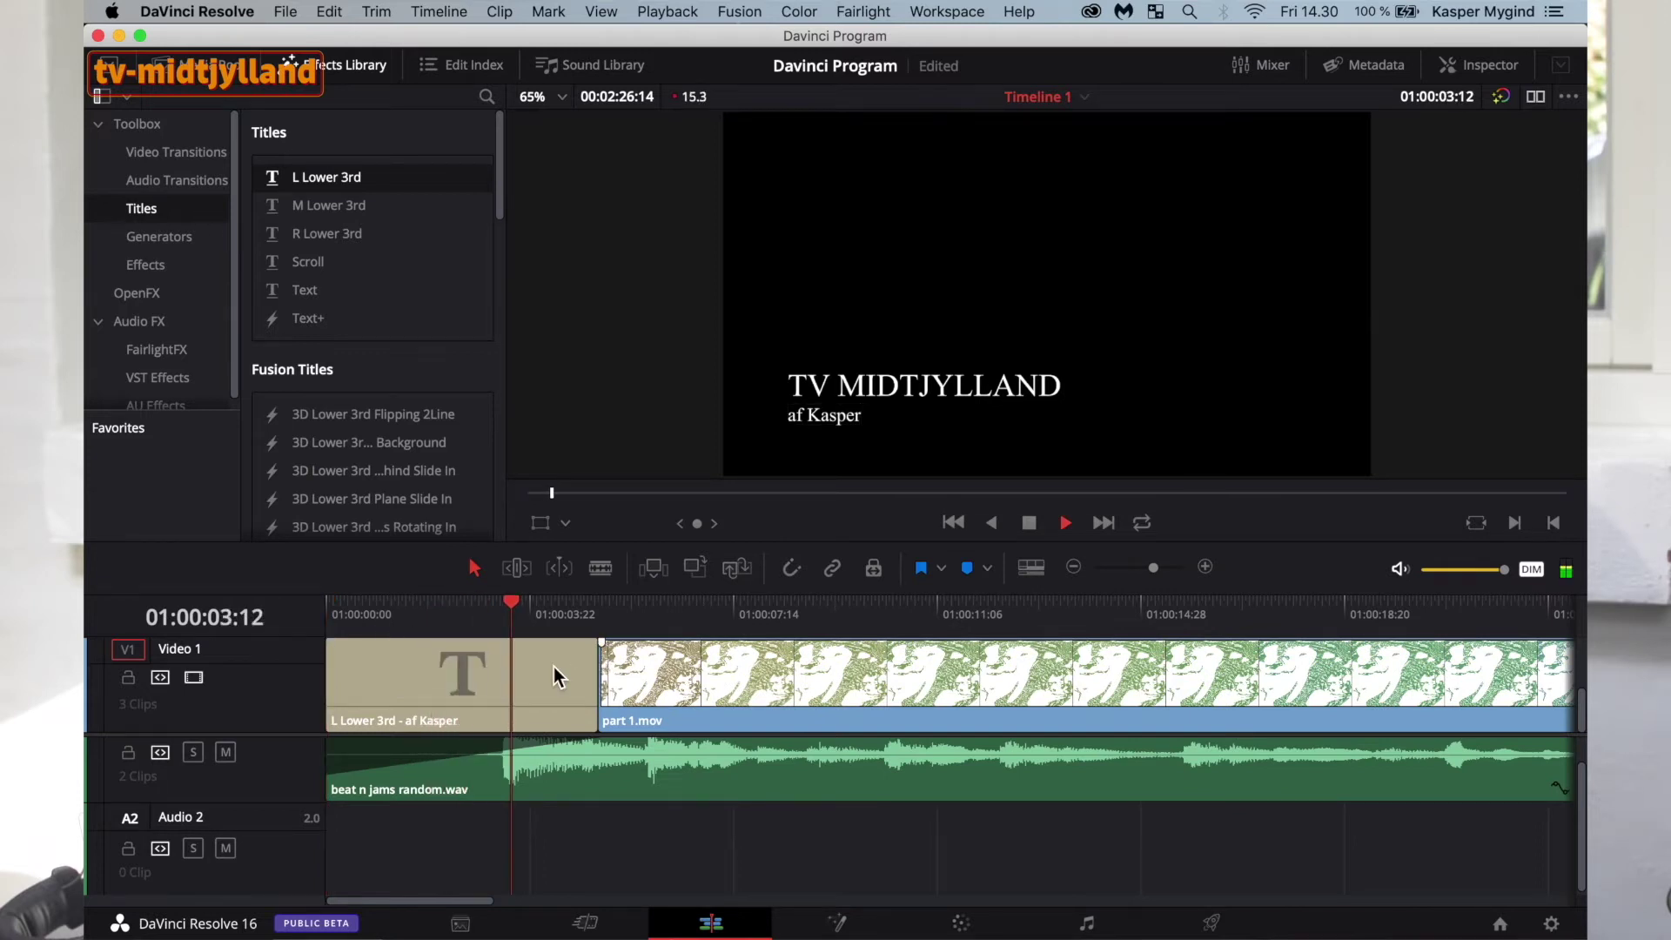
drag(619, 683, 525, 676)
click(327, 615)
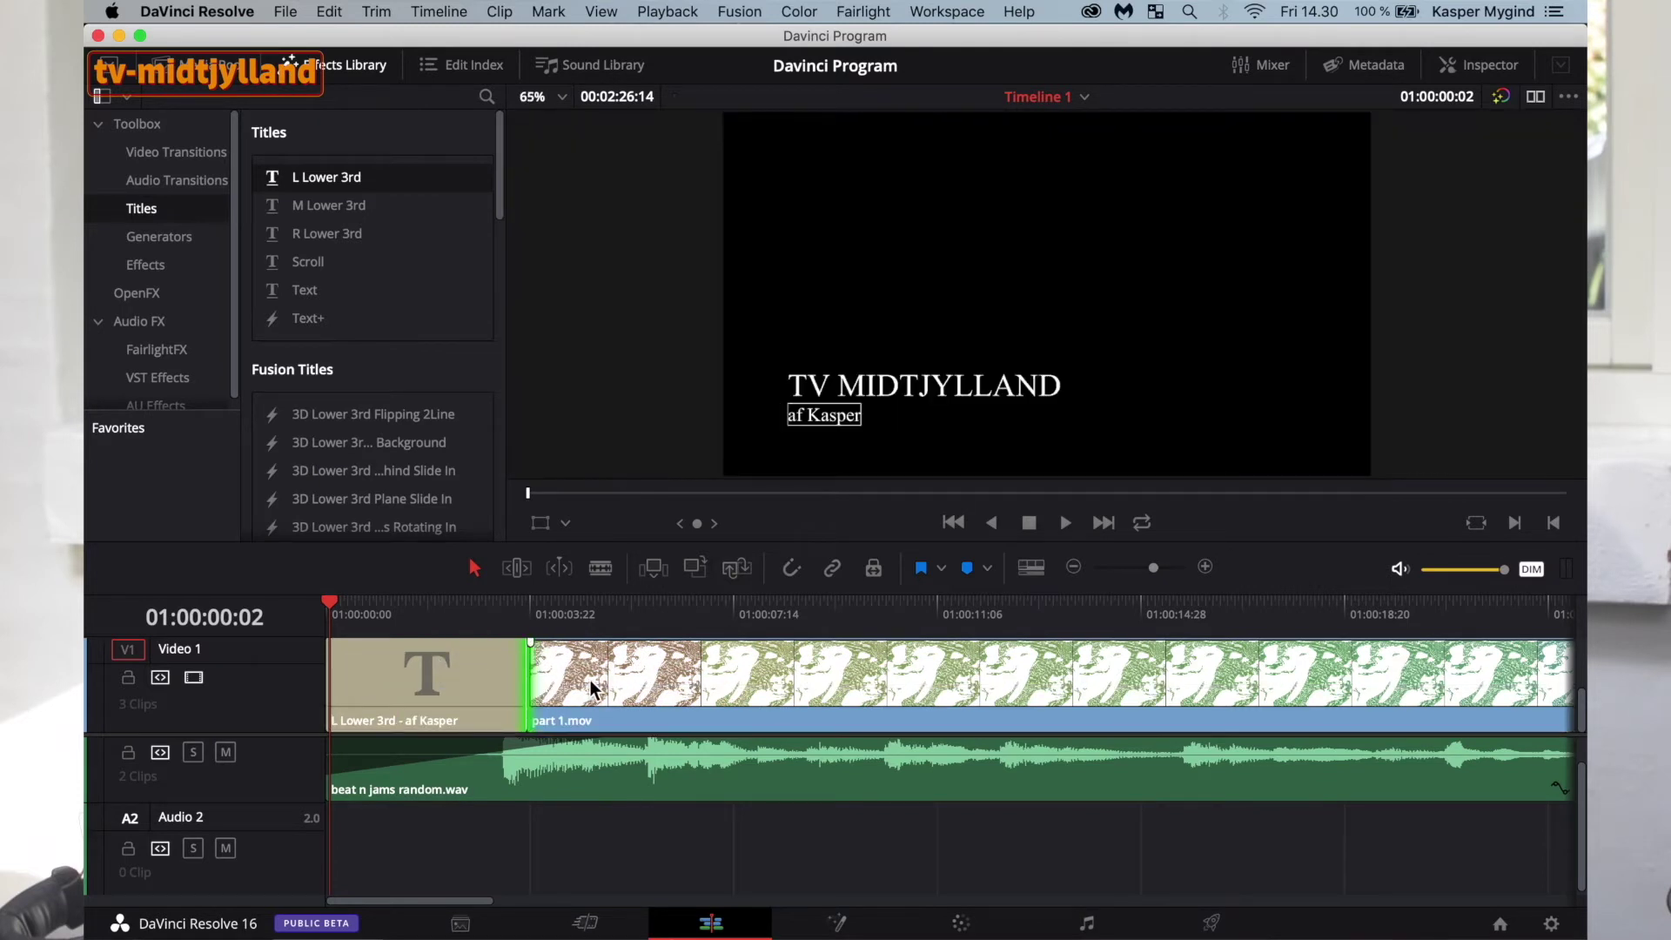
Add an M Lower 3rd title on Video 1 directly after Audacity intro 5.MOV and view it.
scroll(1344, 713, down, 5)
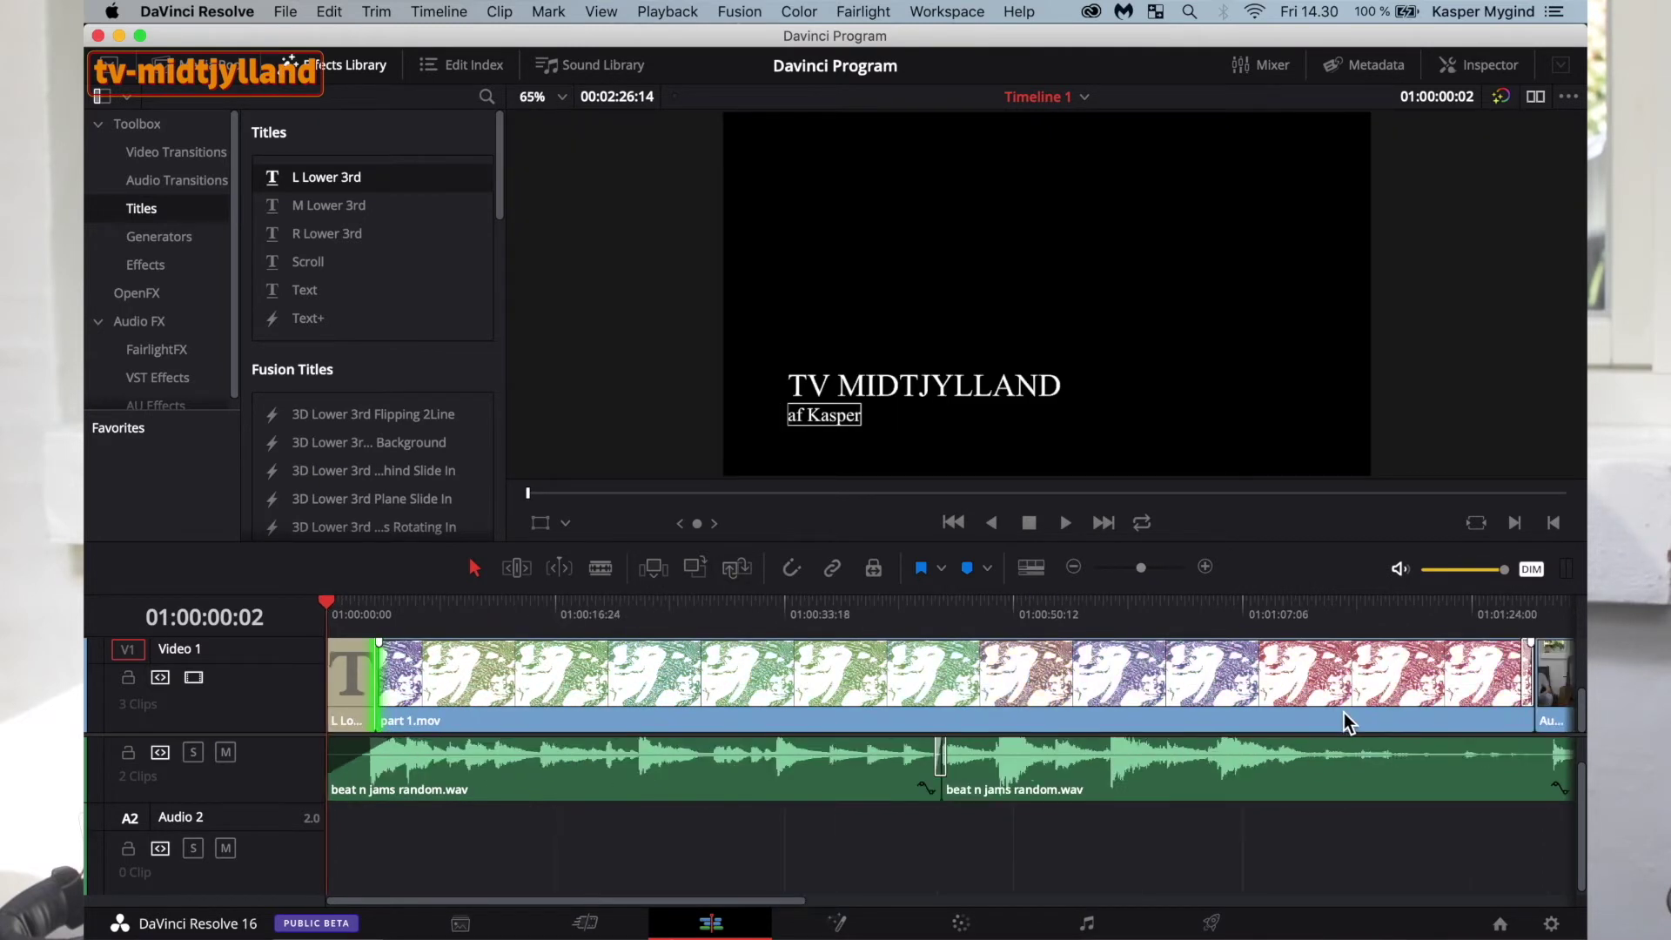
click(366, 207)
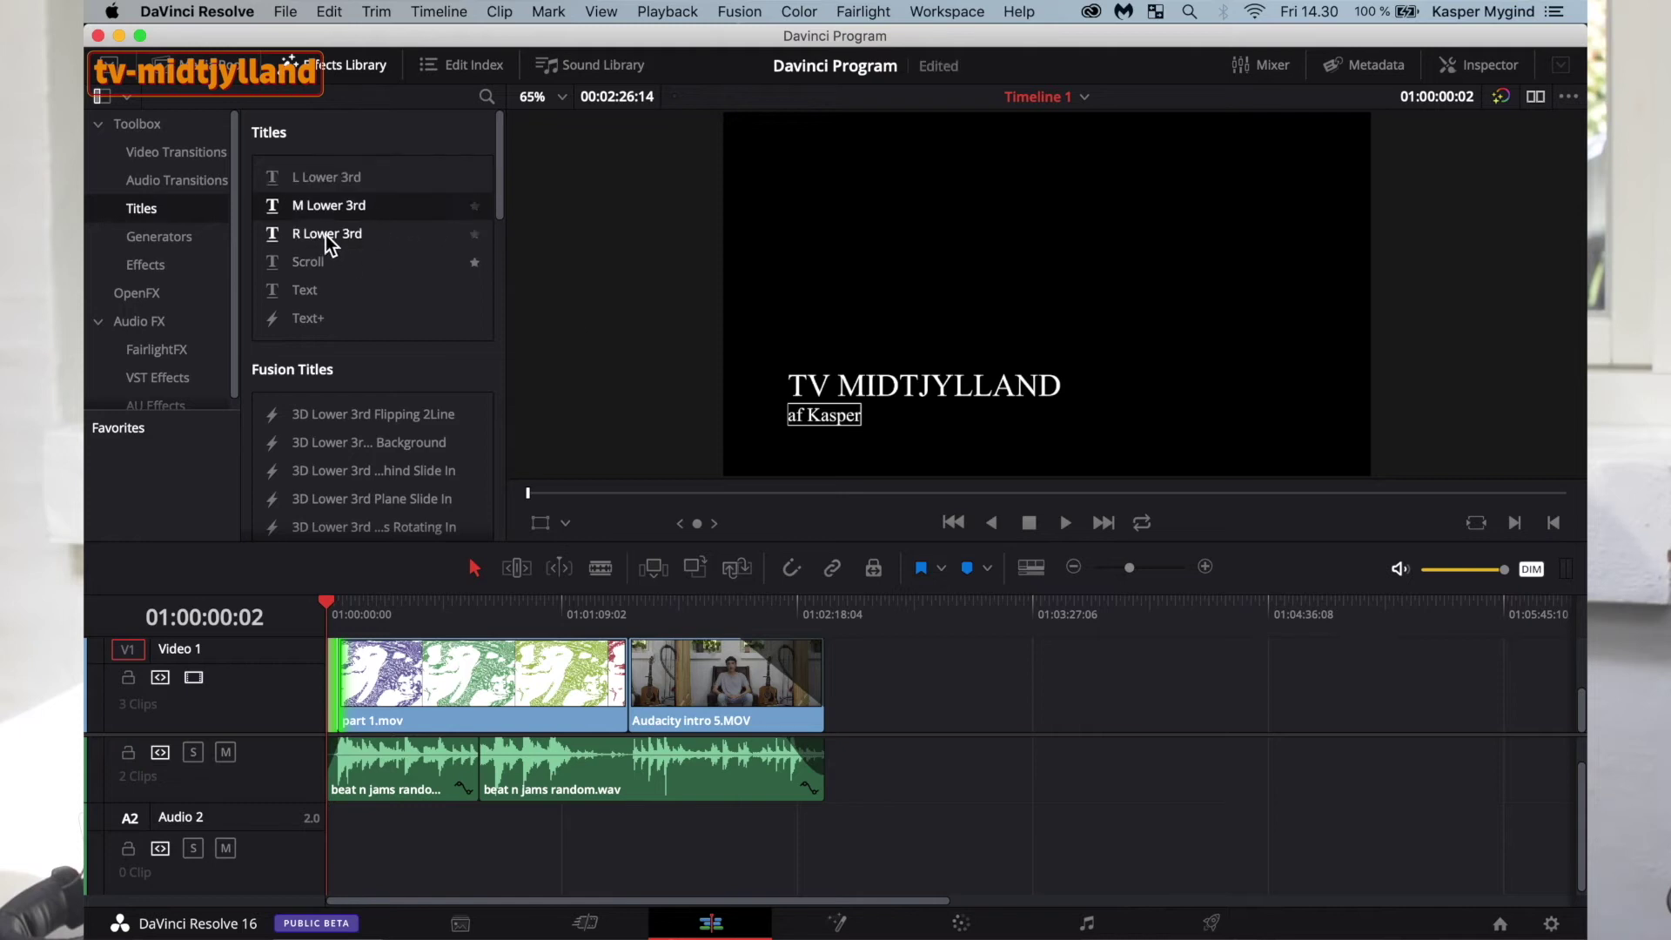
drag(1136, 685, 827, 677)
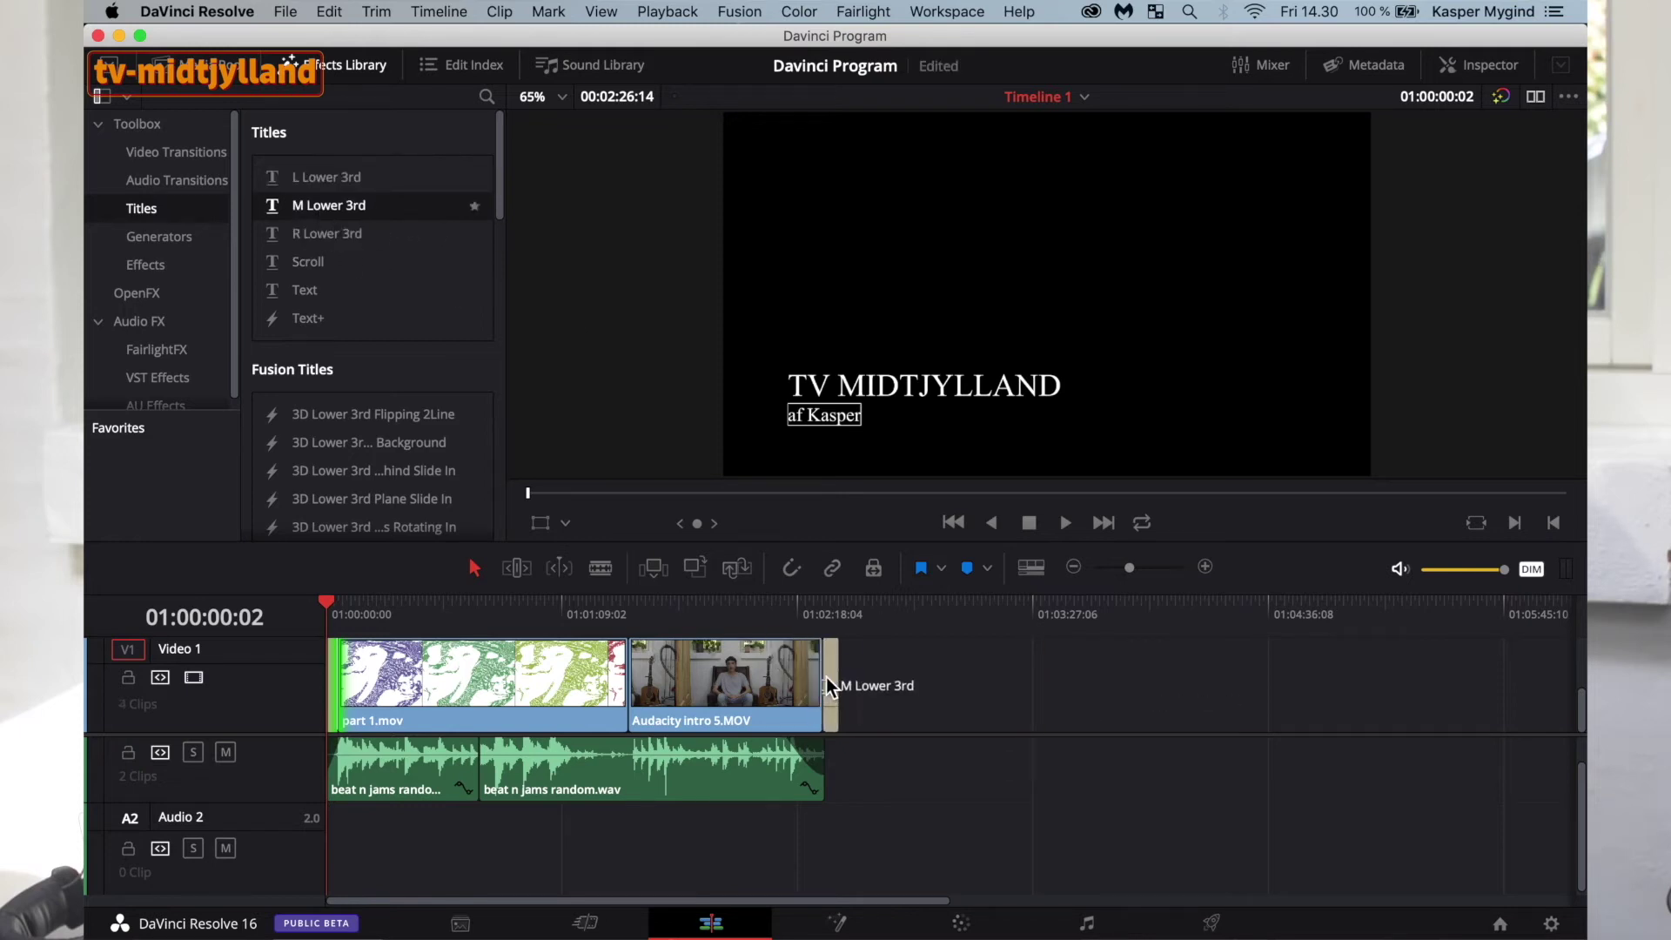
click(829, 620)
click(834, 601)
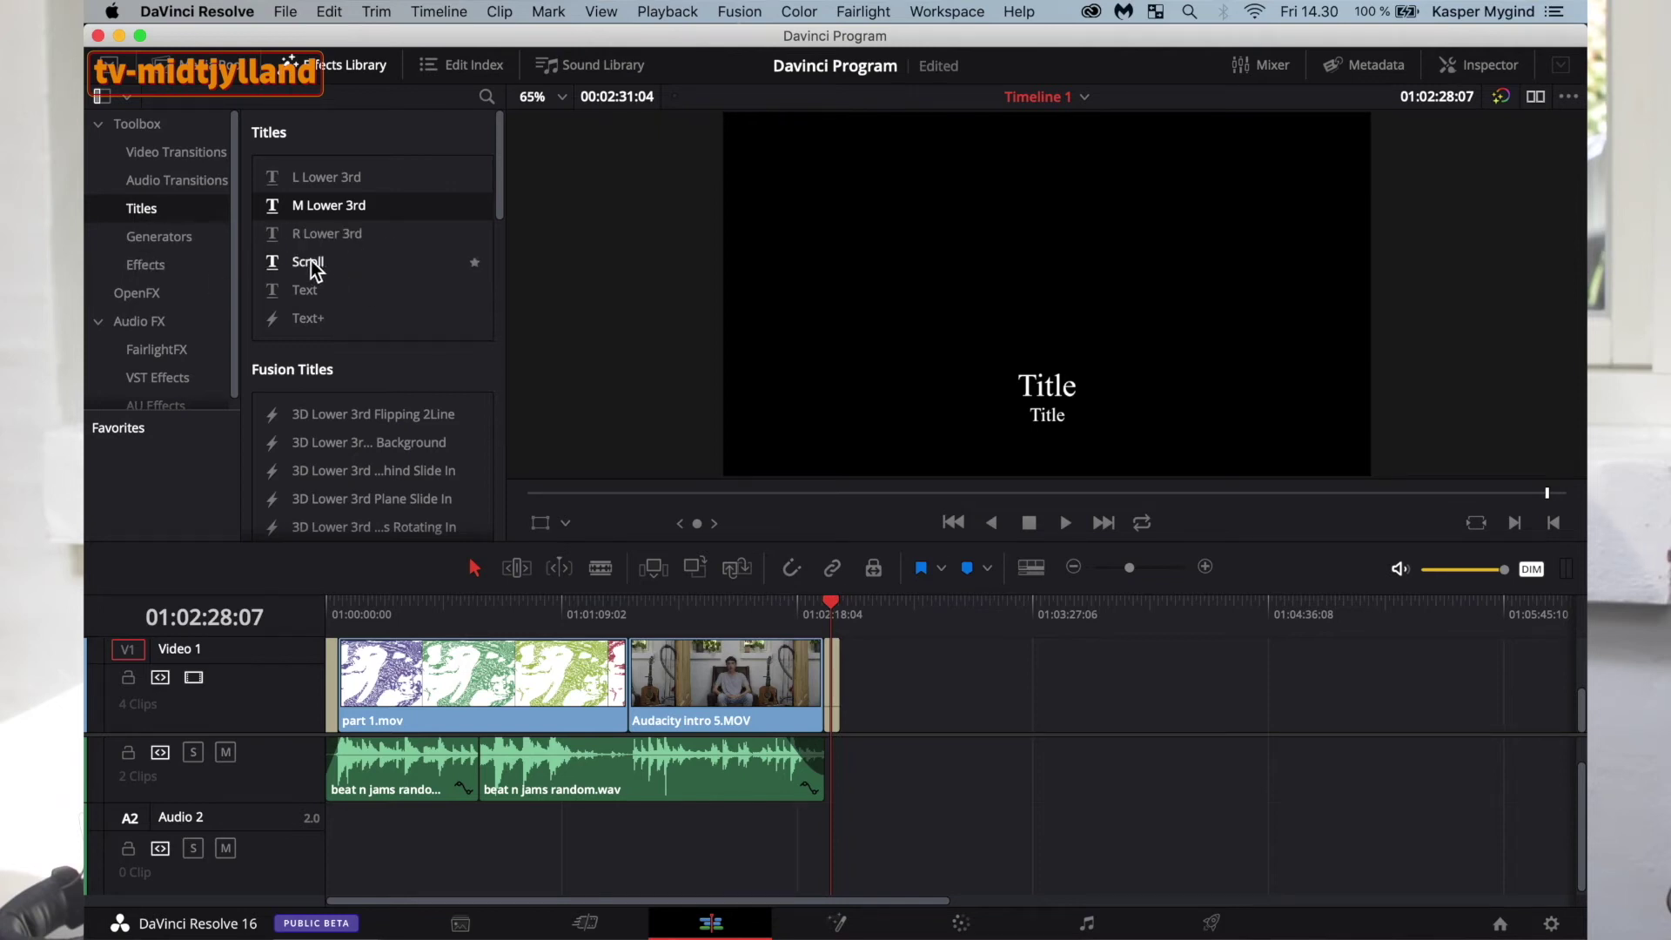
Add a Scroll title on Video 1 shortly after the M Lower 3rd title, preview it, and open its settings.
drag(305, 264, 854, 666)
drag(851, 602, 853, 609)
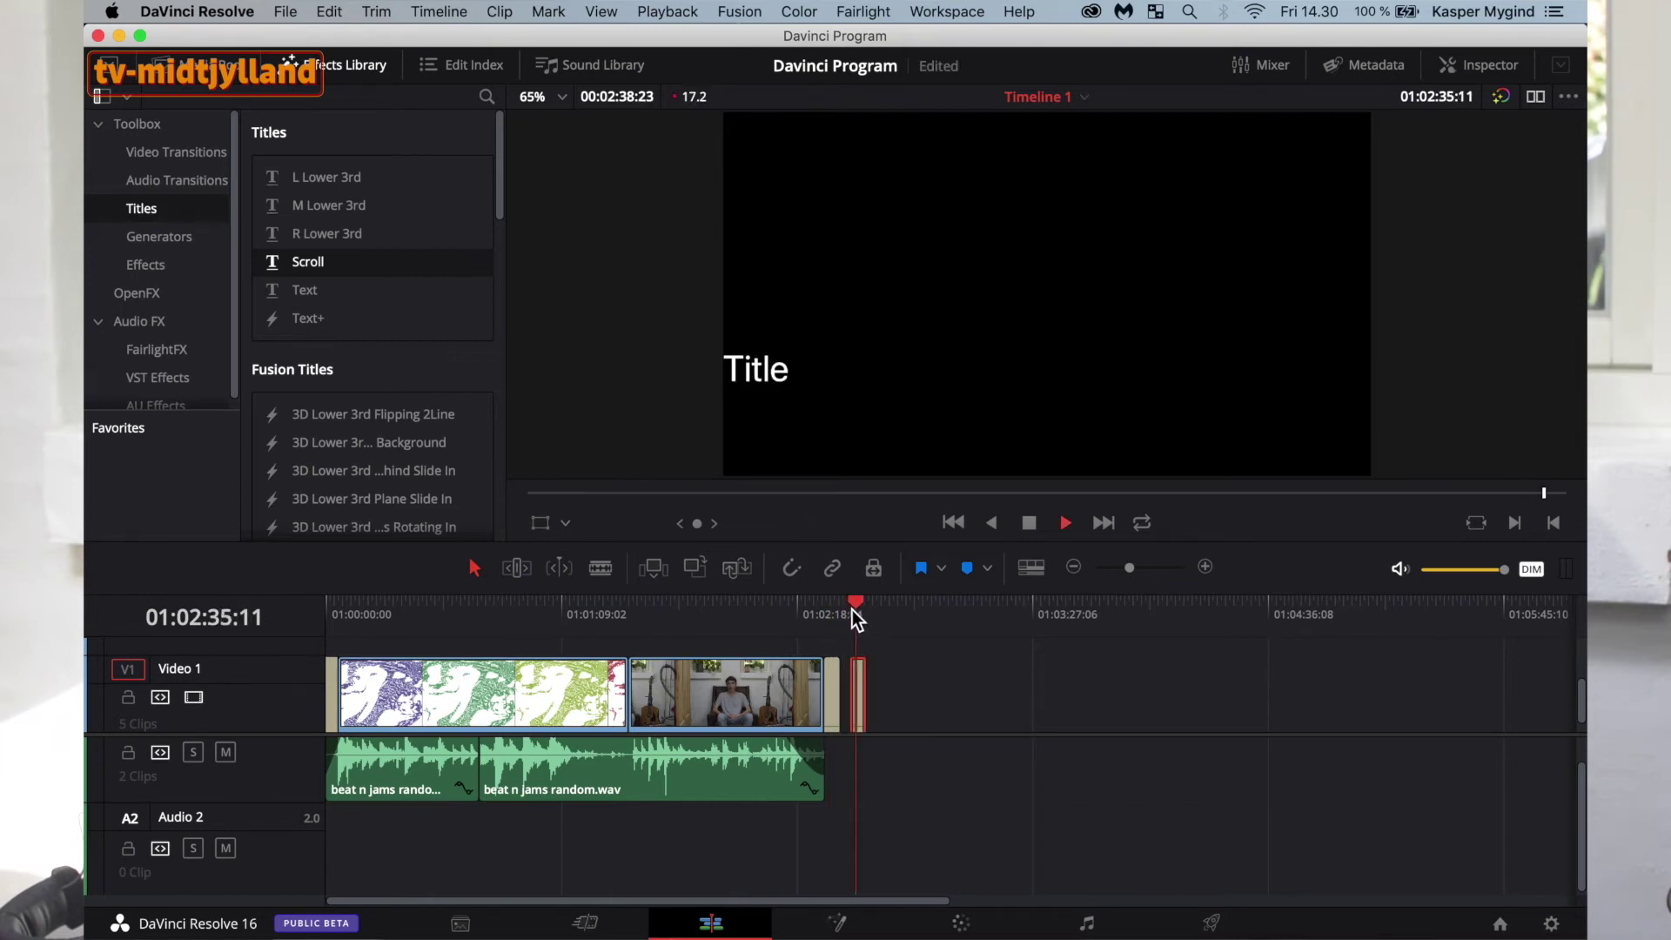
double_click(858, 671)
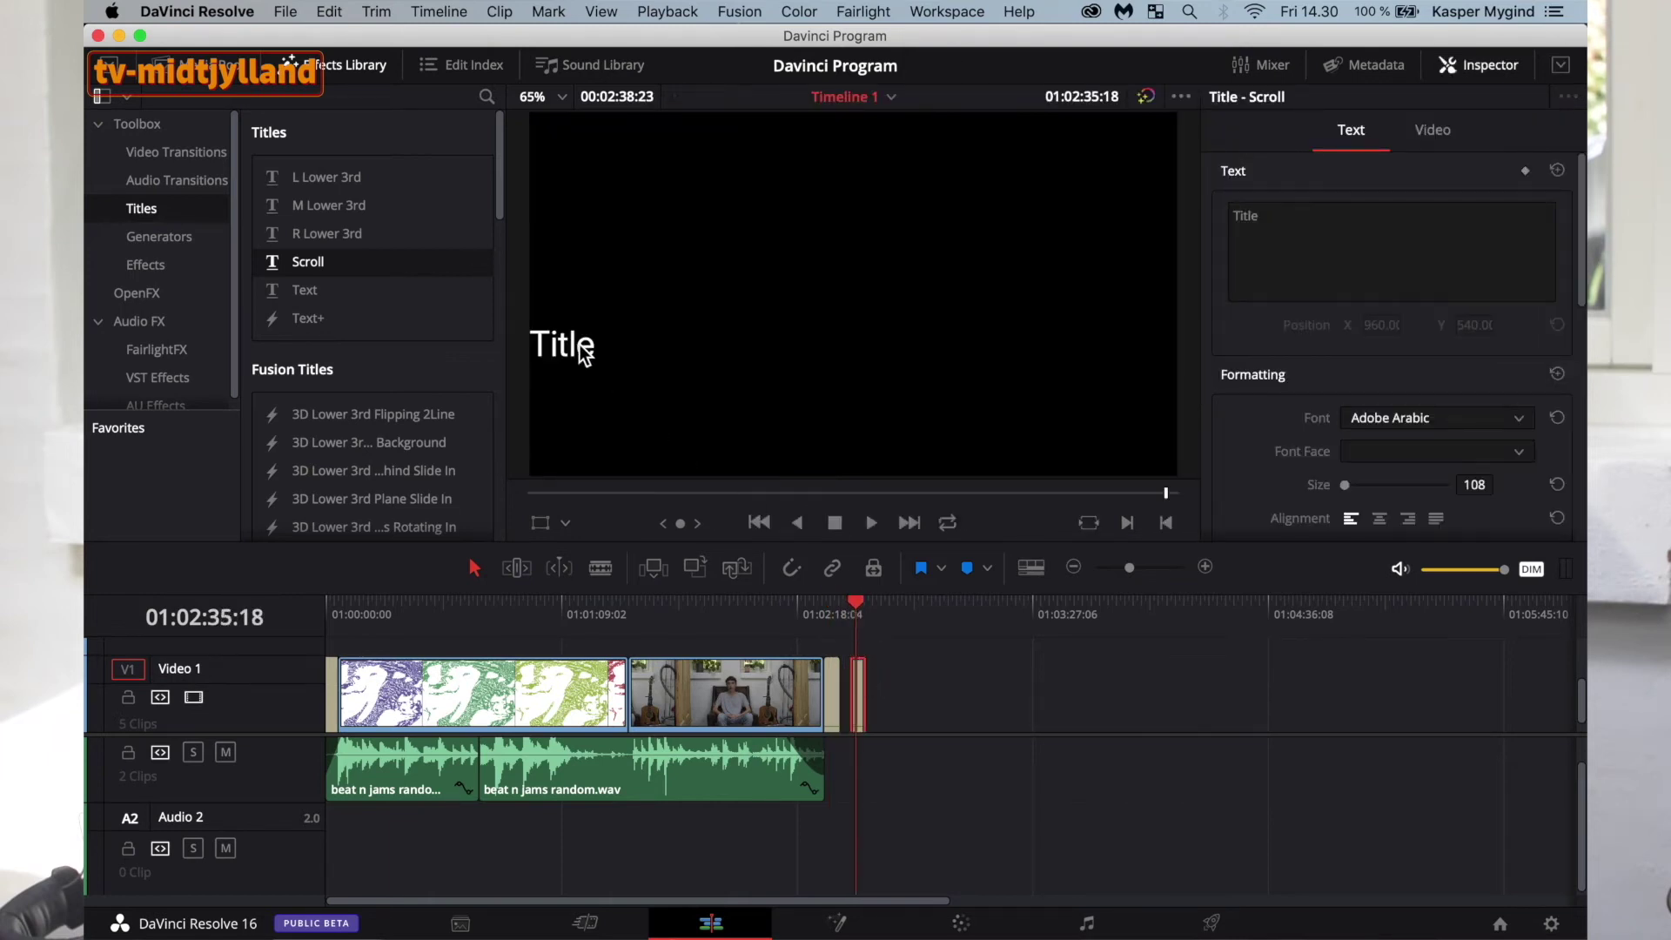
Replace the Scroll title's text with TV MIDTJYLLAND in capital letters.
click(1301, 250)
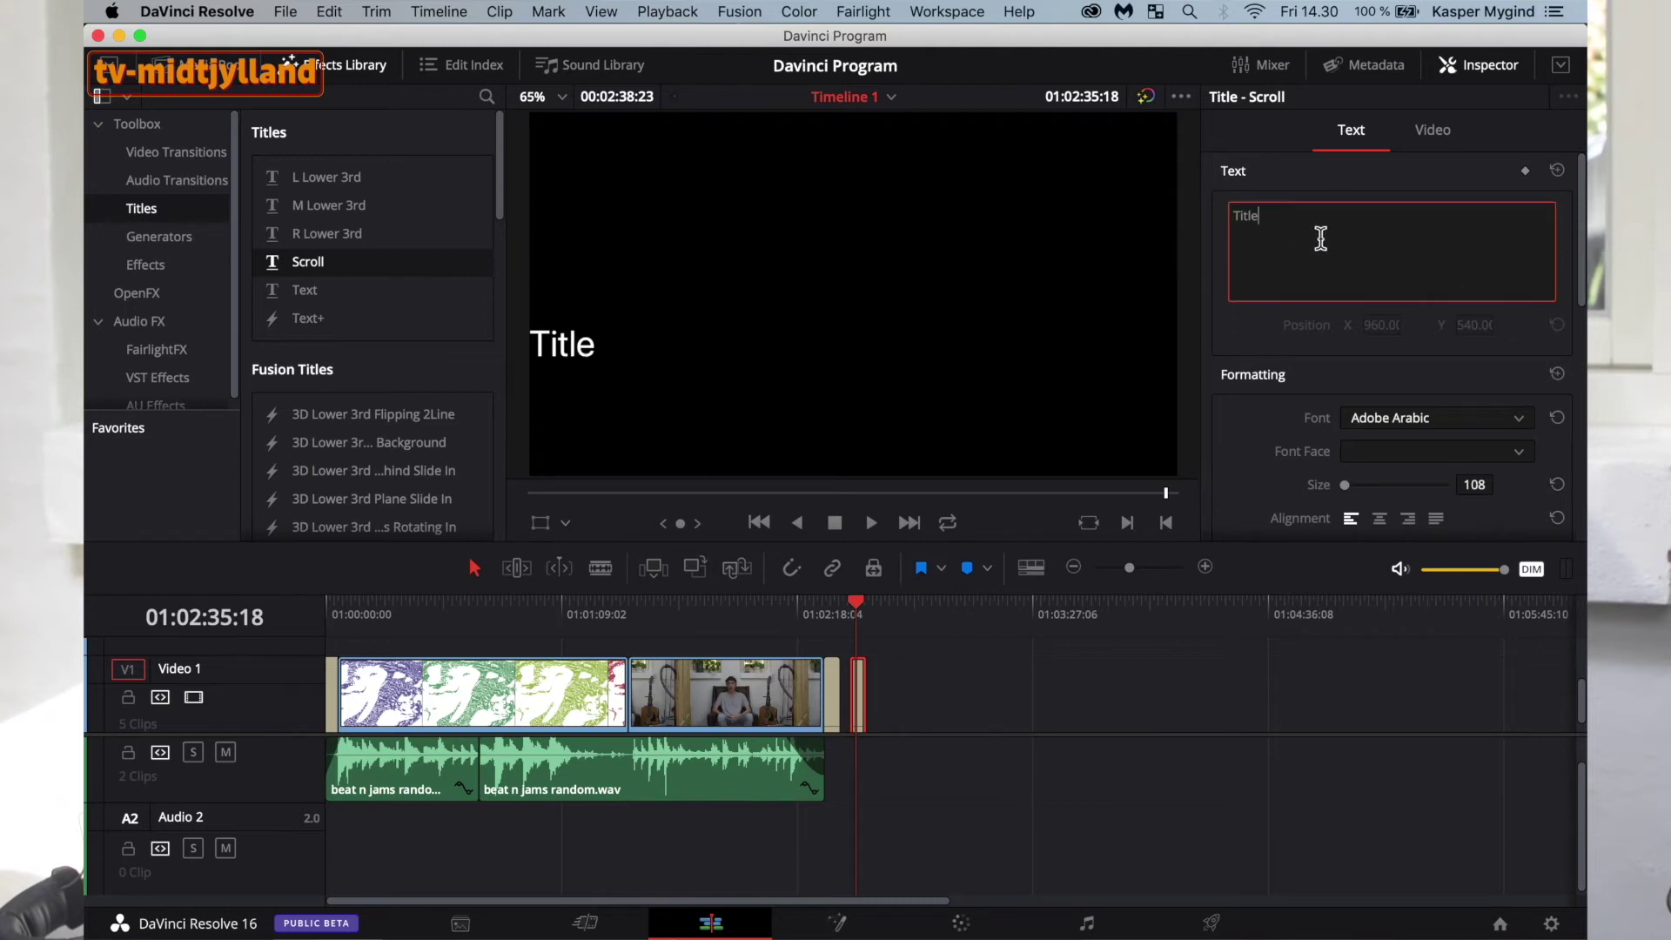
text(TV MIDTJ)
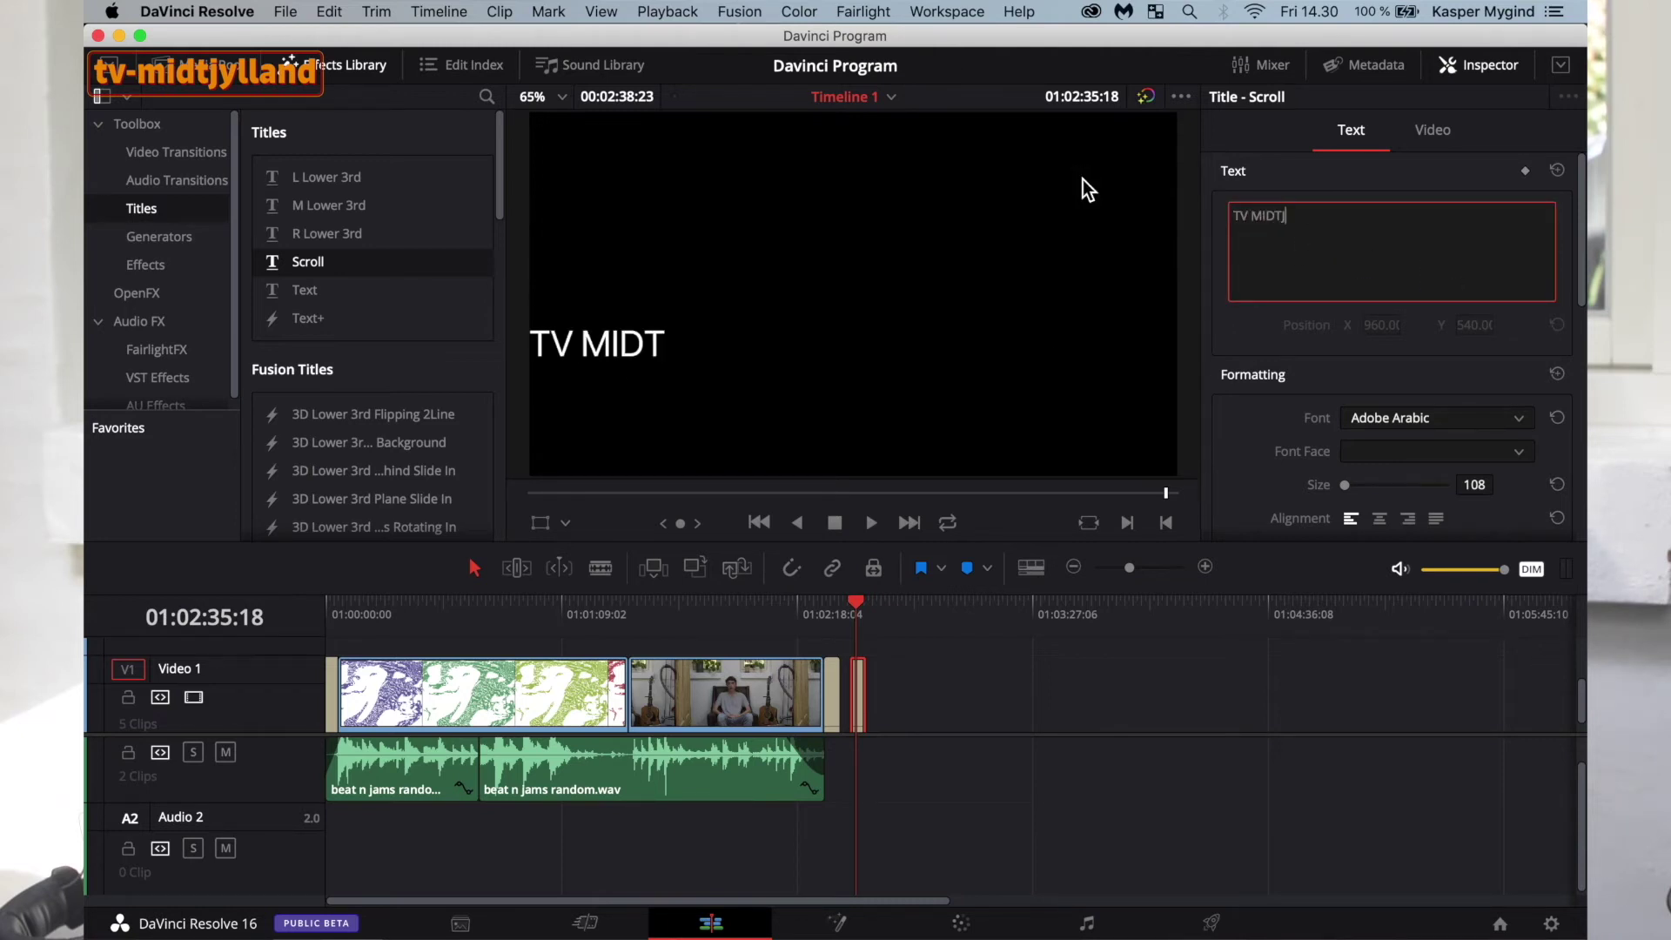
text(ylLAND)
key(BackSpace)
key(BackSpace)
key(BackSpace)
key(BackSpace)
key(BackSpace)
key(BackSpace)
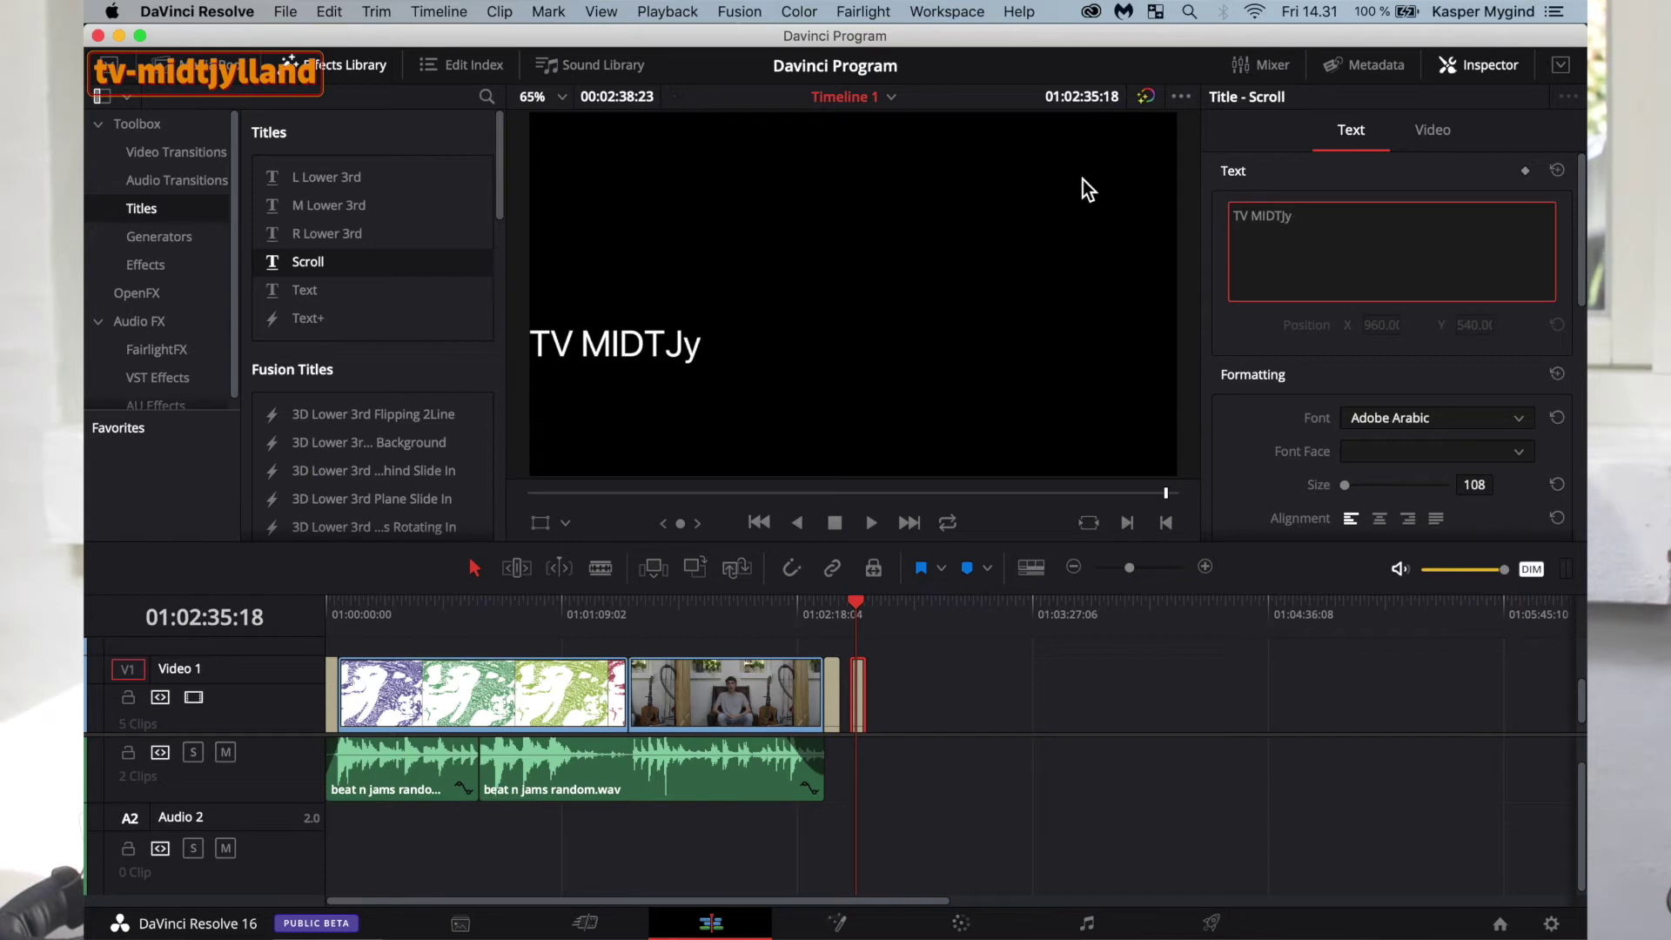
text(YLLAND)
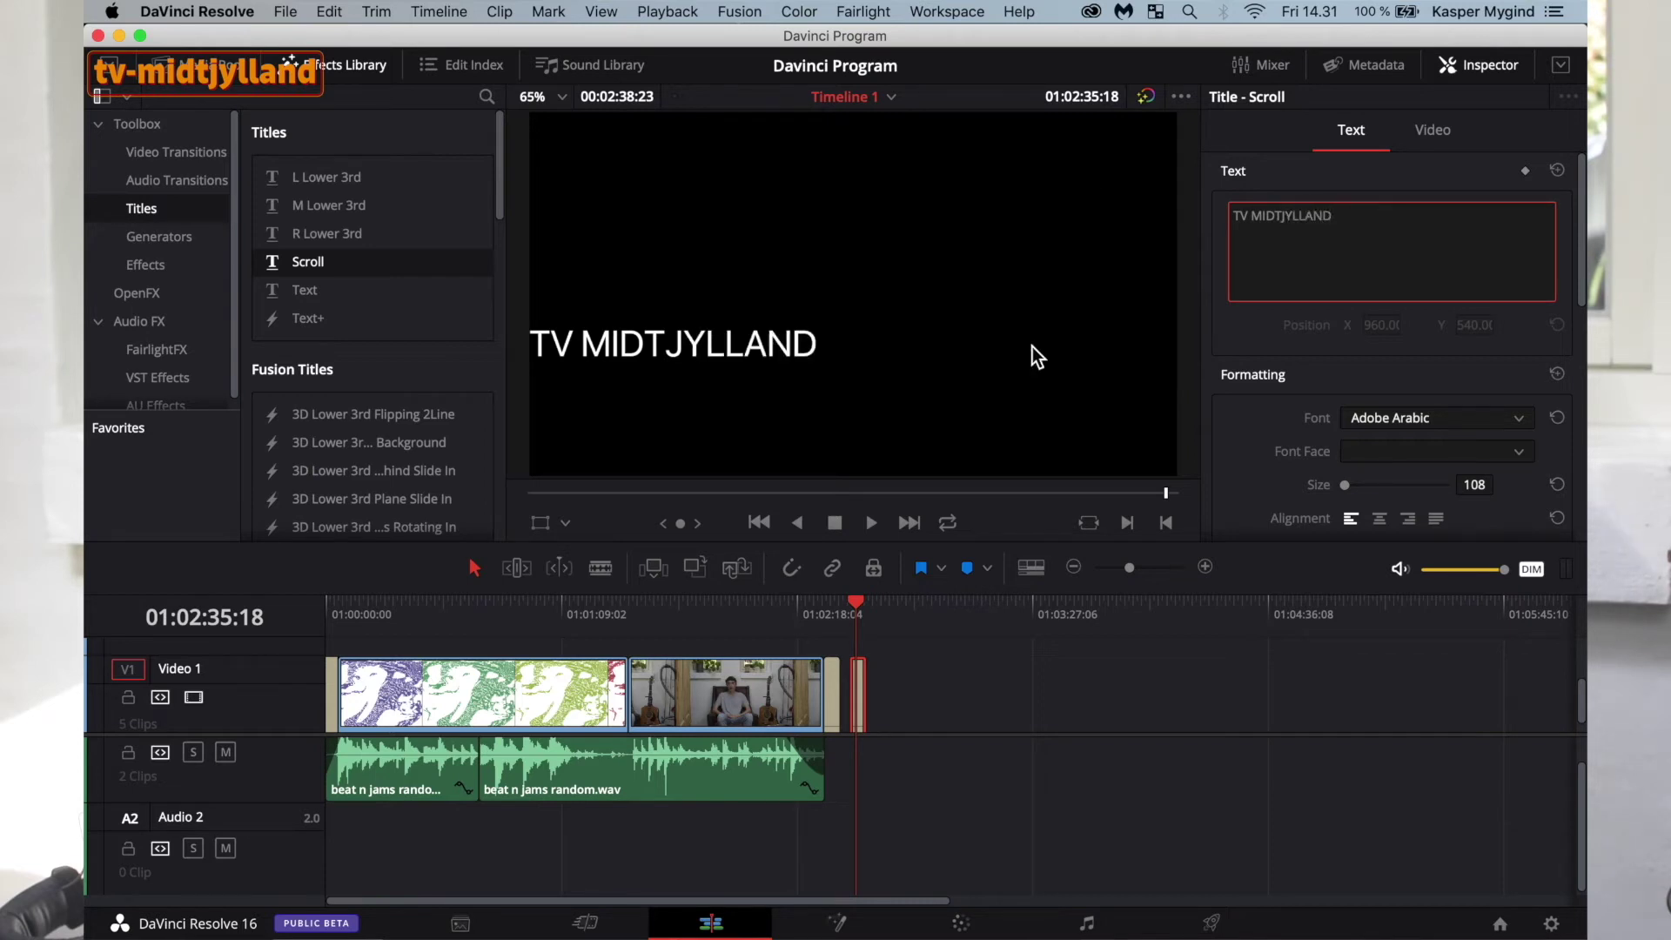
Play through the Scroll title to check its text moving up the frame.
drag(854, 599, 851, 600)
key(space)
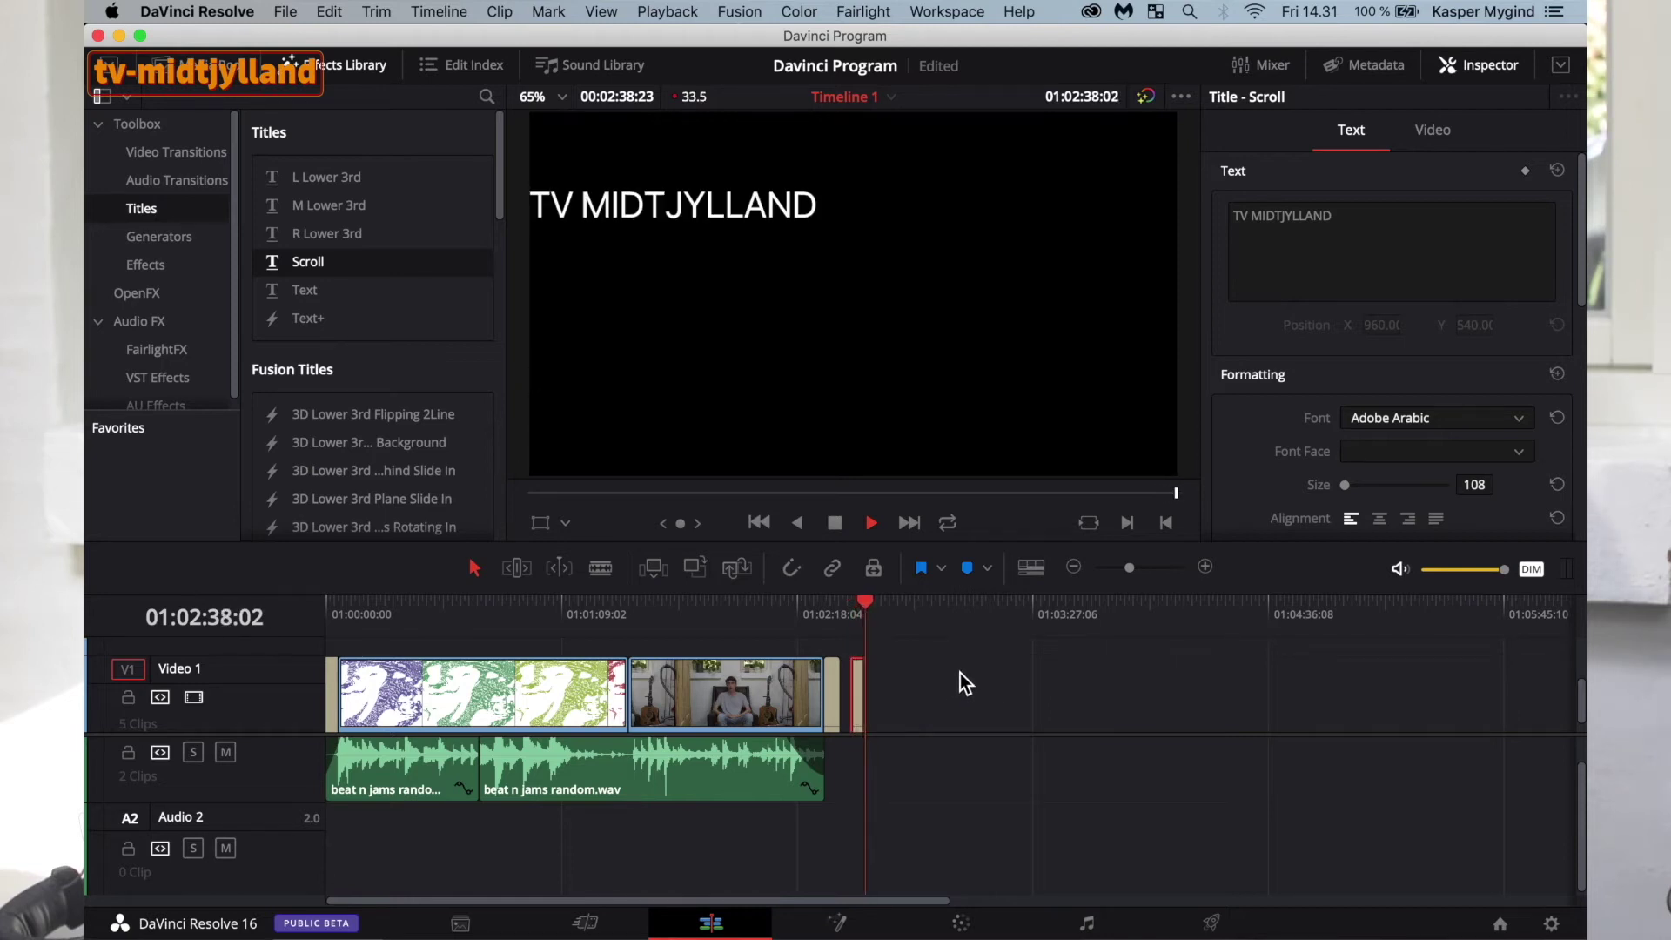
key(space)
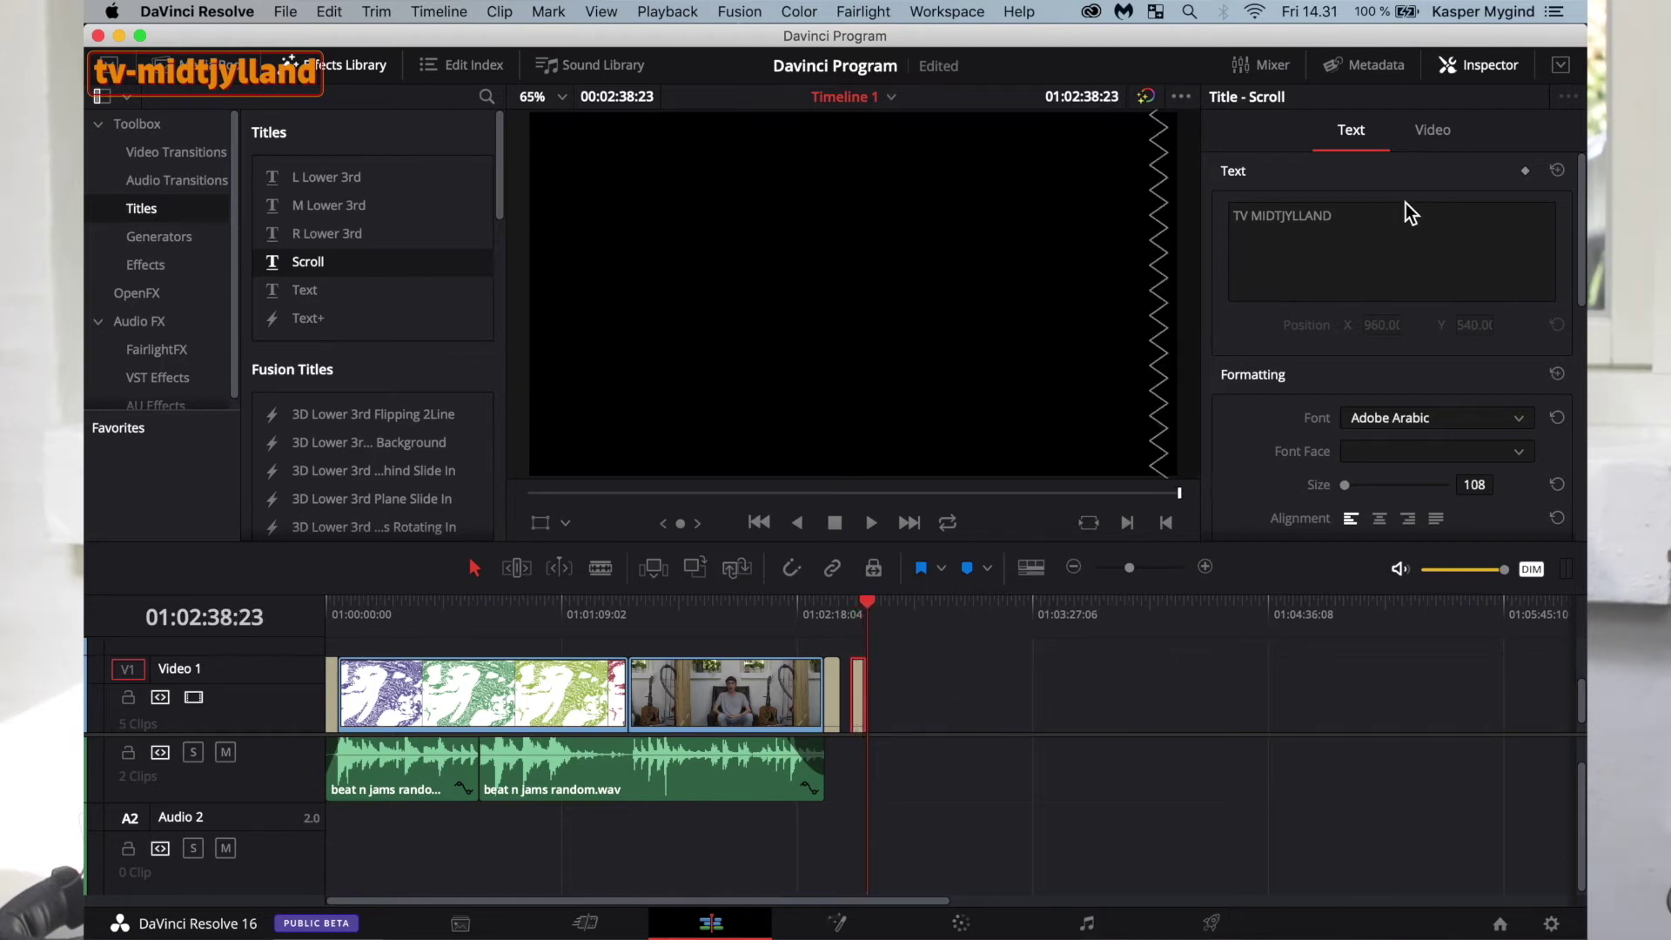
click(833, 693)
click(862, 685)
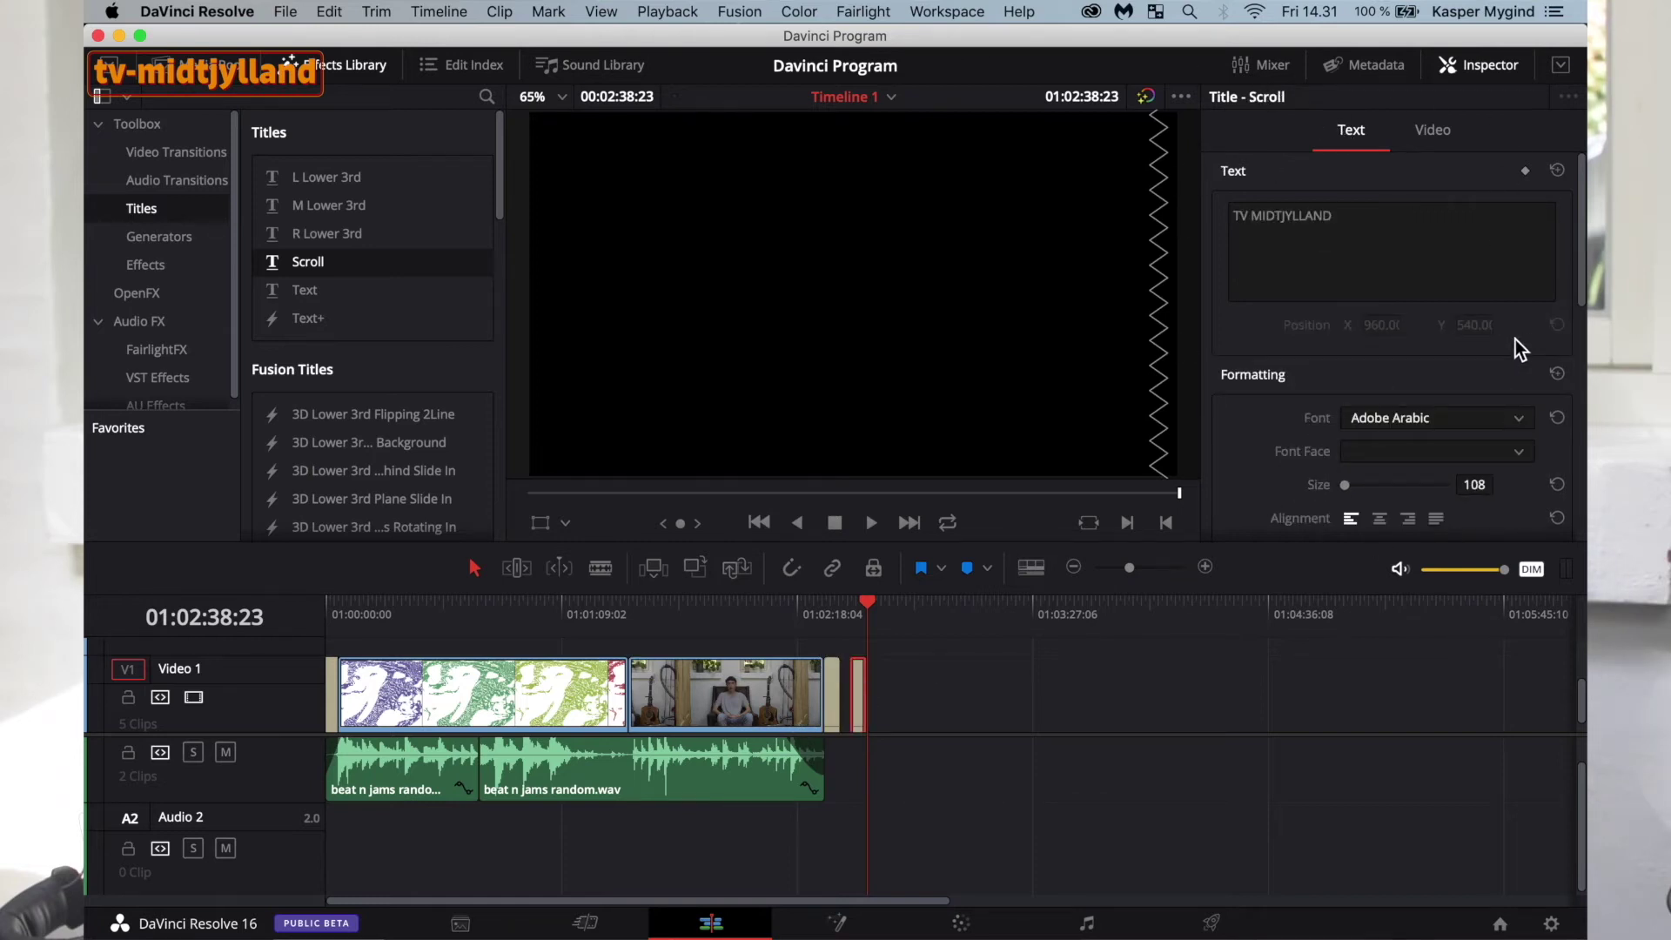
key(F1)
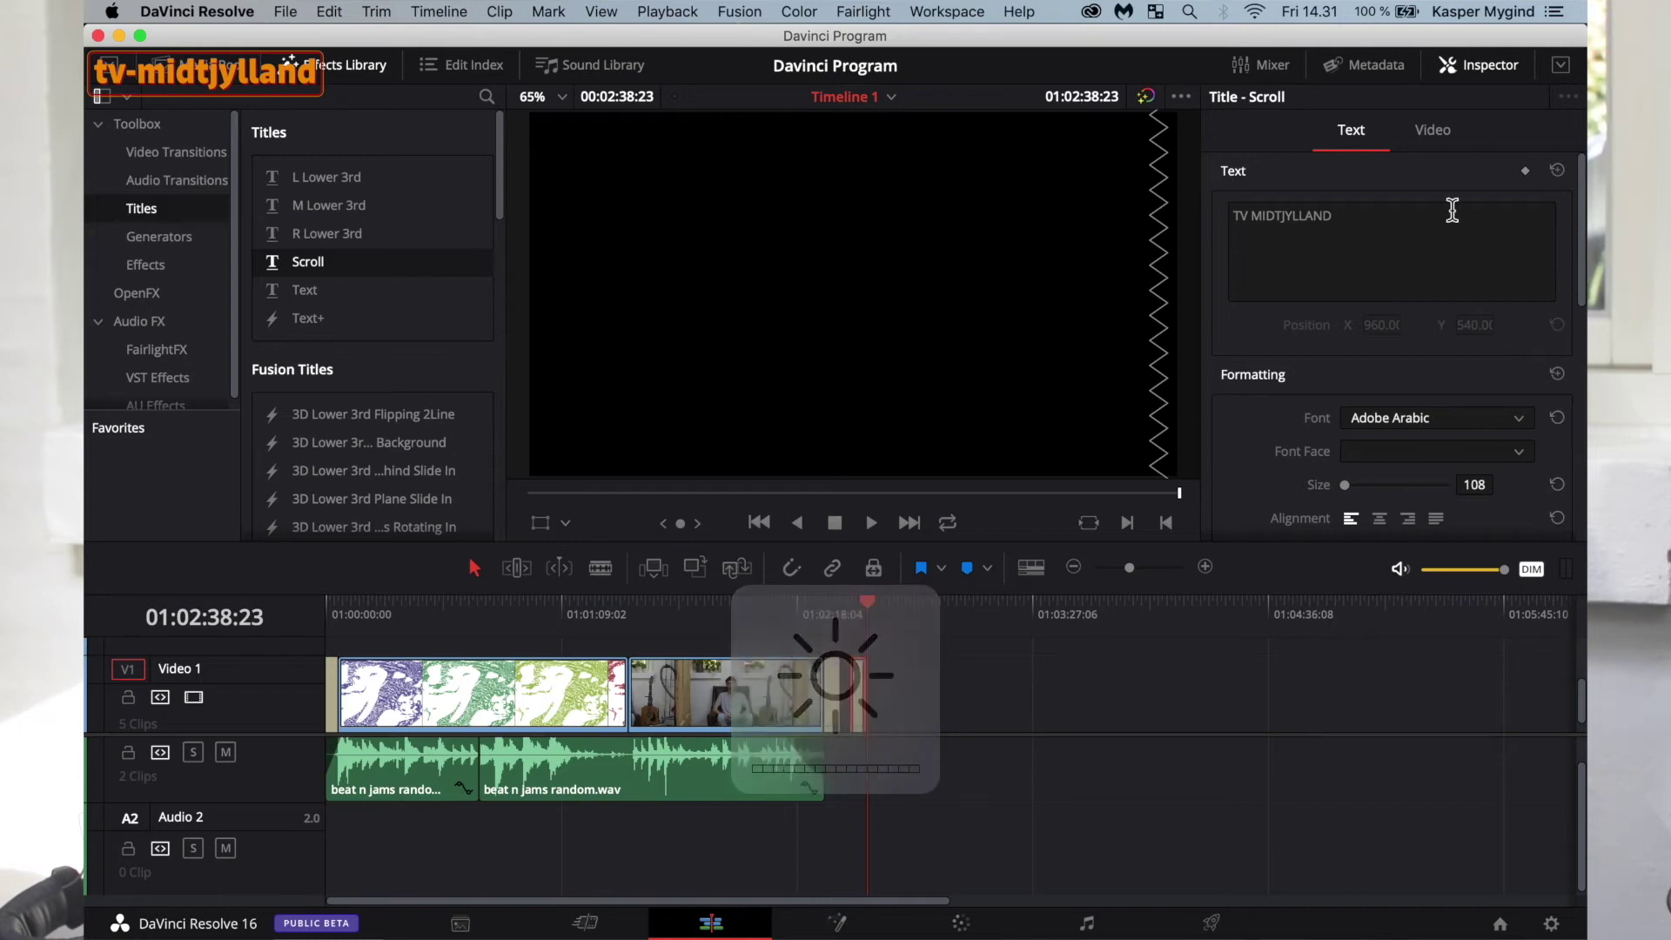
click(1395, 248)
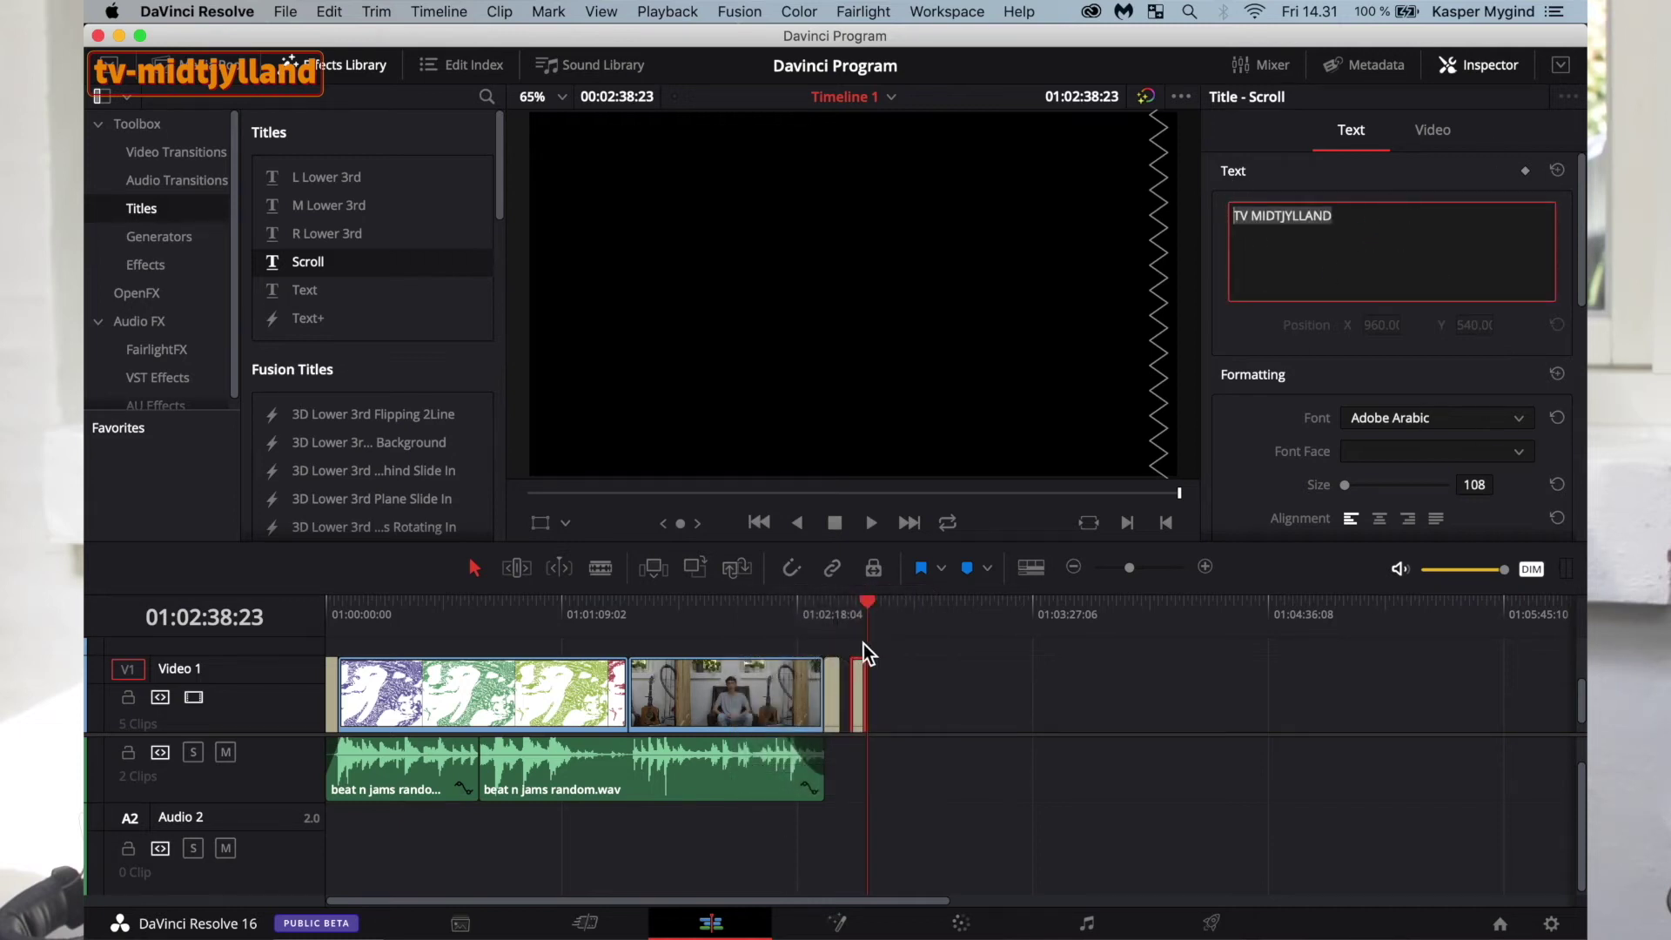
Show the Scroll title in the viewer and set its text size to 185.
click(864, 644)
click(855, 717)
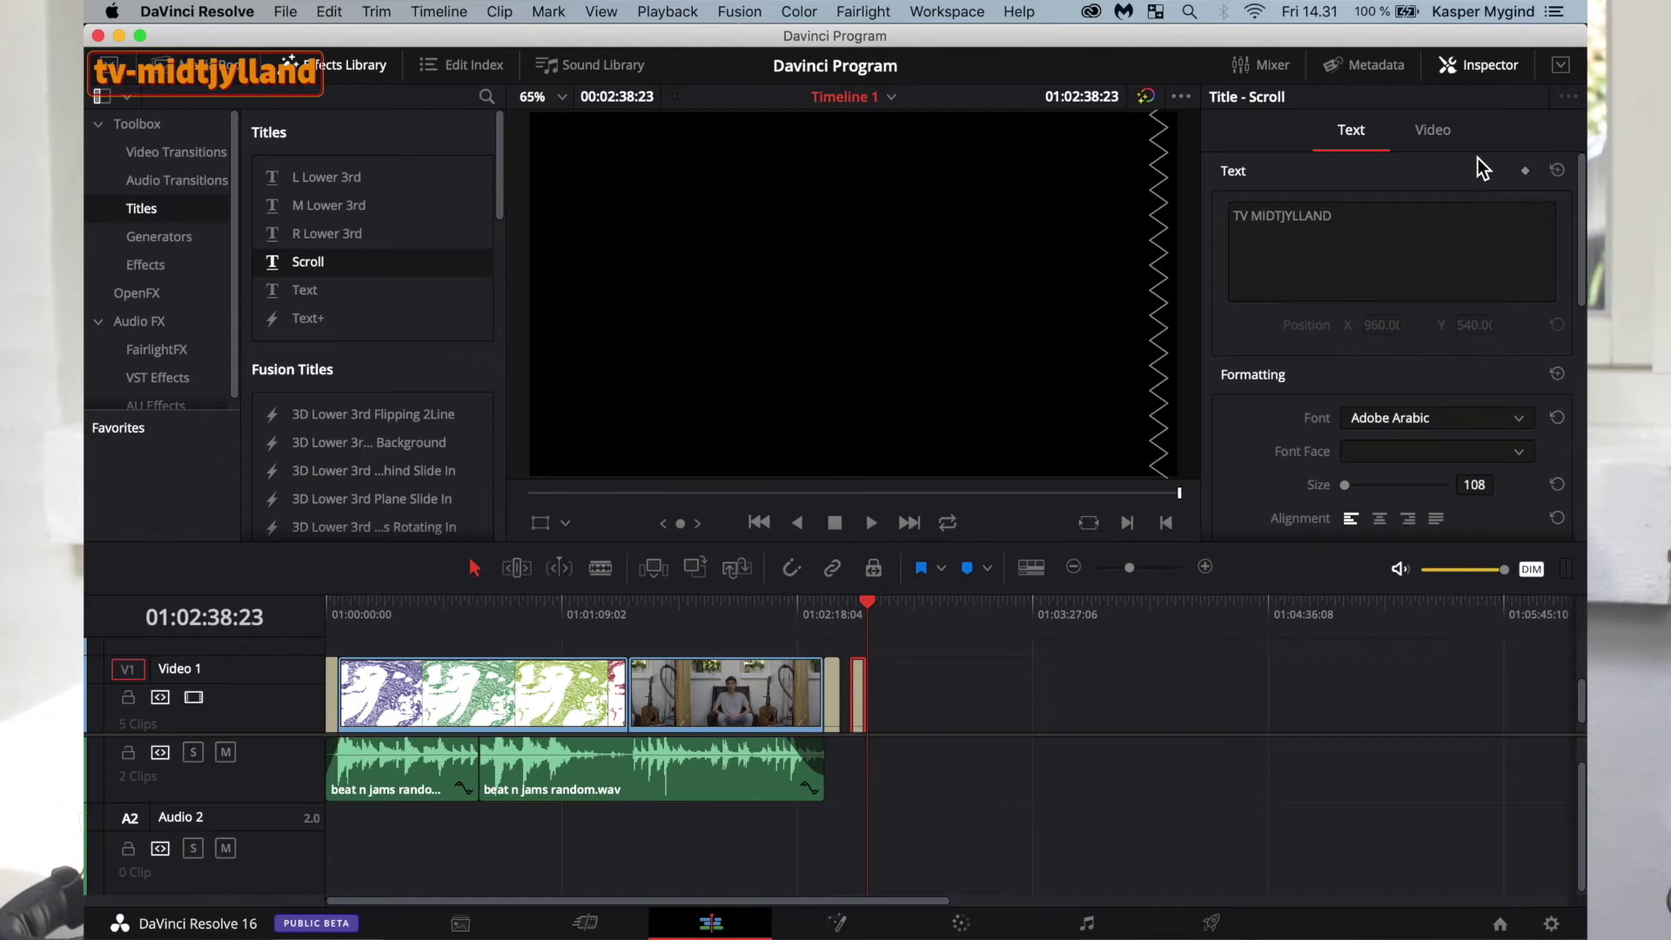
drag(876, 605, 855, 608)
mouse_move(1346, 489)
mouse_down()
mouse_move(1387, 493)
mouse_move(1349, 493)
mouse_up()
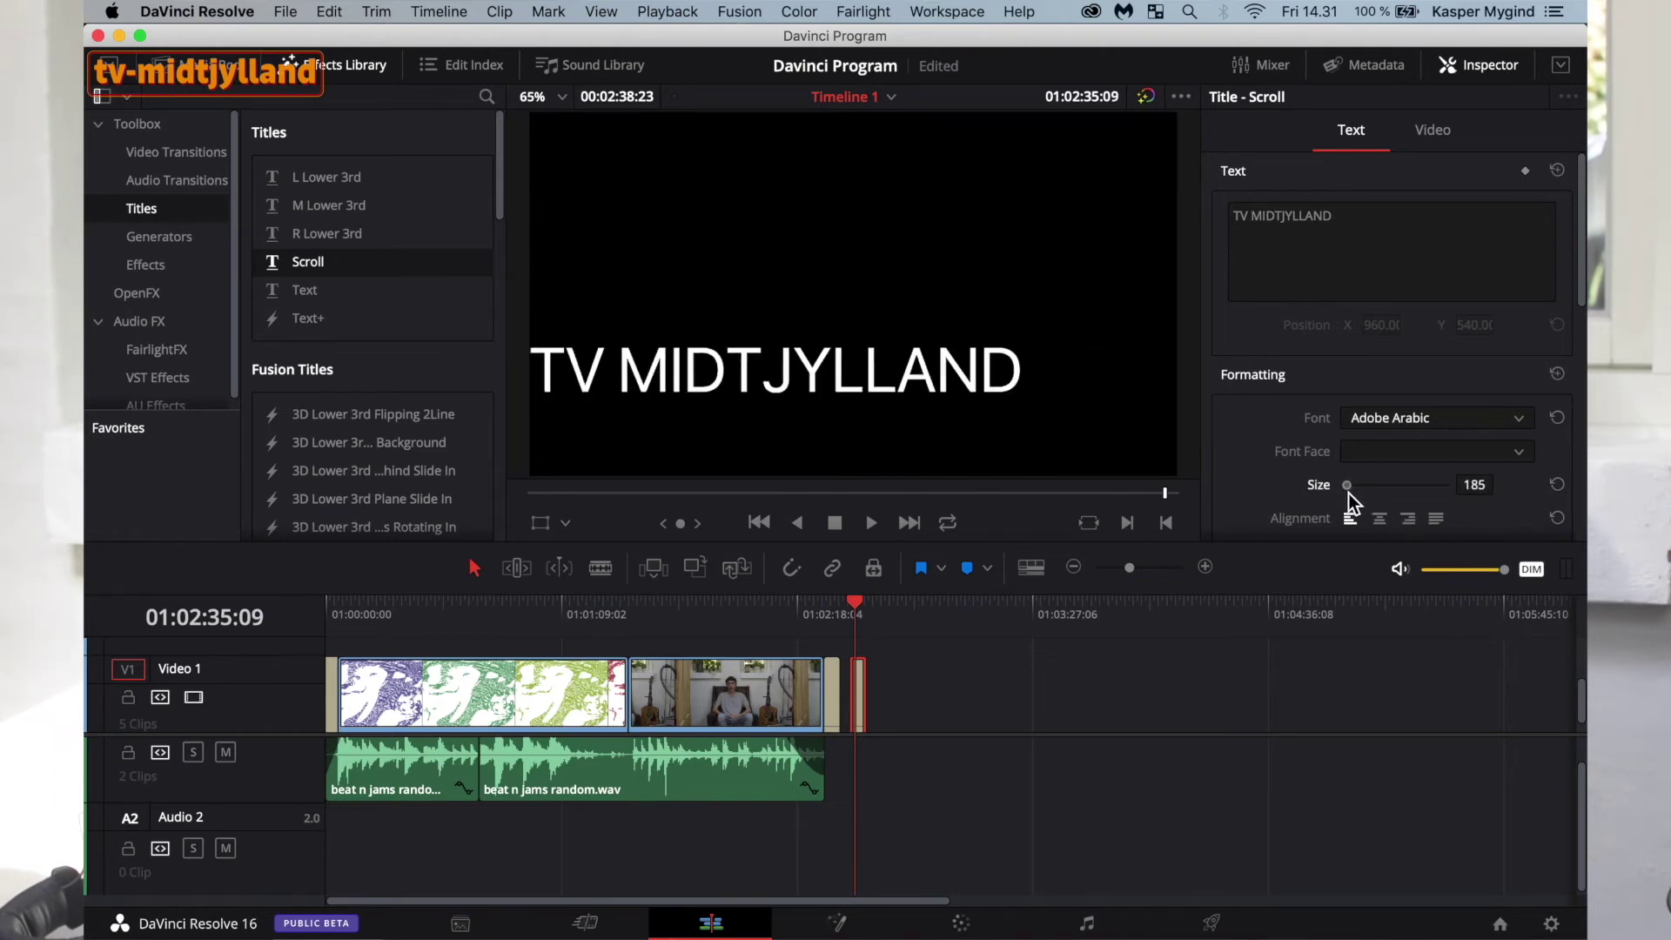
Try the center, right and justified alignments on the Scroll title's text, and return it to left alignment.
click(1380, 519)
click(1408, 519)
click(1437, 519)
click(1379, 519)
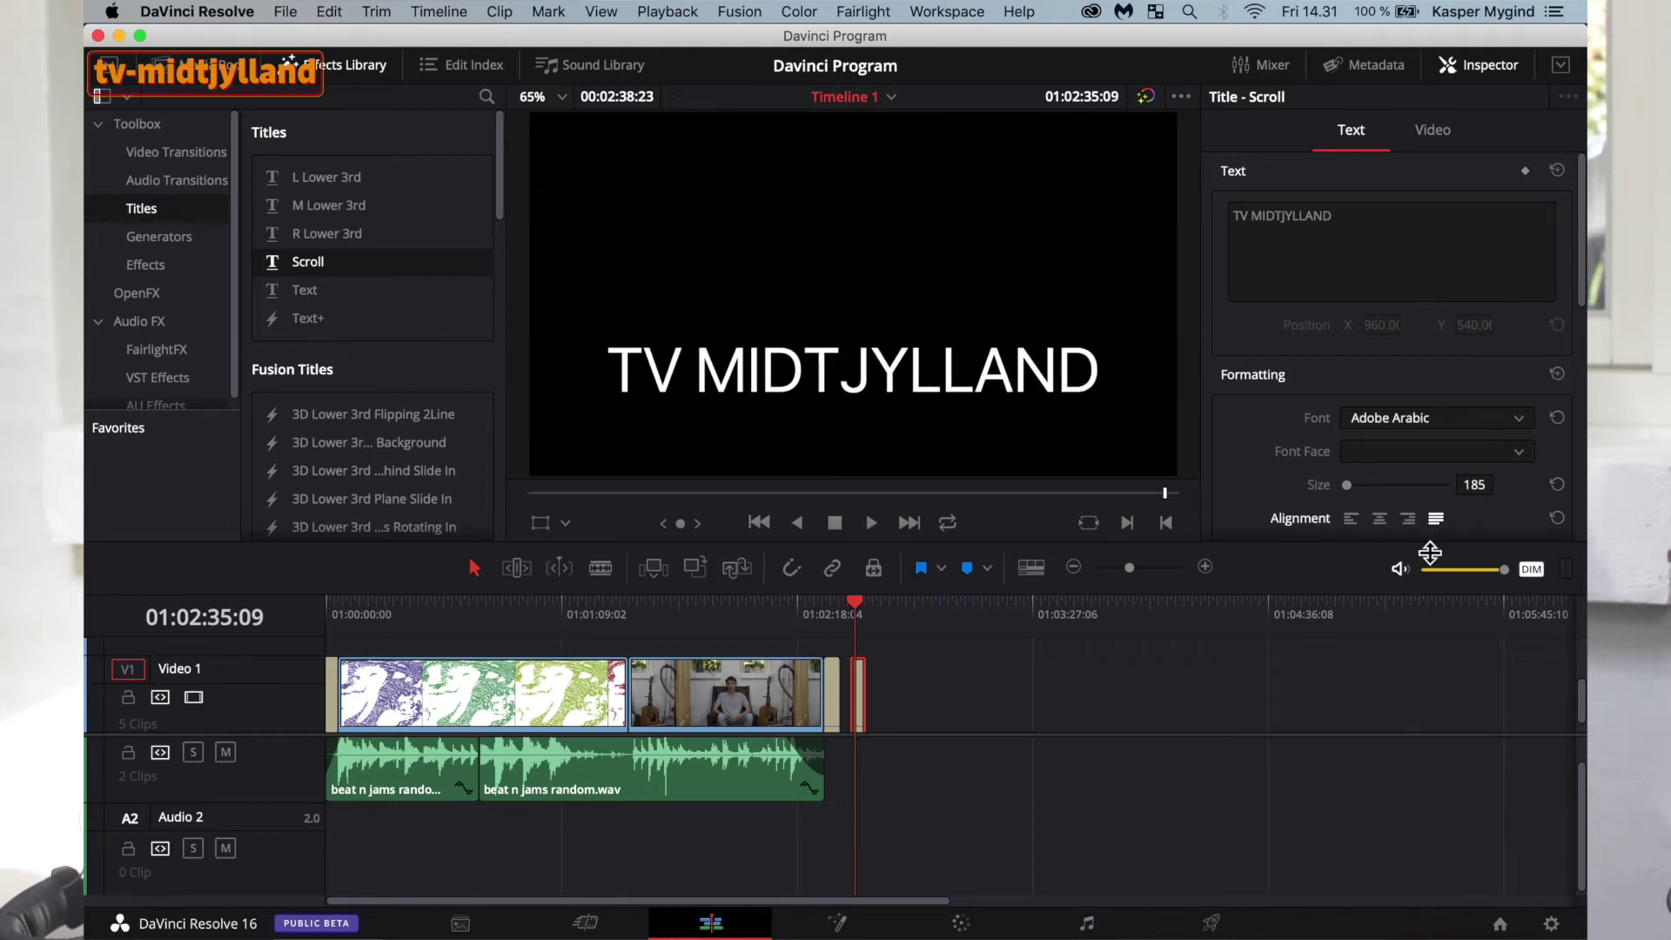
click(1407, 520)
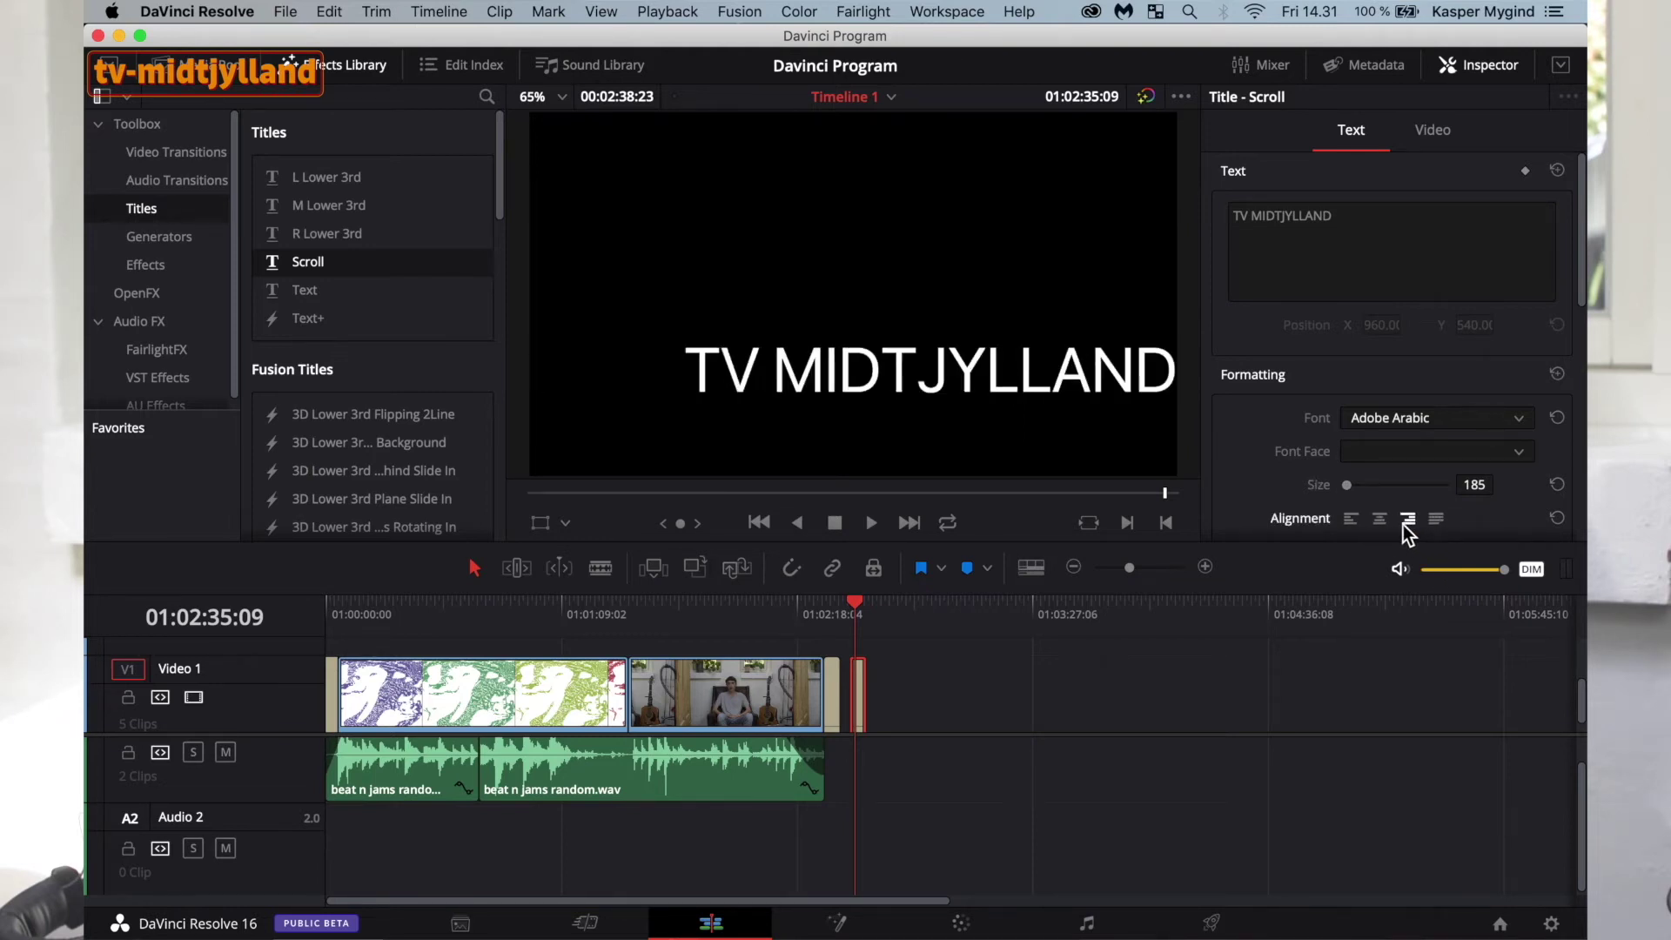
click(1350, 520)
Set the Scroll title's font to Al Tarikh with the Regular font face.
scroll(1349, 261, down, 4)
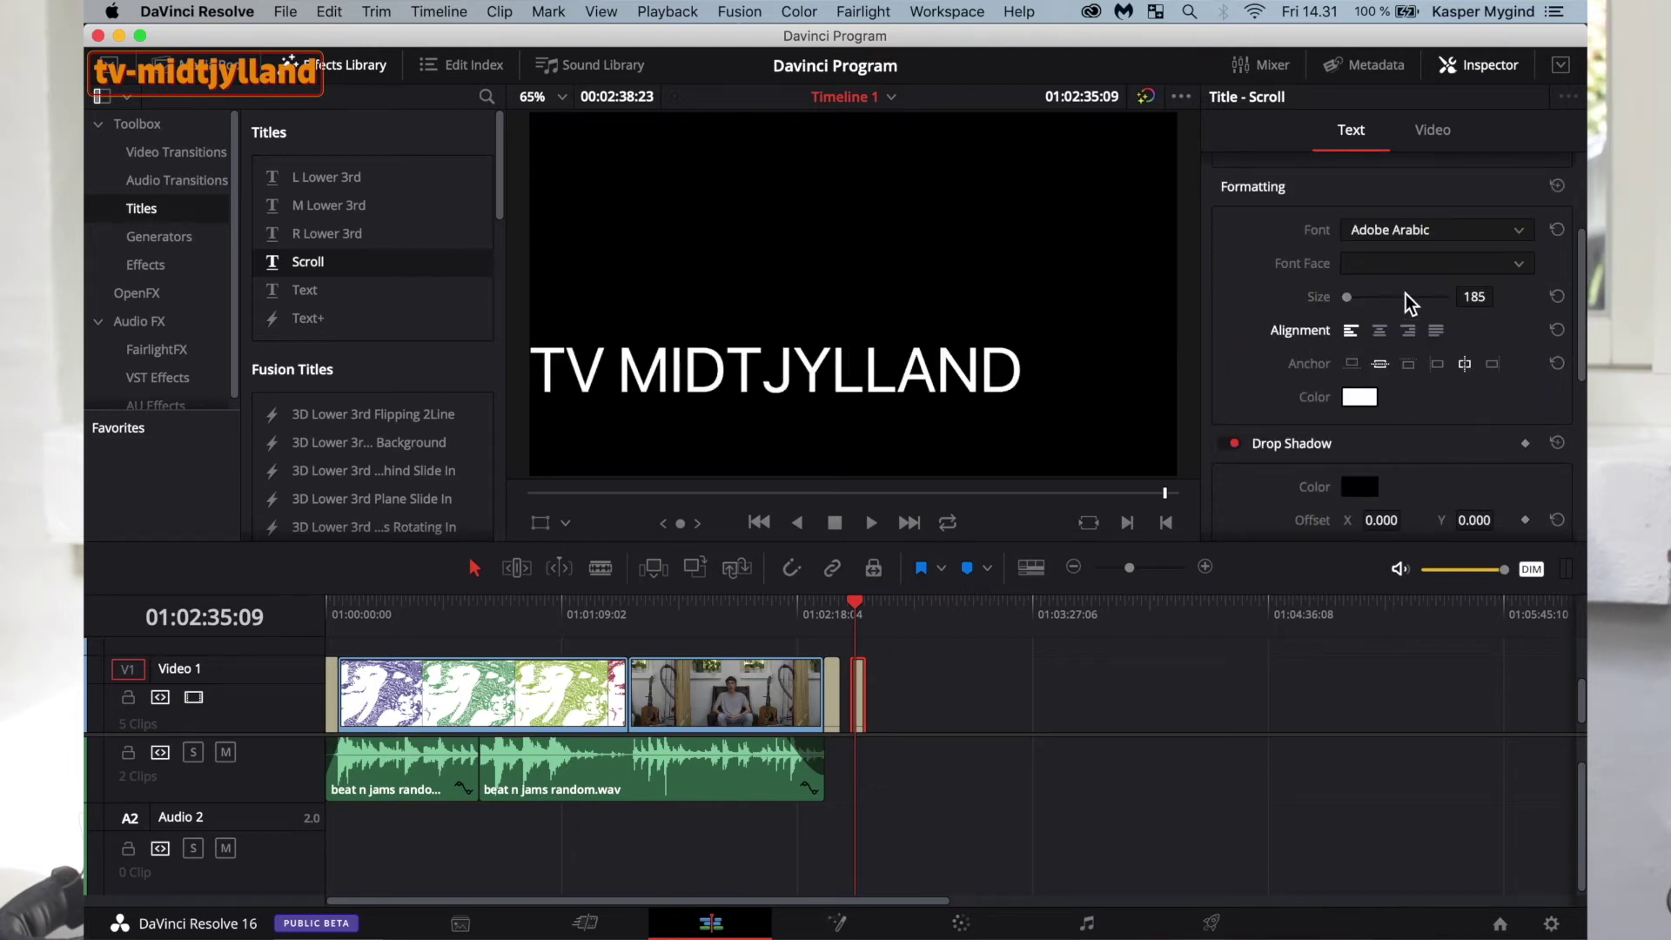
click(1405, 228)
scroll(1409, 486, down, 4)
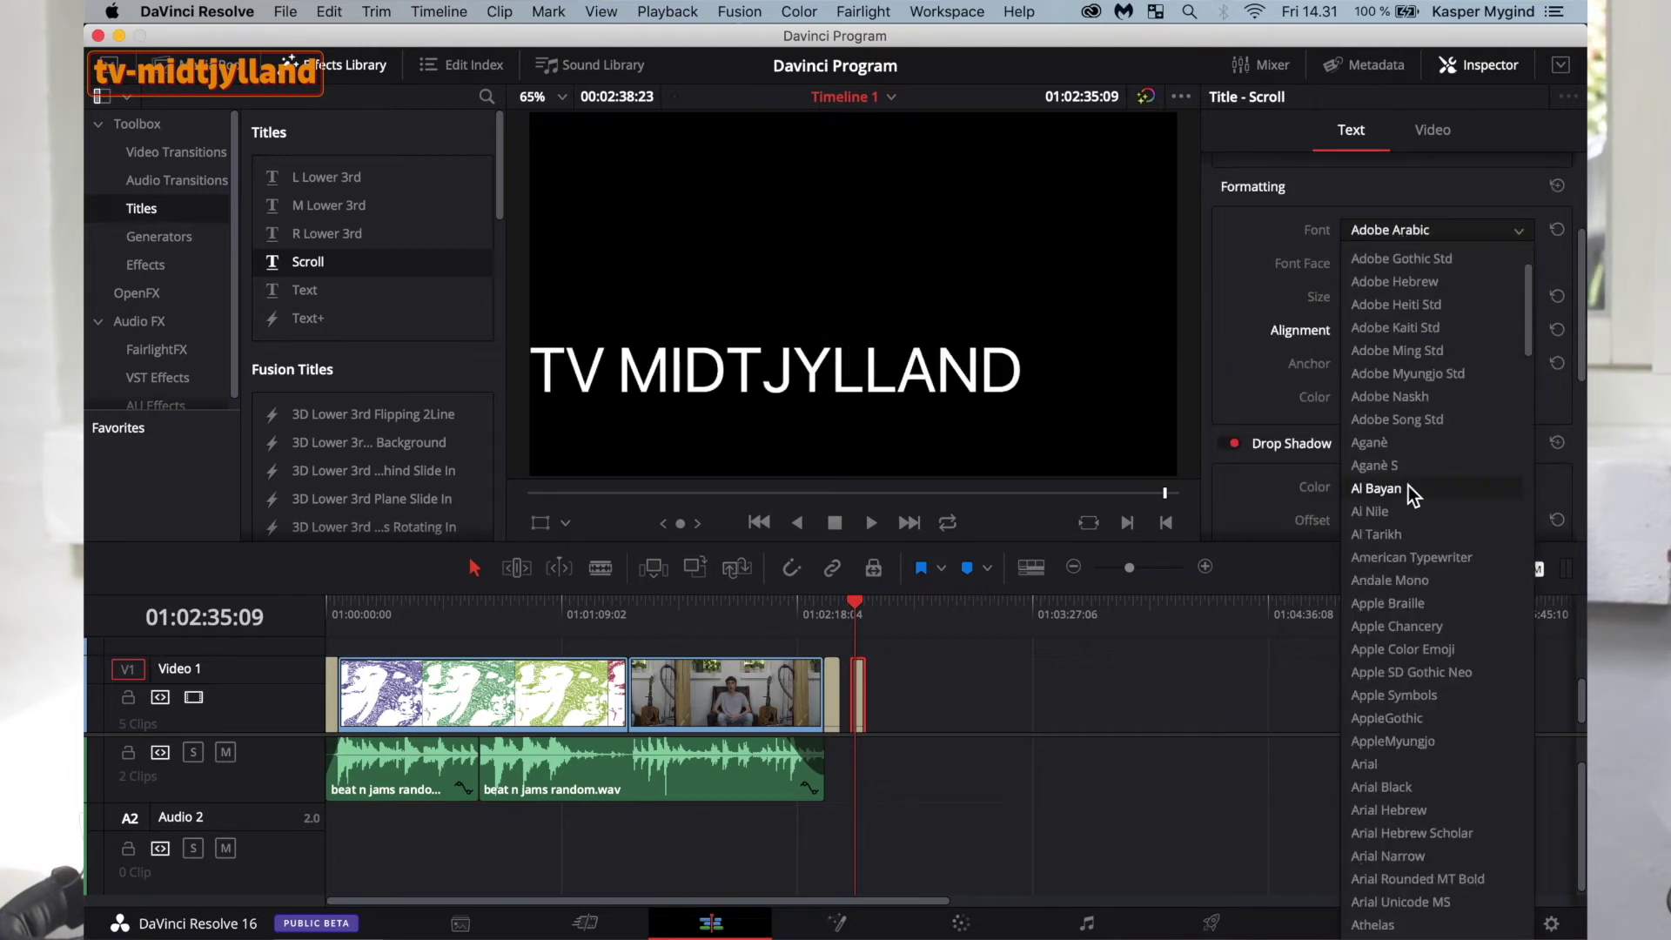
click(1404, 468)
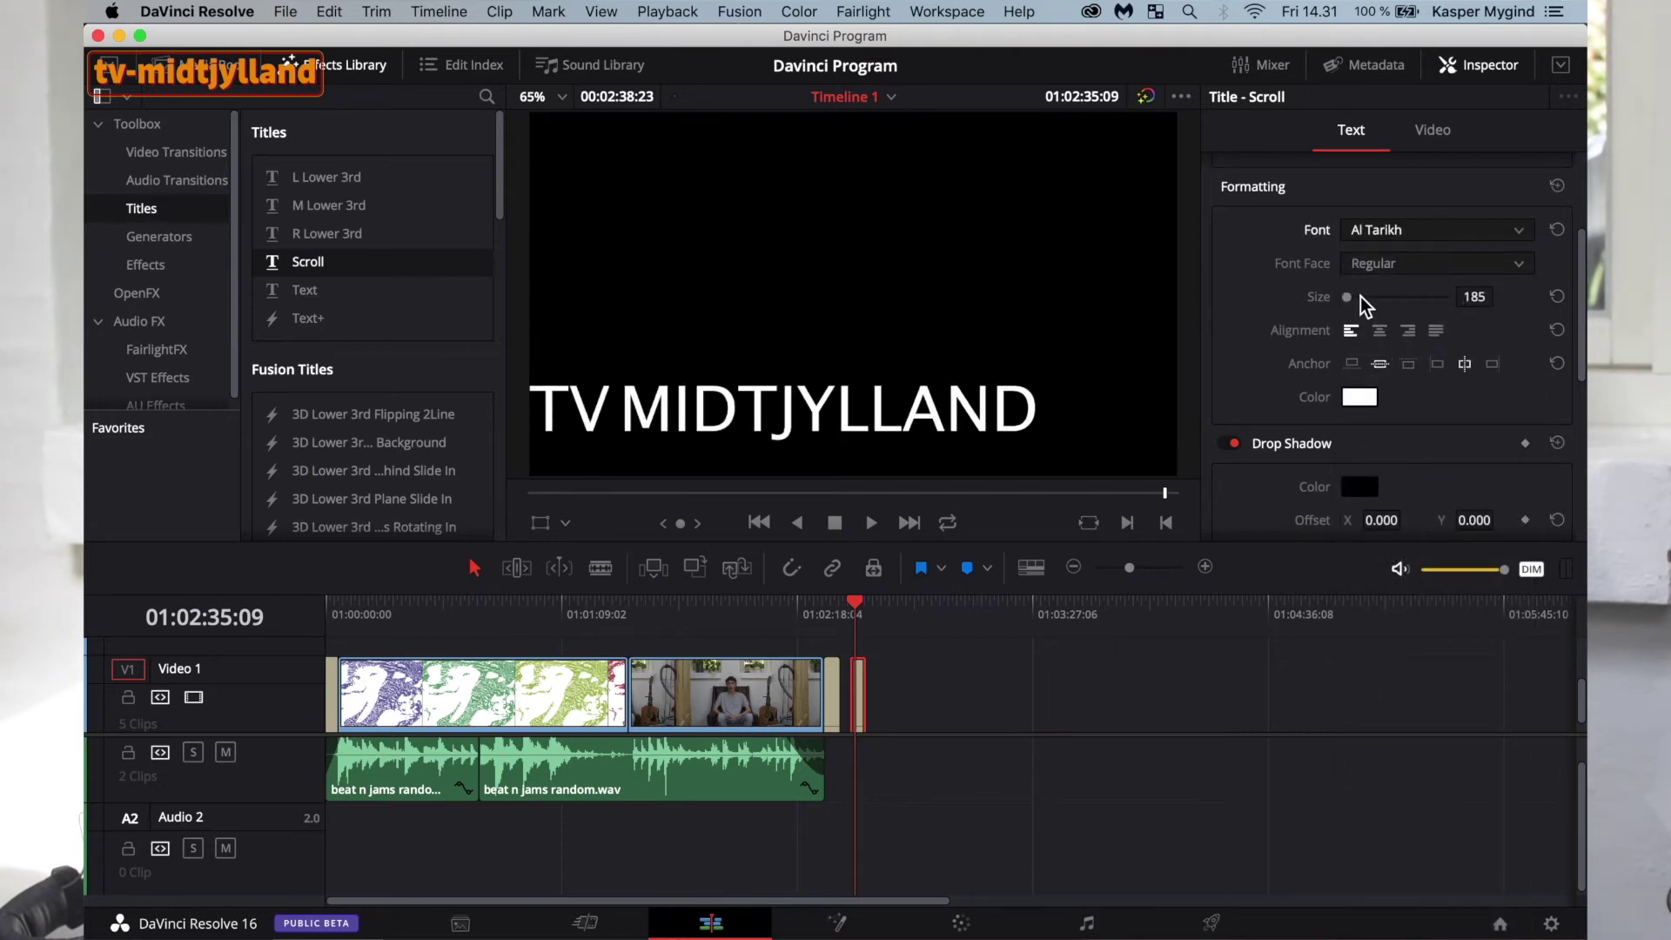
click(1408, 265)
click(1379, 293)
click(1393, 264)
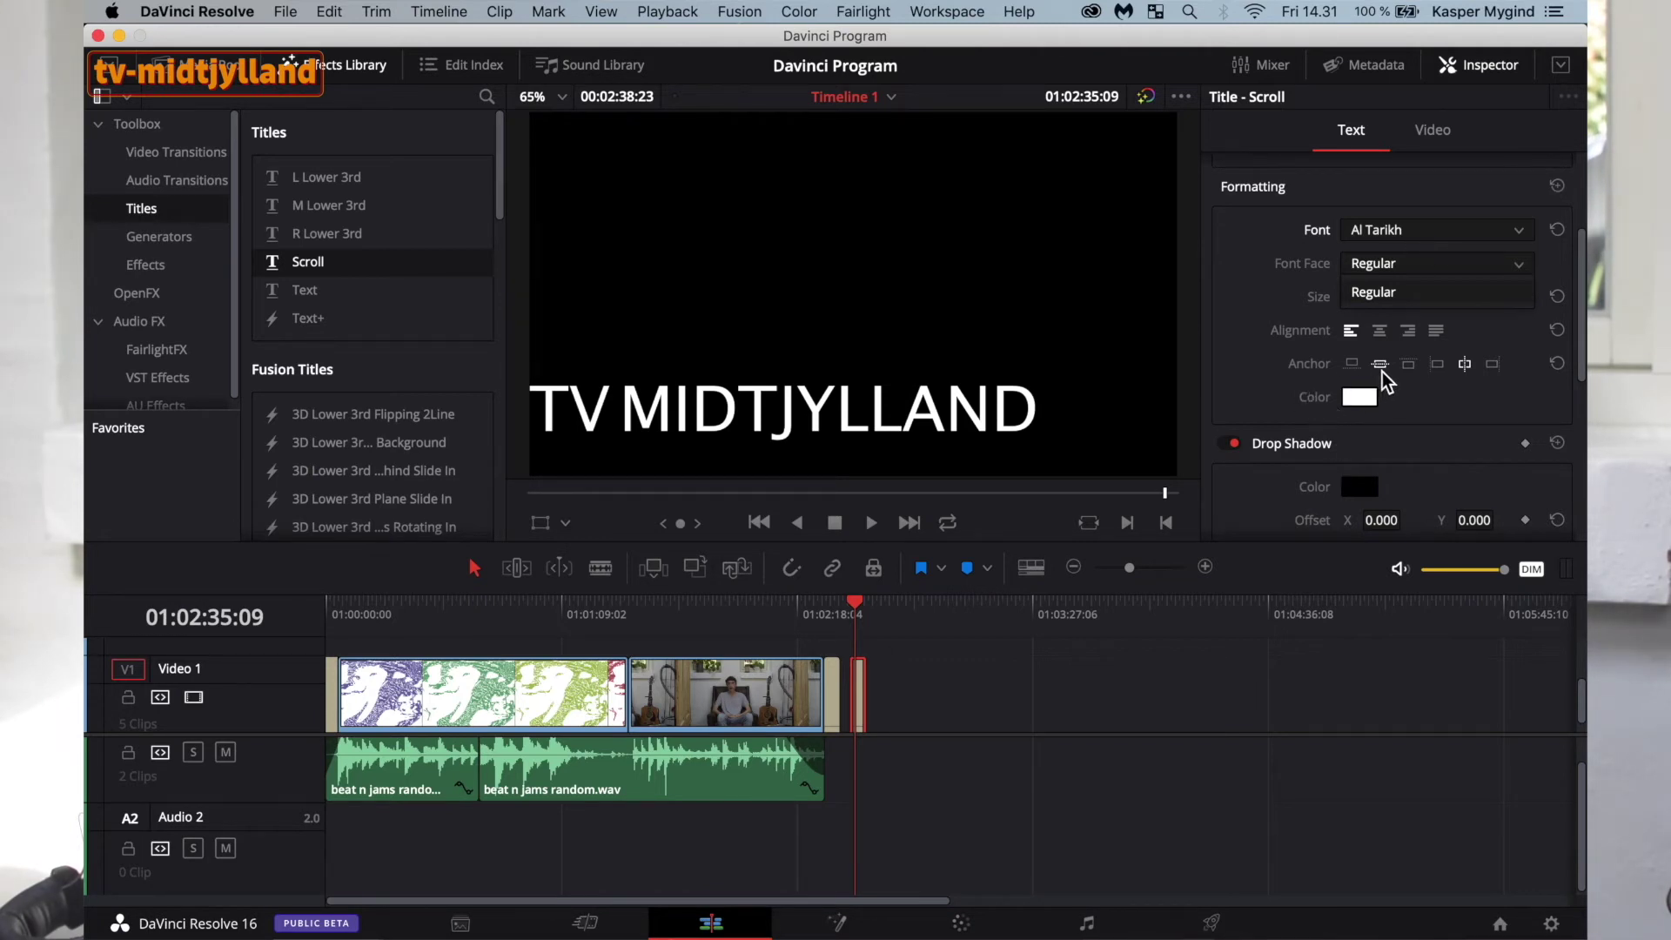
click(1381, 405)
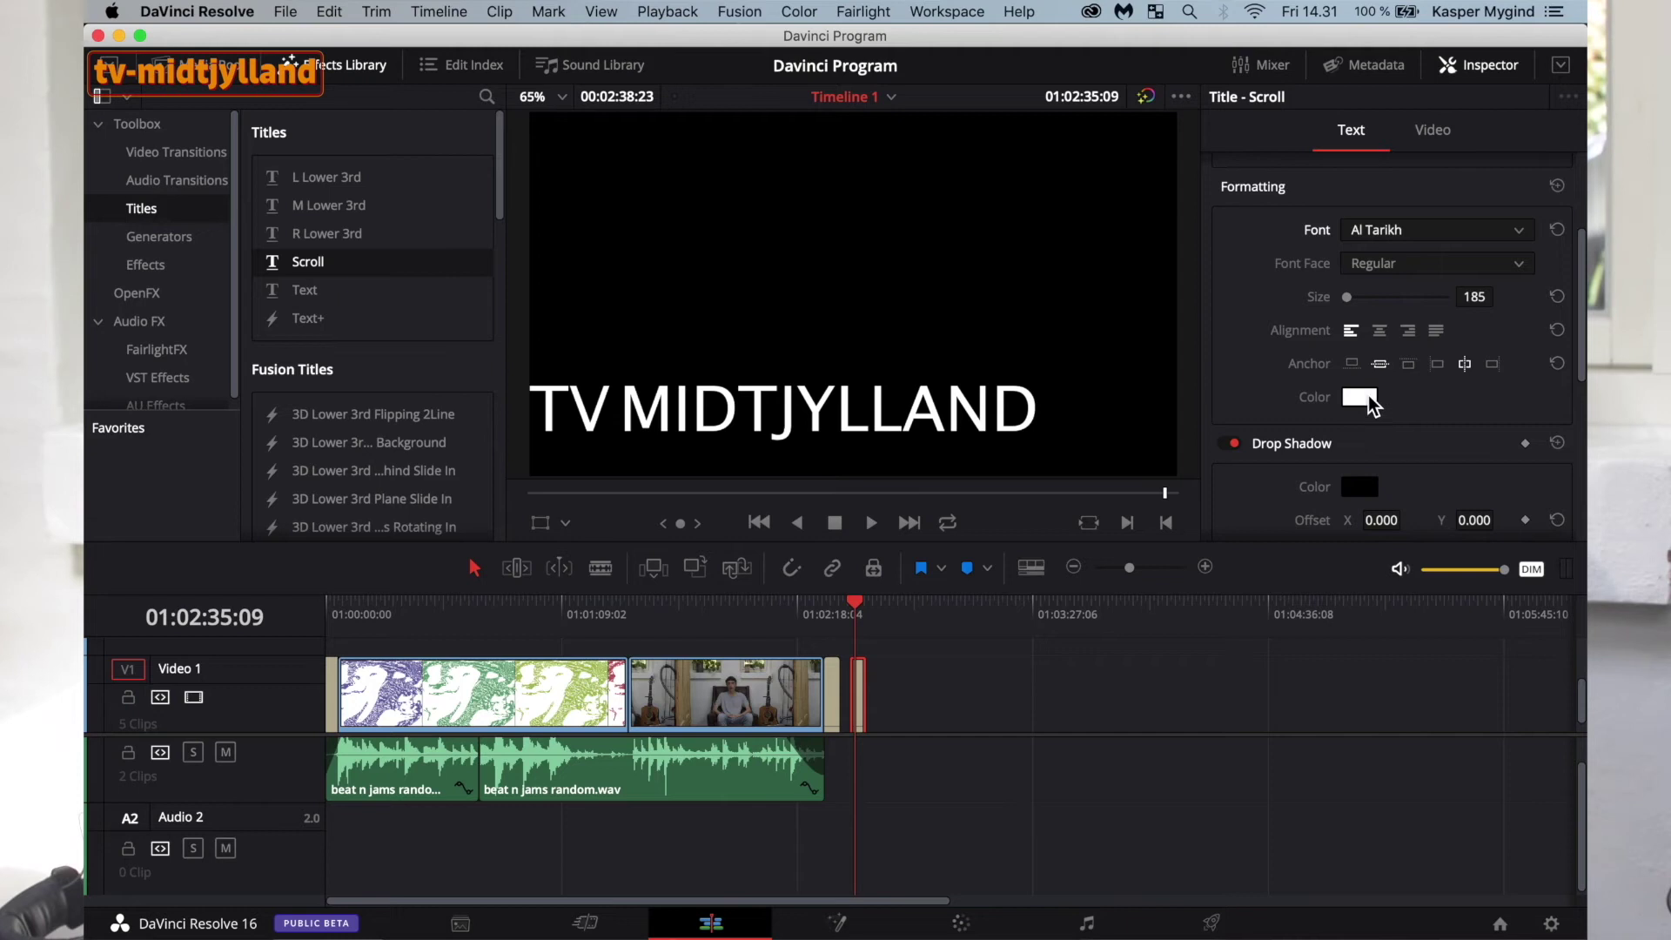
Try to change the Scroll title's text color to a darker green.
click(1369, 398)
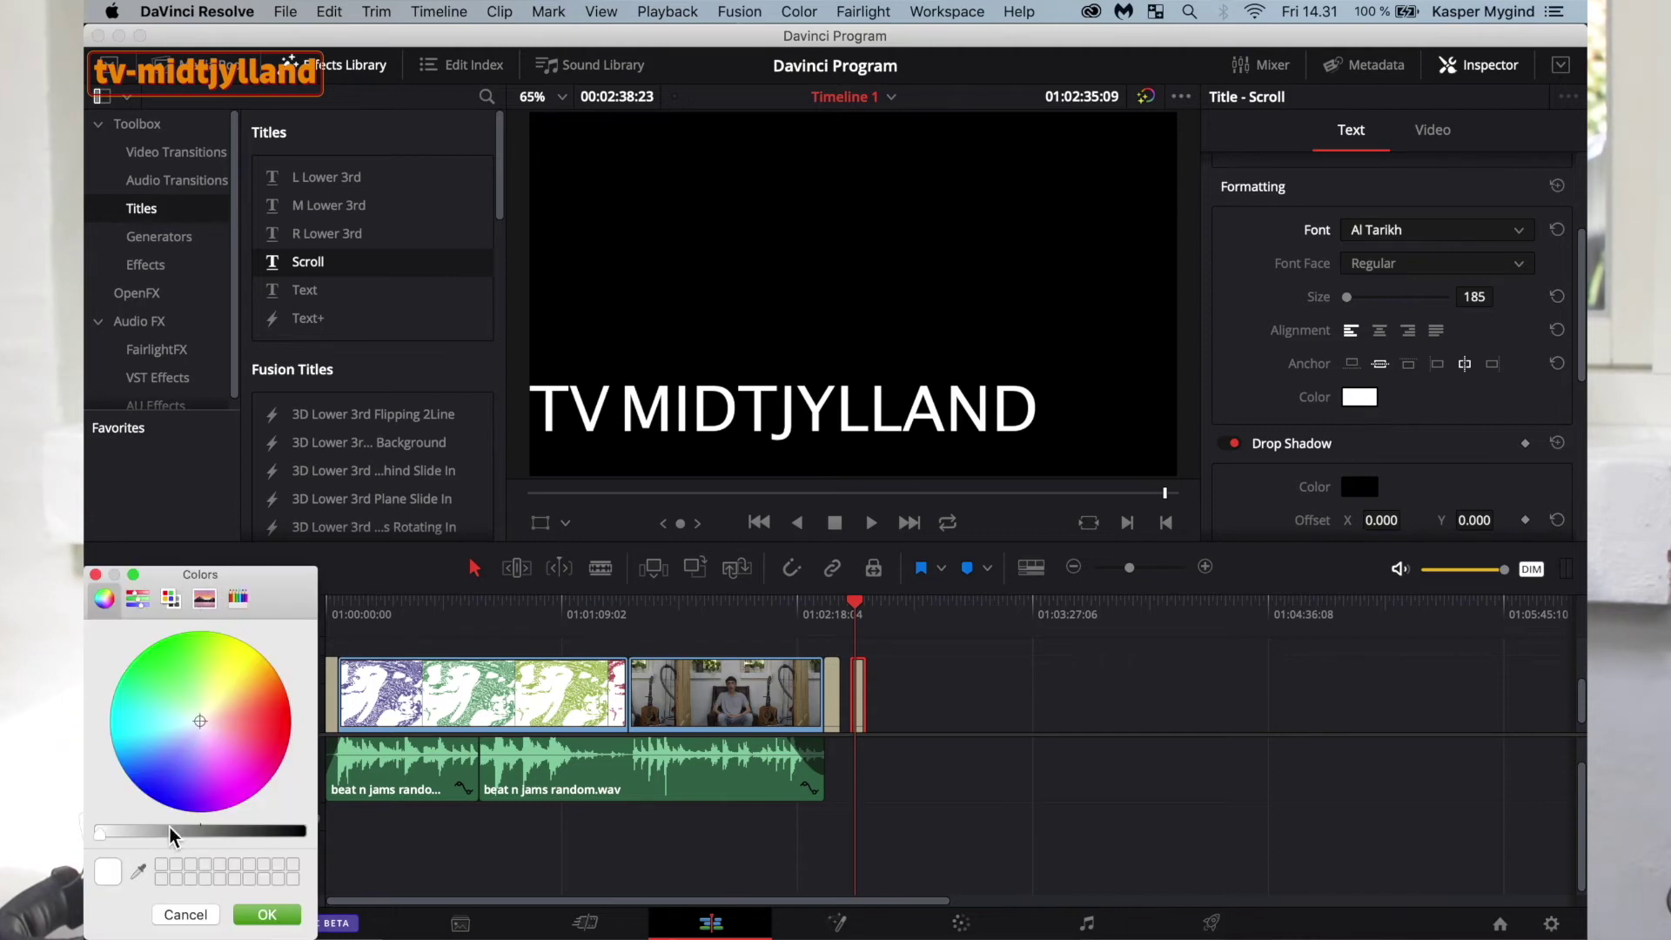
drag(261, 600, 1264, 481)
drag(1216, 581, 1158, 531)
click(1166, 723)
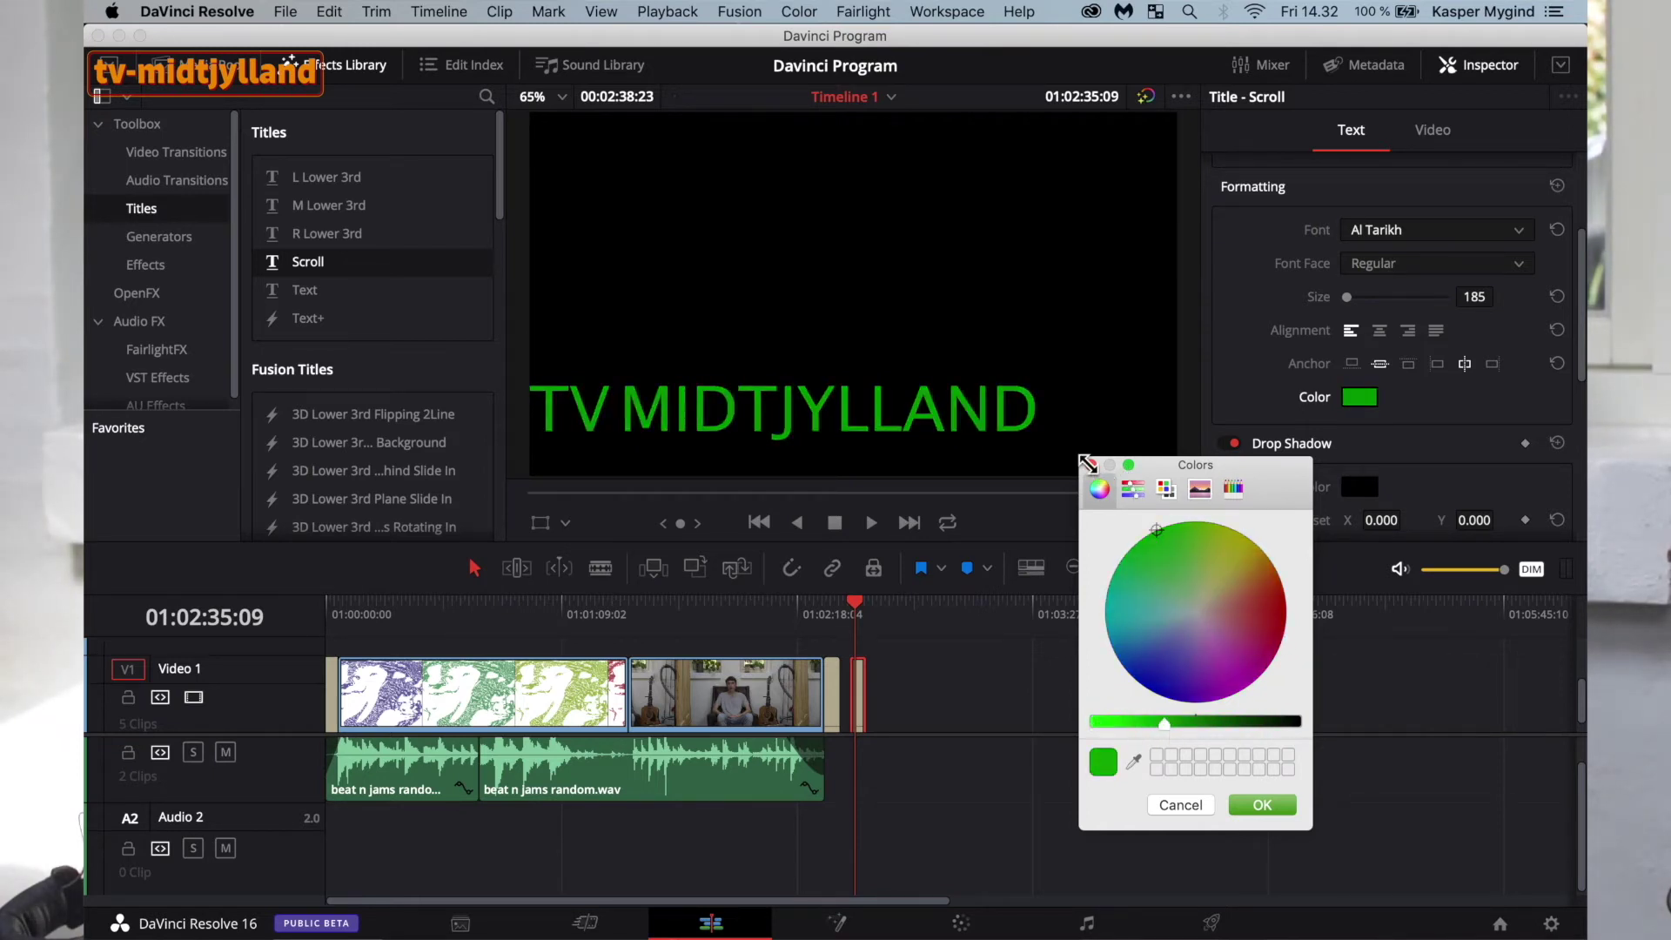
click(1091, 465)
Set the Scroll title's text color to blue.
scroll(1221, 448, down, 3)
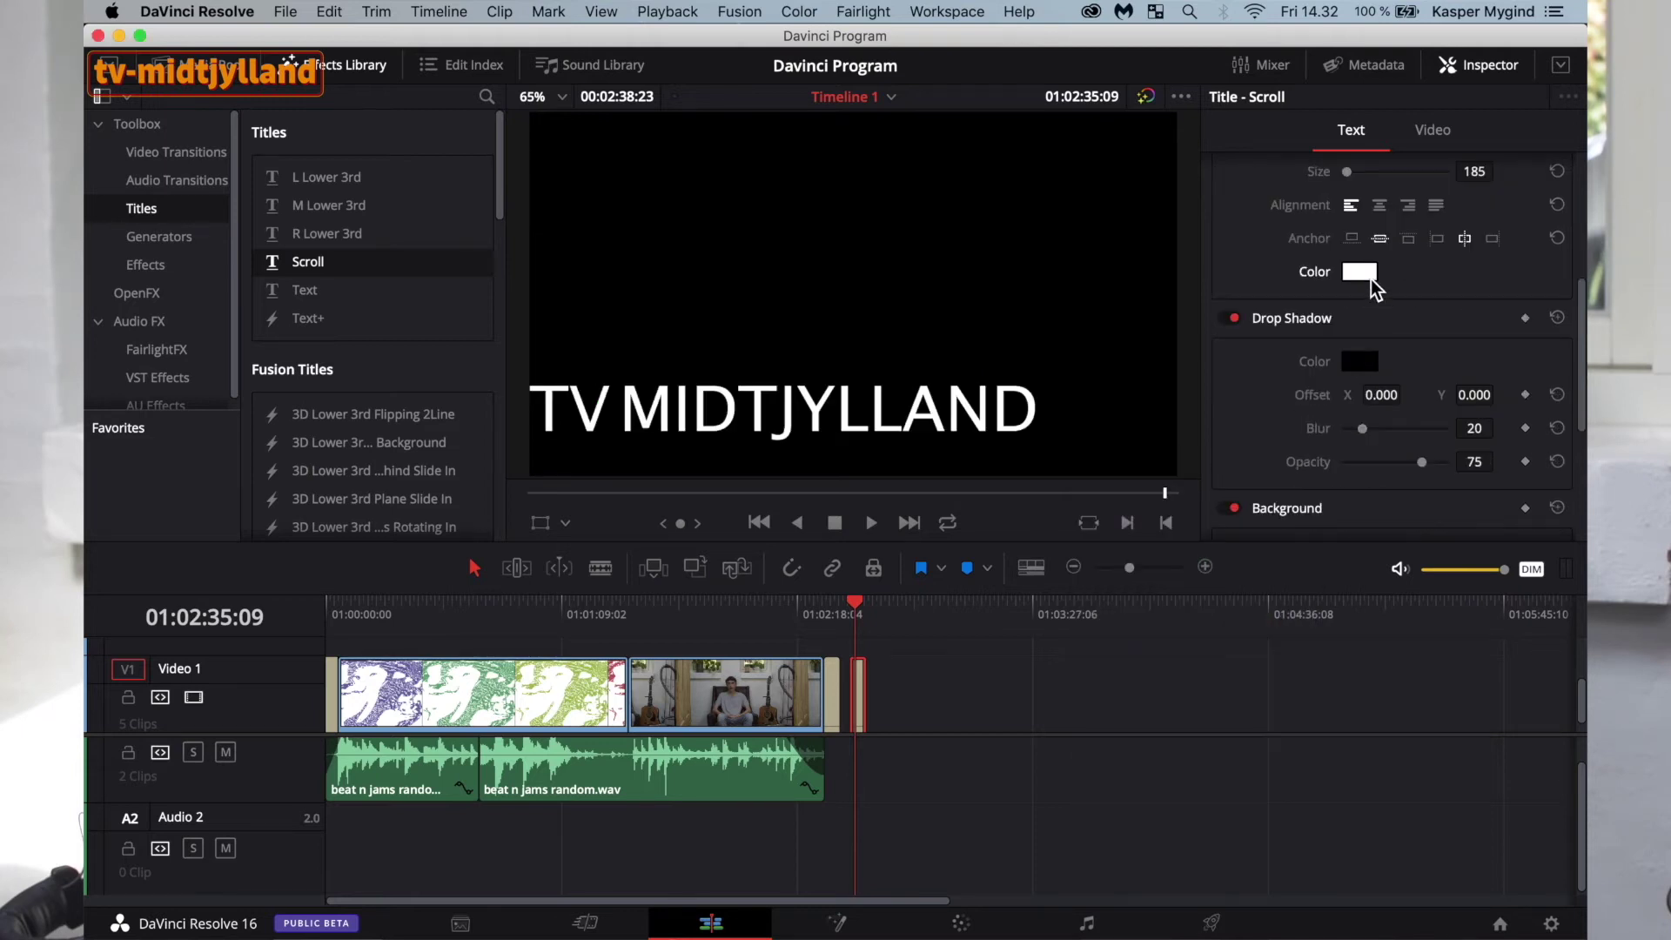
click(1359, 272)
click(1163, 654)
click(1156, 616)
click(1158, 681)
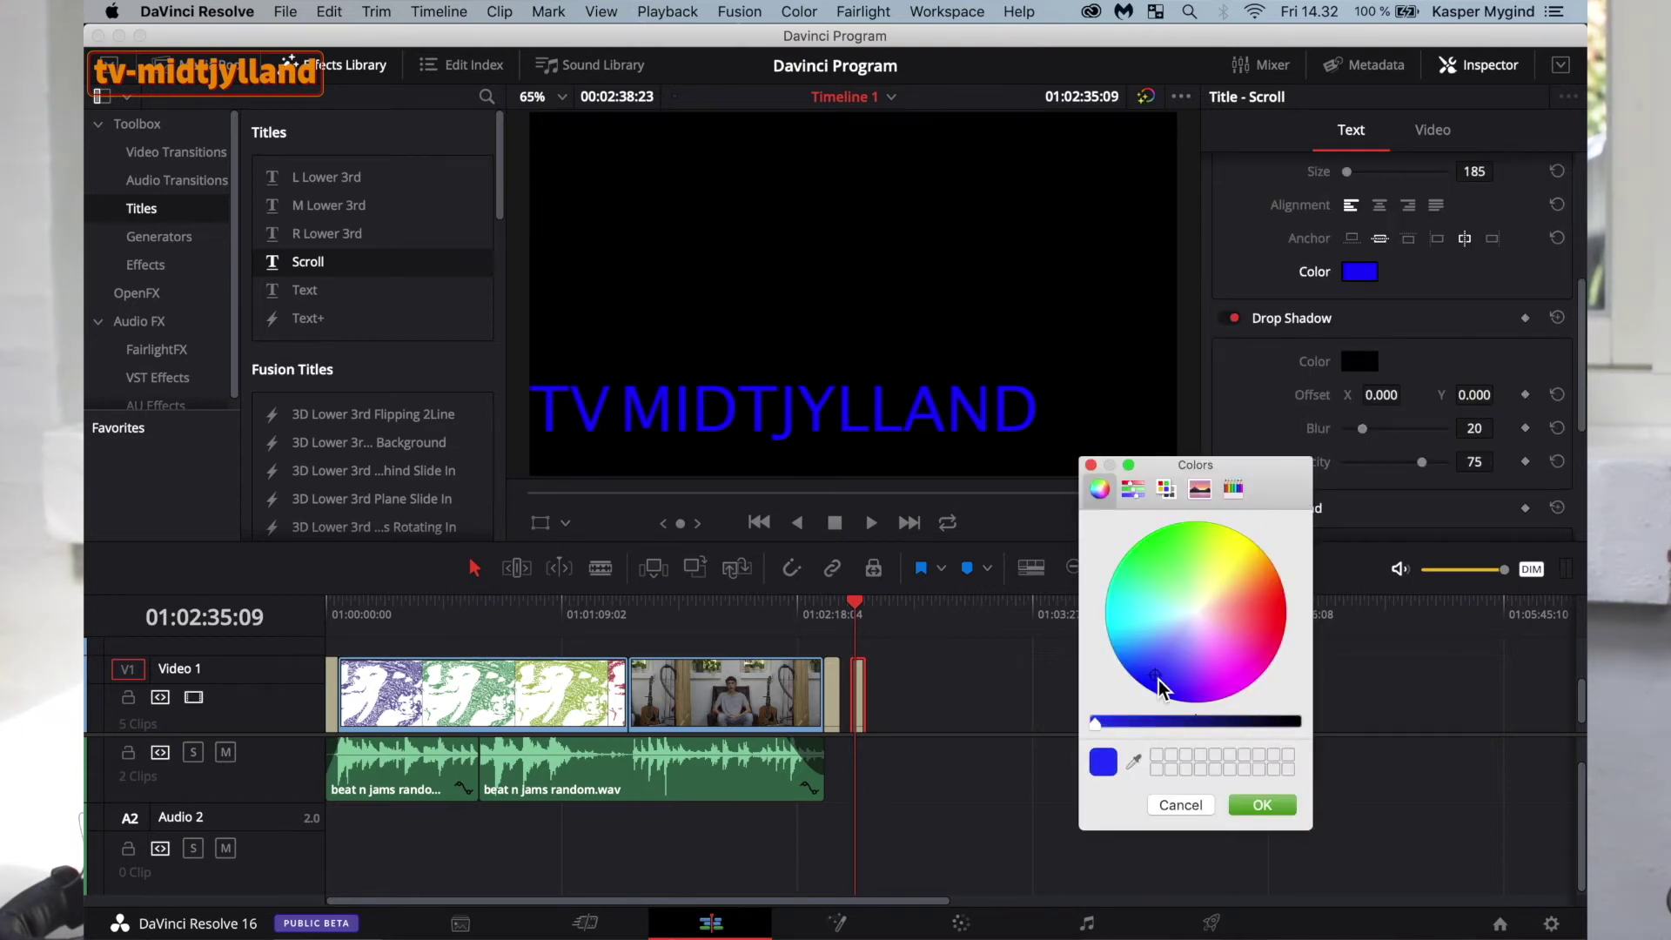
click(1251, 808)
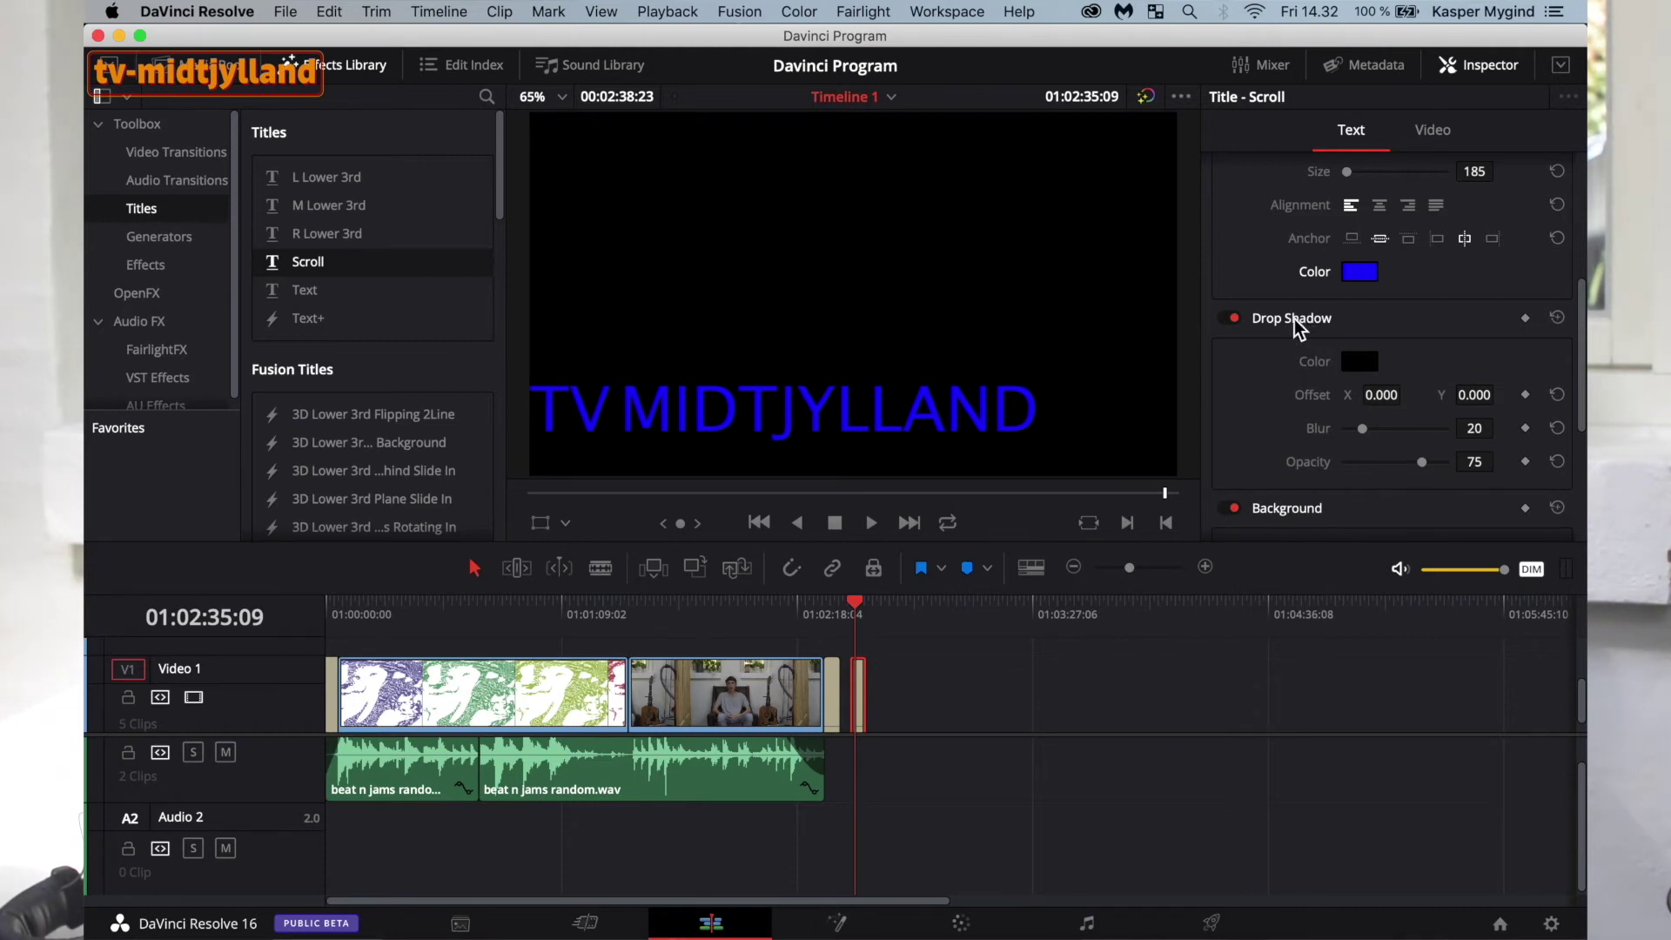
Set the title's drop shadow blur to 49 and its opacity to 100, checking the text at a later frame.
drag(1345, 433, 1399, 435)
mouse_move(860, 687)
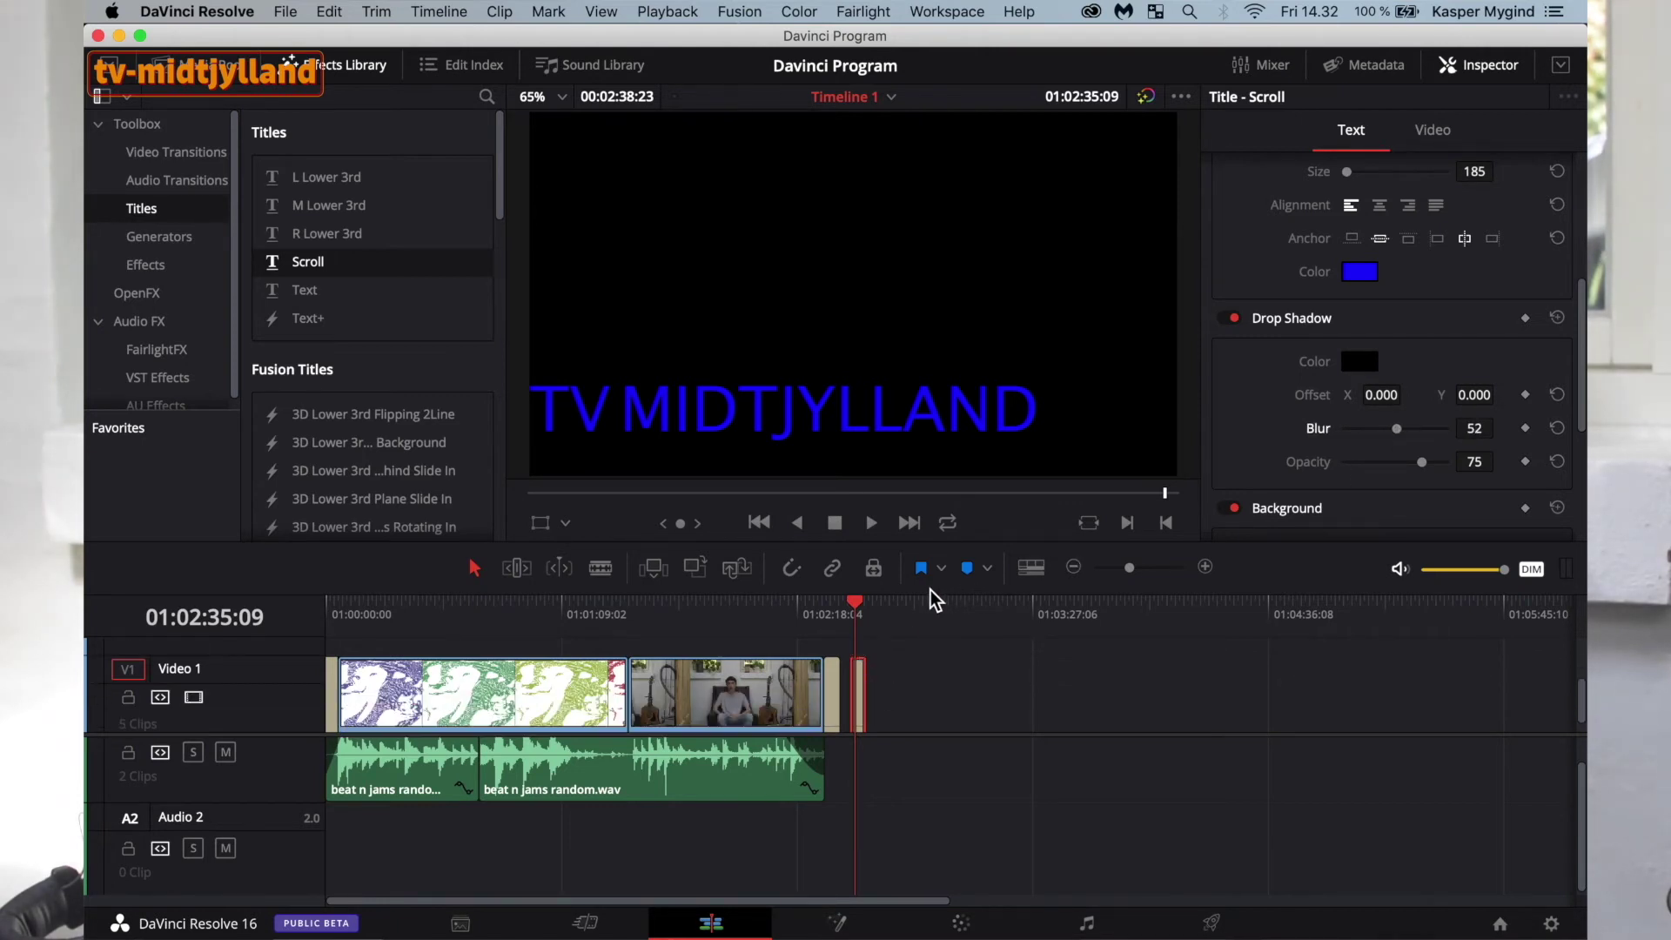
drag(862, 617, 861, 614)
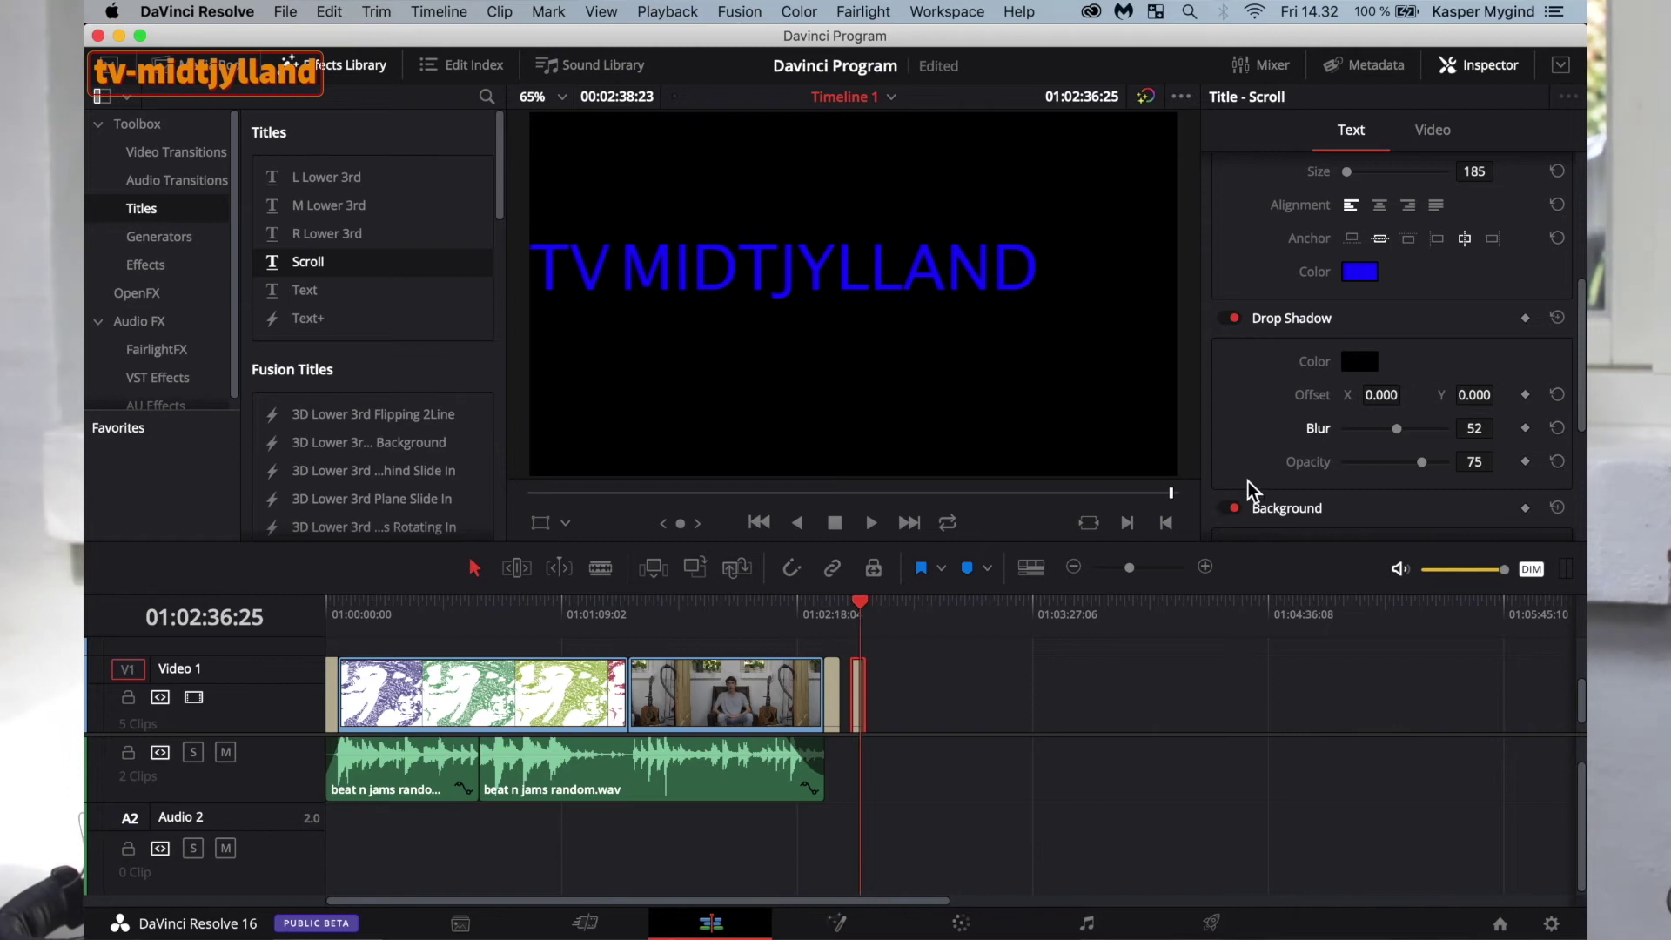
drag(1419, 464, 1394, 431)
Set the title's drop shadow color to yellow and its blur to 78.
click(1370, 362)
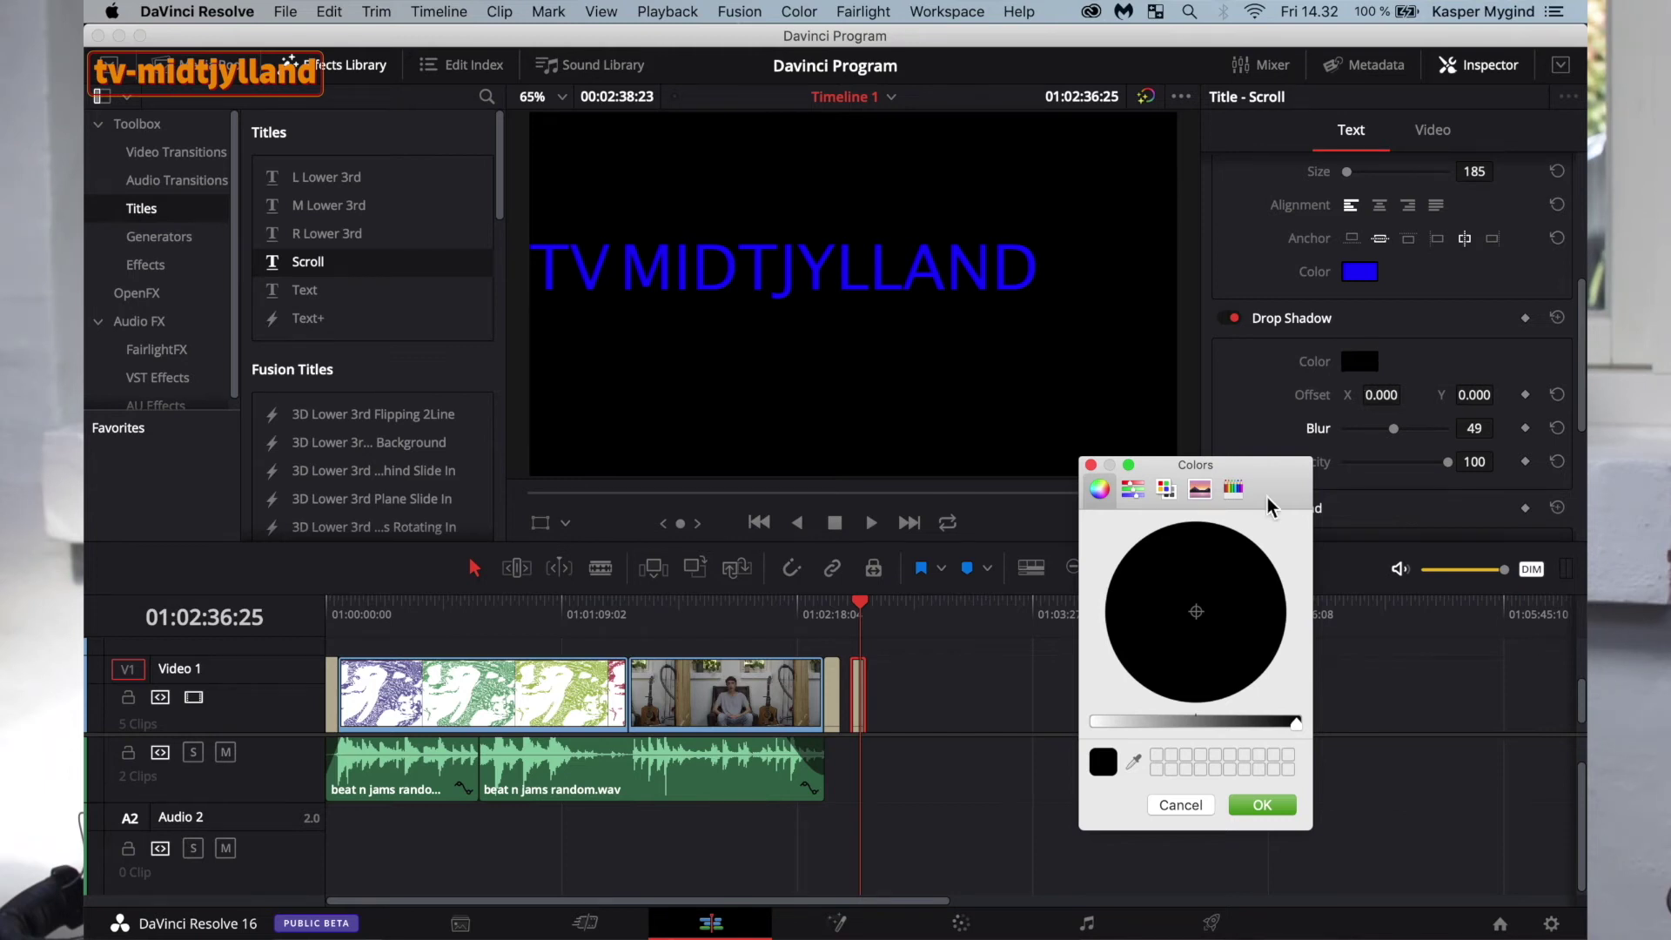
drag(1158, 726, 1094, 721)
drag(1189, 659, 1231, 538)
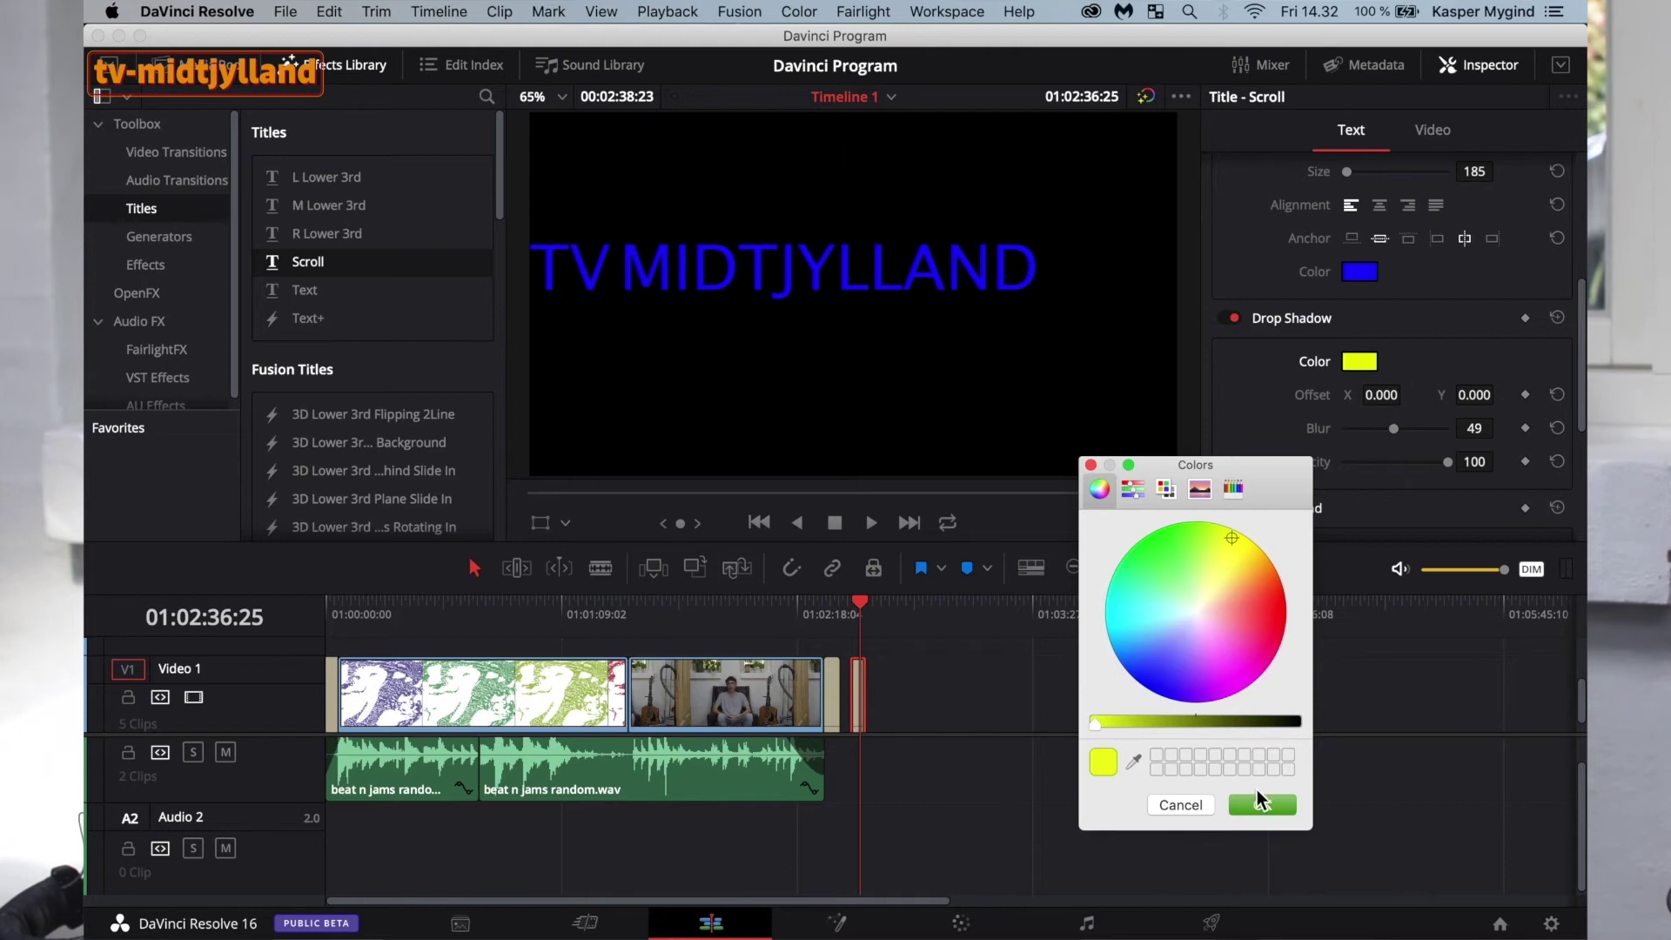
click(1259, 801)
drag(1450, 459, 1426, 434)
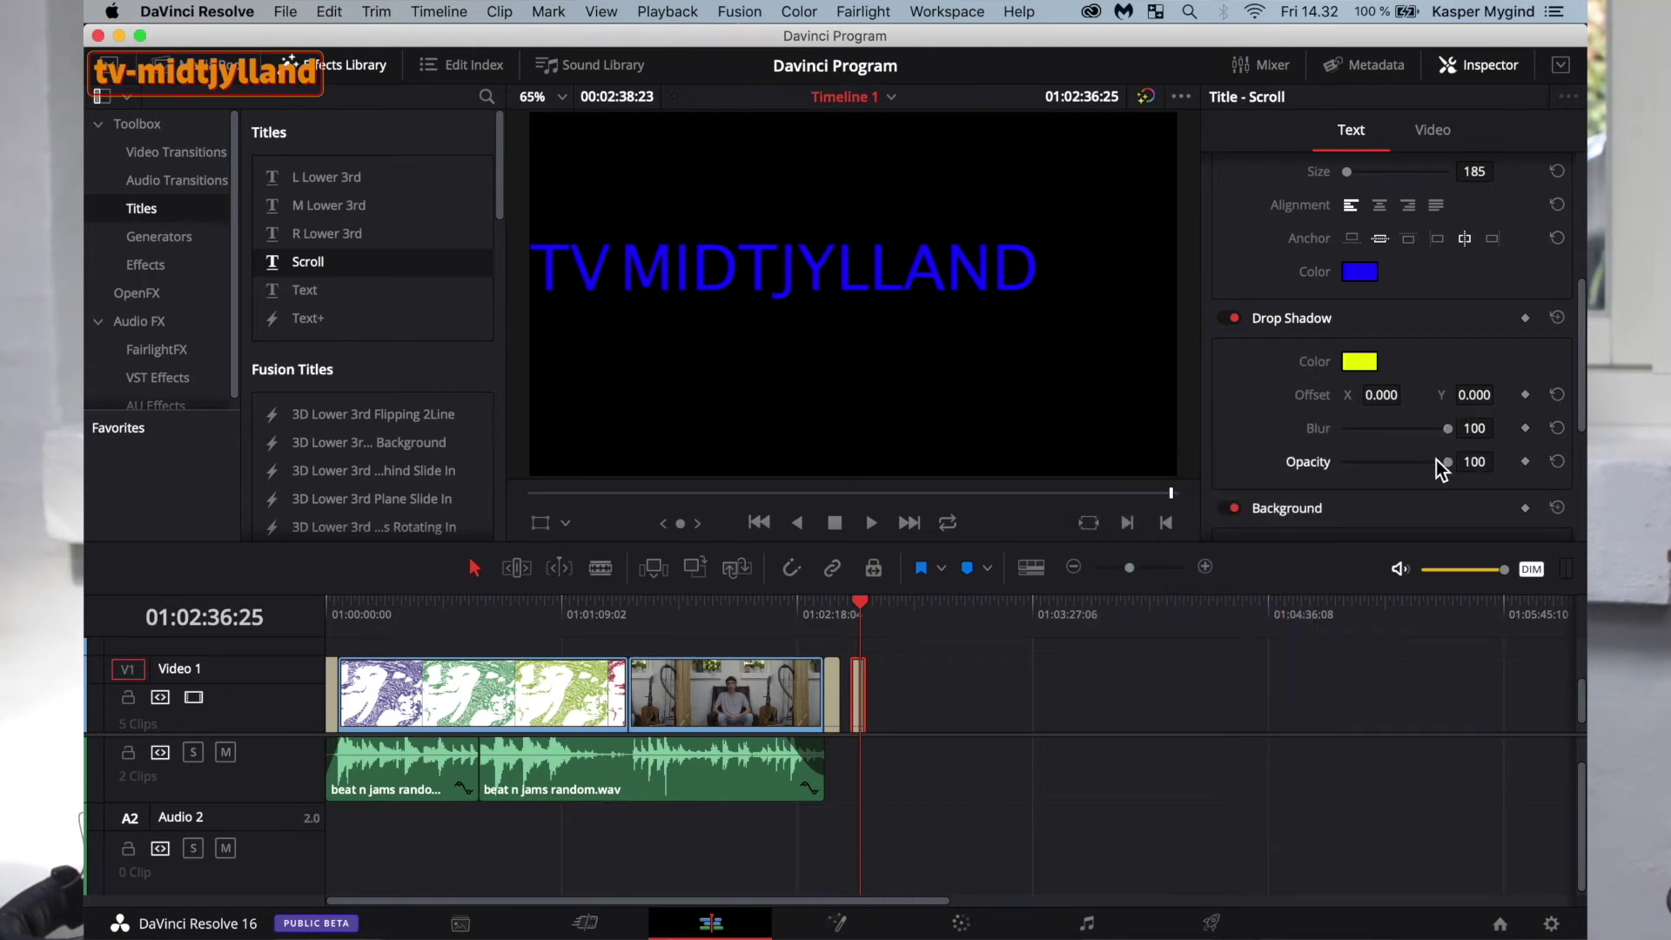
drag(1439, 426, 1448, 426)
Set the Scroll title's background color to bright green.
scroll(1297, 434, down, 3)
scroll(1328, 441, up, 1)
scroll(1328, 440, down, 1)
click(1360, 461)
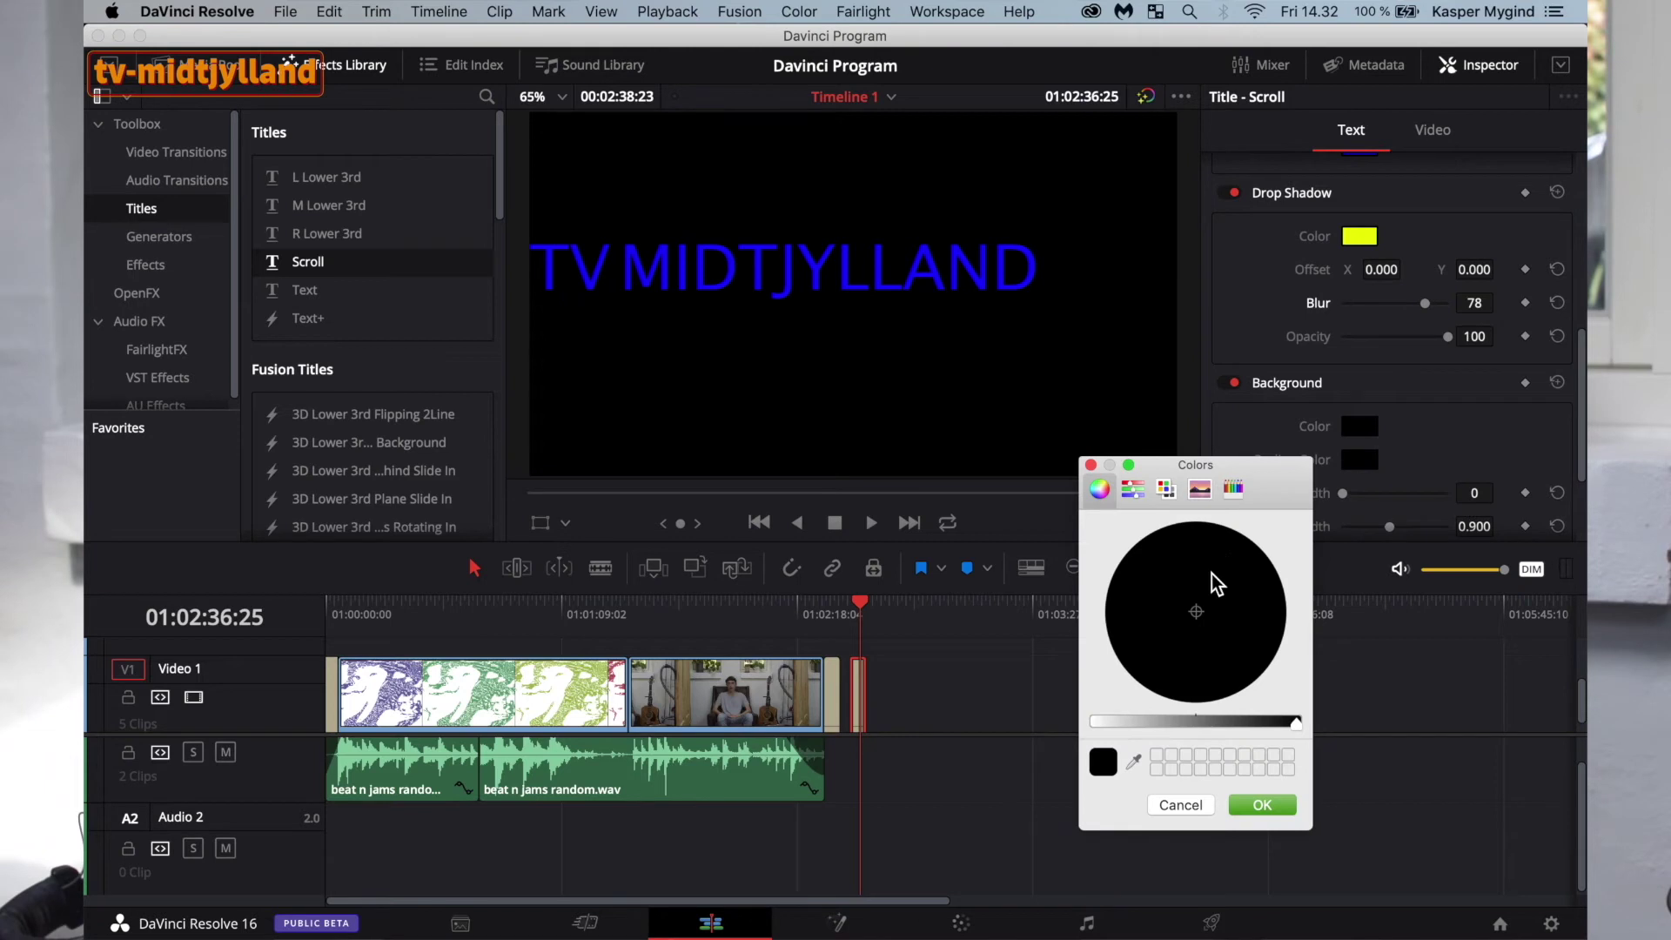
click(1134, 490)
click(1101, 488)
click(1174, 641)
drag(1167, 722, 1093, 723)
drag(1189, 571, 1156, 541)
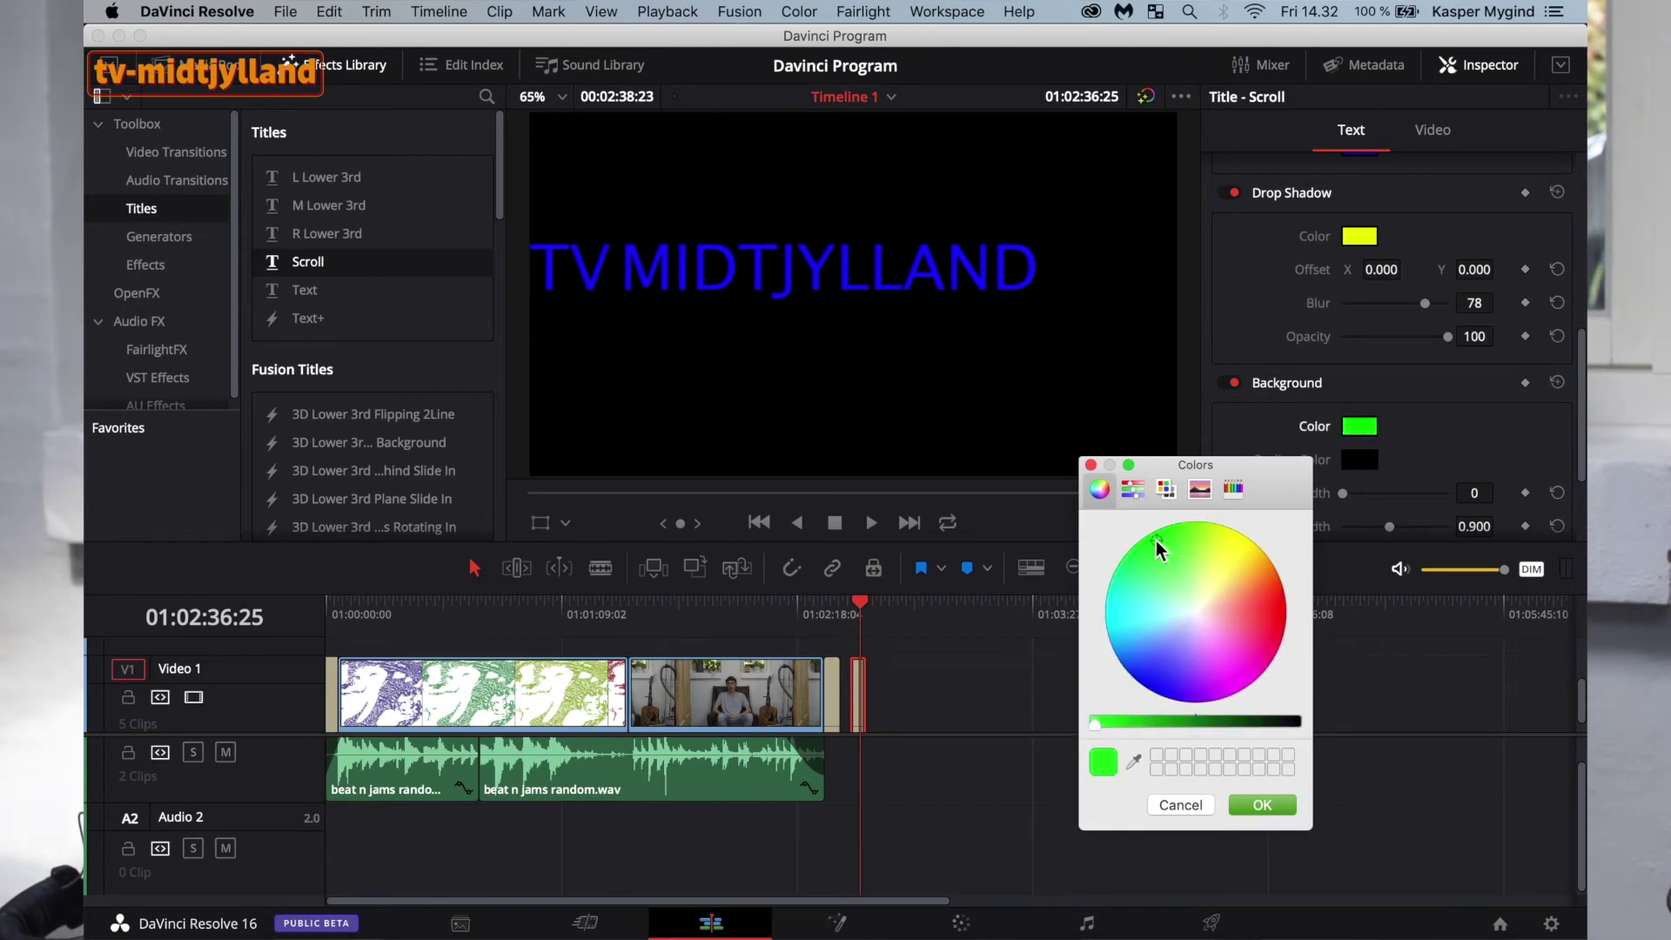
click(1261, 805)
Set the title background's outline width to 3.
scroll(1394, 458, down, 3)
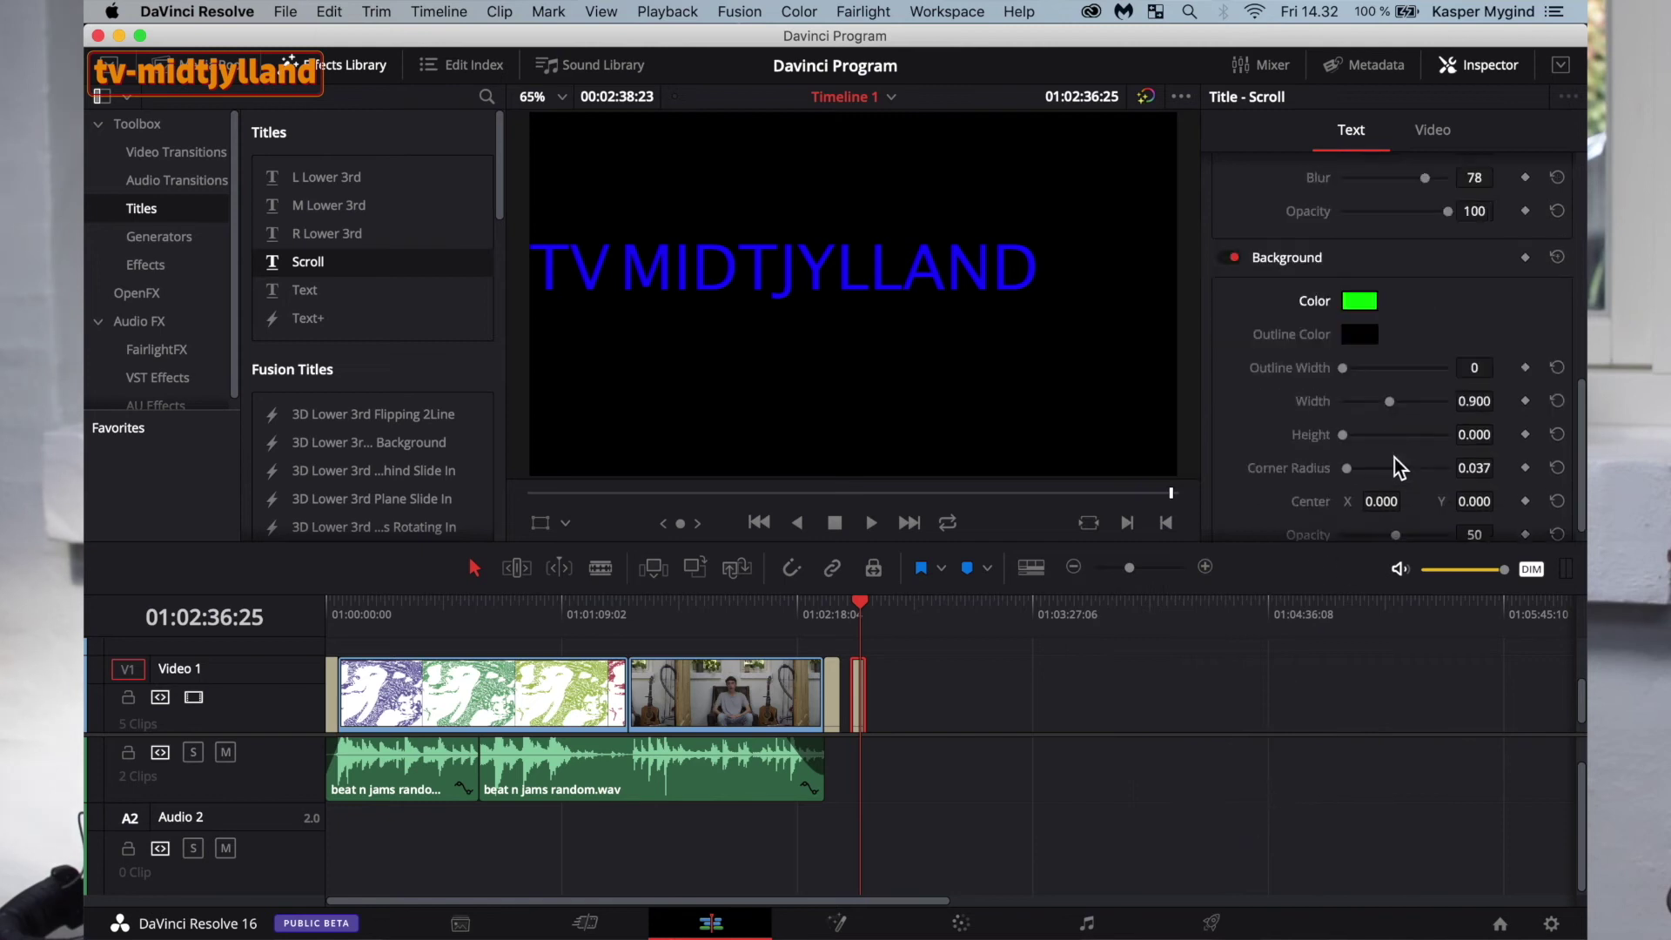
drag(1351, 384, 1392, 374)
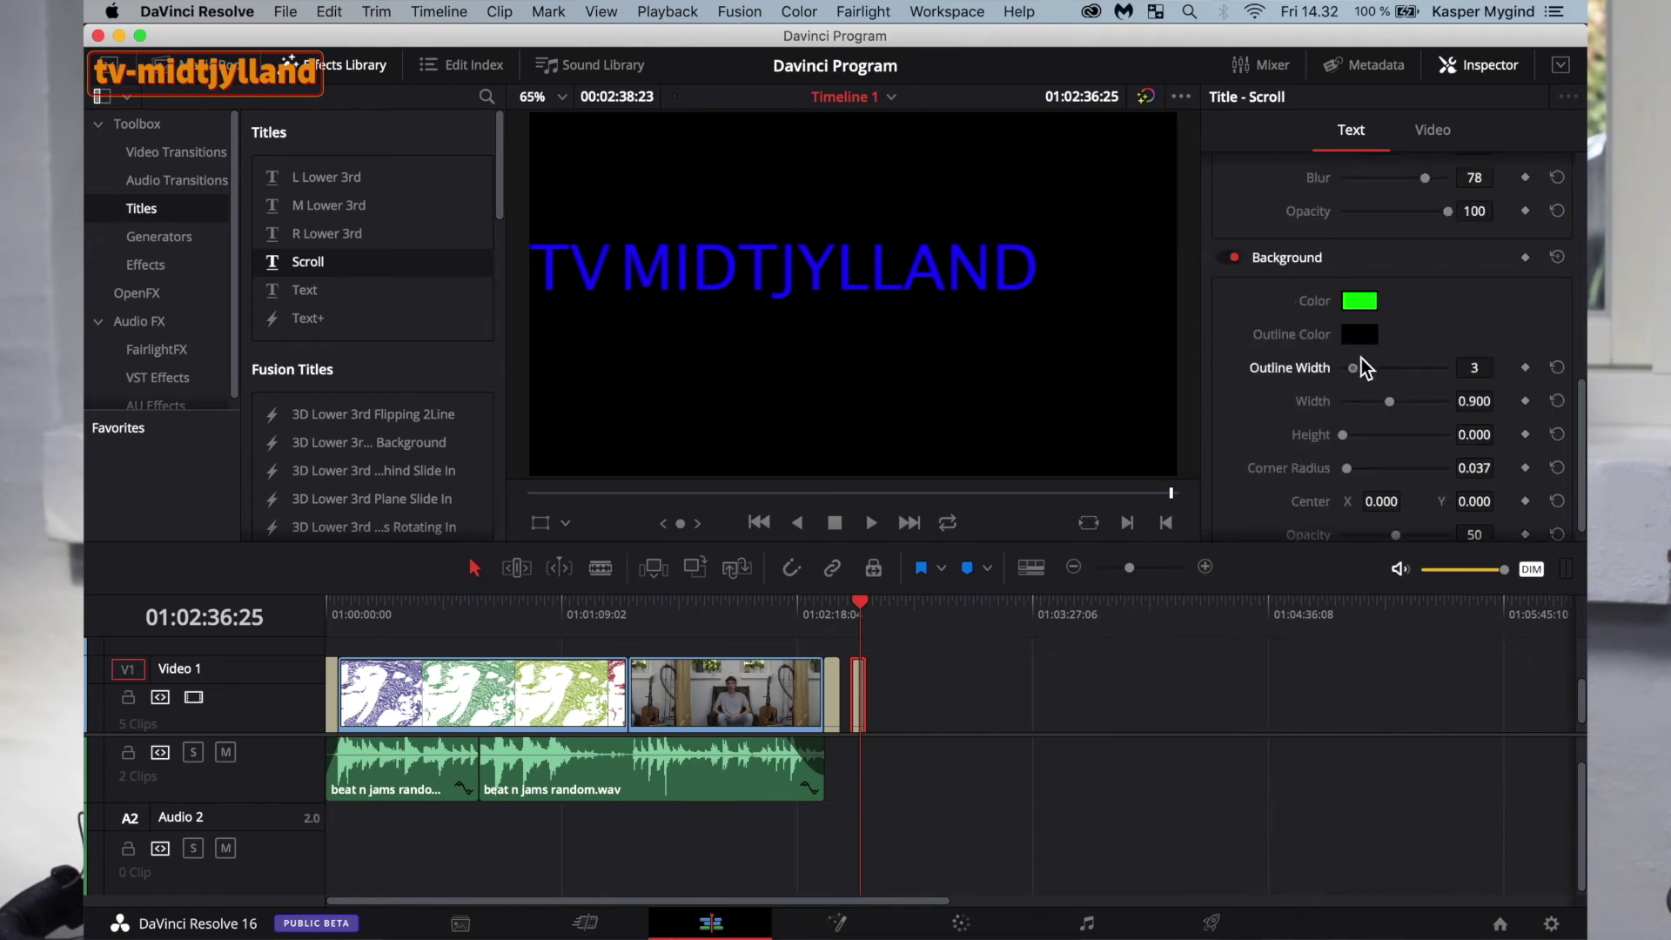
scroll(1361, 358, up, 3)
Move the Scroll title onto the Video 3 track above the timeline's opening footage and play it back.
drag(856, 602, 763, 609)
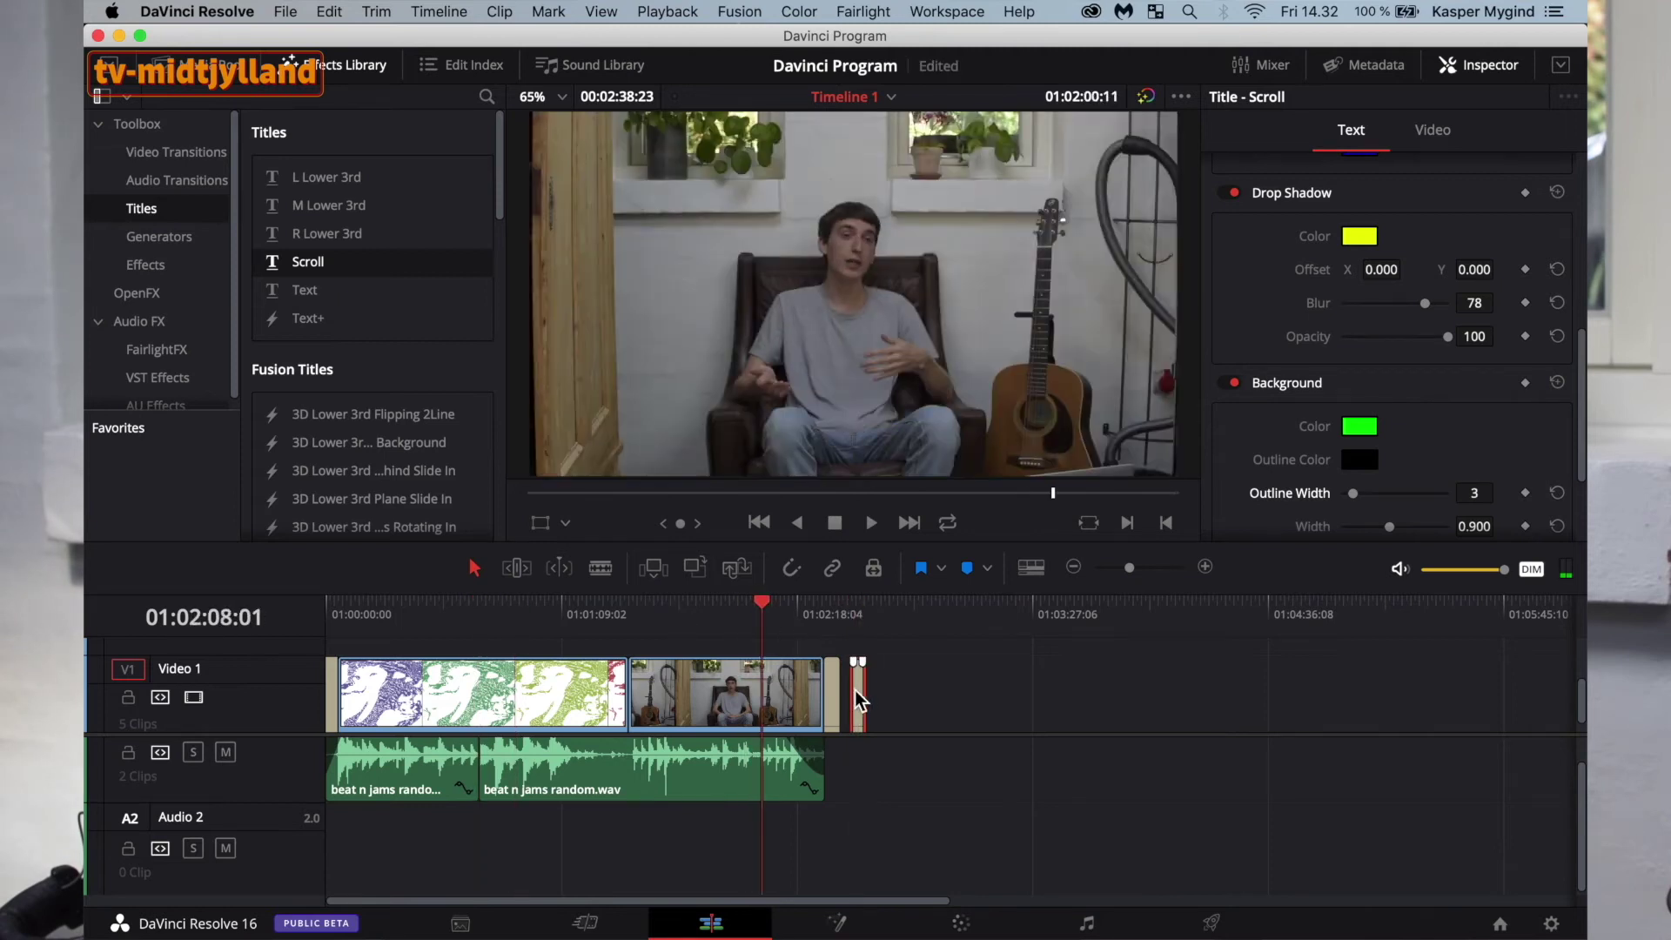
drag(860, 692, 379, 612)
click(377, 611)
key(space)
scroll(417, 672, up, 3)
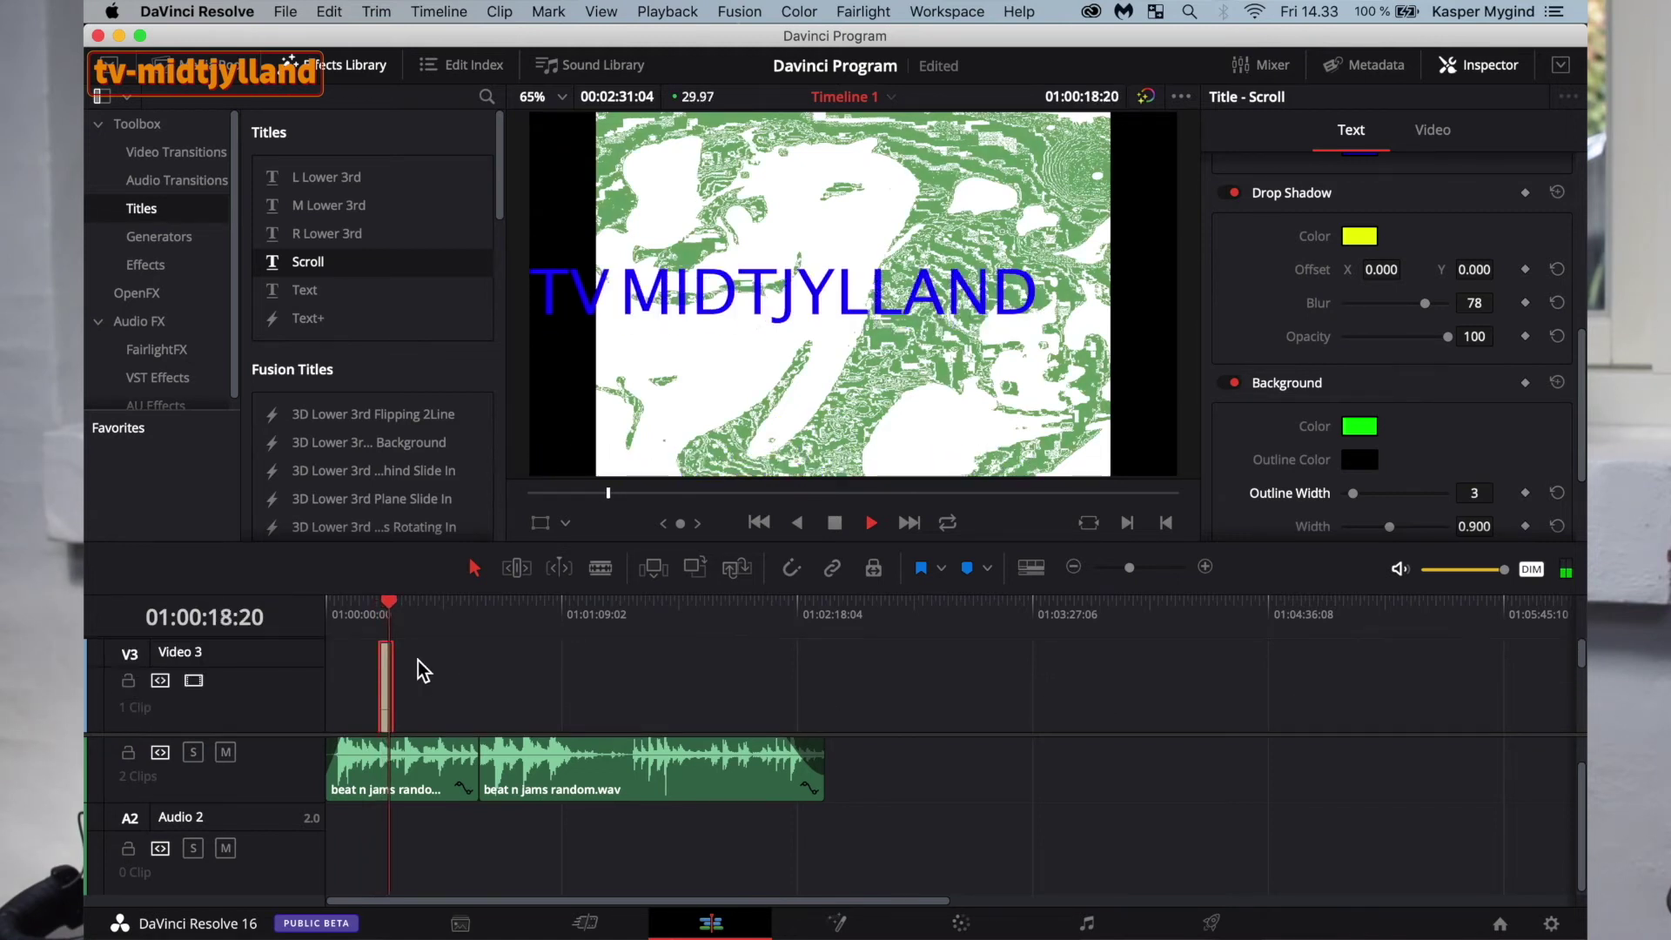
key(space)
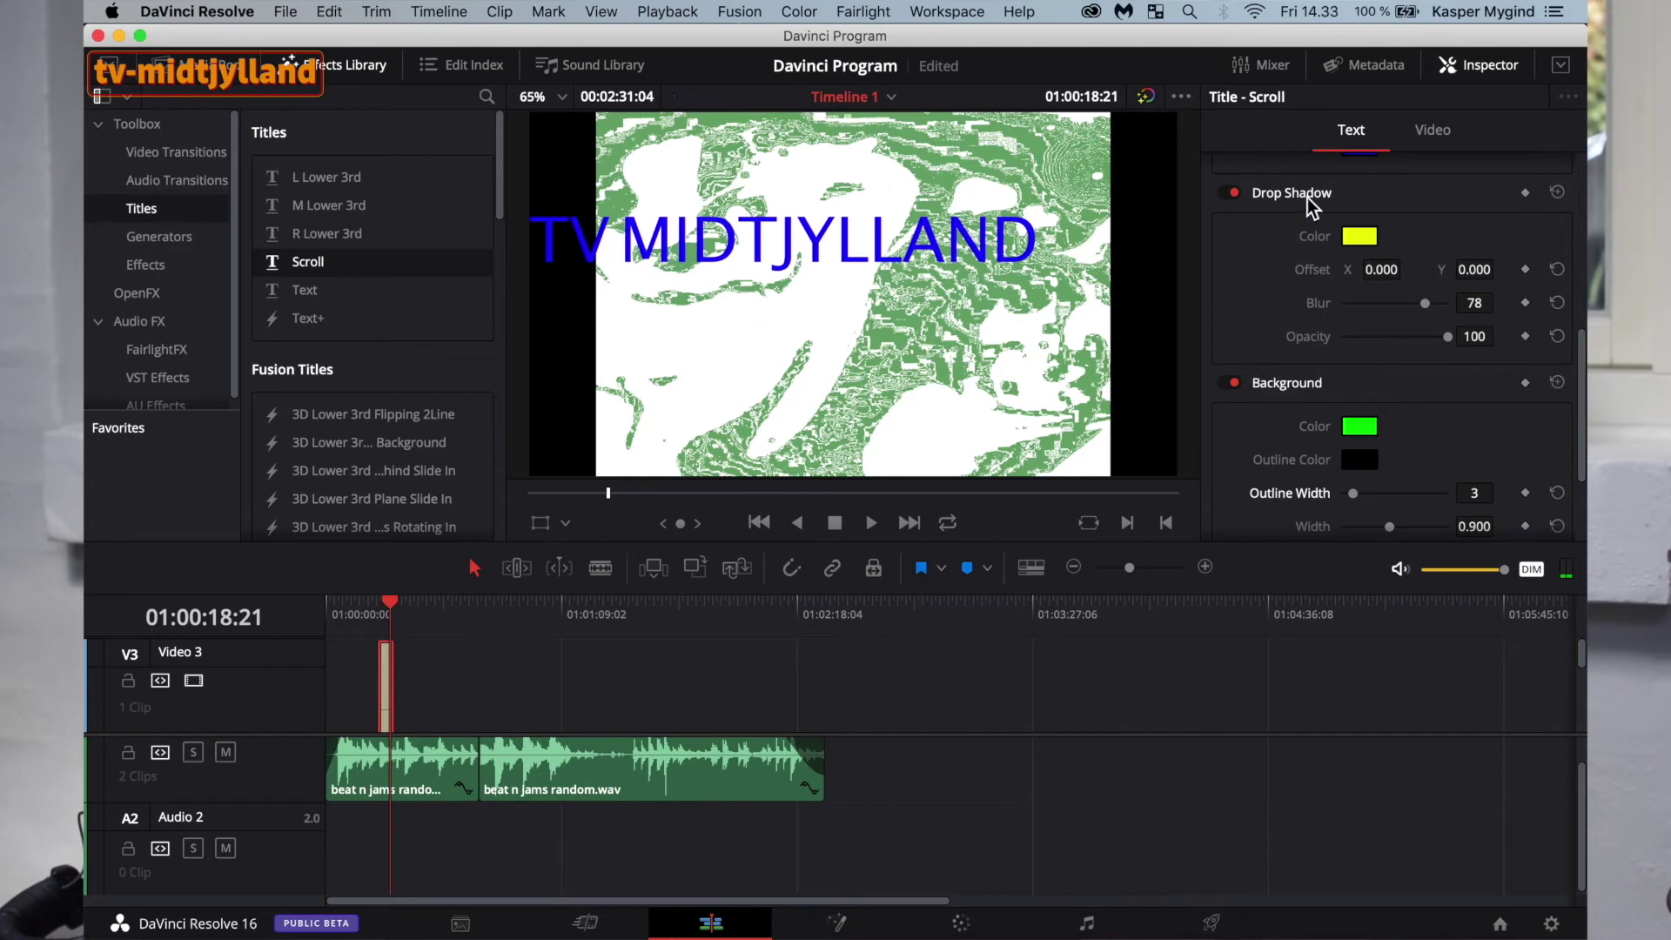
Change the title's drop shadow color to light green.
click(1358, 237)
click(1166, 556)
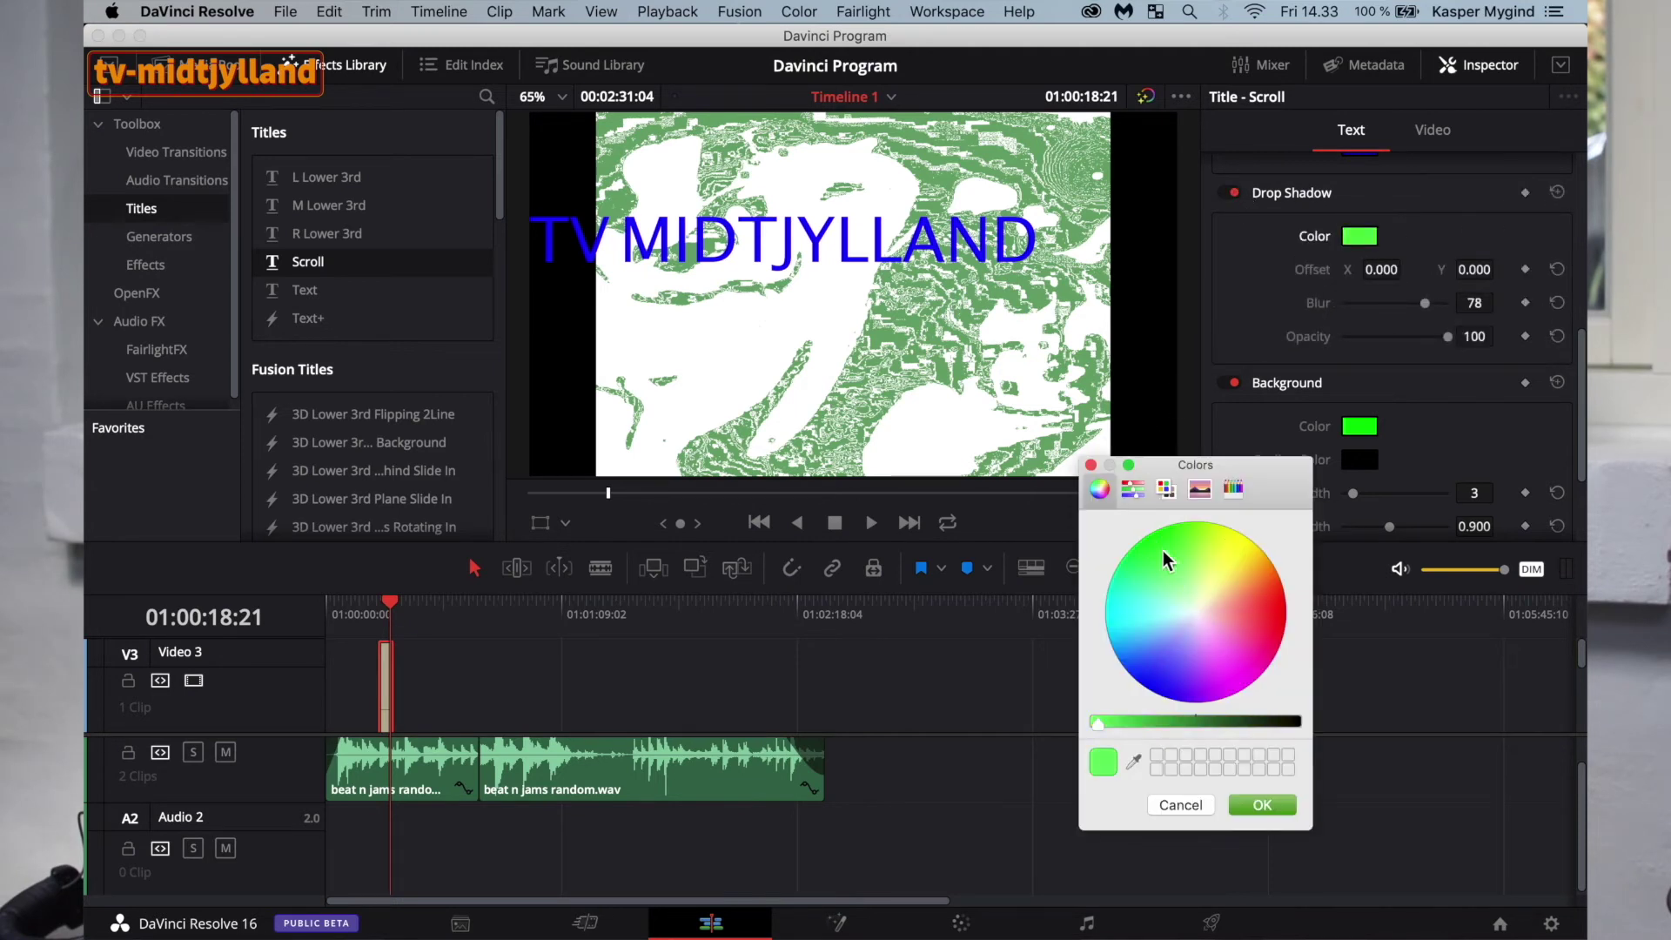
click(1257, 813)
Review the title's text settings and enlarge its text size to 669.
scroll(1414, 322, down, 3)
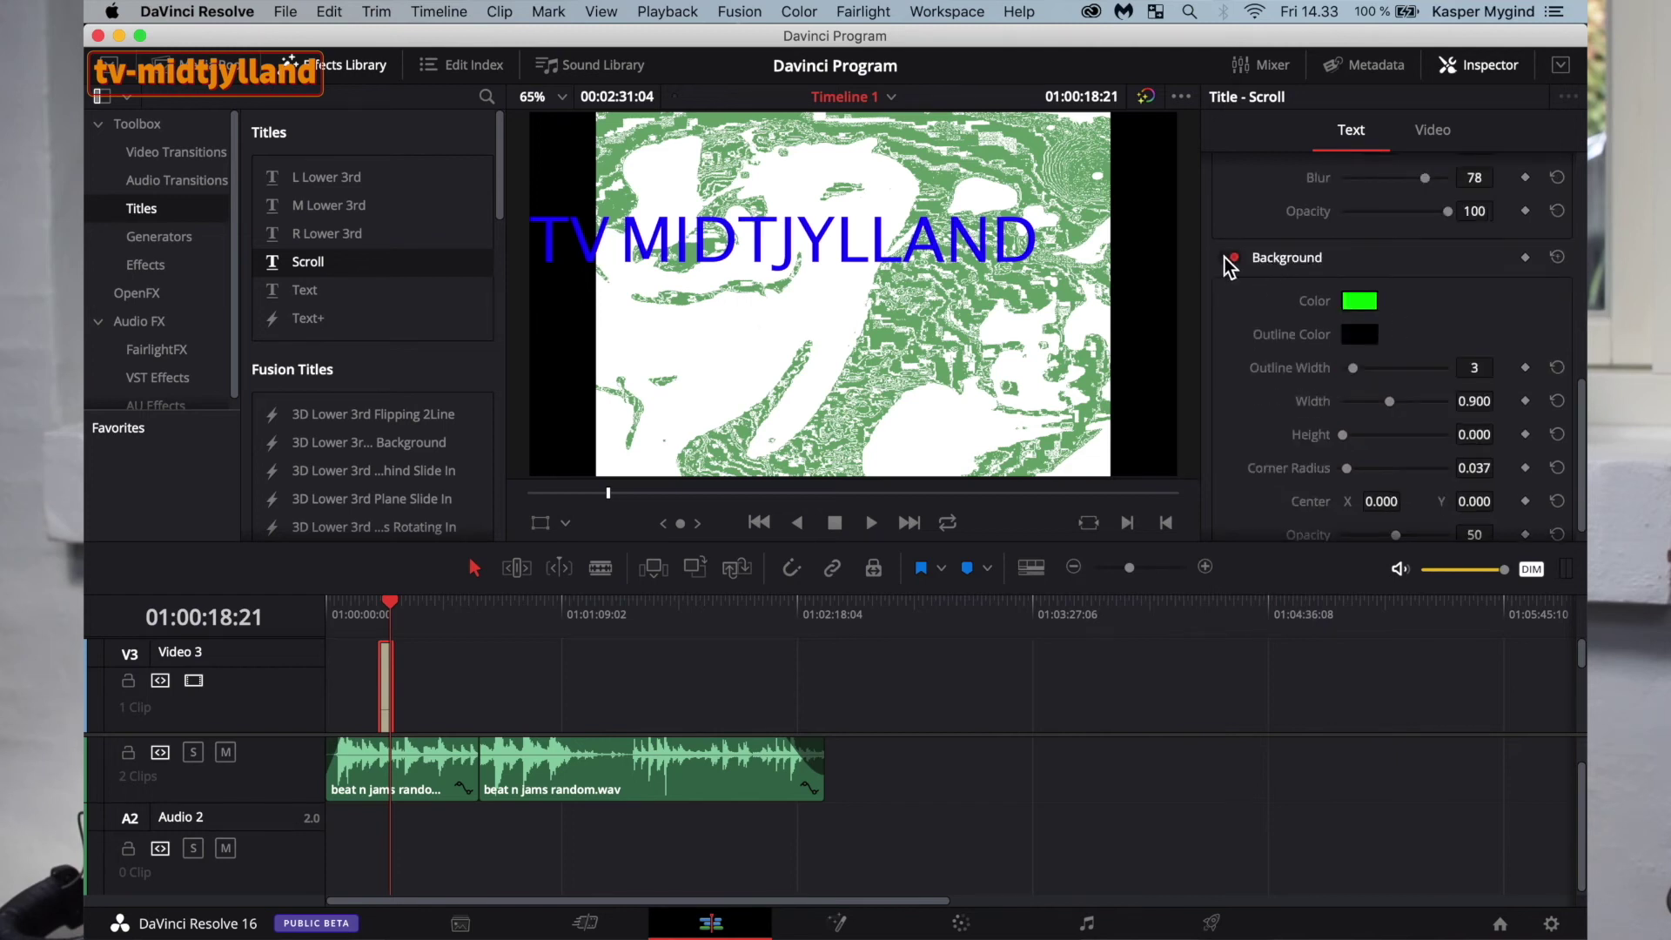
scroll(1269, 279, up, 4)
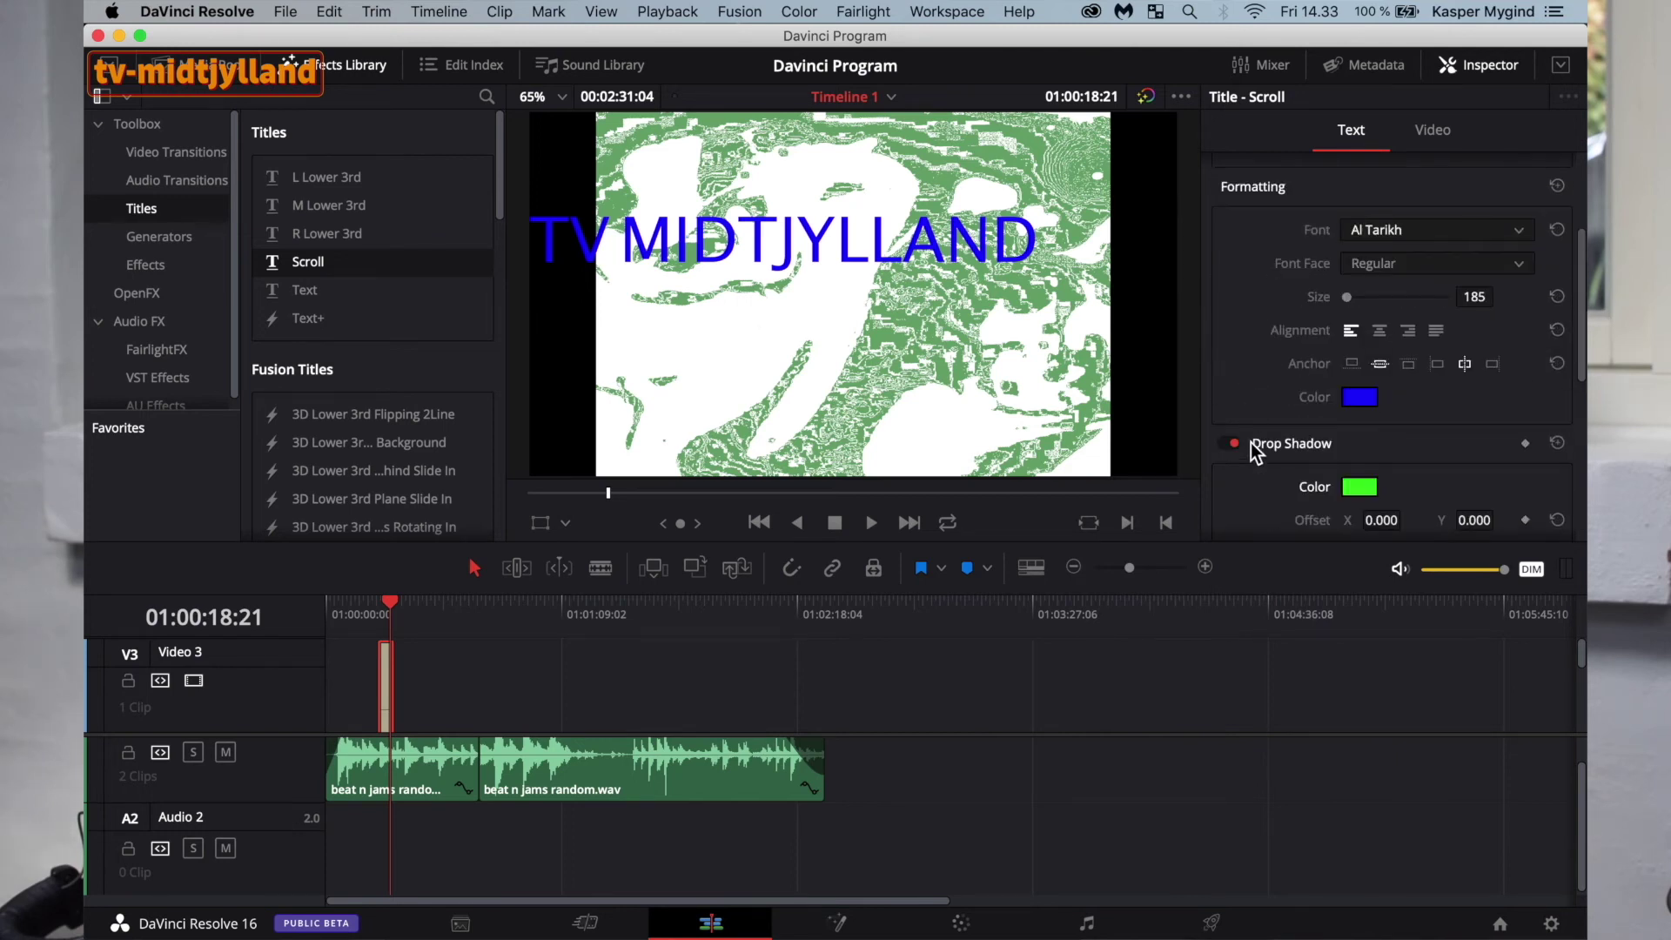
scroll(1252, 449, down, 5)
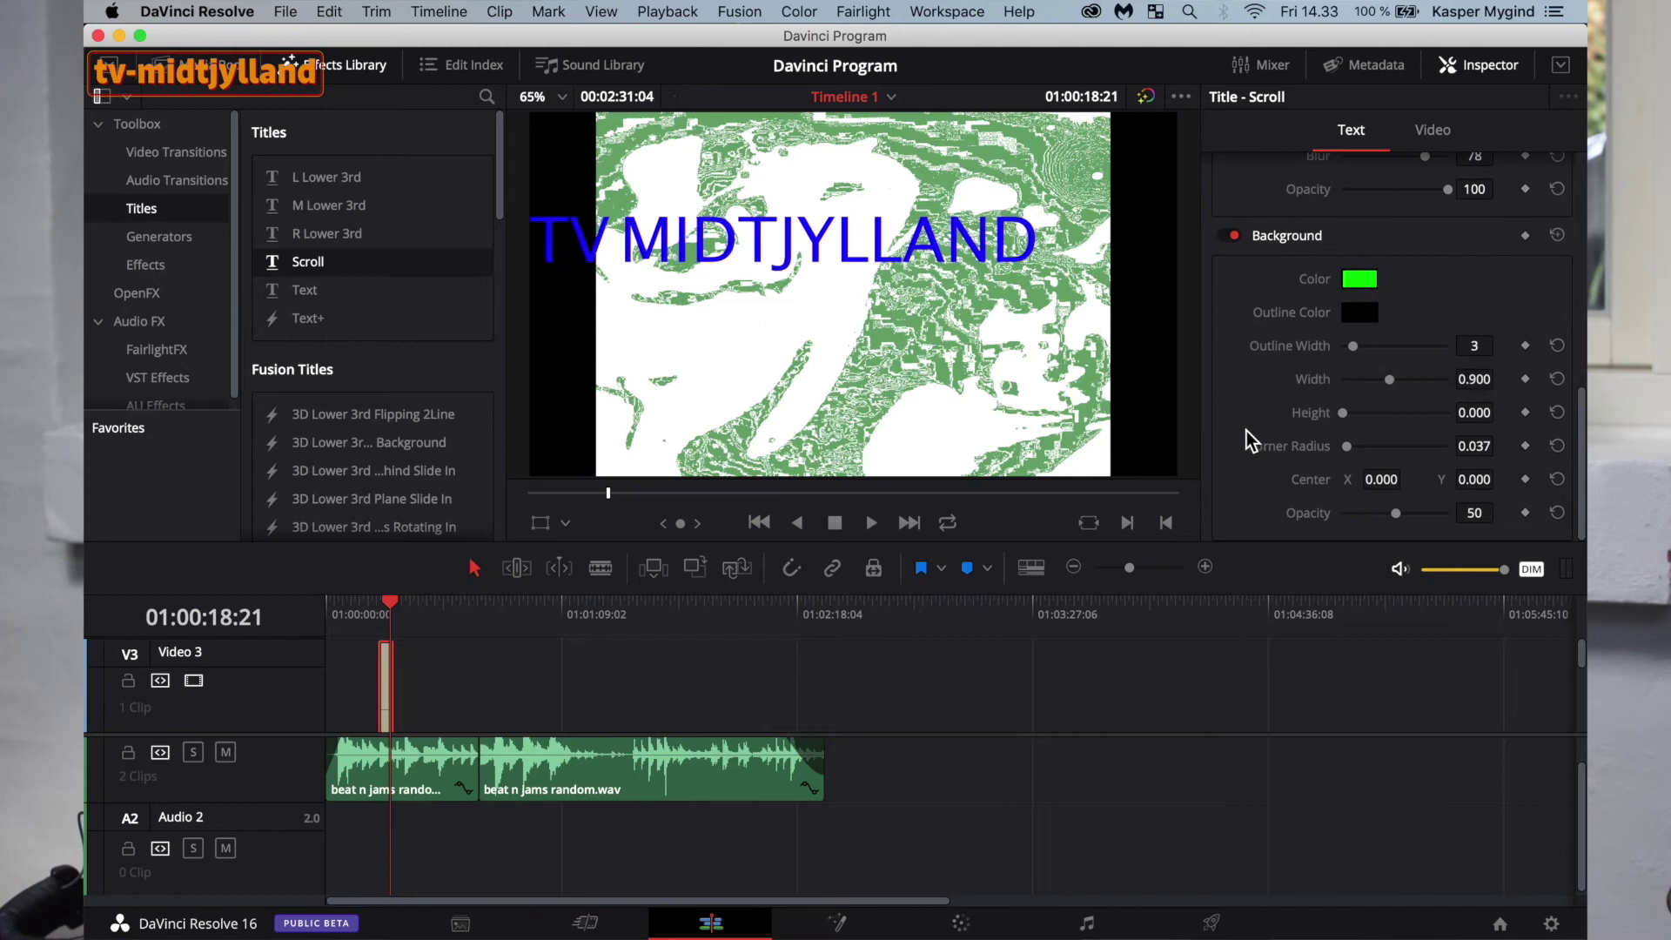
scroll(1361, 373, up, 5)
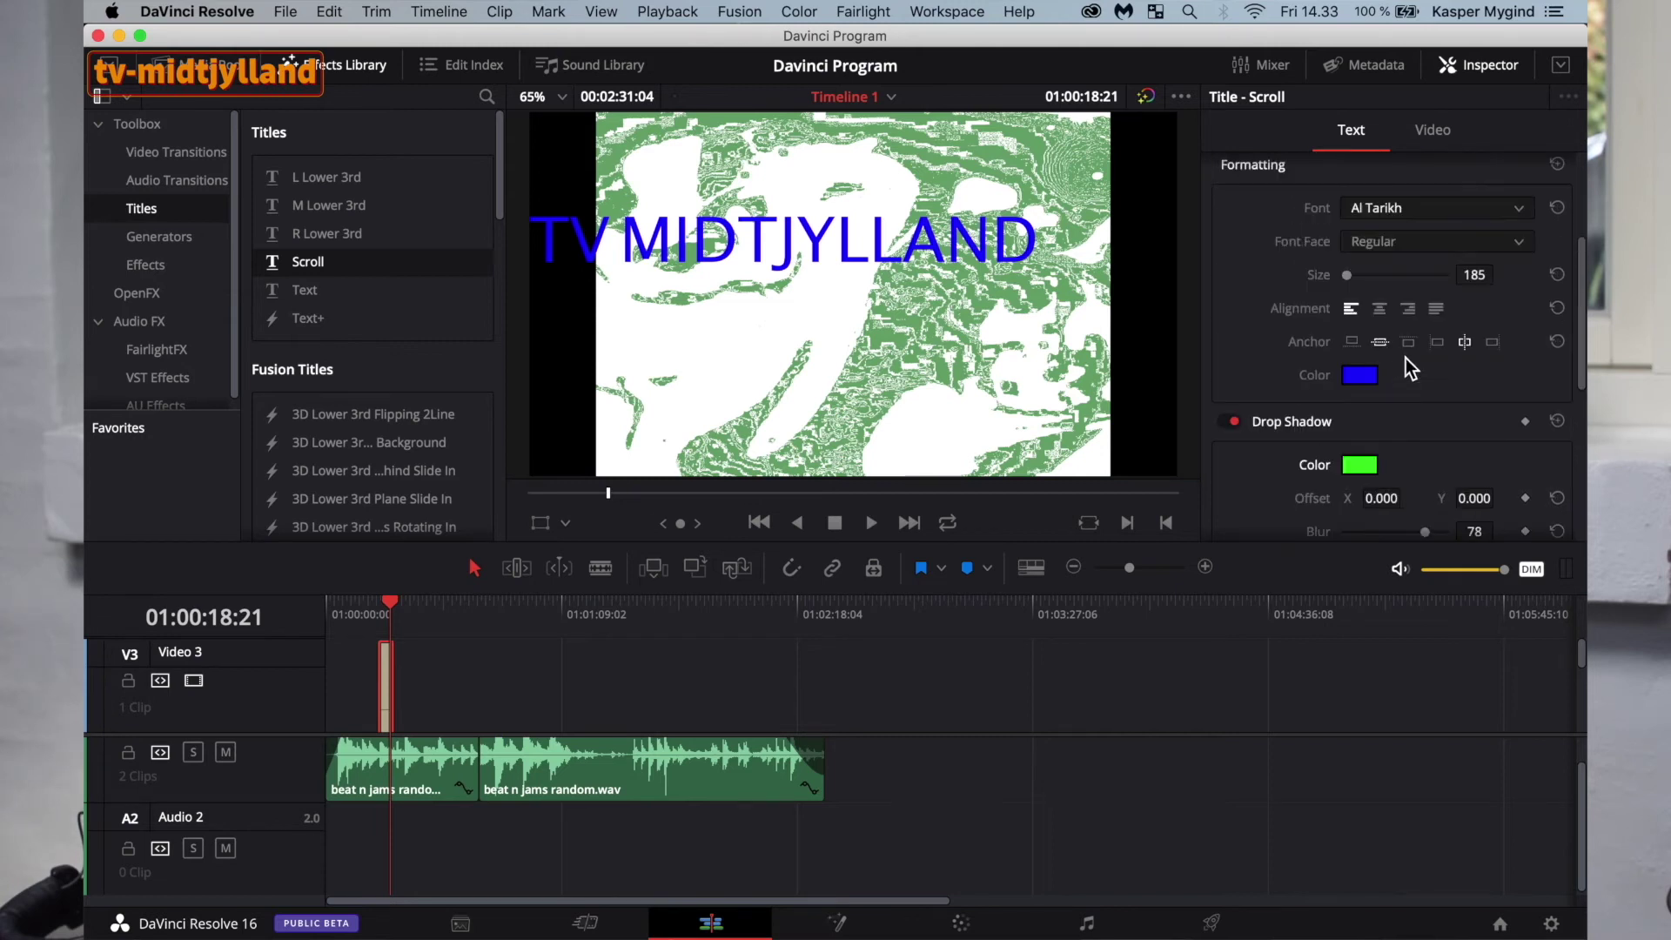
scroll(1485, 413, down, 3)
scroll(1417, 340, up, 5)
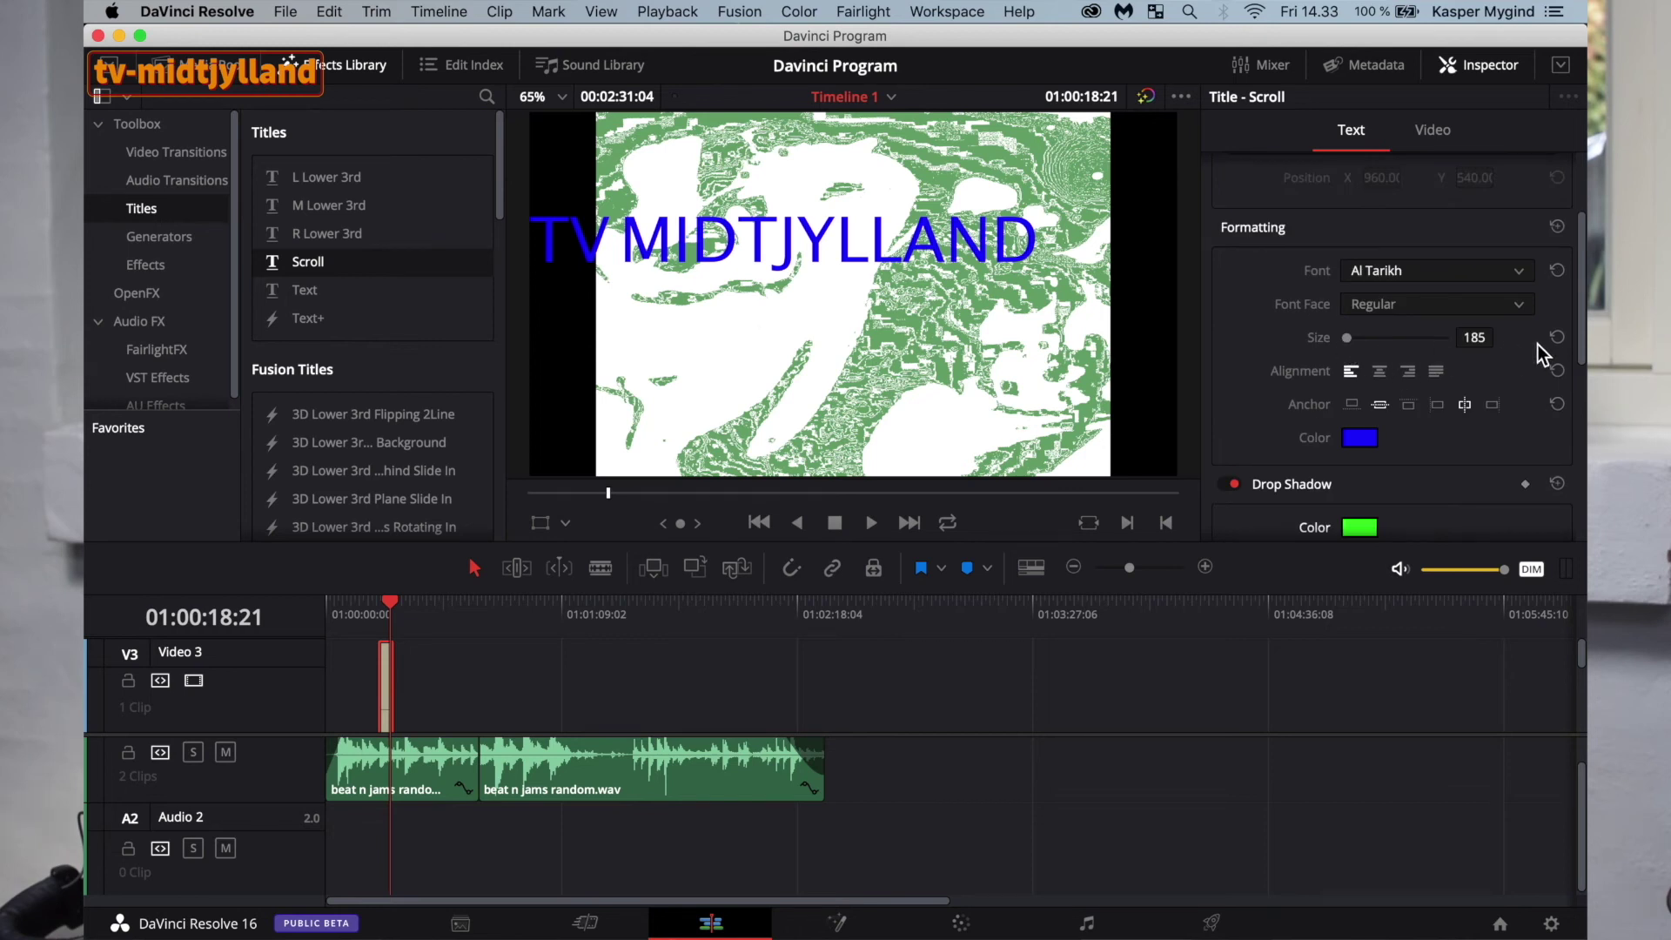
mouse_move(1349, 339)
mouse_down()
mouse_move(1422, 346)
mouse_move(1349, 349)
mouse_move(1368, 346)
mouse_up()
click(1445, 139)
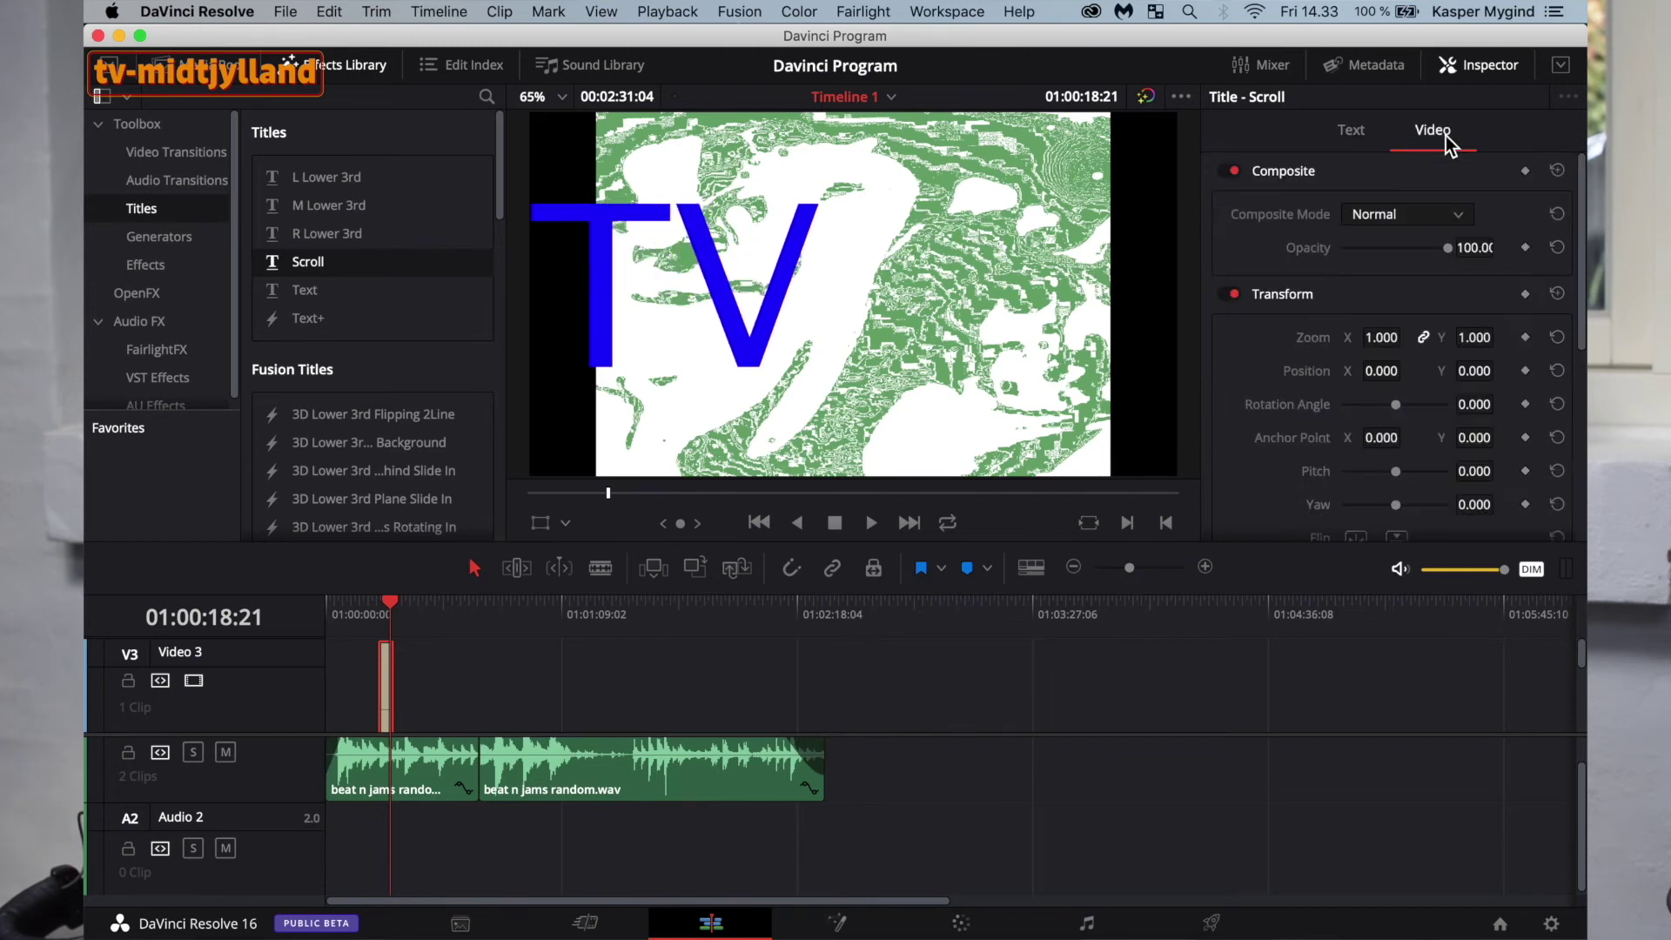
click(1380, 138)
Try lowering the Scroll title's opacity, and return it to 100.
scroll(385, 722, down, 2)
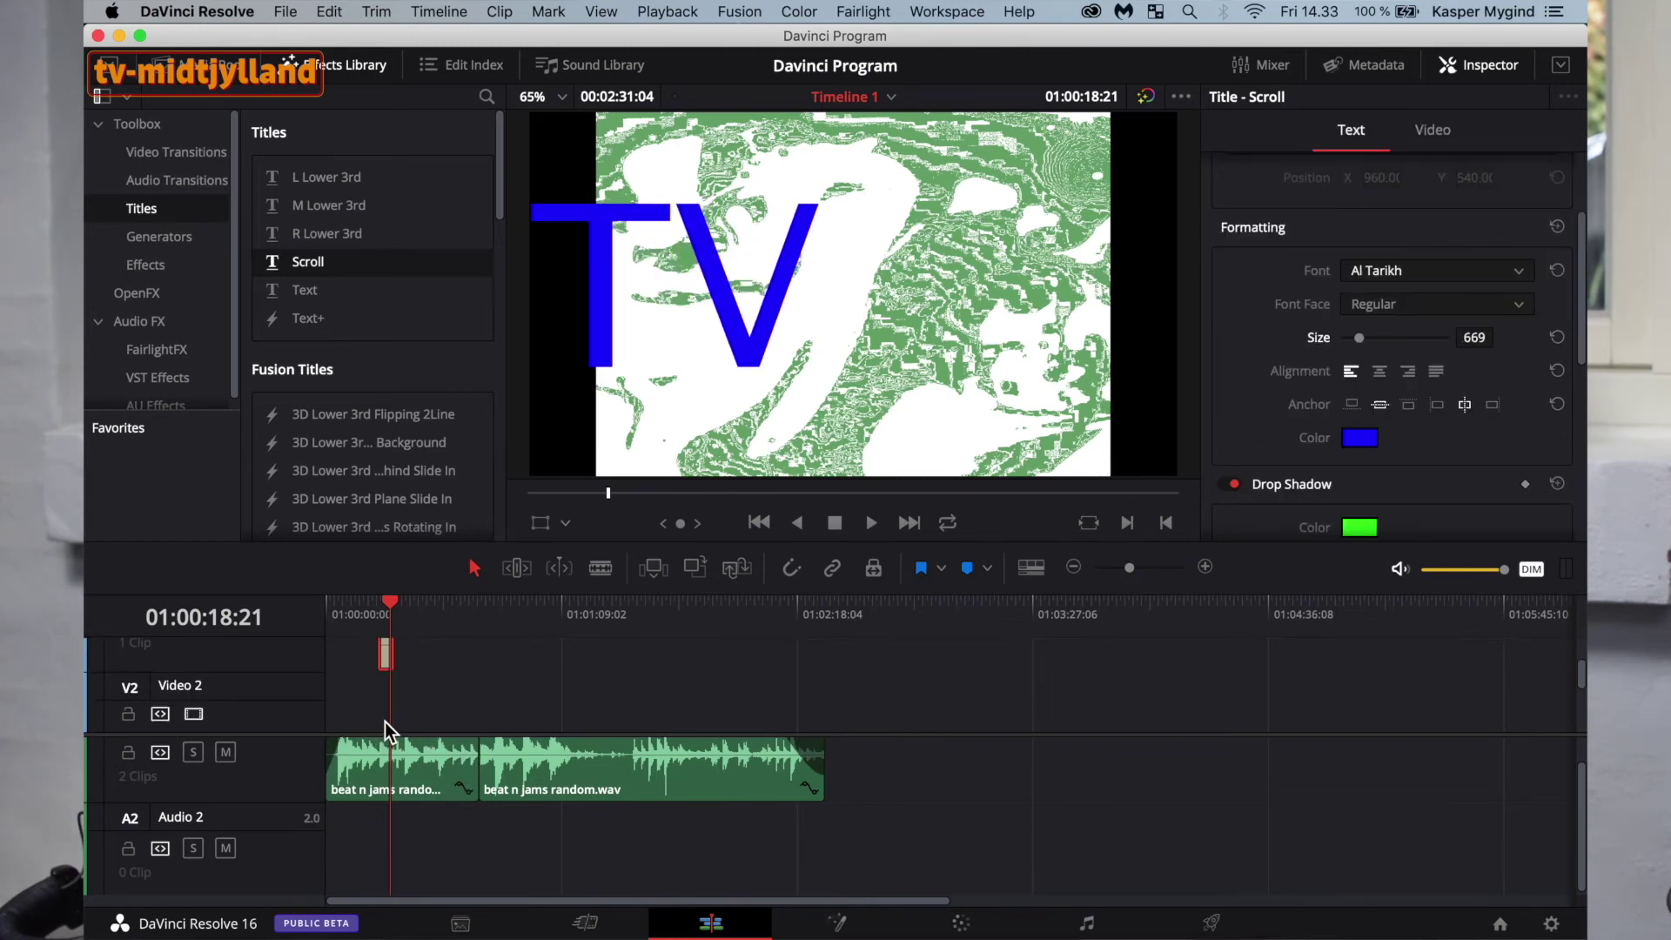
scroll(388, 701, right, 2)
click(1433, 137)
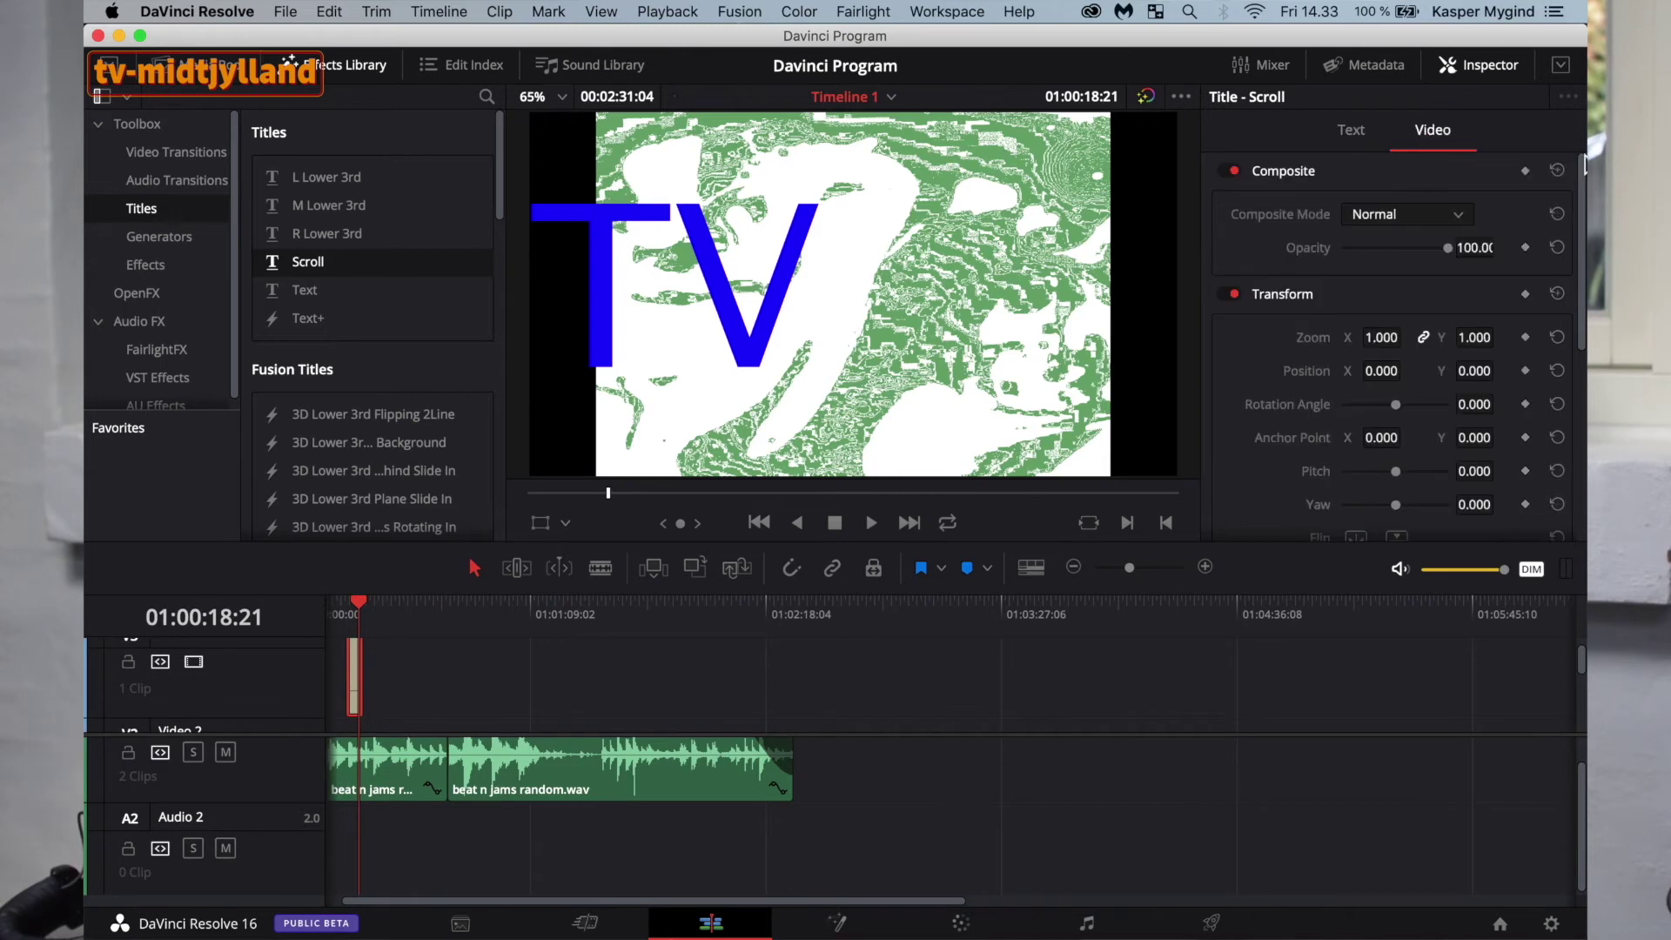
drag(1447, 255, 1353, 261)
double_click(1349, 259)
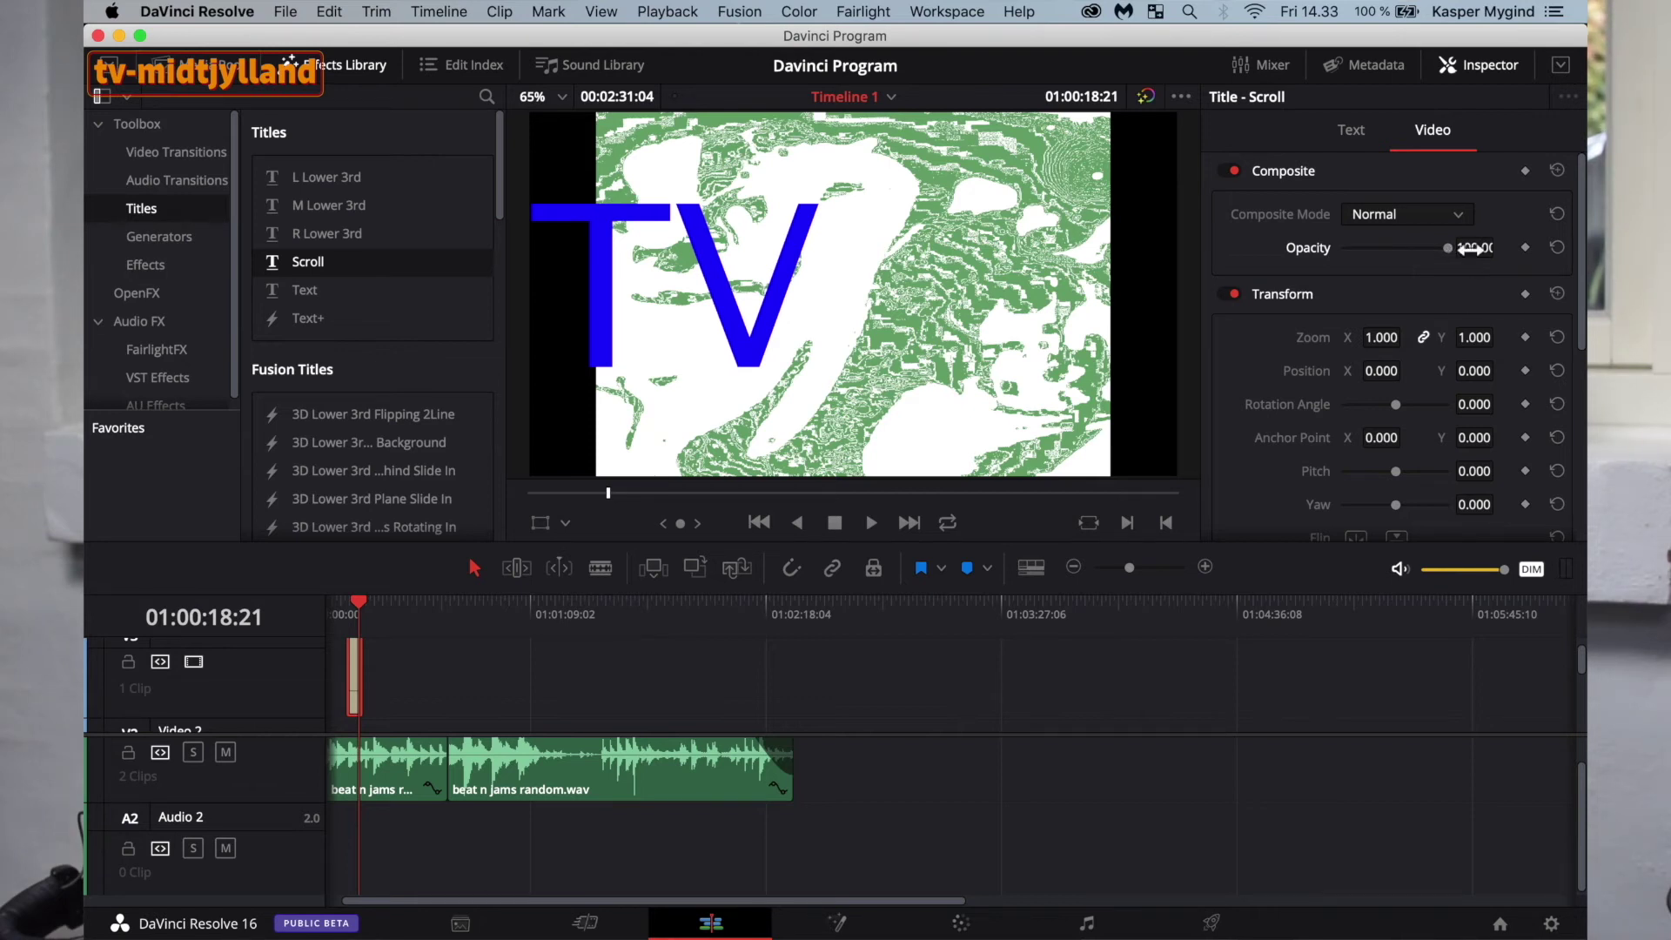
mouse_move(1463, 255)
mouse_down()
mouse_move(1359, 256)
mouse_move(1492, 268)
mouse_up()
click(1443, 221)
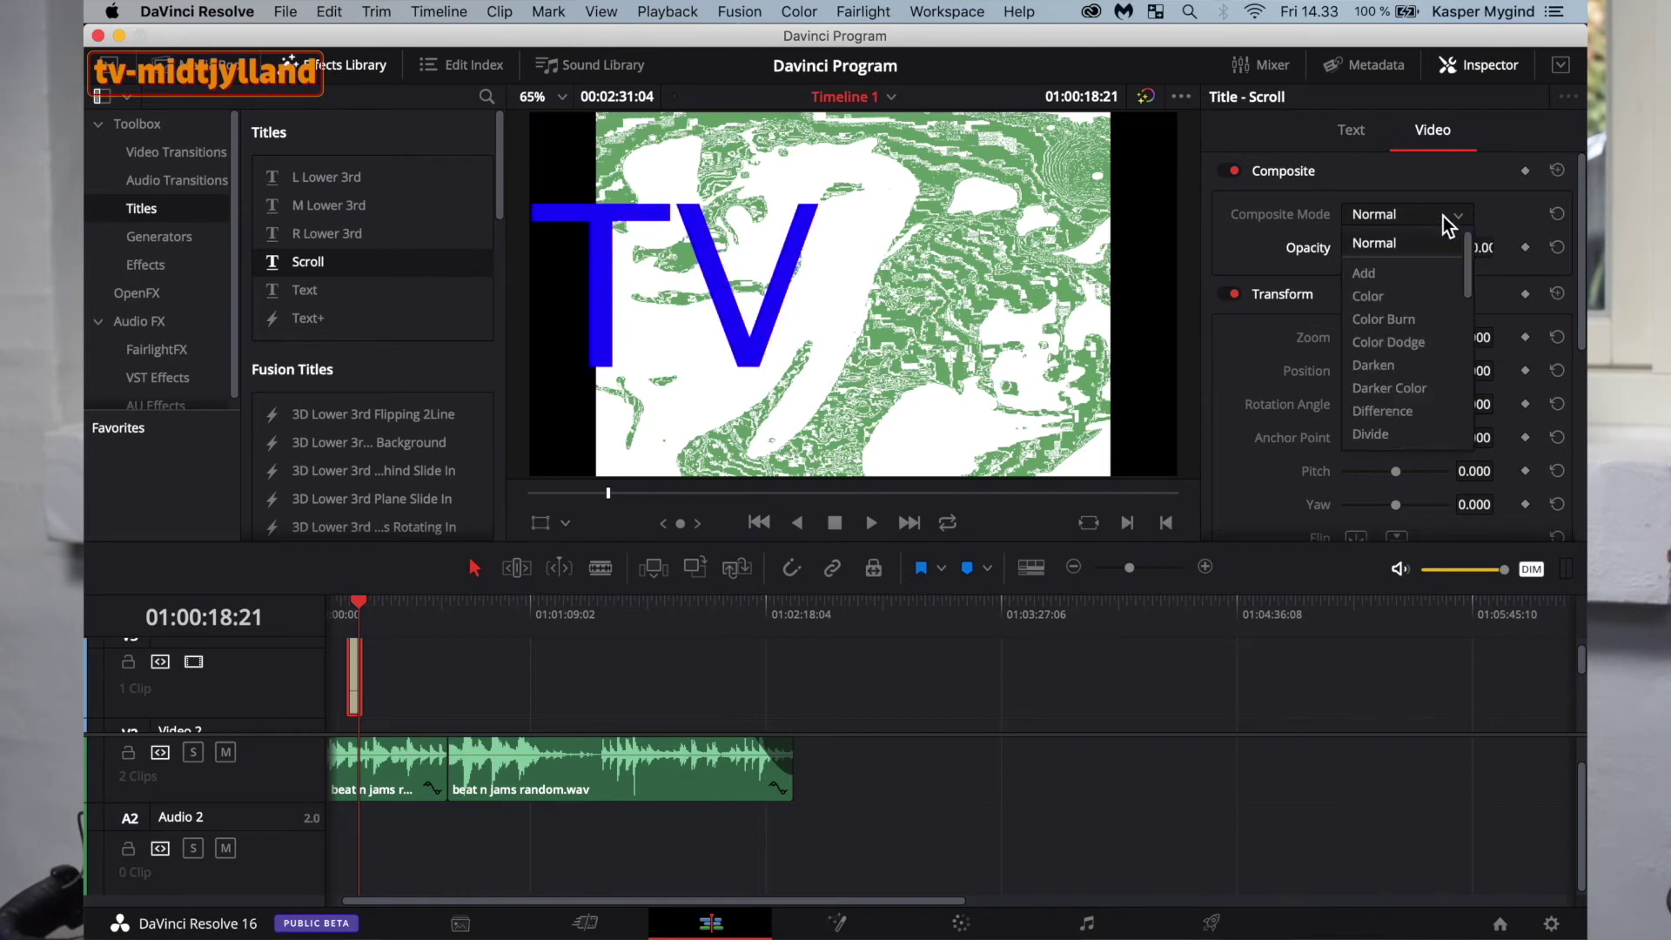
click(1447, 222)
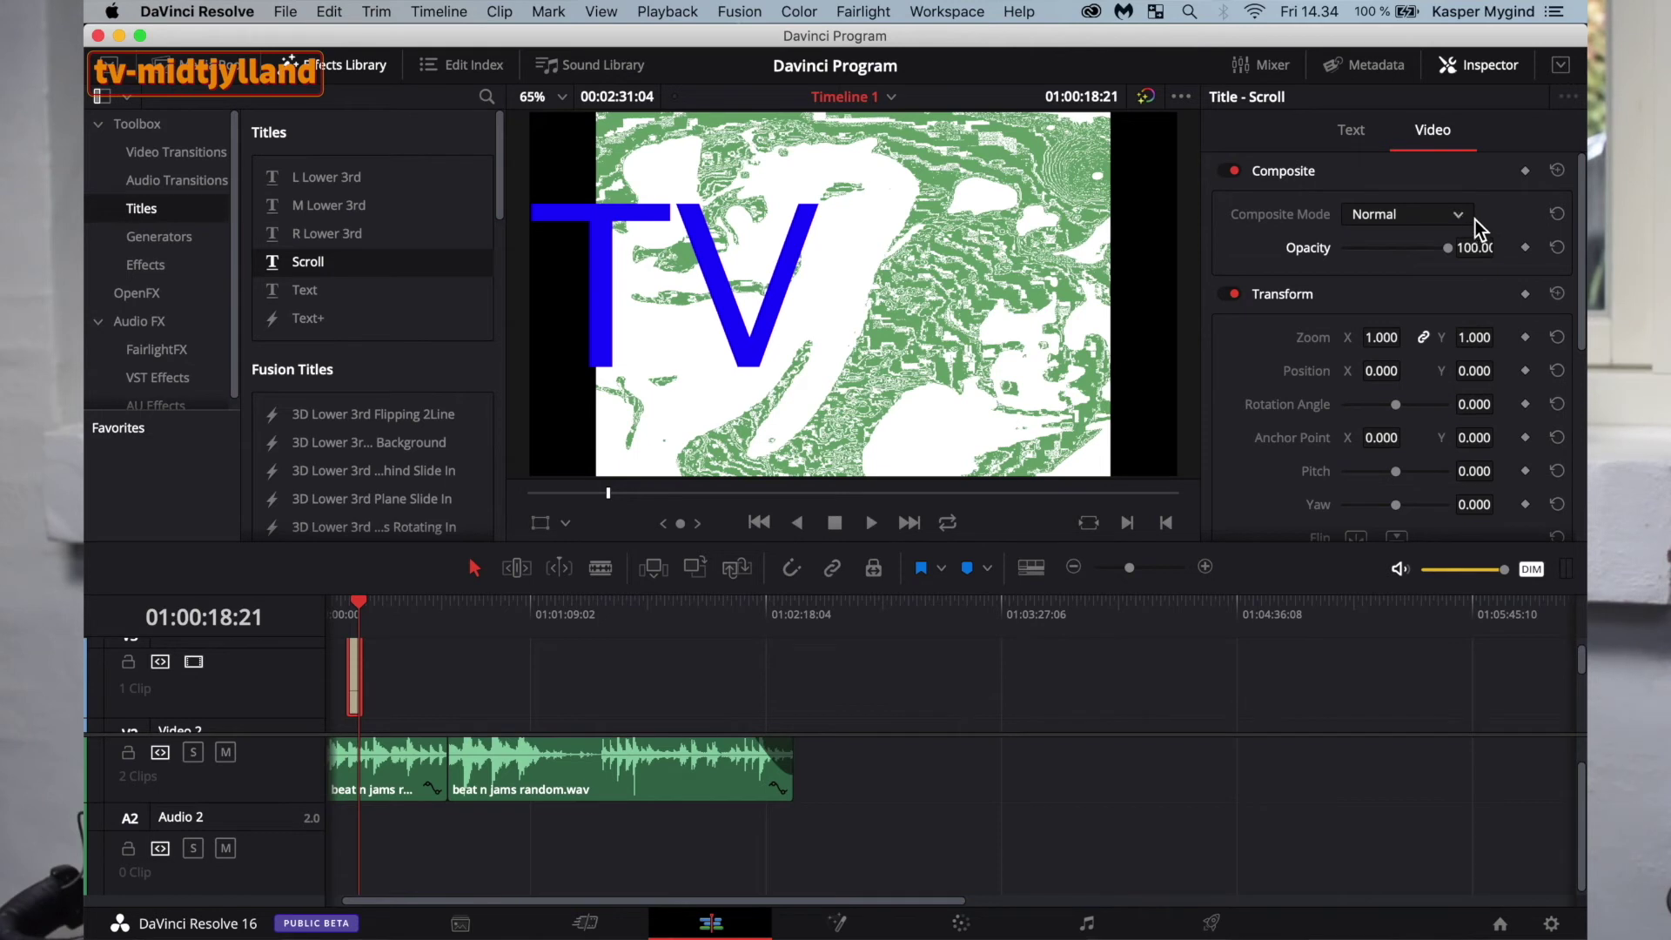
click(1467, 218)
scroll(1415, 388, down, 6)
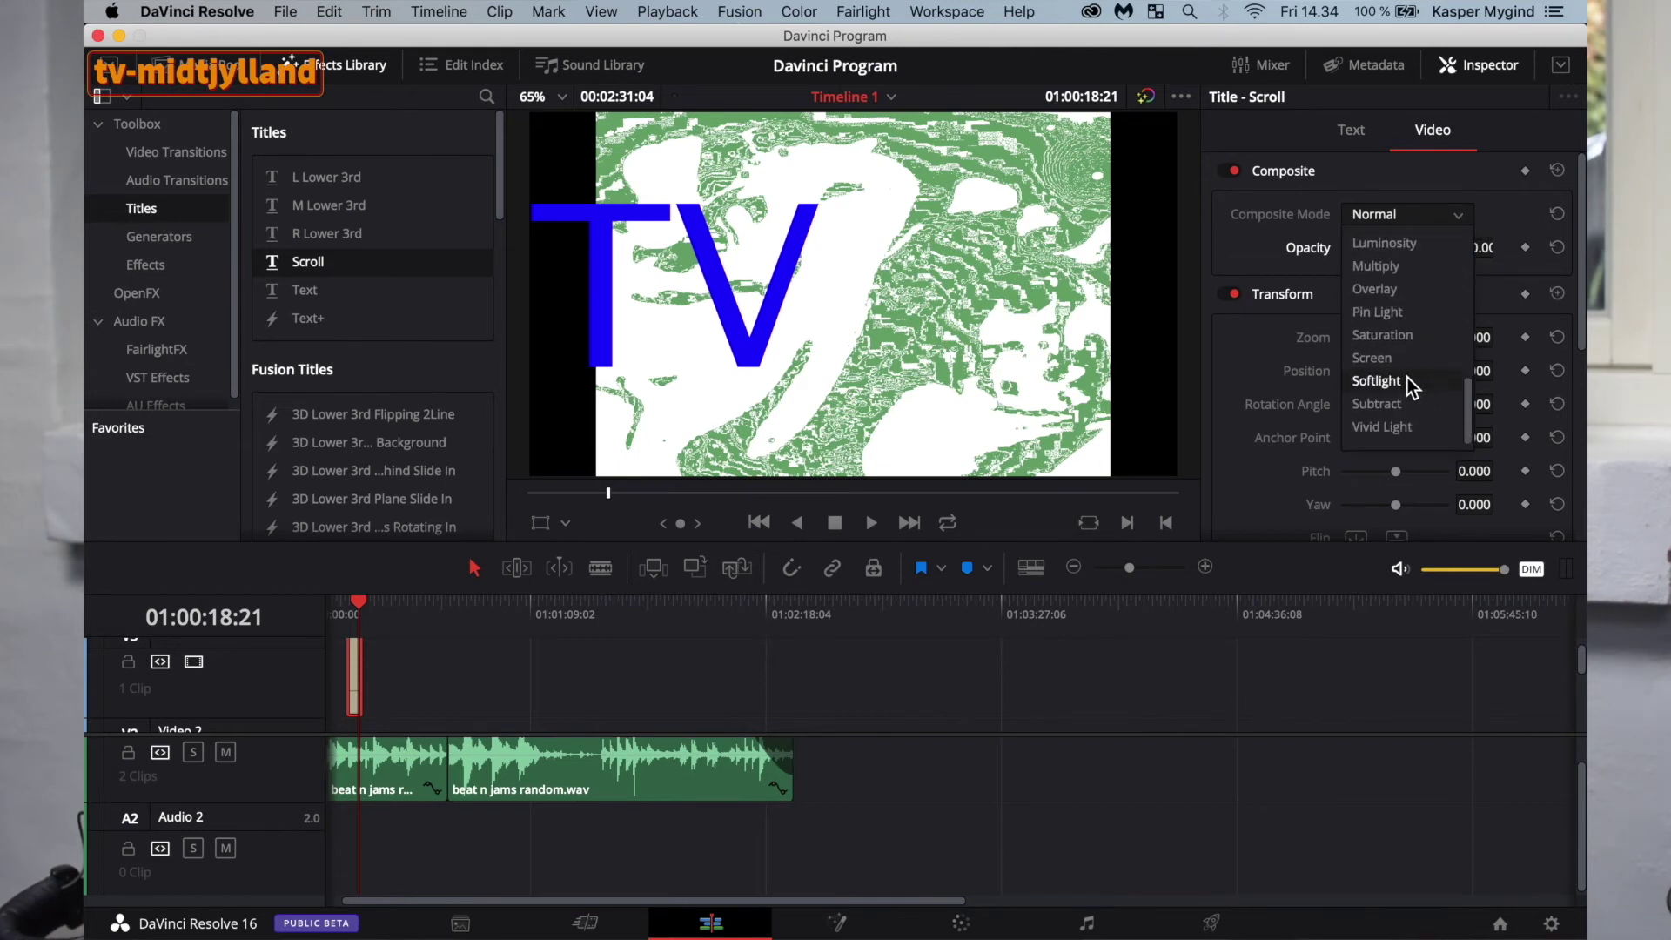
Set the Scroll title's text size to 226.
click(358, 670)
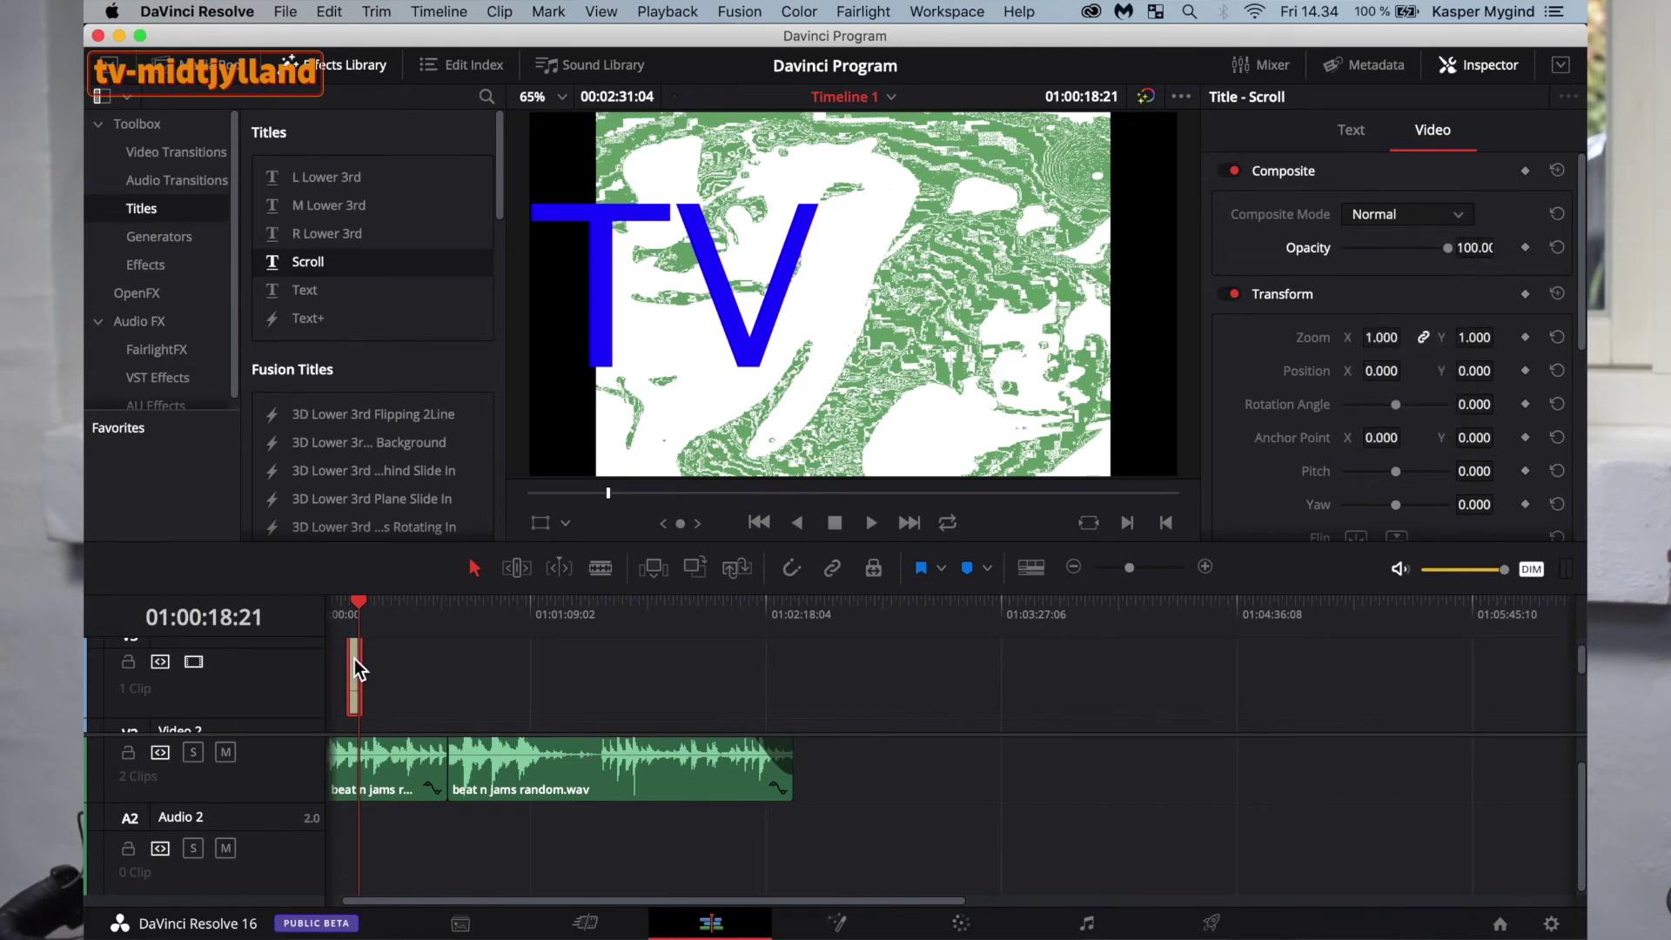
click(1351, 130)
drag(1367, 338, 1349, 339)
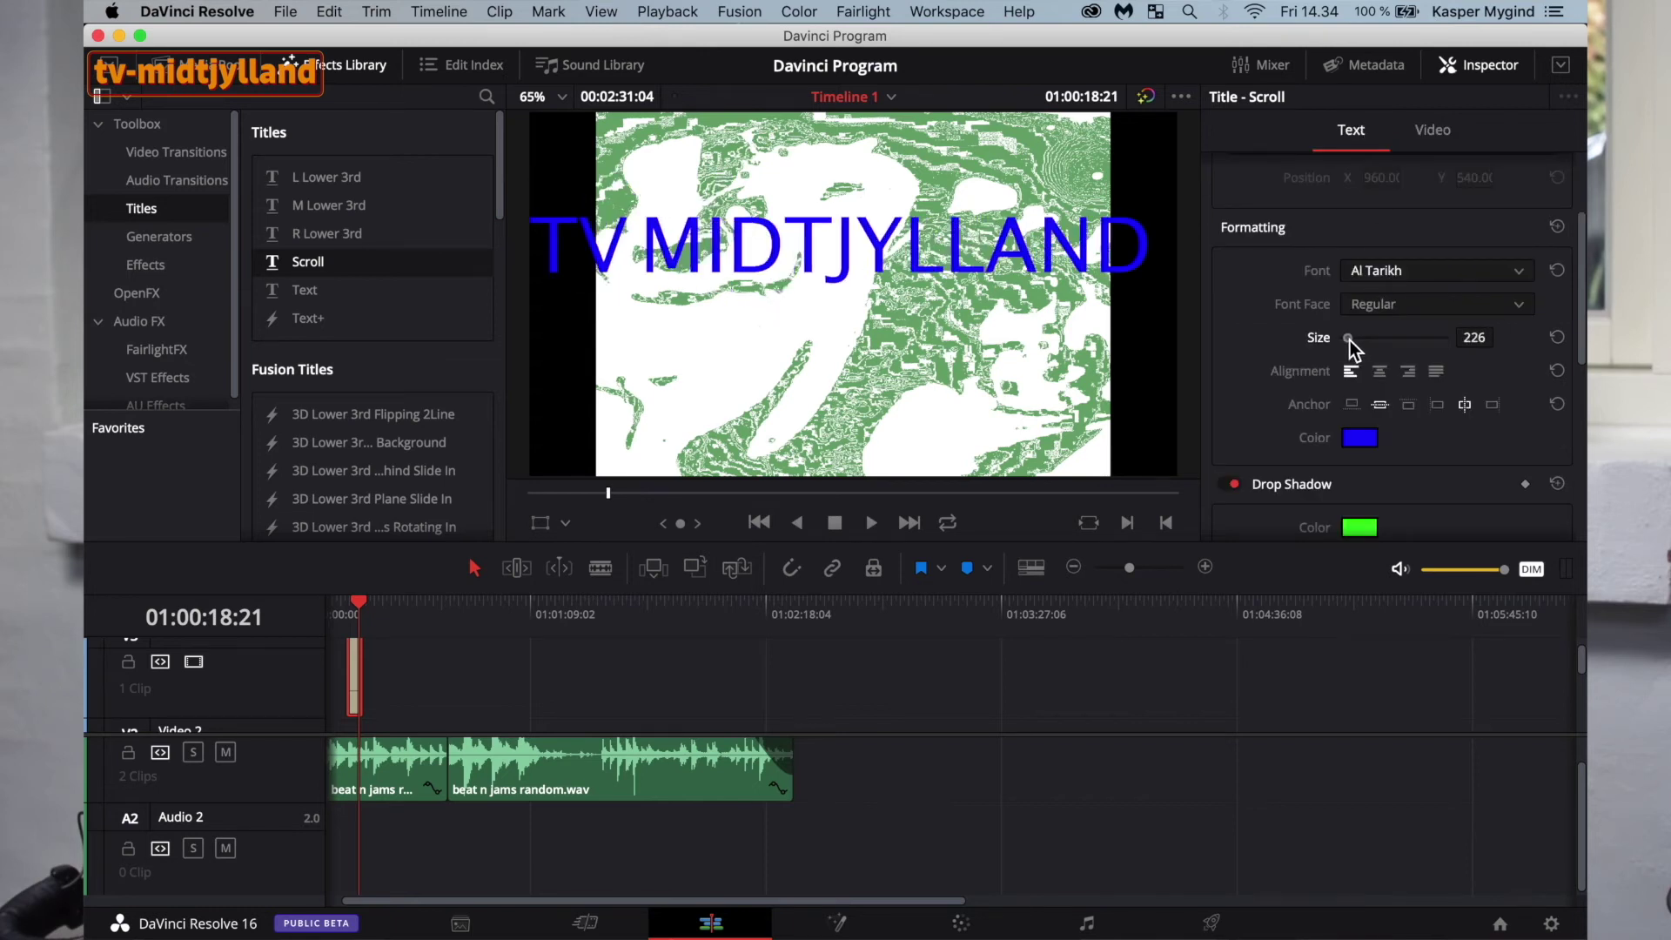
Try the Add, Color and Darken composite modes on the Scroll title.
click(1424, 131)
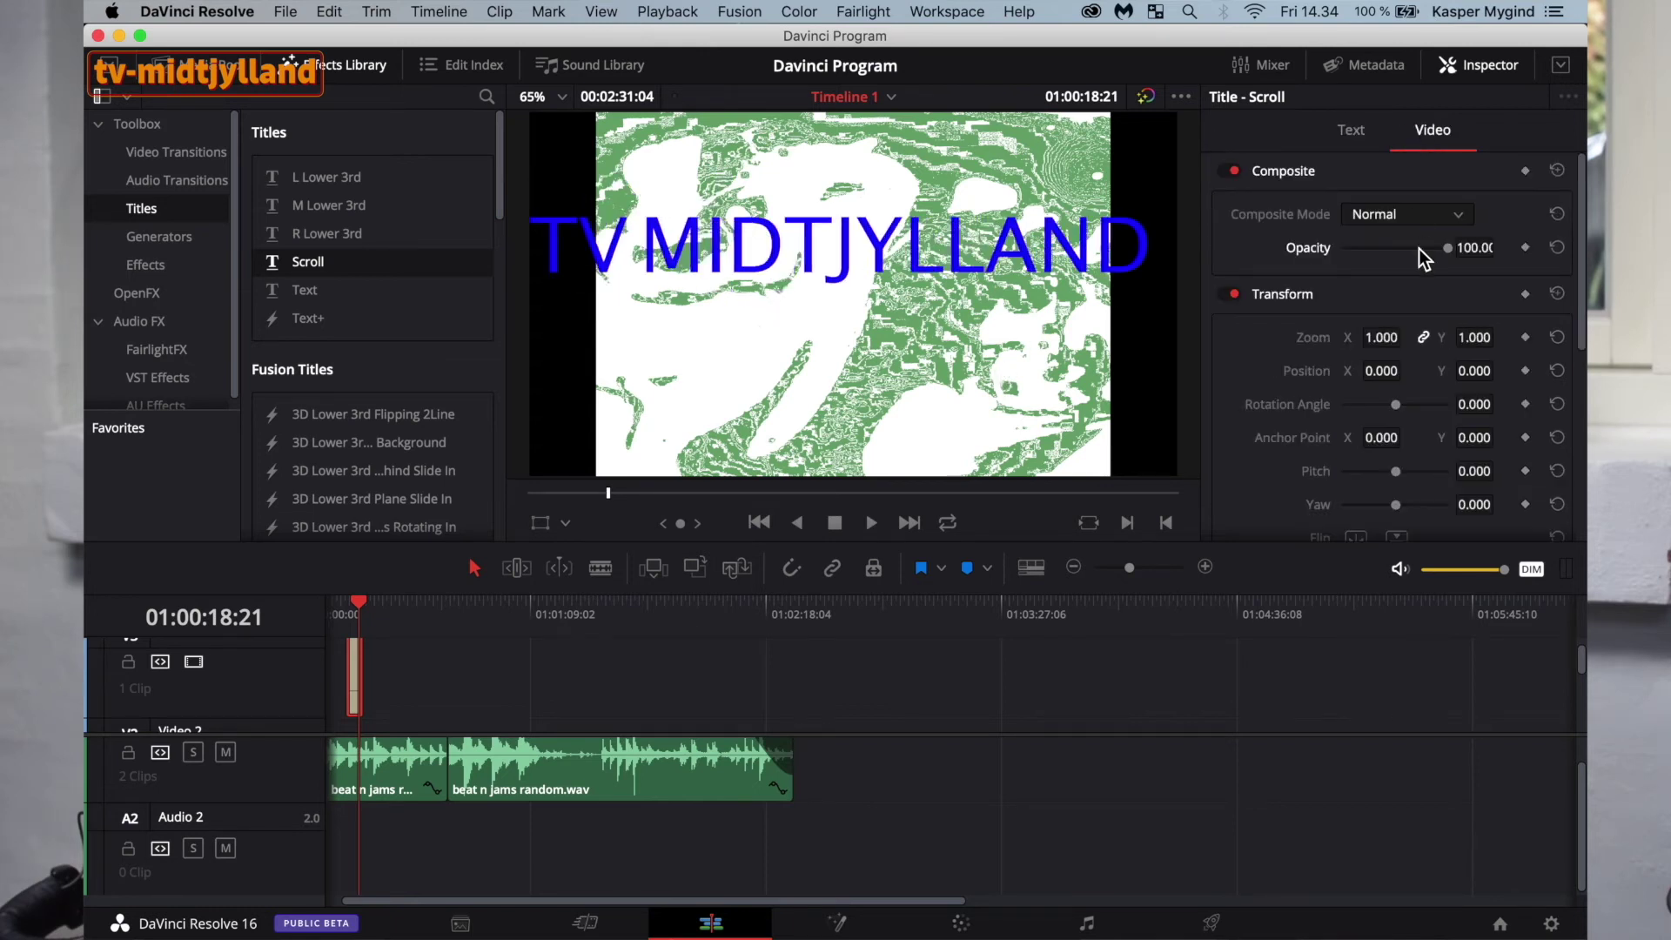
click(1428, 216)
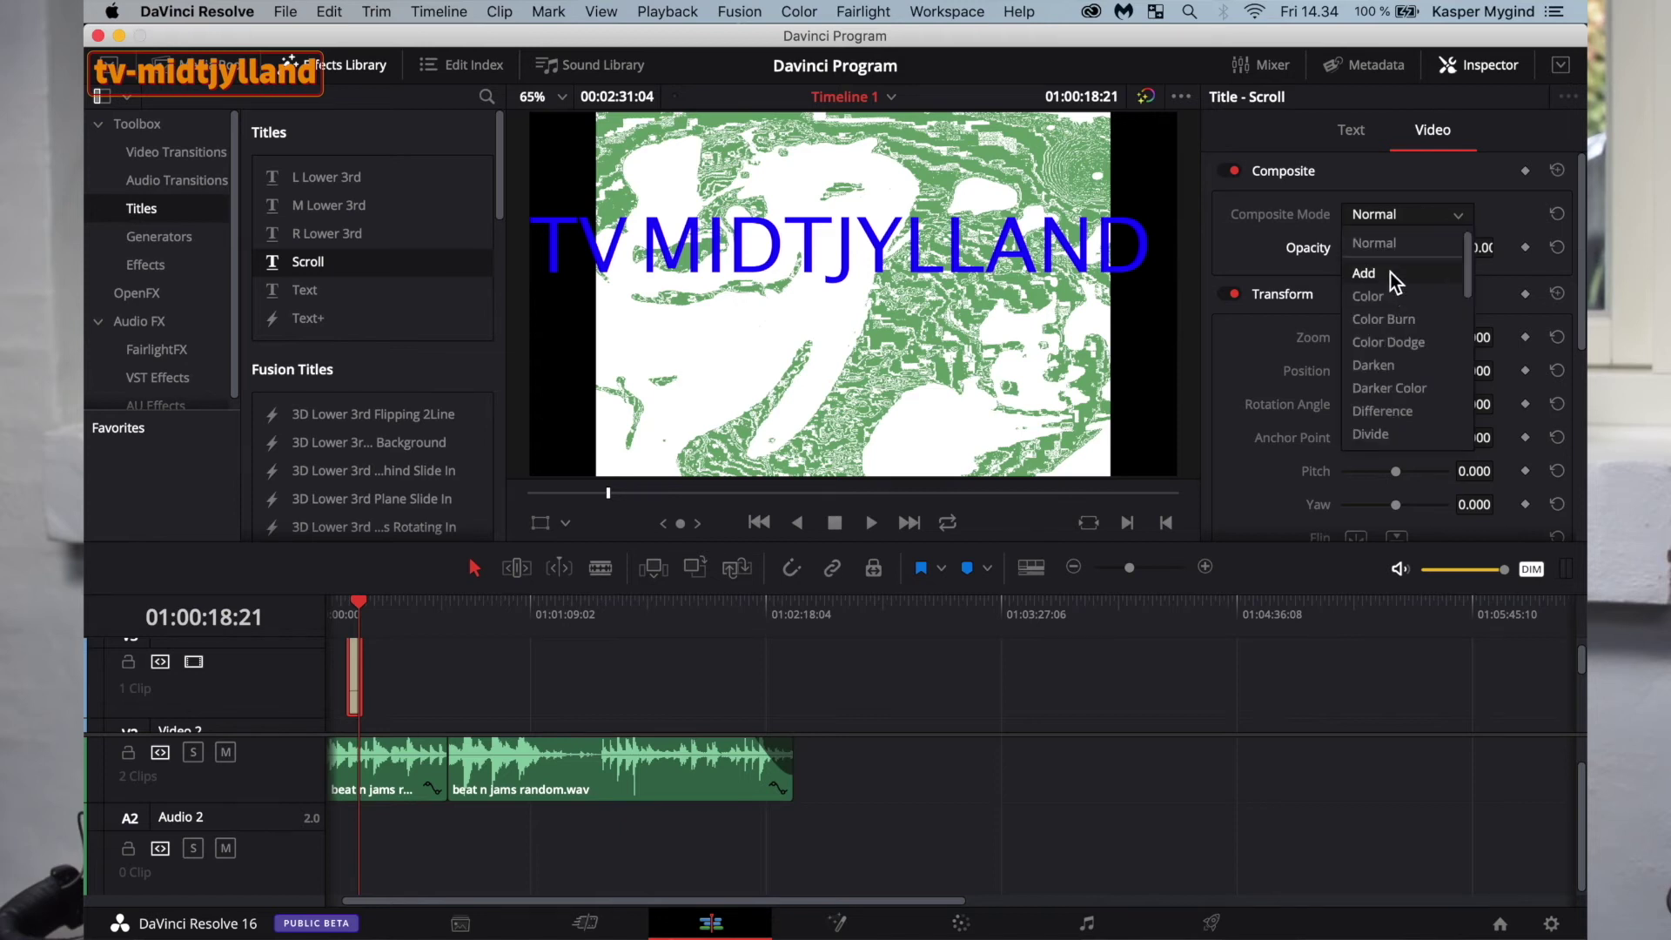
click(1391, 273)
click(1408, 218)
click(1392, 296)
click(1405, 219)
click(1382, 302)
click(1398, 212)
click(1392, 367)
Try the Lighter Color and Softlight composite modes on the Scroll title.
scroll(1402, 330, down, 3)
scroll(1415, 226, up, 3)
click(1419, 217)
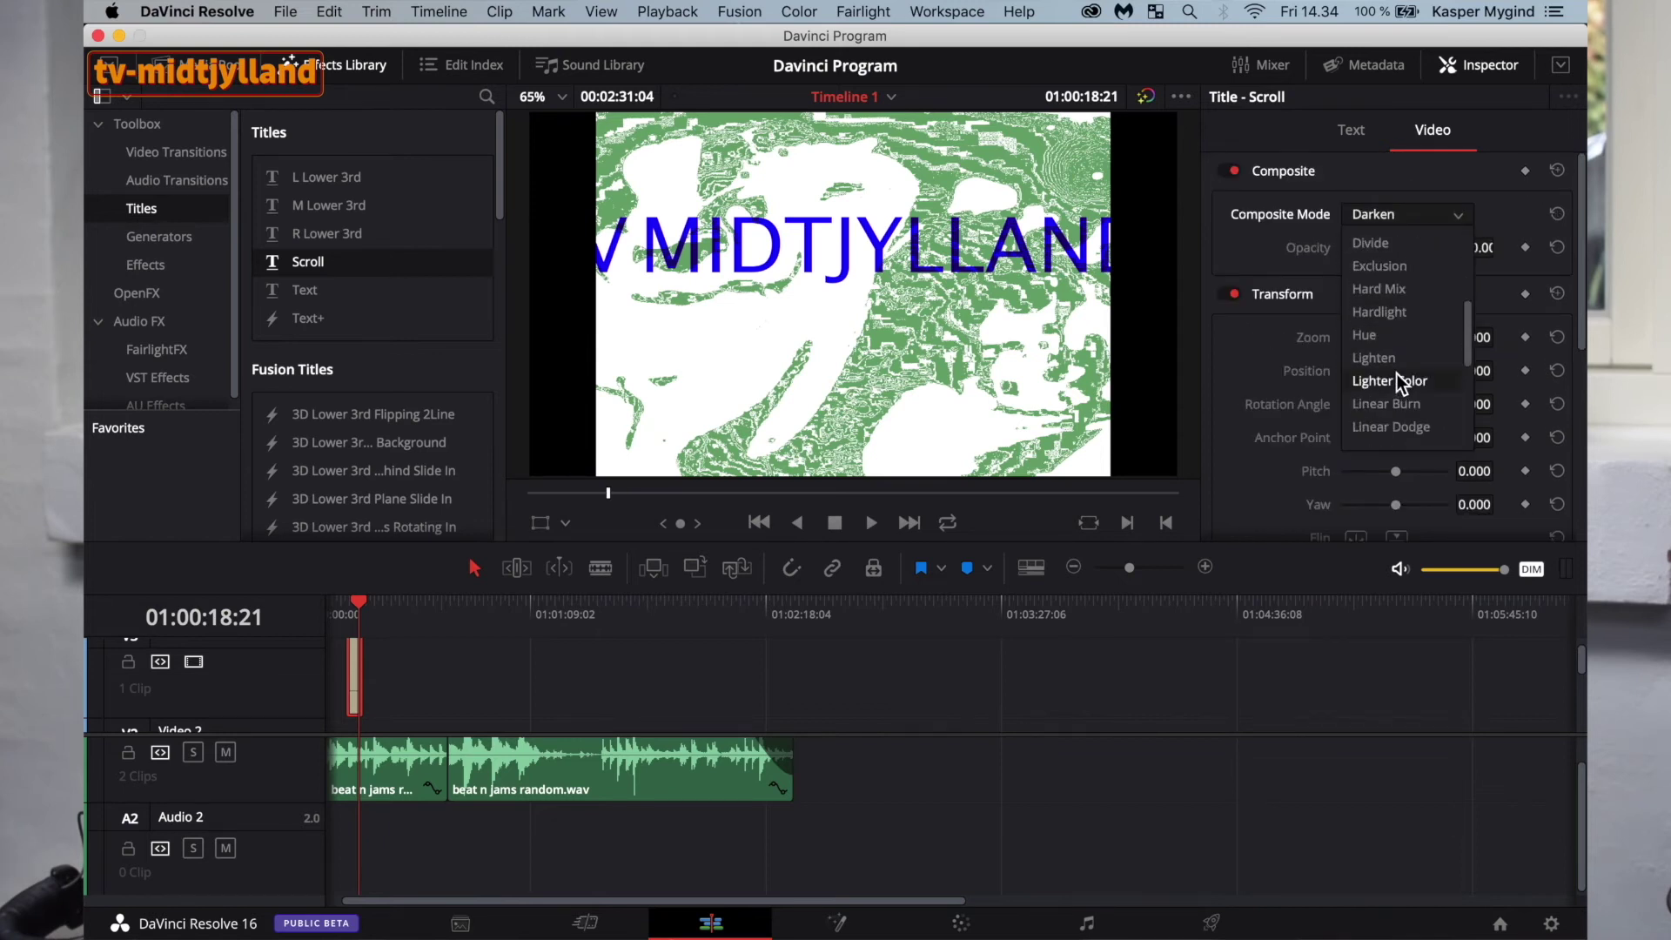
click(1391, 381)
click(1393, 214)
scroll(1384, 399, down, 3)
click(1380, 404)
Set the Scroll title's composite mode to Vivid Light.
click(1393, 219)
scroll(1389, 418, down, 2)
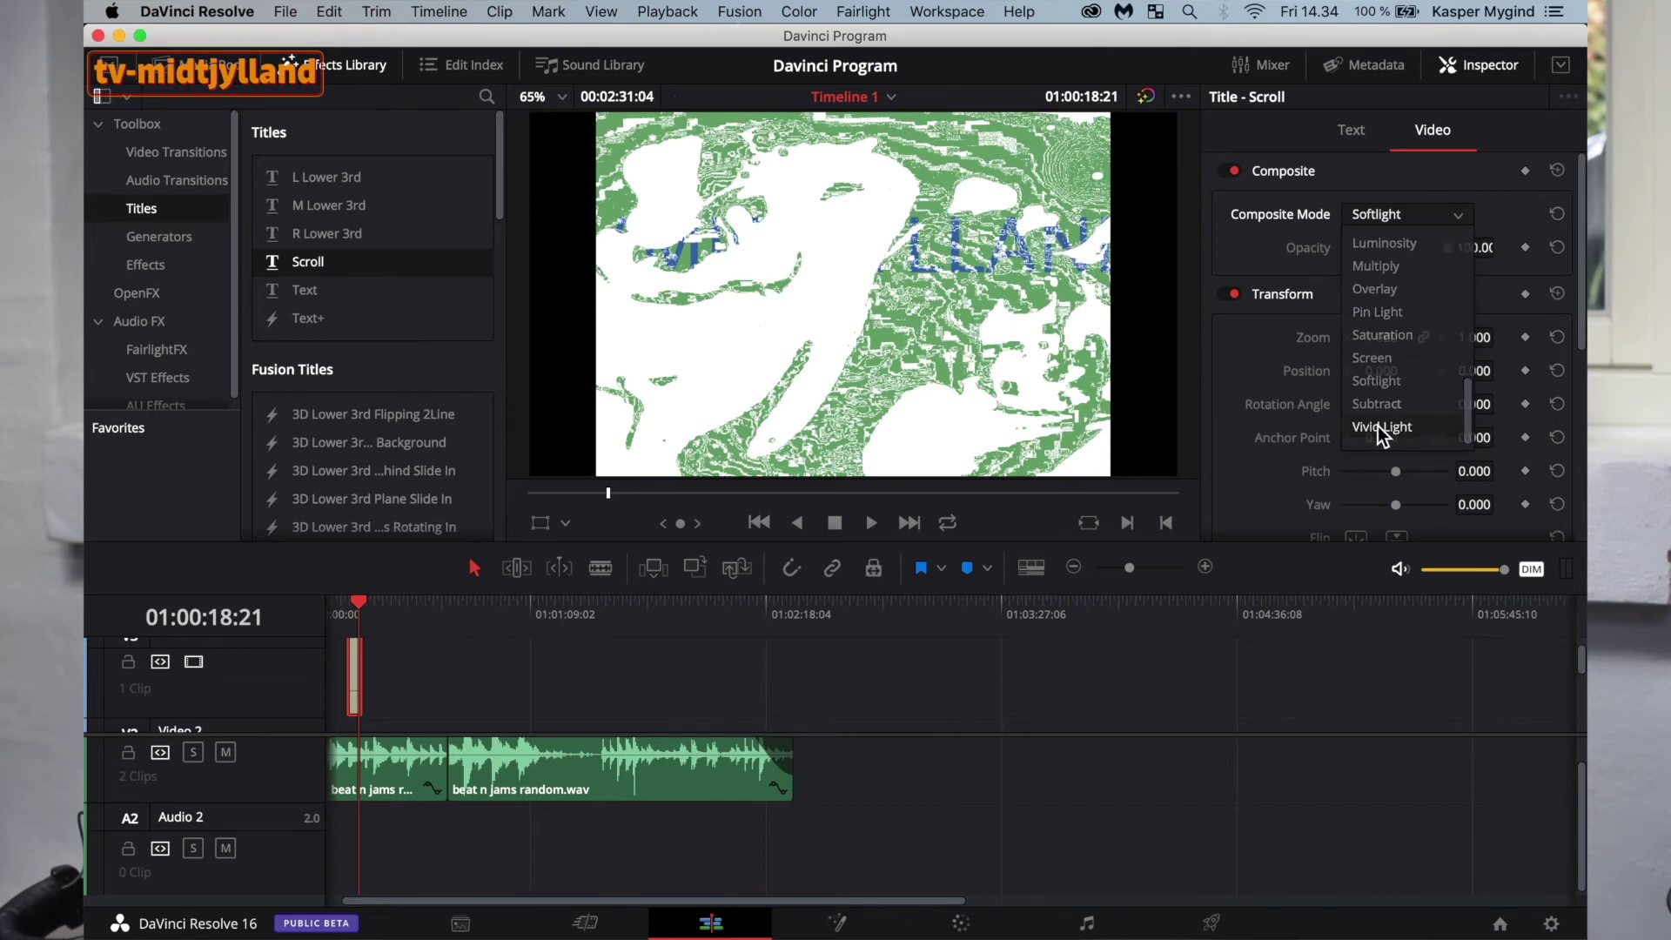
click(1382, 428)
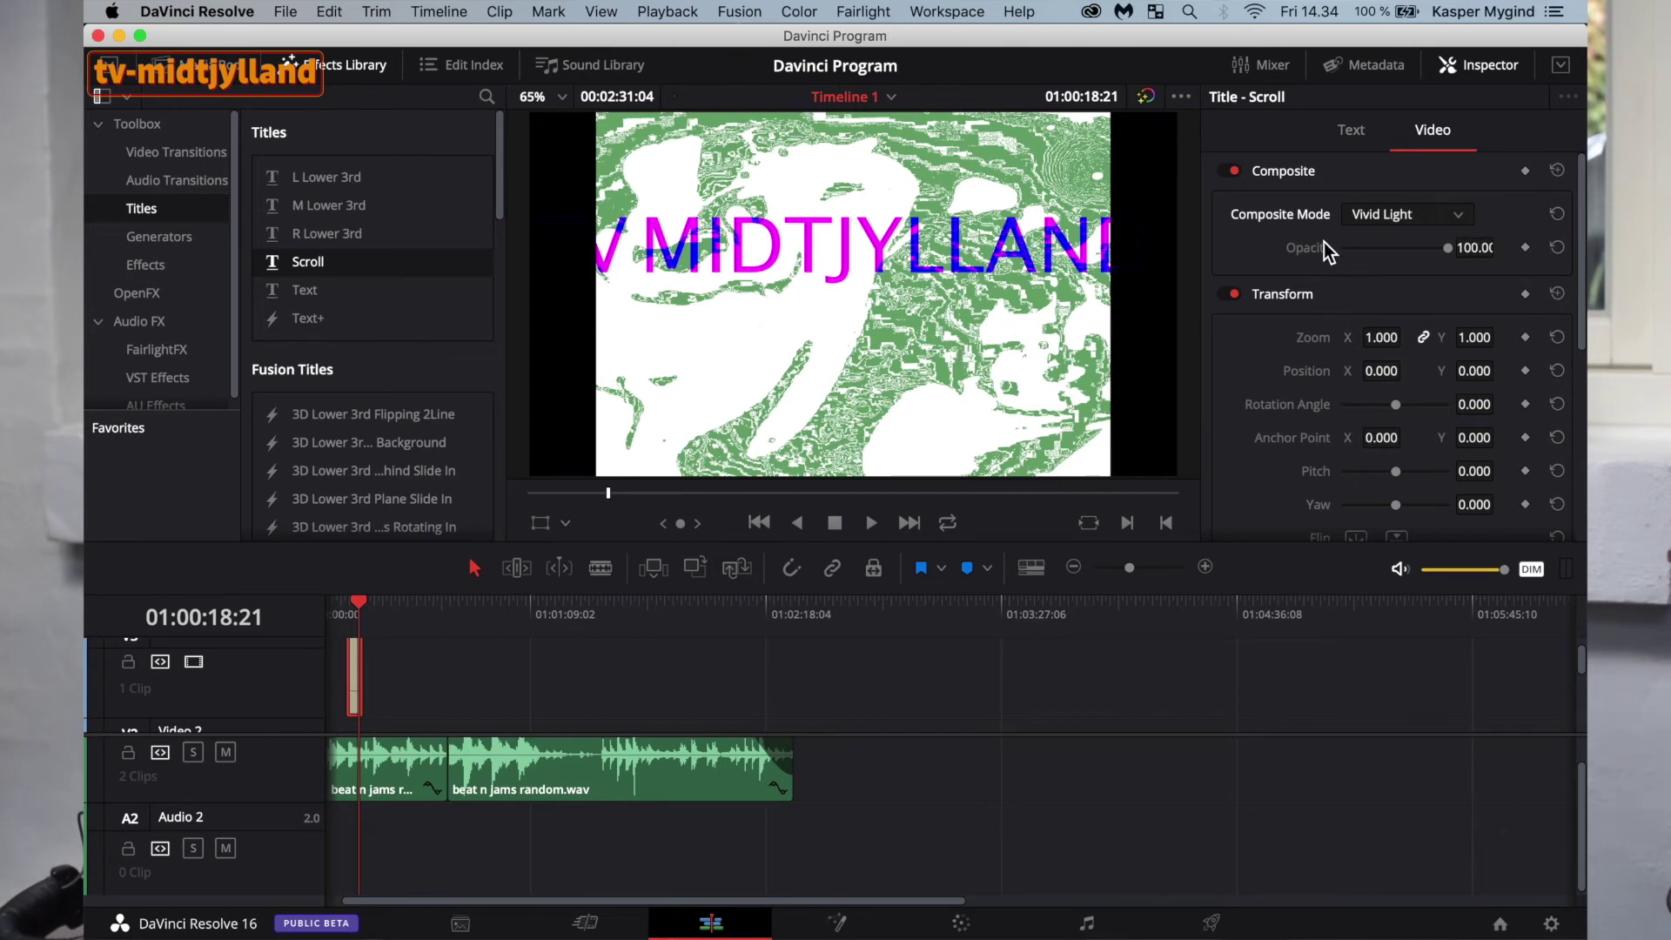
Toggle the Scroll title's composite settings off and on, and lower its opacity to 88.12.
click(1234, 171)
click(1233, 171)
drag(1451, 258, 1430, 252)
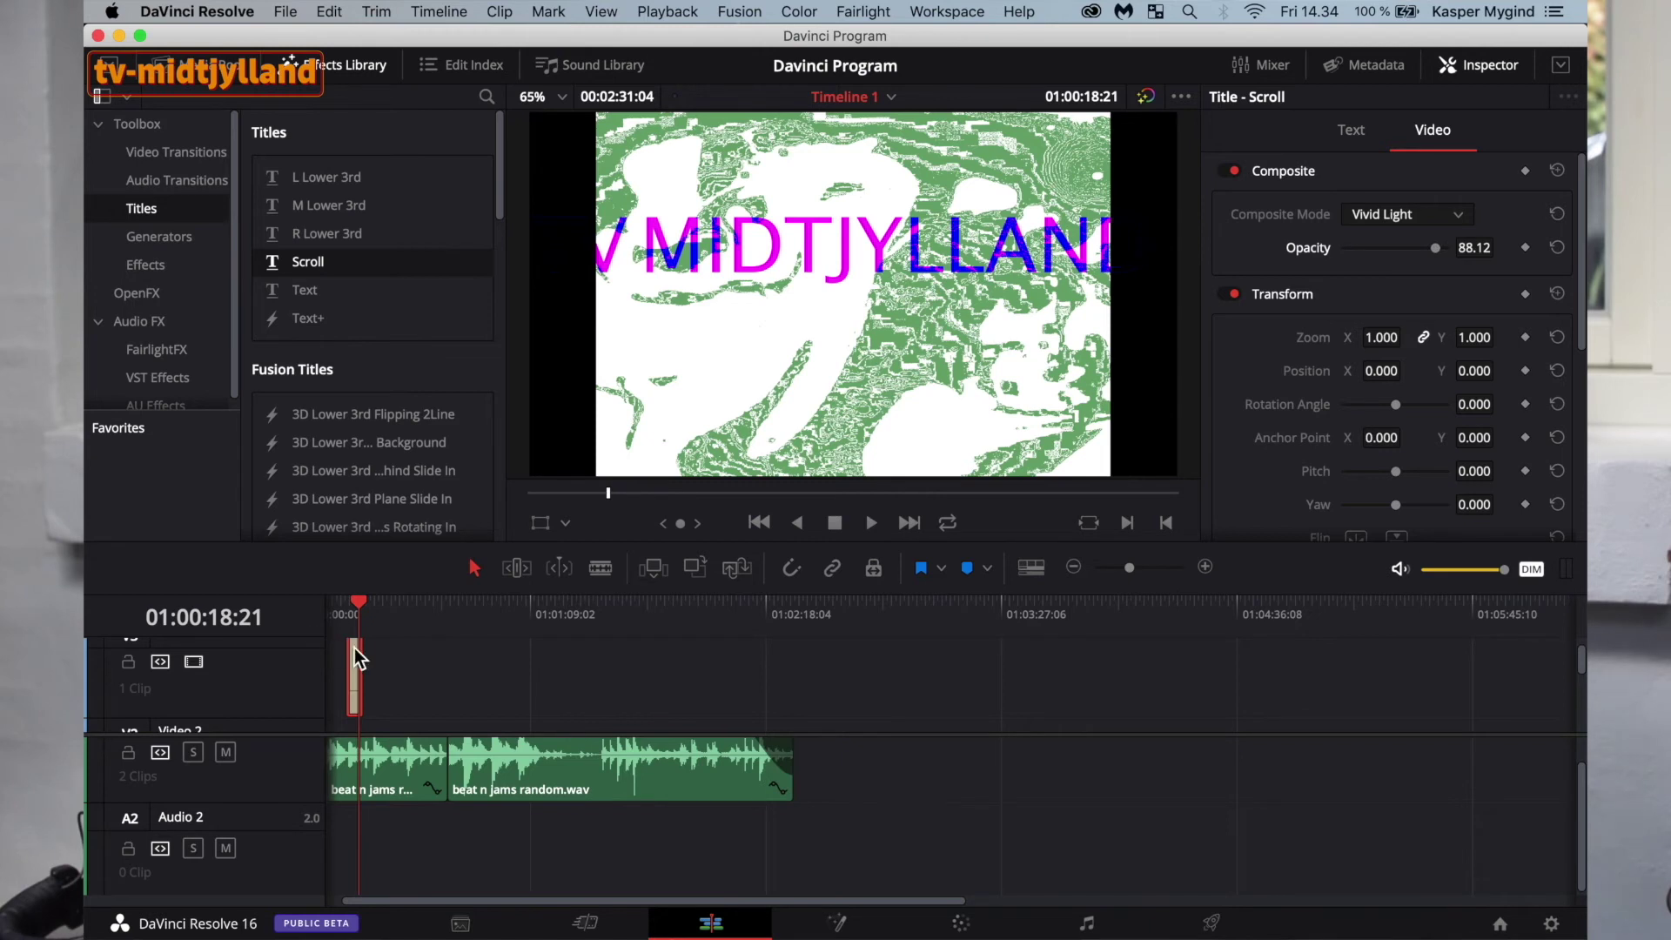
Keyframe the Scroll title's opacity at 0 at 01:00:15:09 and at 100 at 01:00:20:04.
key(super+equal)
drag(835, 601, 745, 620)
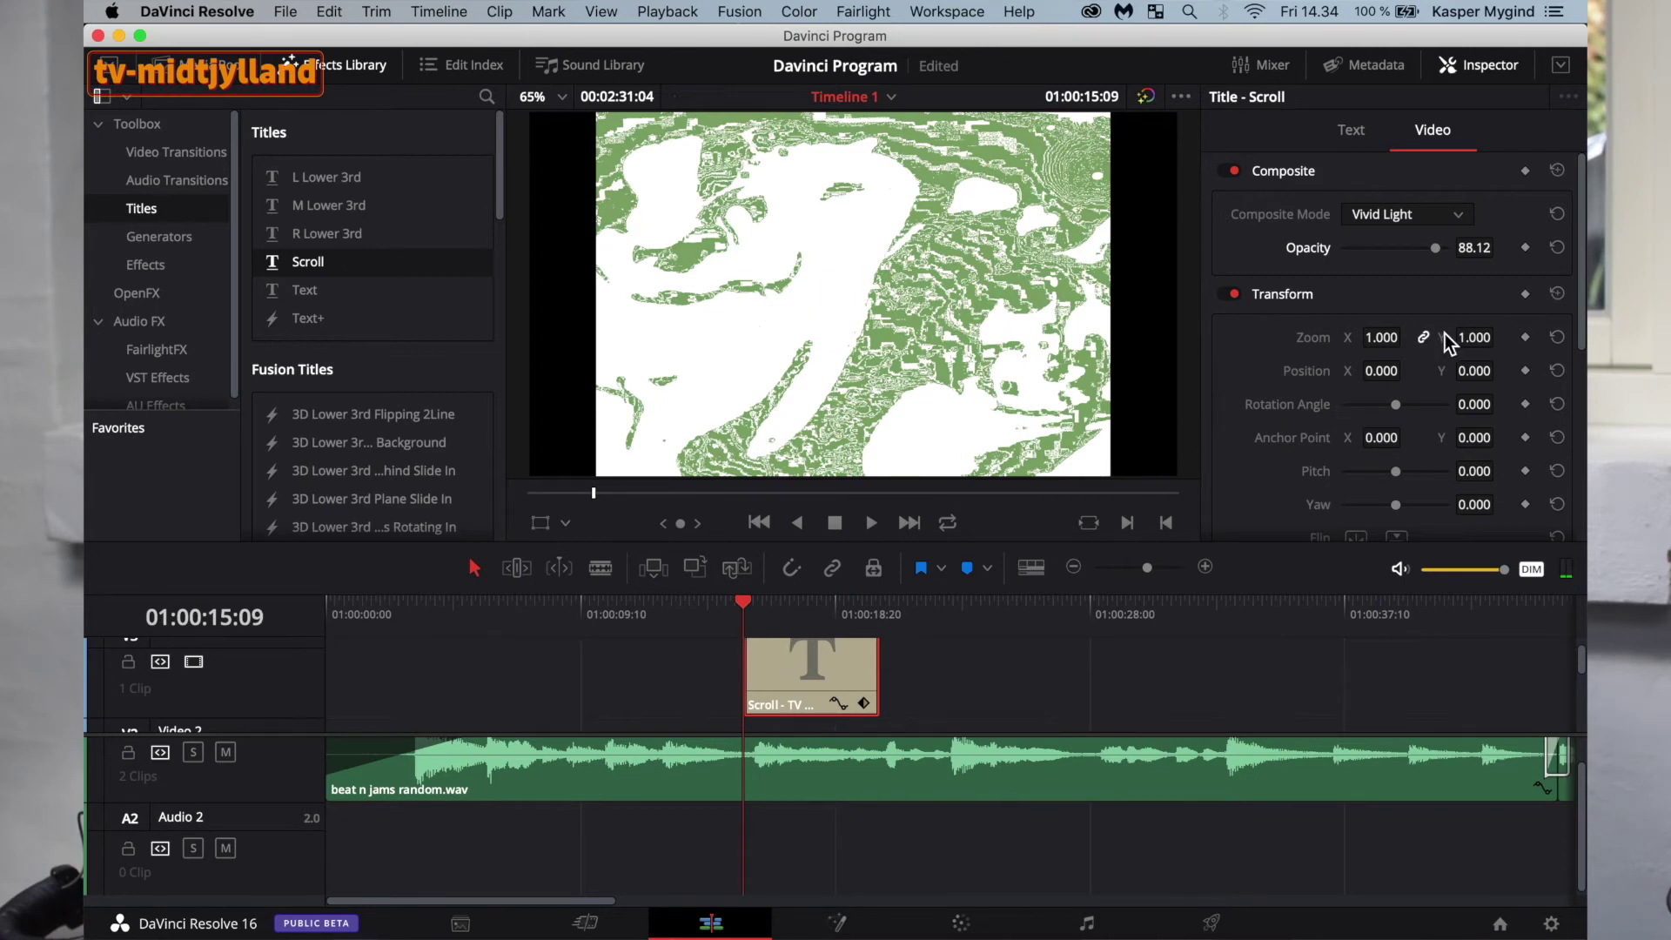
drag(1422, 249, 1328, 249)
click(1527, 249)
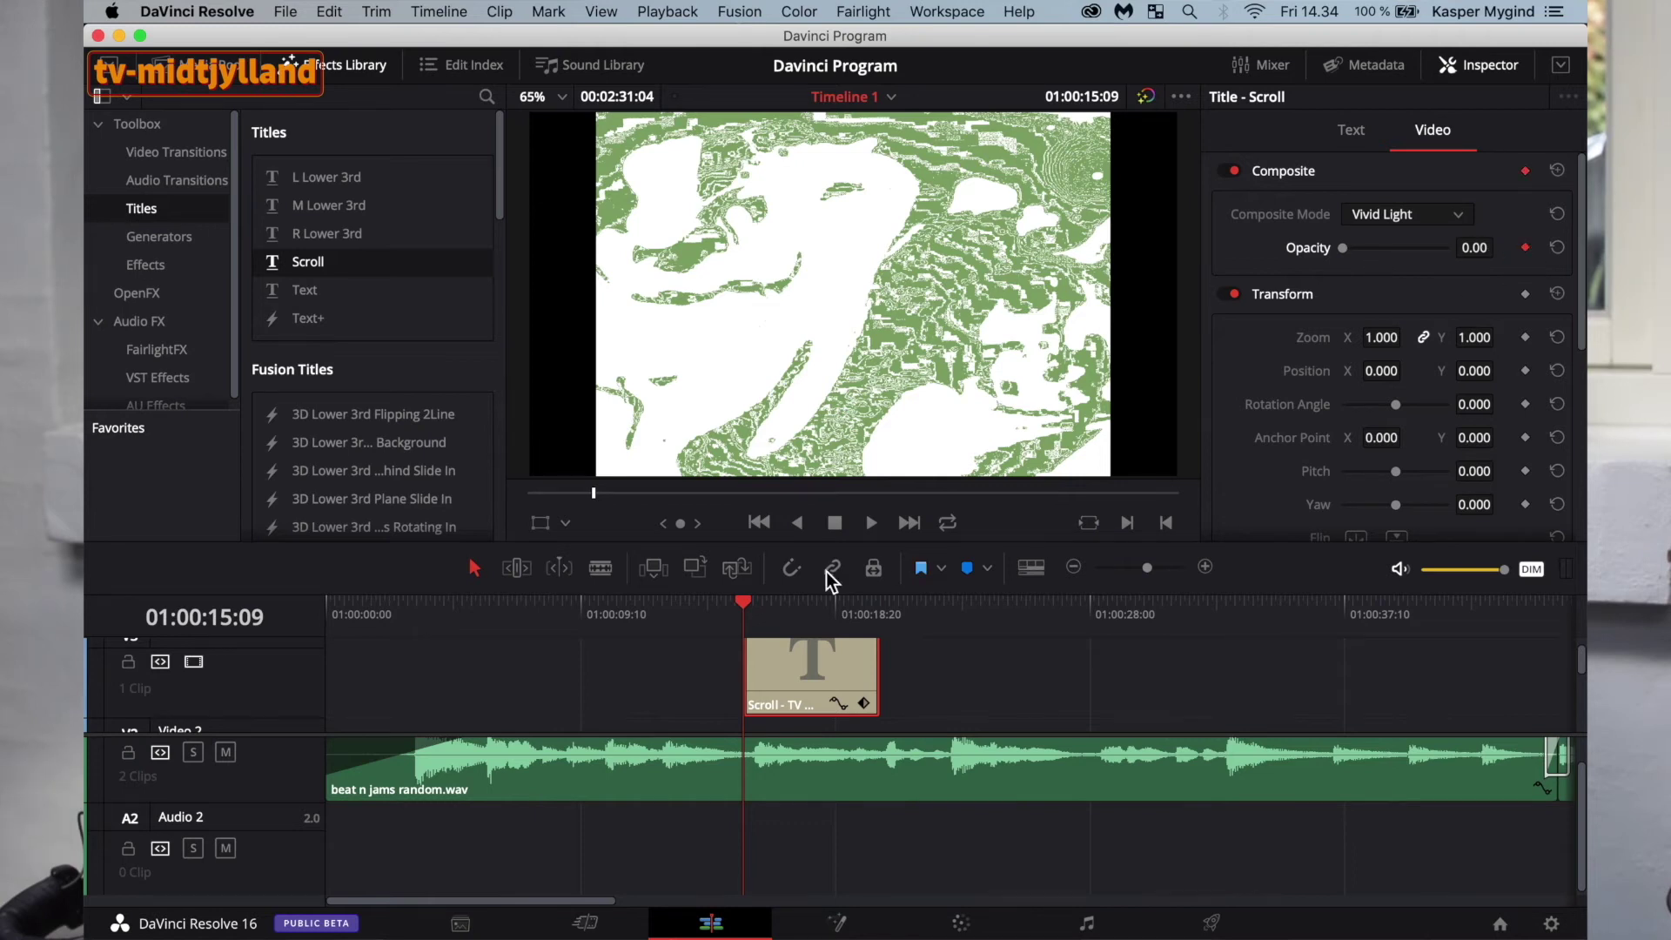
drag(747, 605, 878, 620)
drag(1345, 250, 1499, 249)
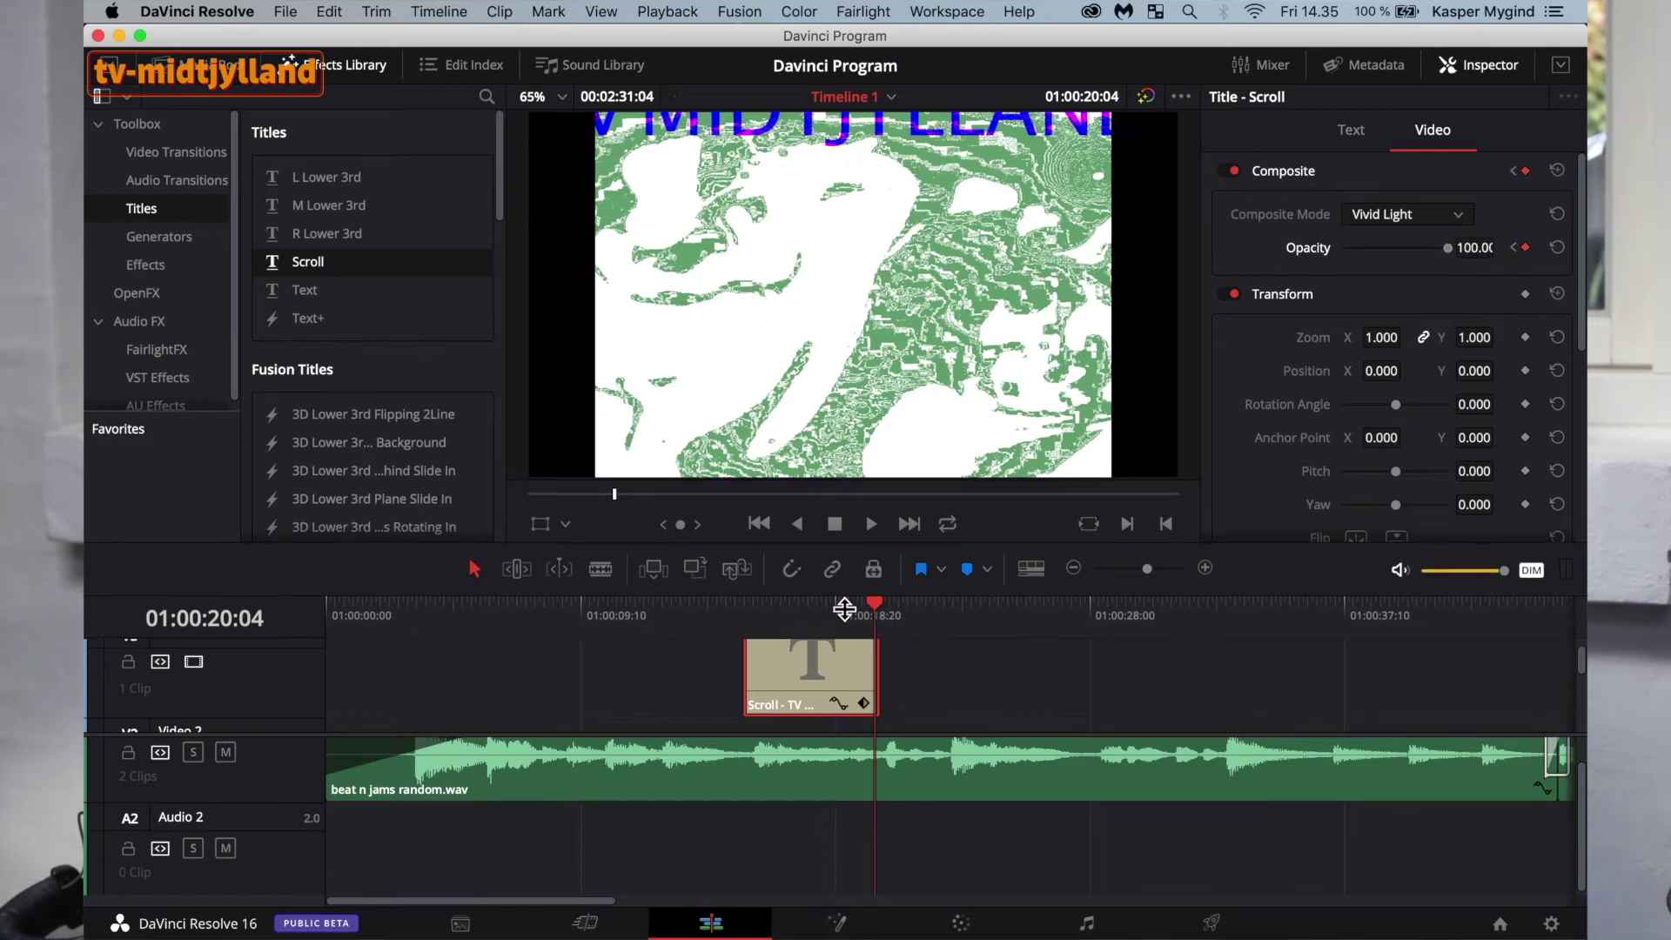
Play and scrub through the Scroll title from just before its start to review the opacity fade-in.
drag(874, 619, 733, 619)
key(space)
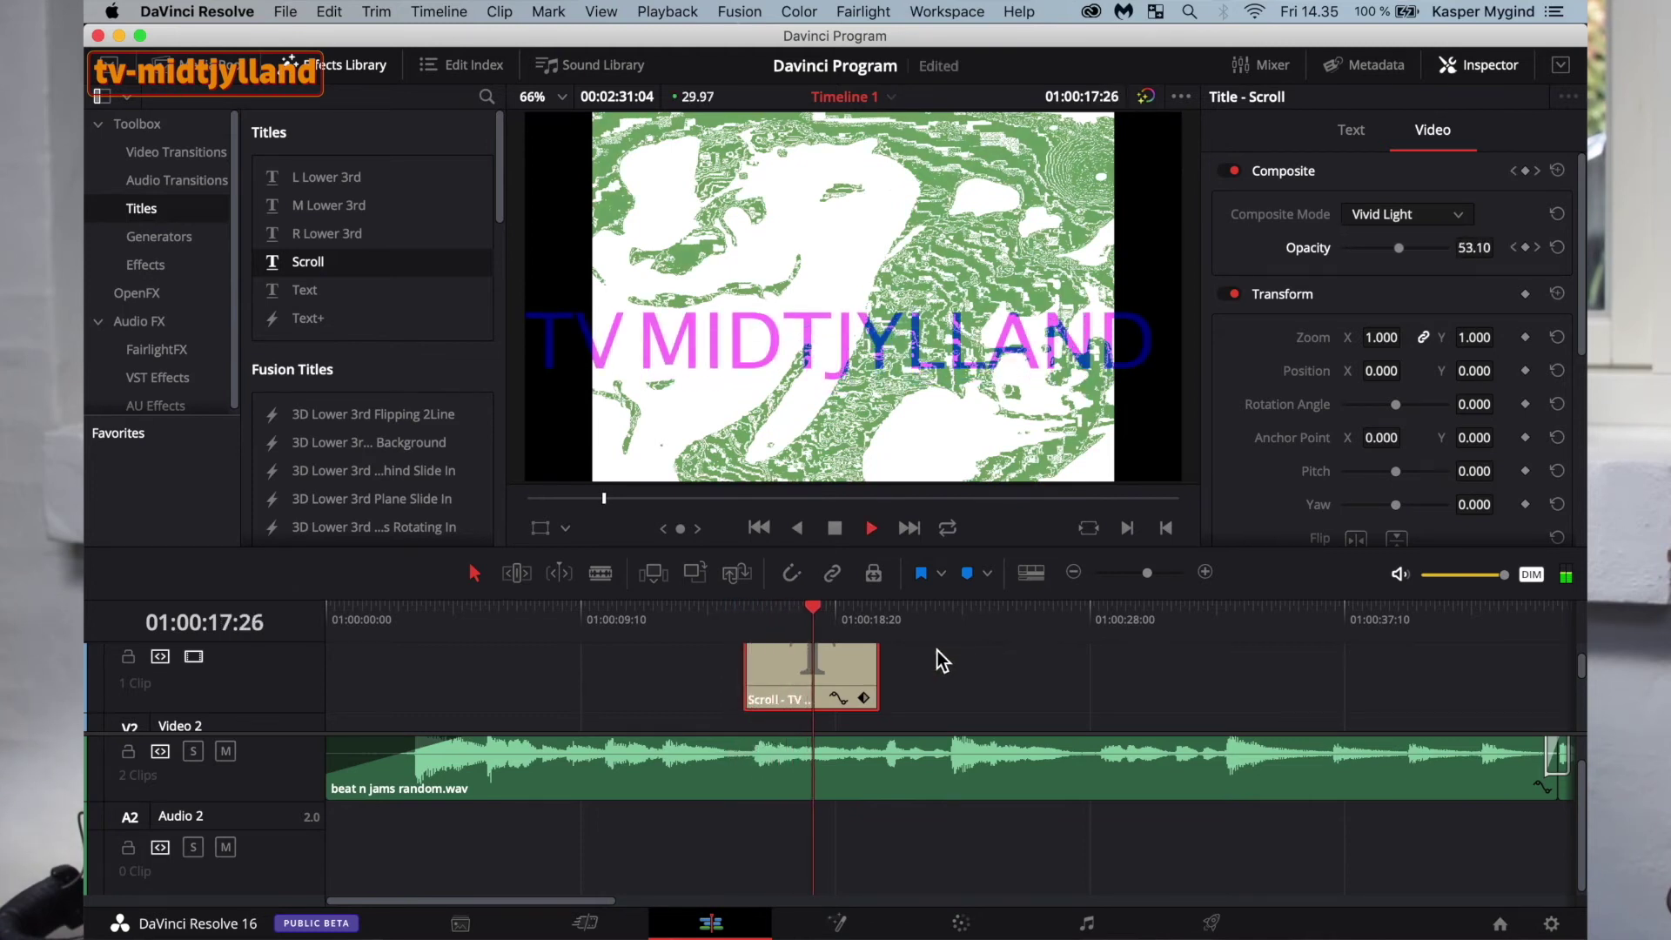
key(space)
drag(834, 611, 740, 615)
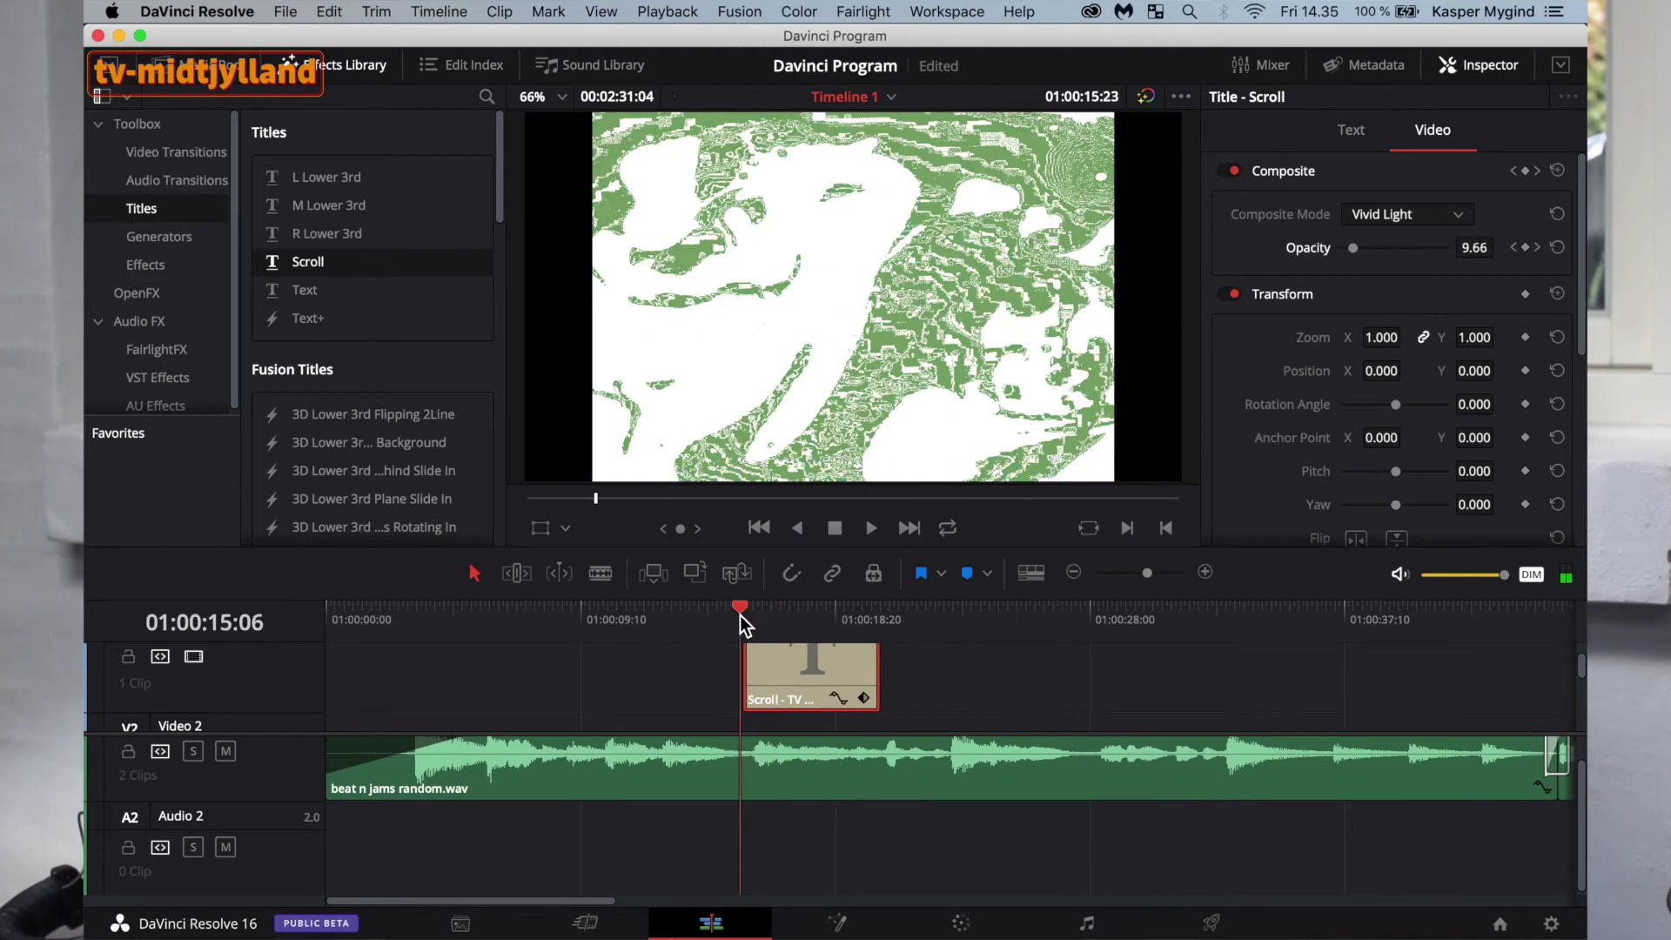
key(space)
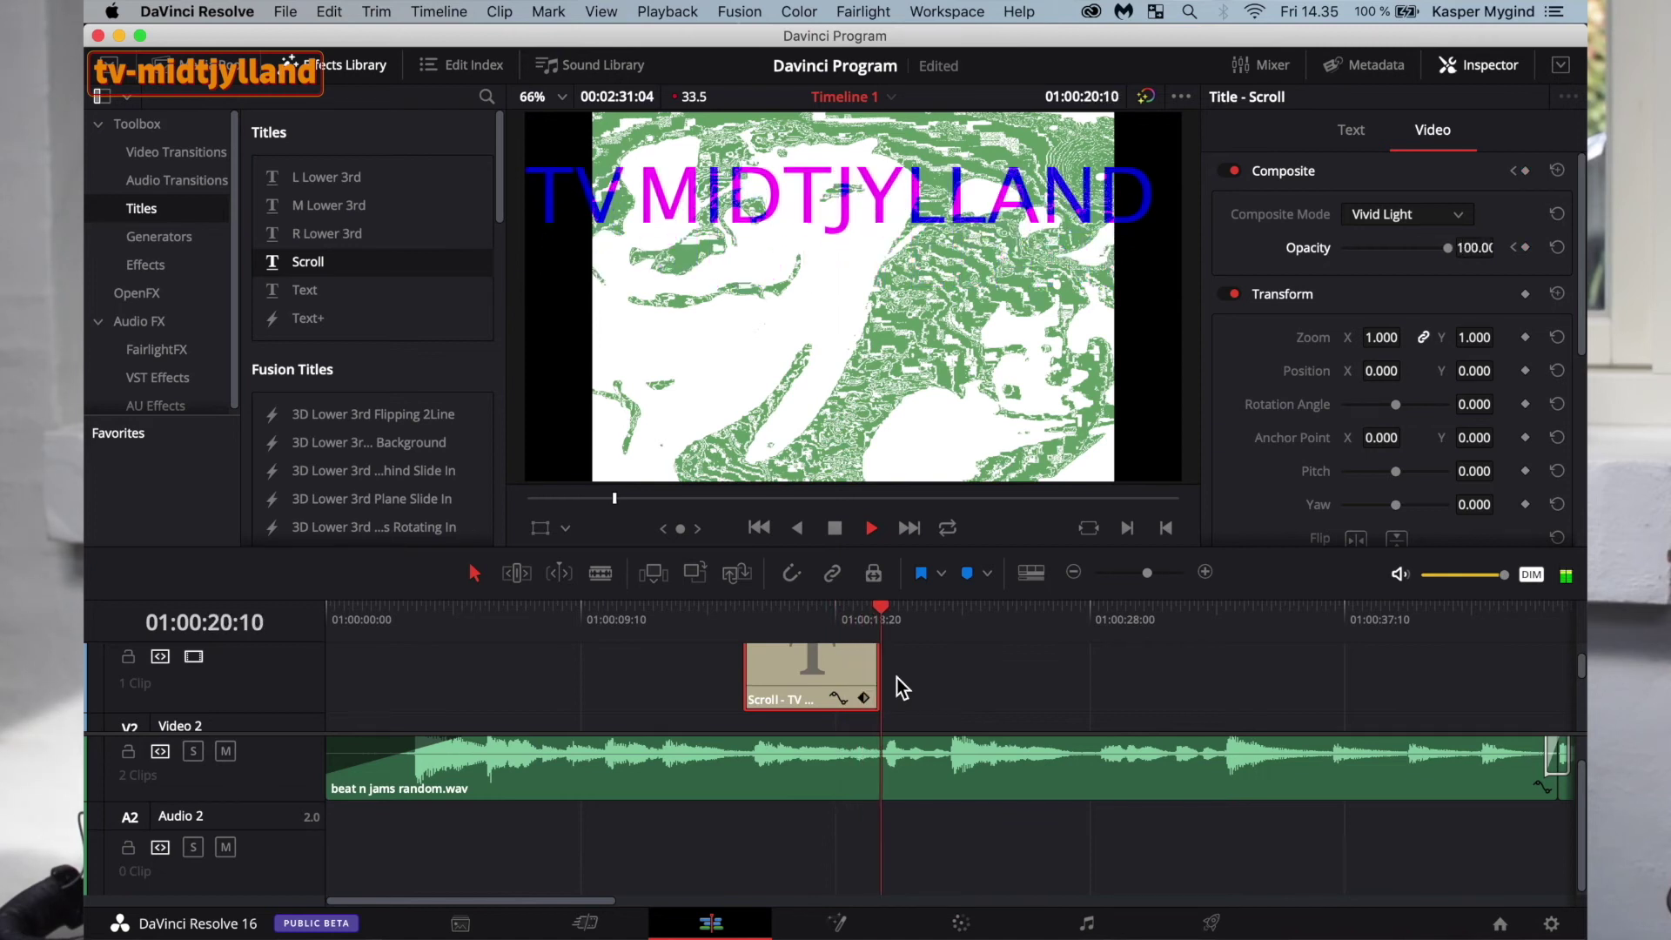
click(710, 614)
key(space)
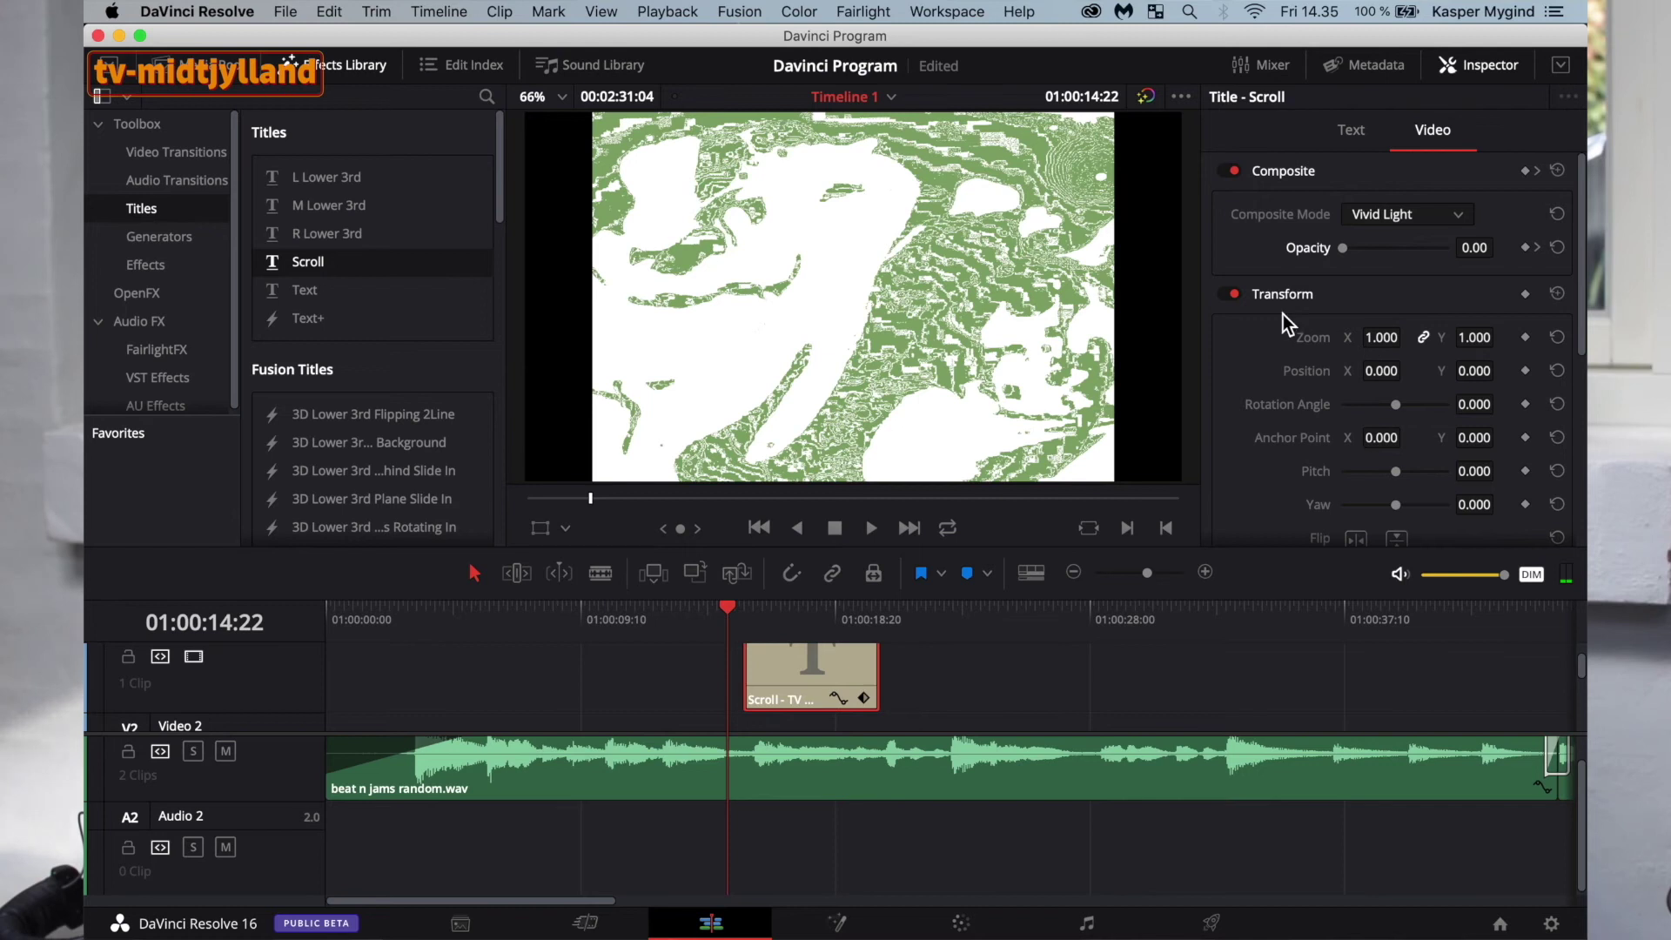
drag(731, 609, 797, 604)
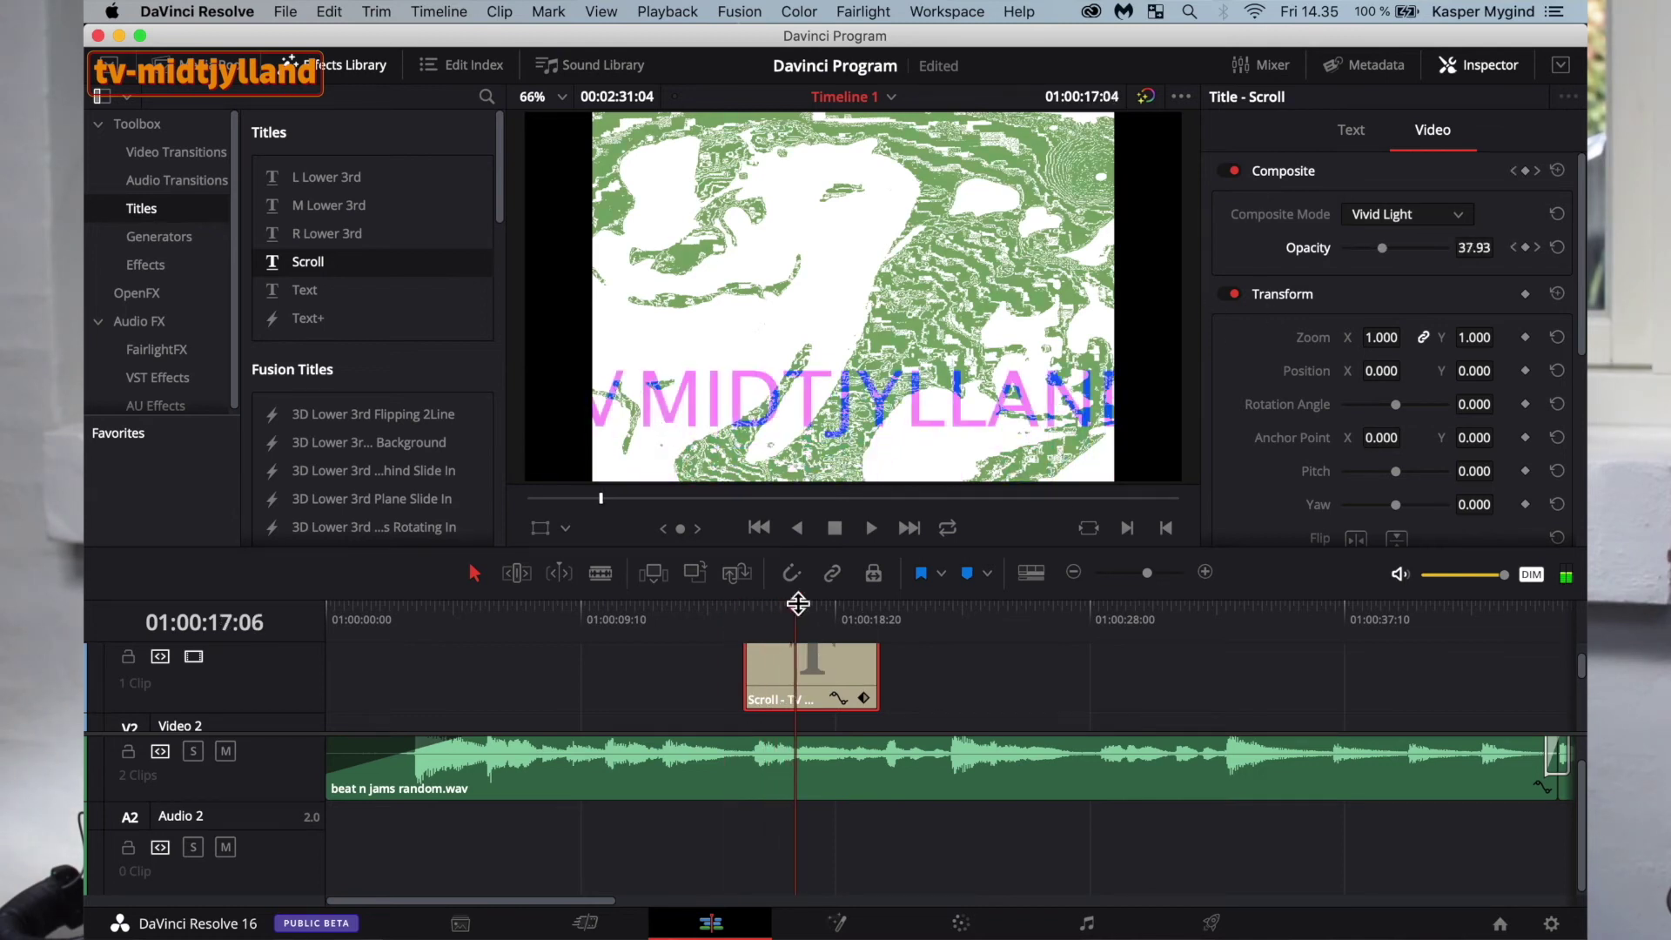
Set the Scroll title's opacity to 100 at its first opacity keyframe.
click(1515, 249)
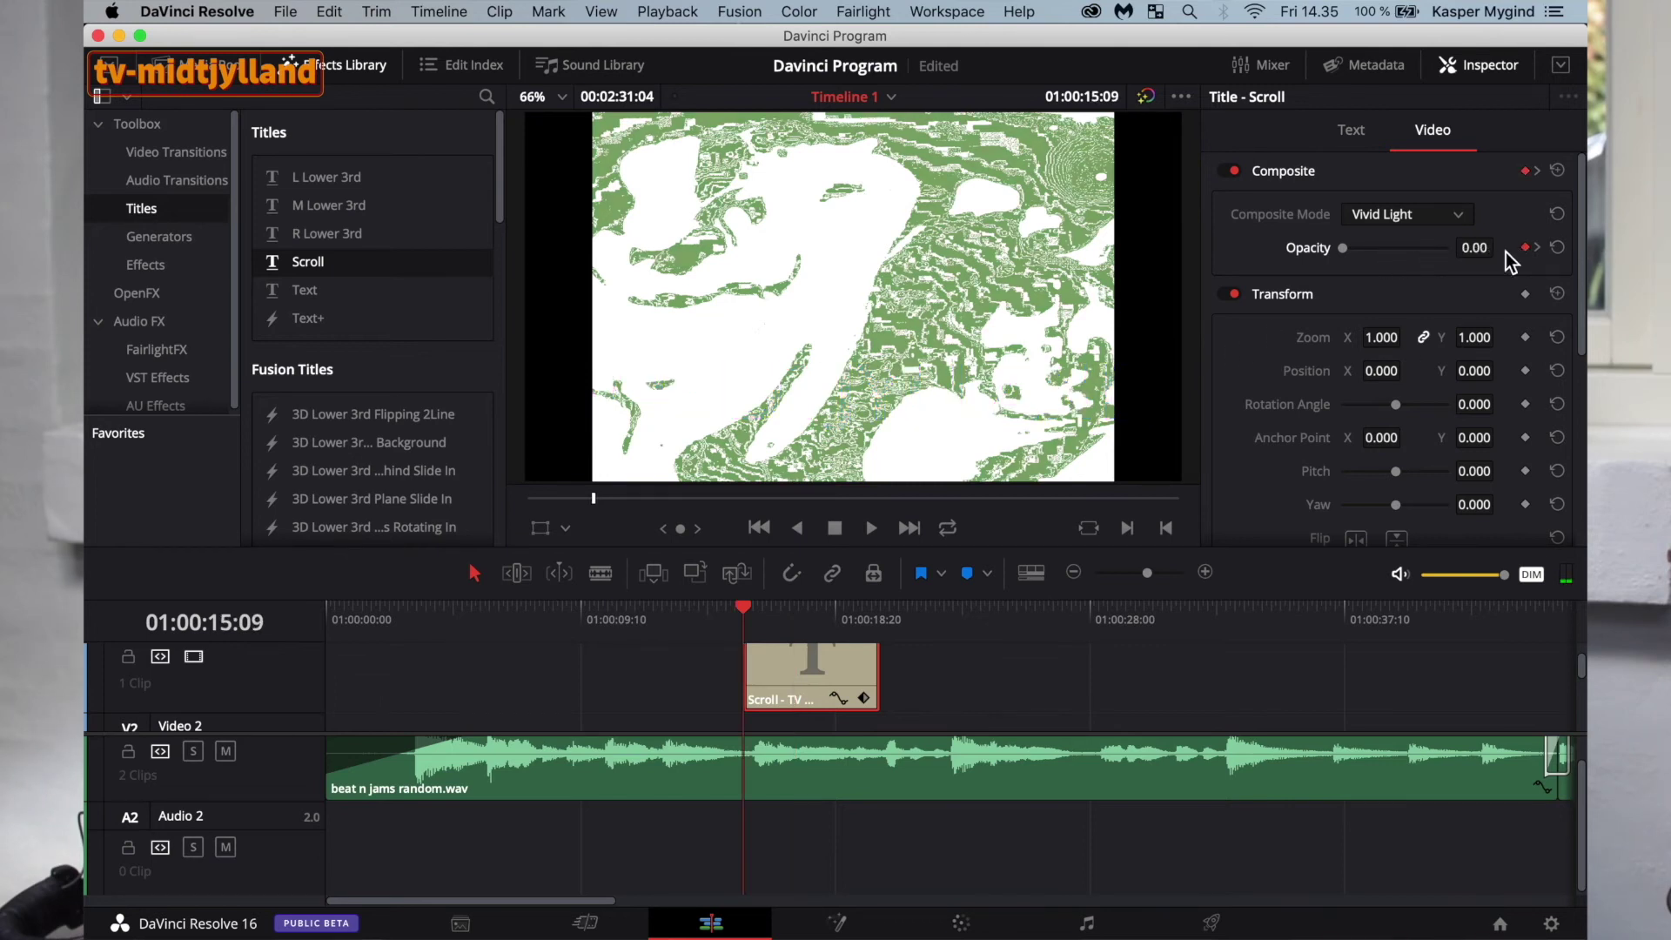
click(1526, 248)
mouse_move(1452, 254)
mouse_down()
mouse_move(1387, 251)
mouse_move(1475, 250)
mouse_up()
click(1526, 248)
mouse_move(740, 609)
mouse_down()
mouse_move(871, 601)
mouse_move(745, 607)
mouse_up()
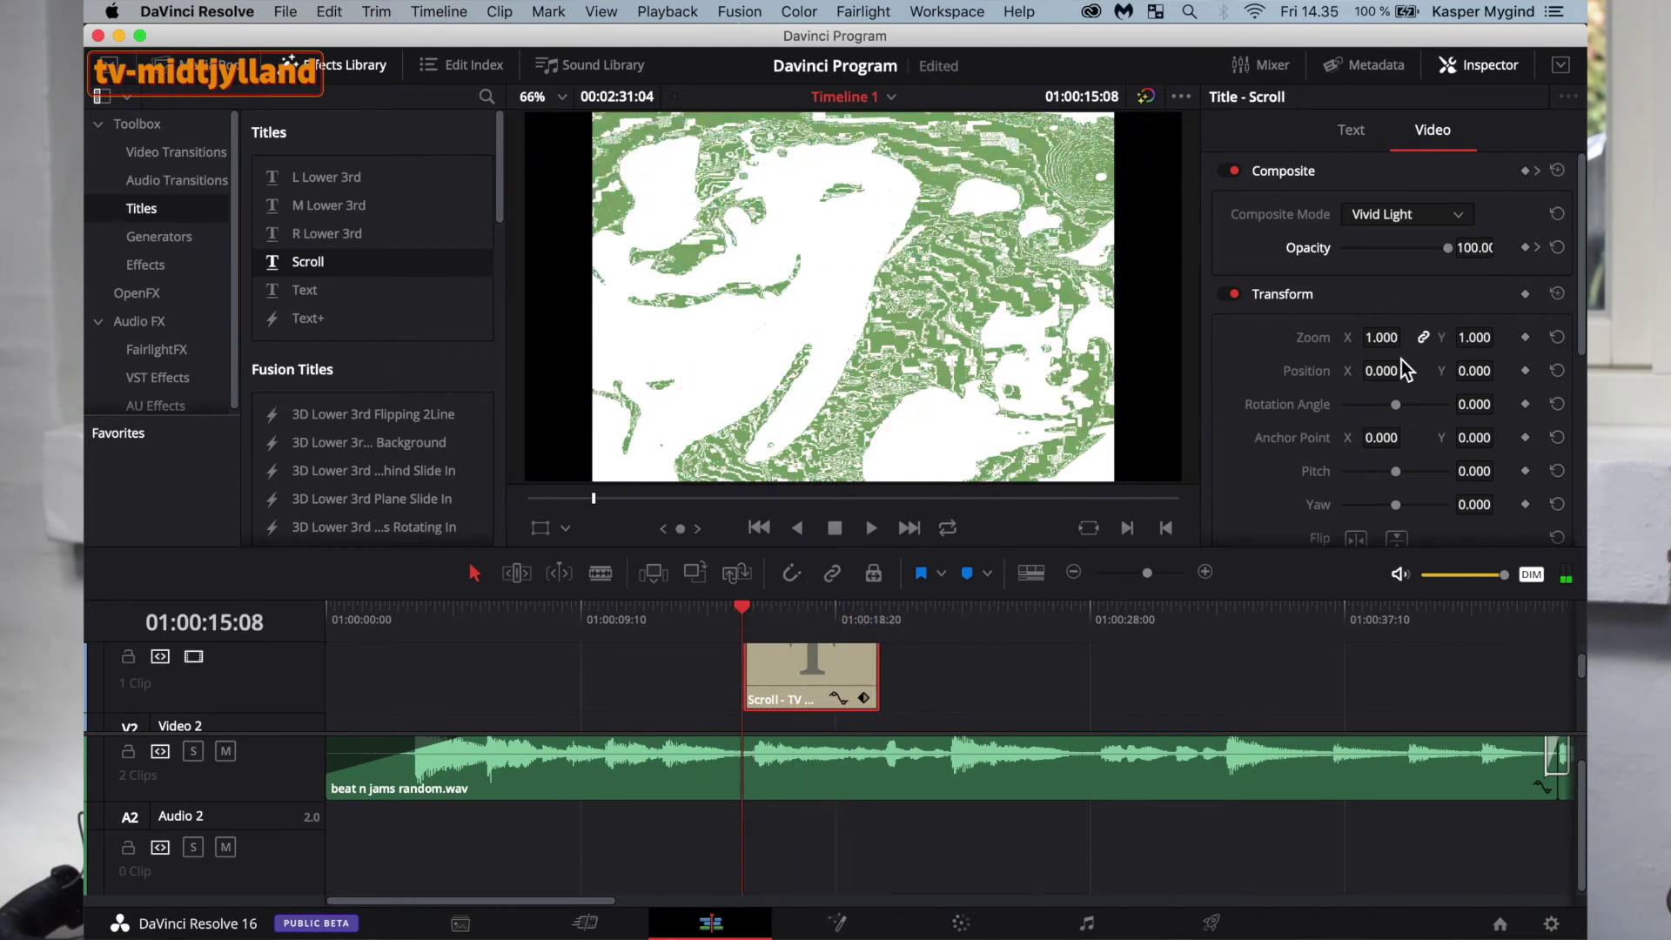
Keyframe the Scroll title's zoom from 0.000 at 01:00:15:20 to 1.330 near the end of the title.
drag(742, 608, 818, 606)
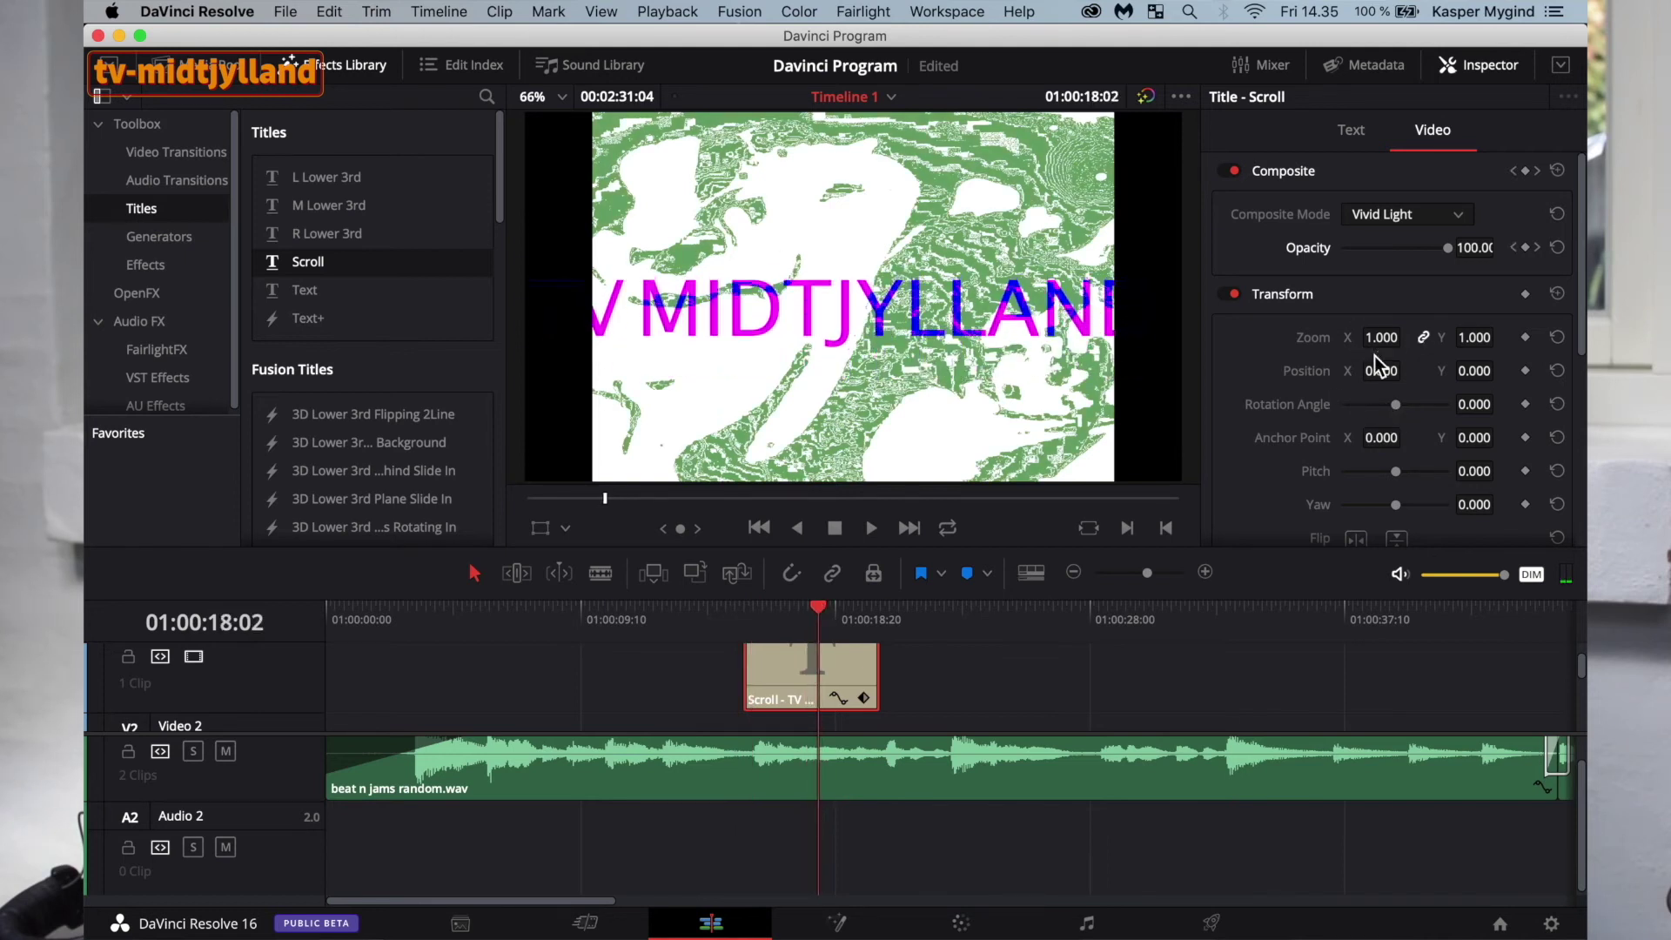
mouse_move(1389, 342)
mouse_down()
mouse_move(1471, 342)
mouse_move(1384, 337)
mouse_move(1406, 337)
mouse_up()
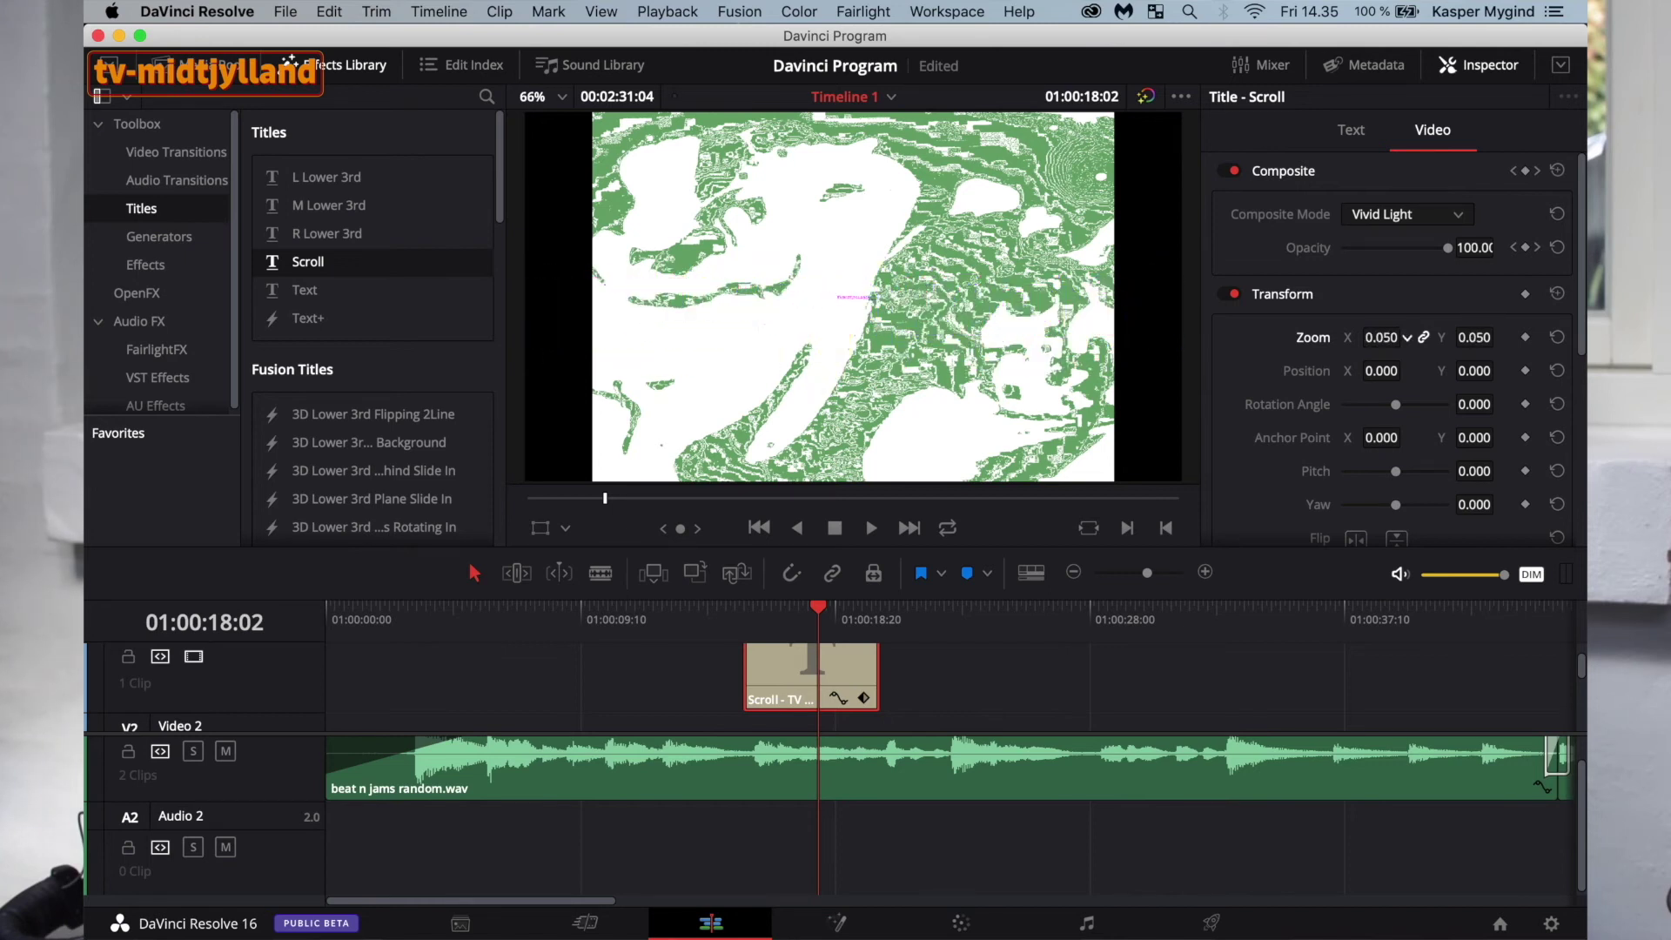
drag(818, 605, 754, 608)
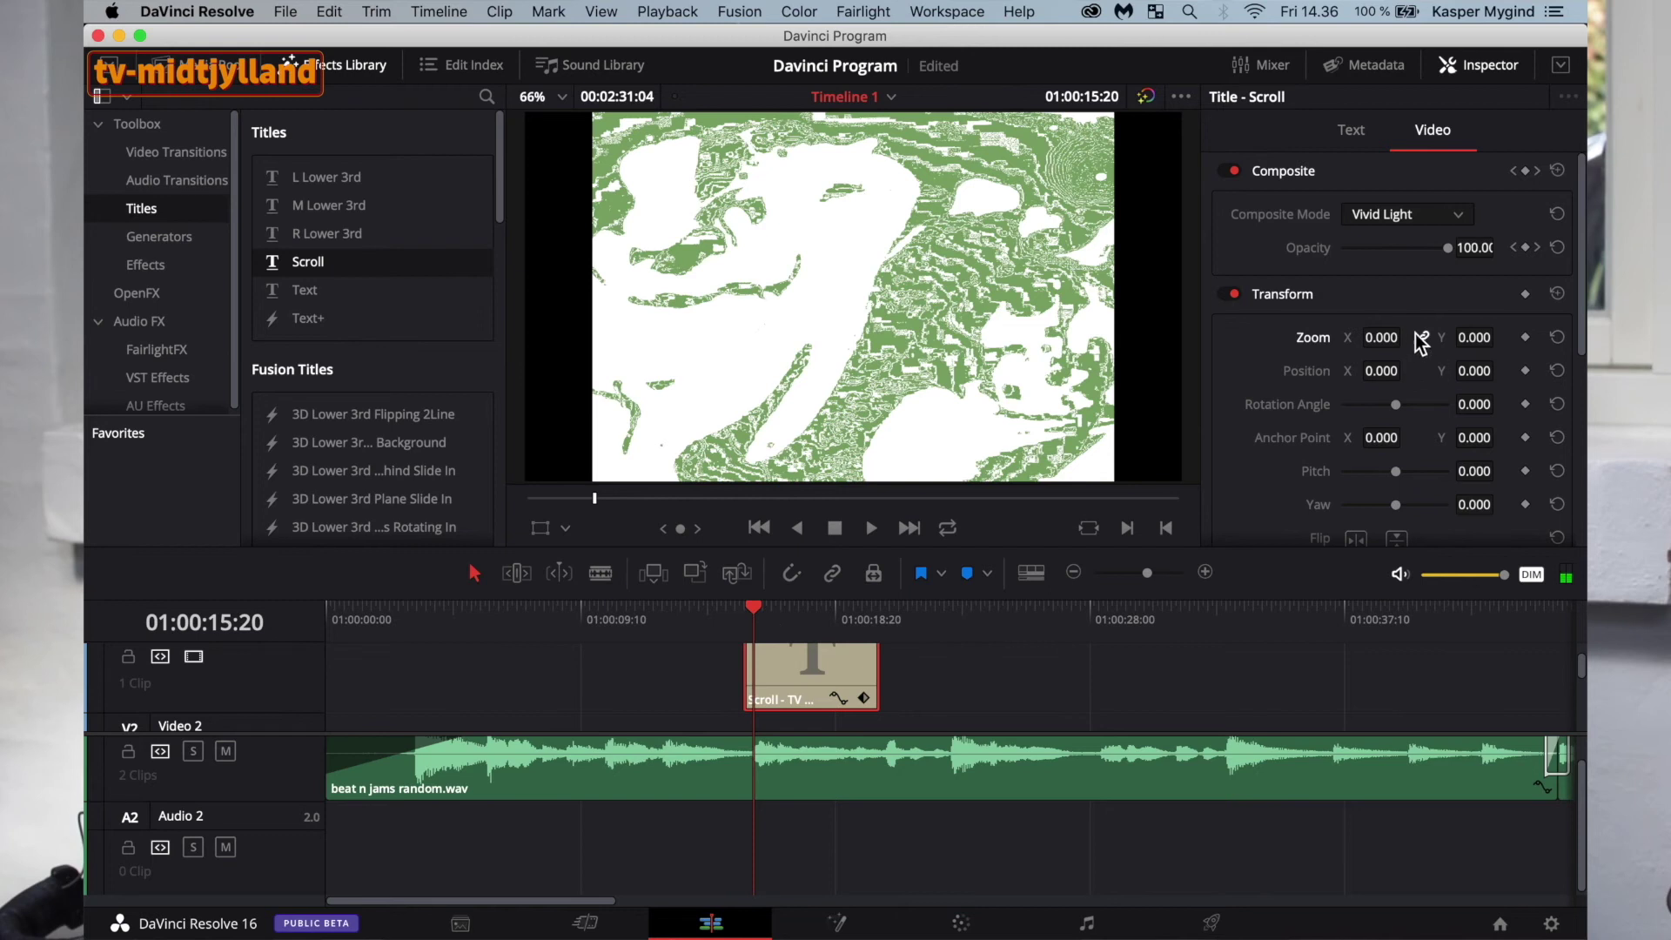
click(1527, 338)
drag(750, 626, 864, 607)
drag(1382, 342, 1453, 338)
Play the Scroll title from just before its start to review the zoom animation.
drag(864, 607, 739, 615)
key(space)
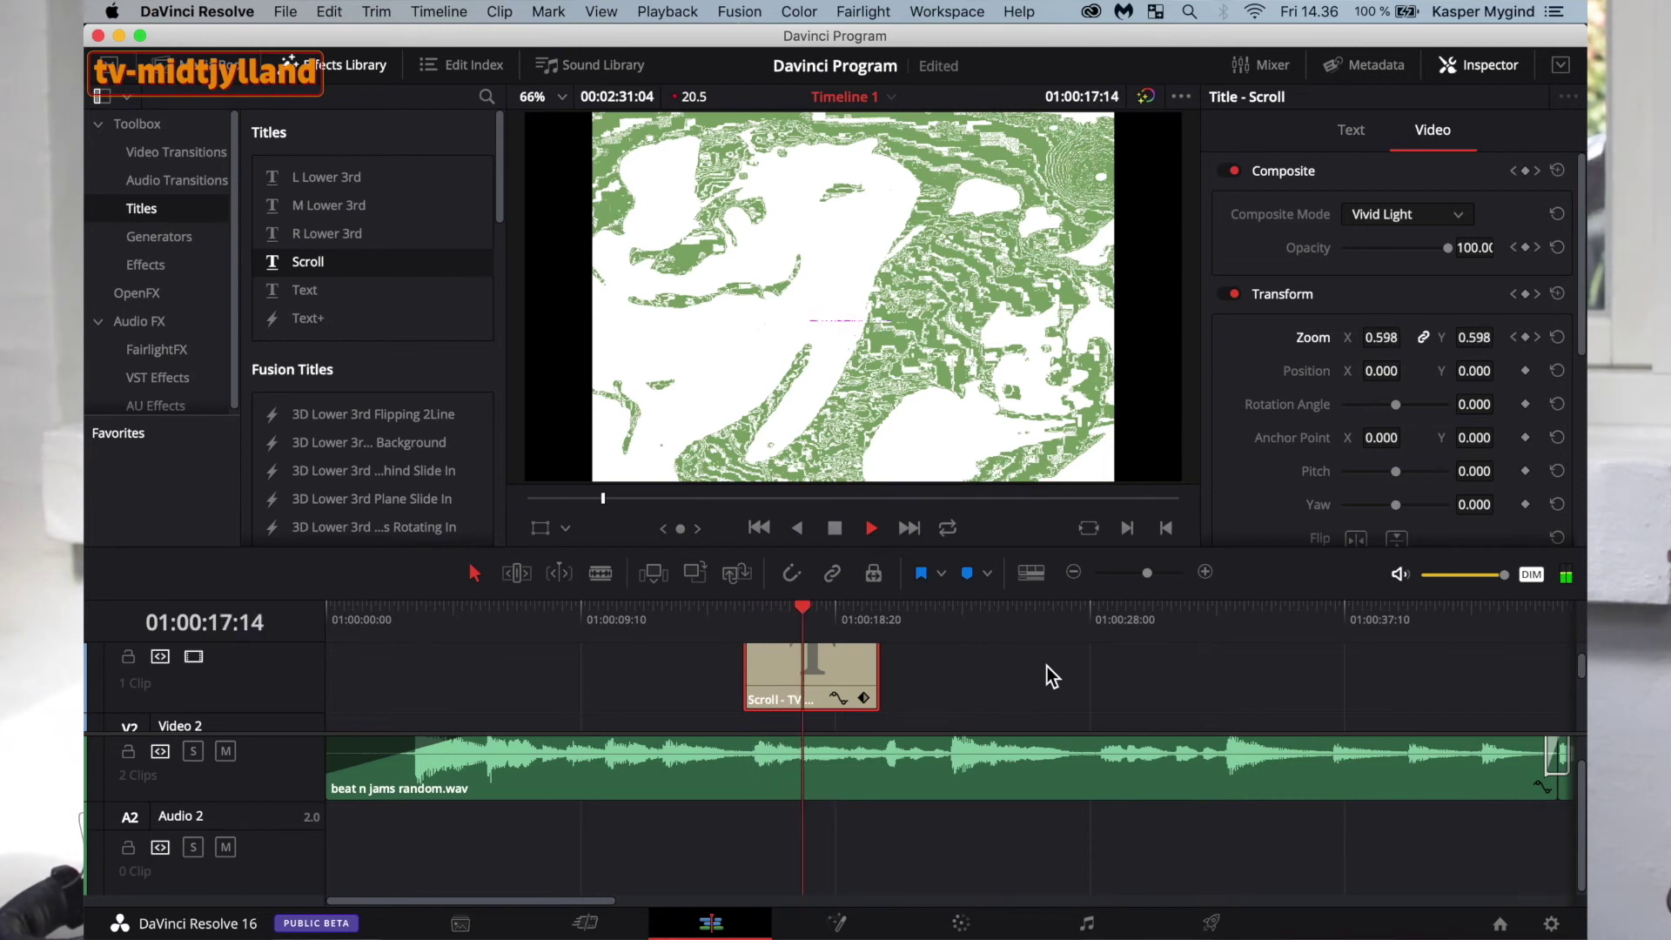
click(750, 619)
drag(751, 624, 739, 618)
key(space)
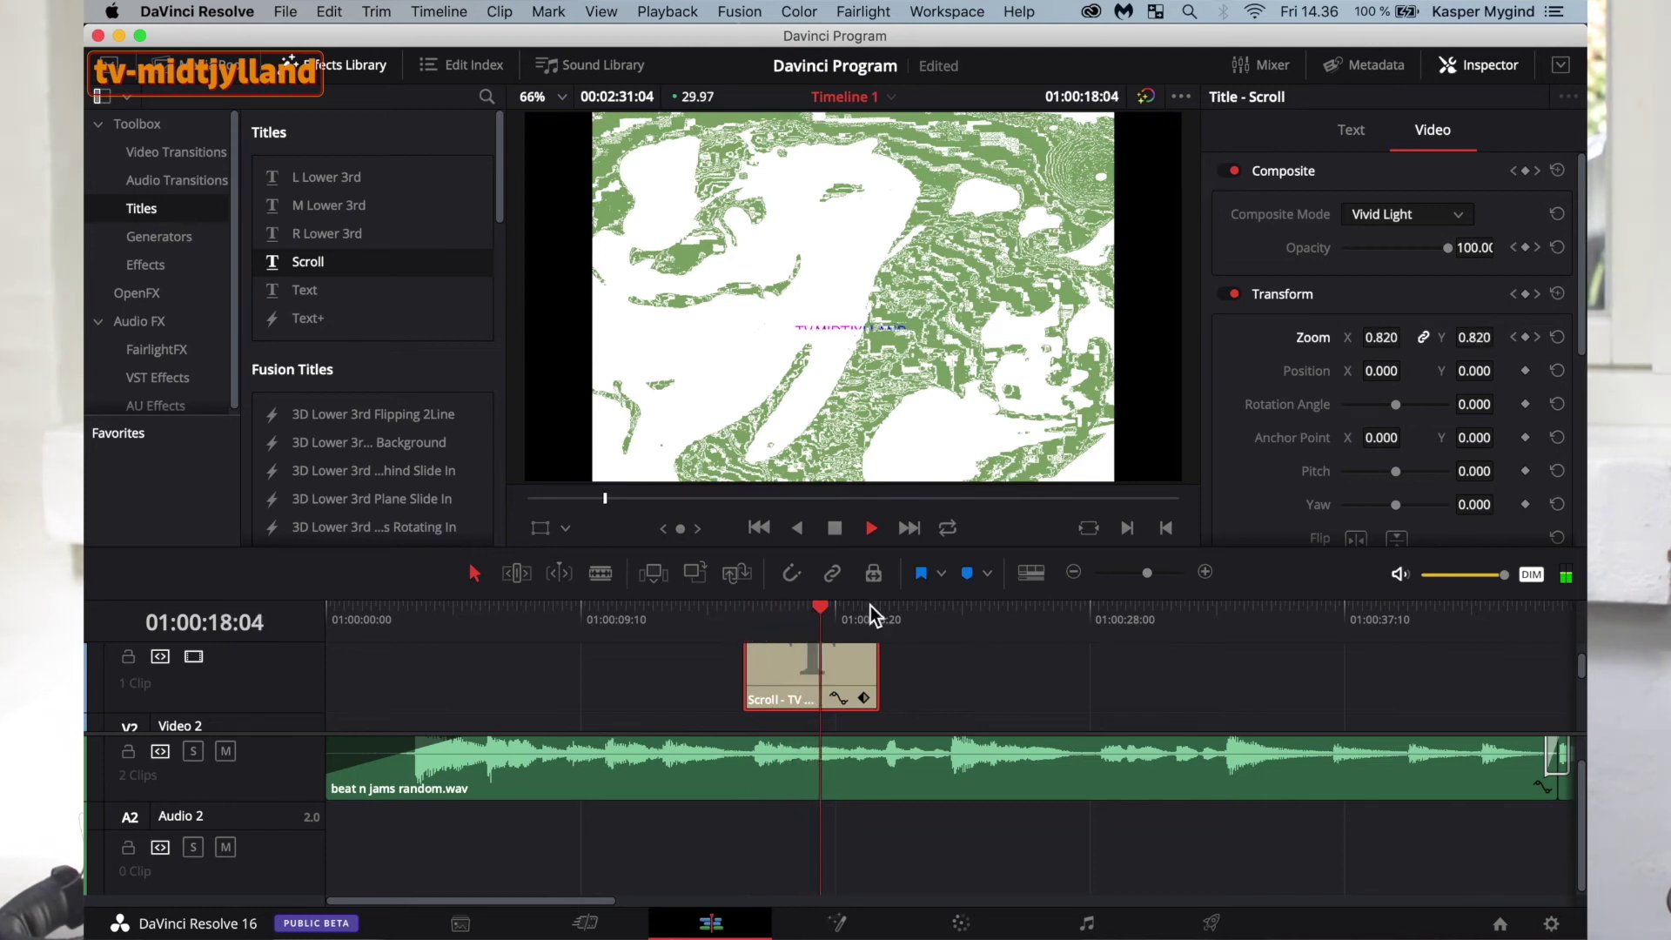
key(space)
Rotate the Scroll title to about -110.5 degrees and set its zoom to 1.050 at the first zoom keyframe.
drag(1396, 404, 1381, 409)
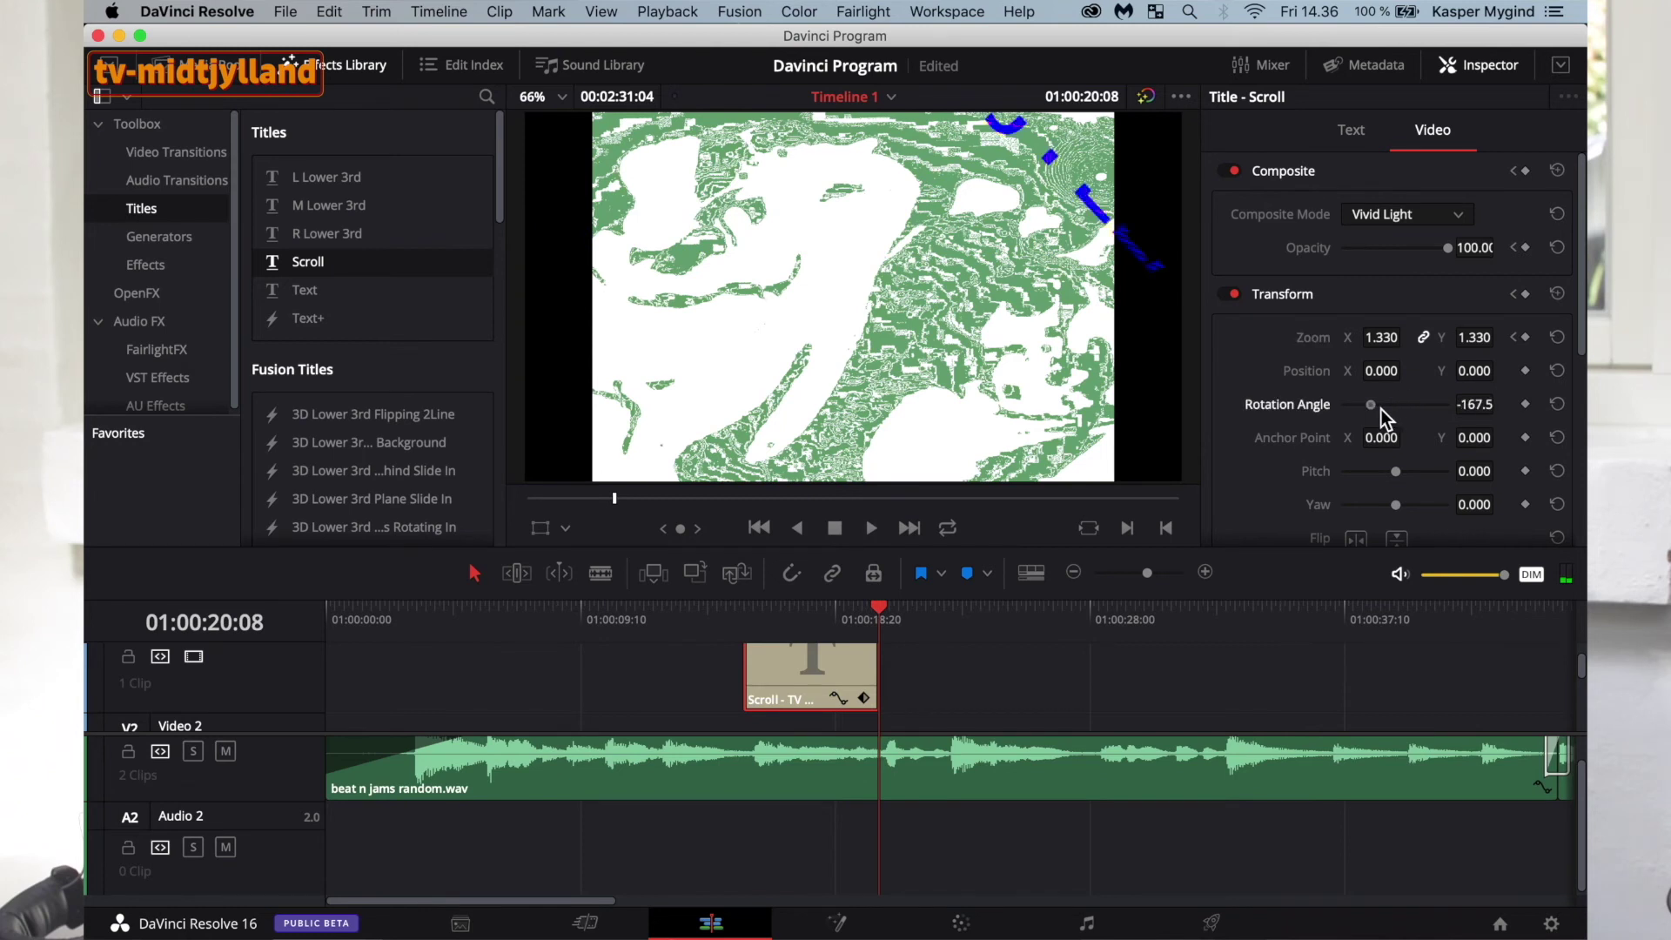
click(1514, 336)
drag(1414, 337, 1485, 343)
click(1515, 337)
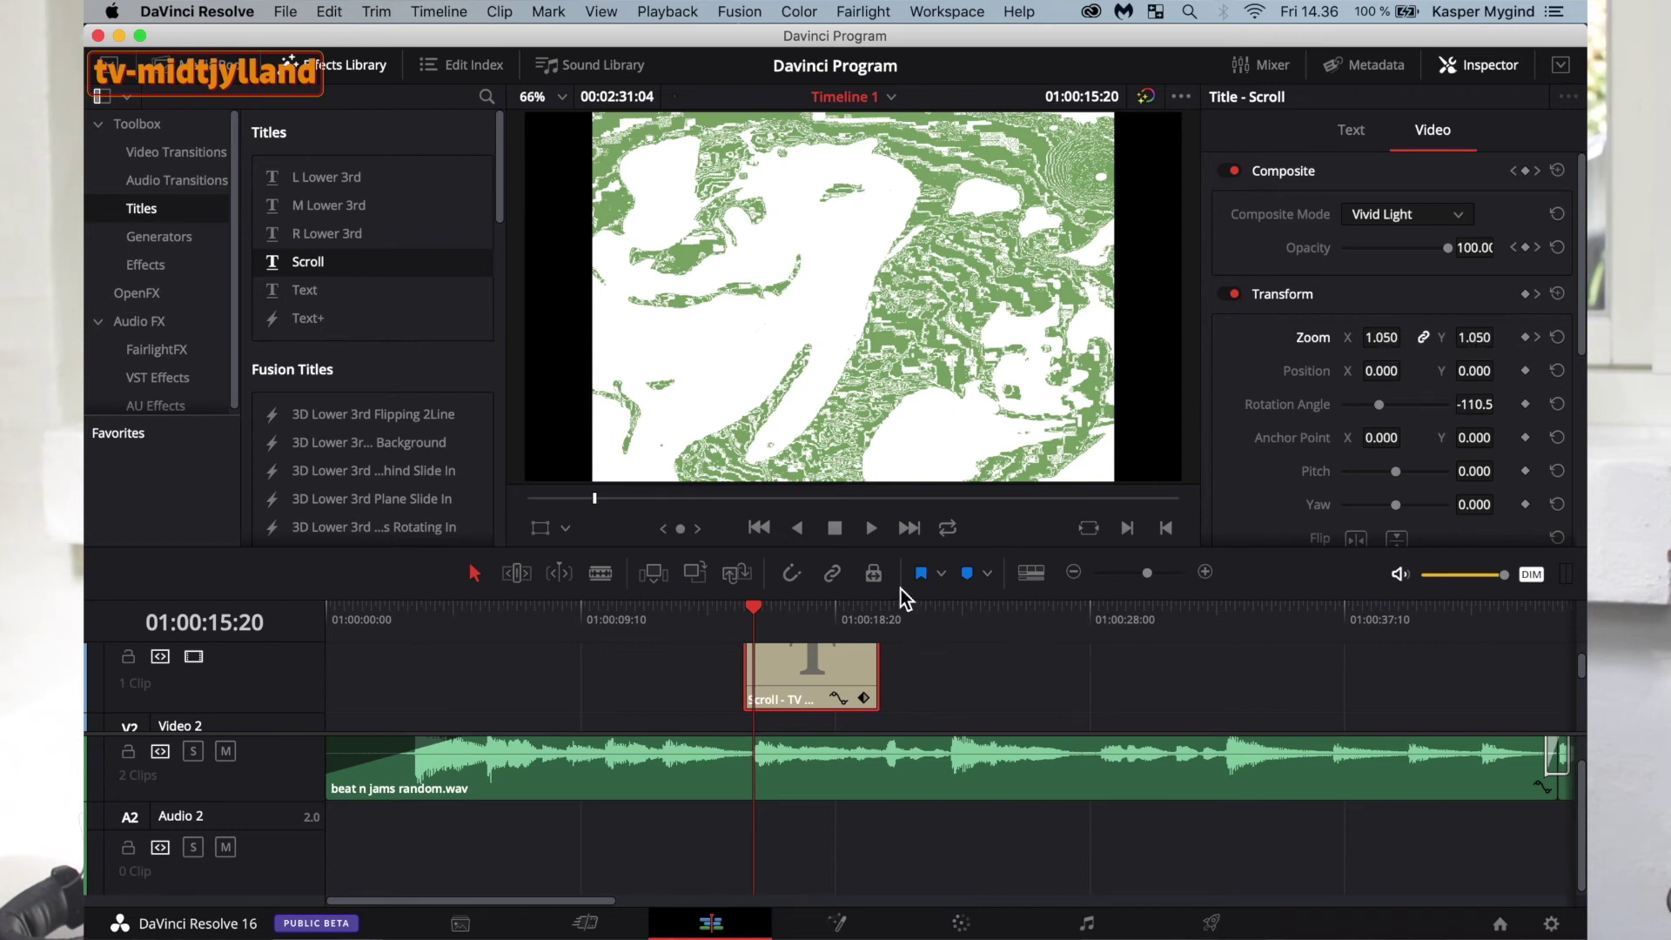
Set the Scroll title's rotation angle to 3.560, anchor point X to 69, pitch to -0.074 and yaw to -1.054.
drag(749, 606, 816, 607)
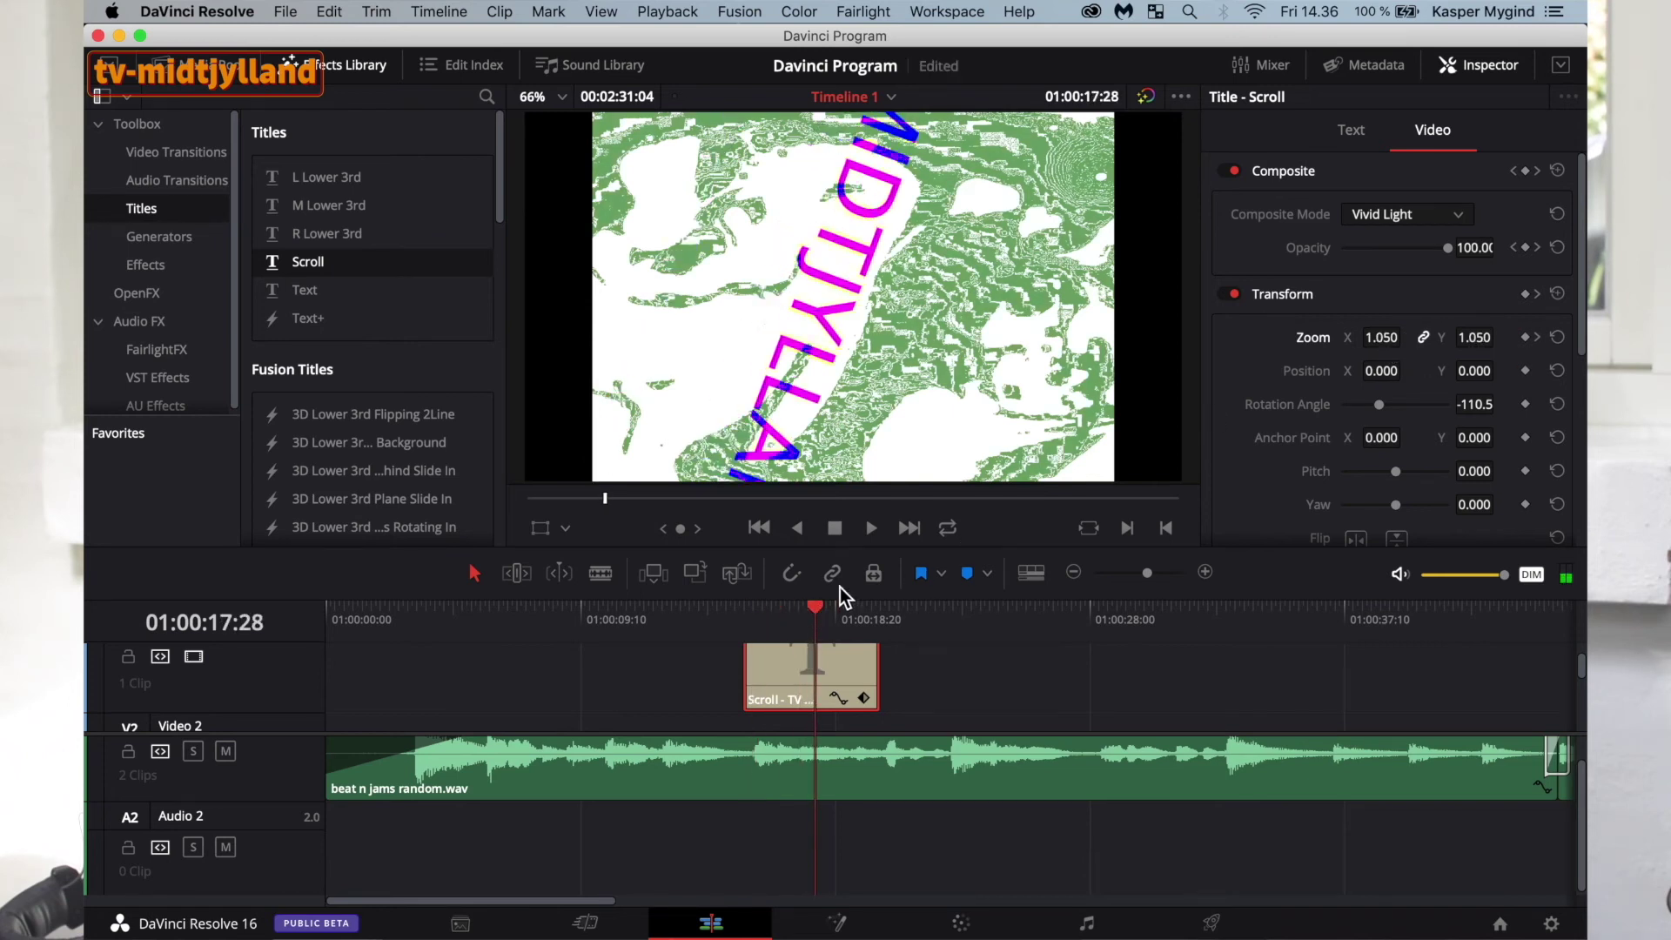
drag(1383, 409, 1397, 404)
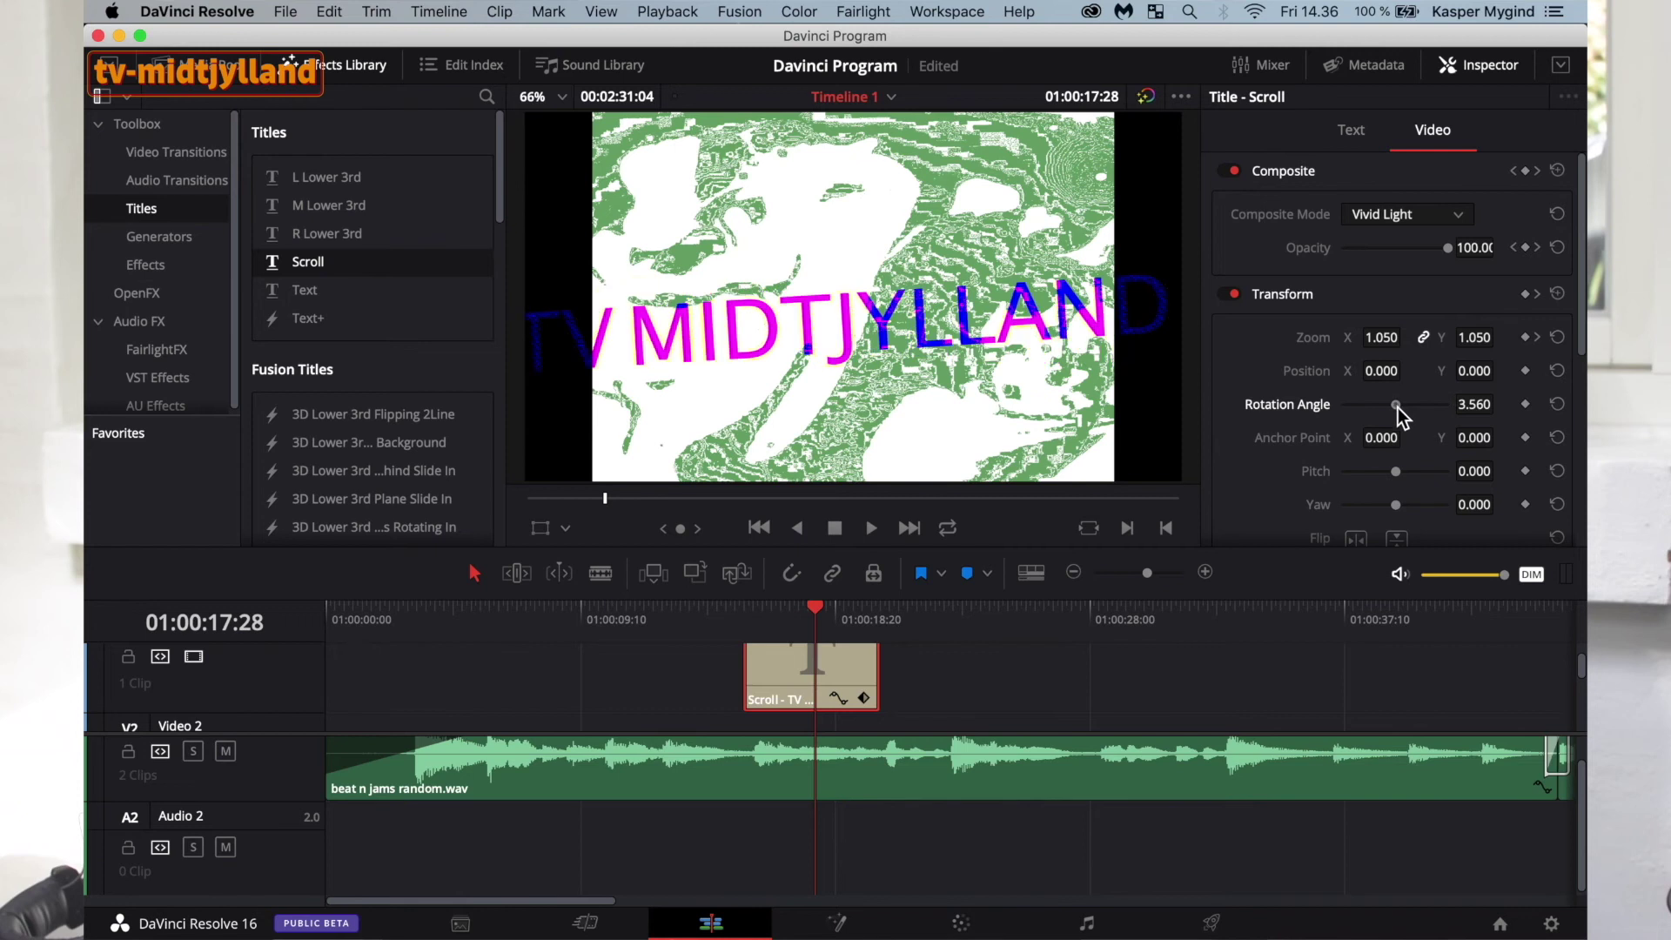
drag(1395, 470, 1360, 505)
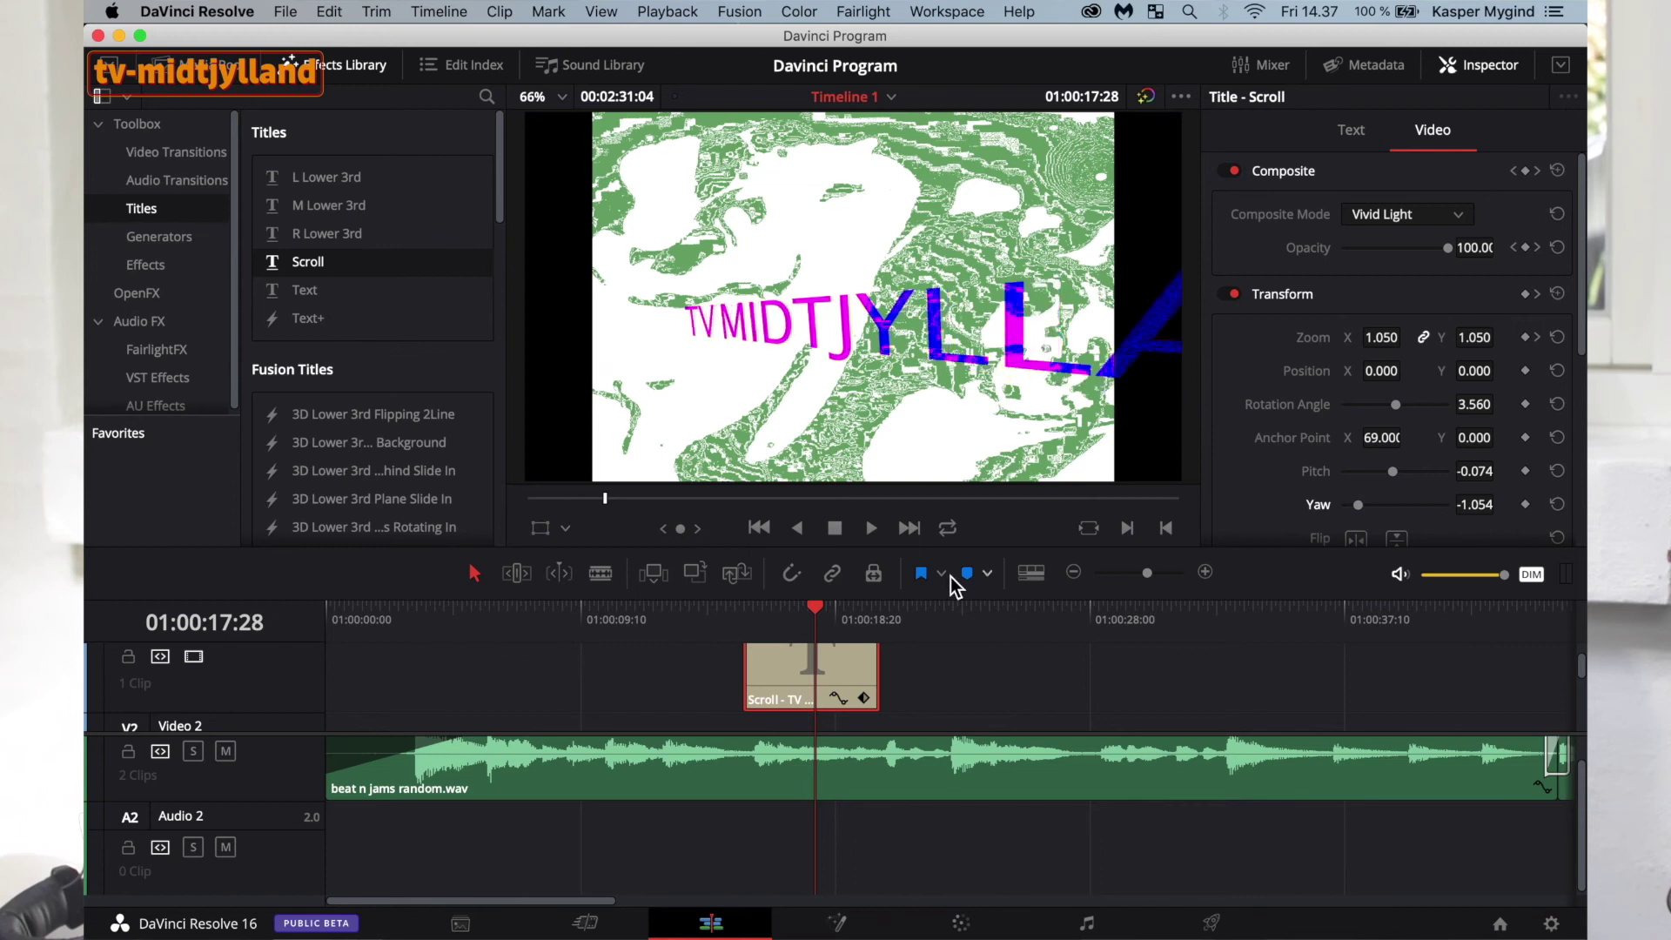
Try flipping the Scroll title horizontally and vertically at 01:00:17:06, and switch both flips off again.
click(797, 613)
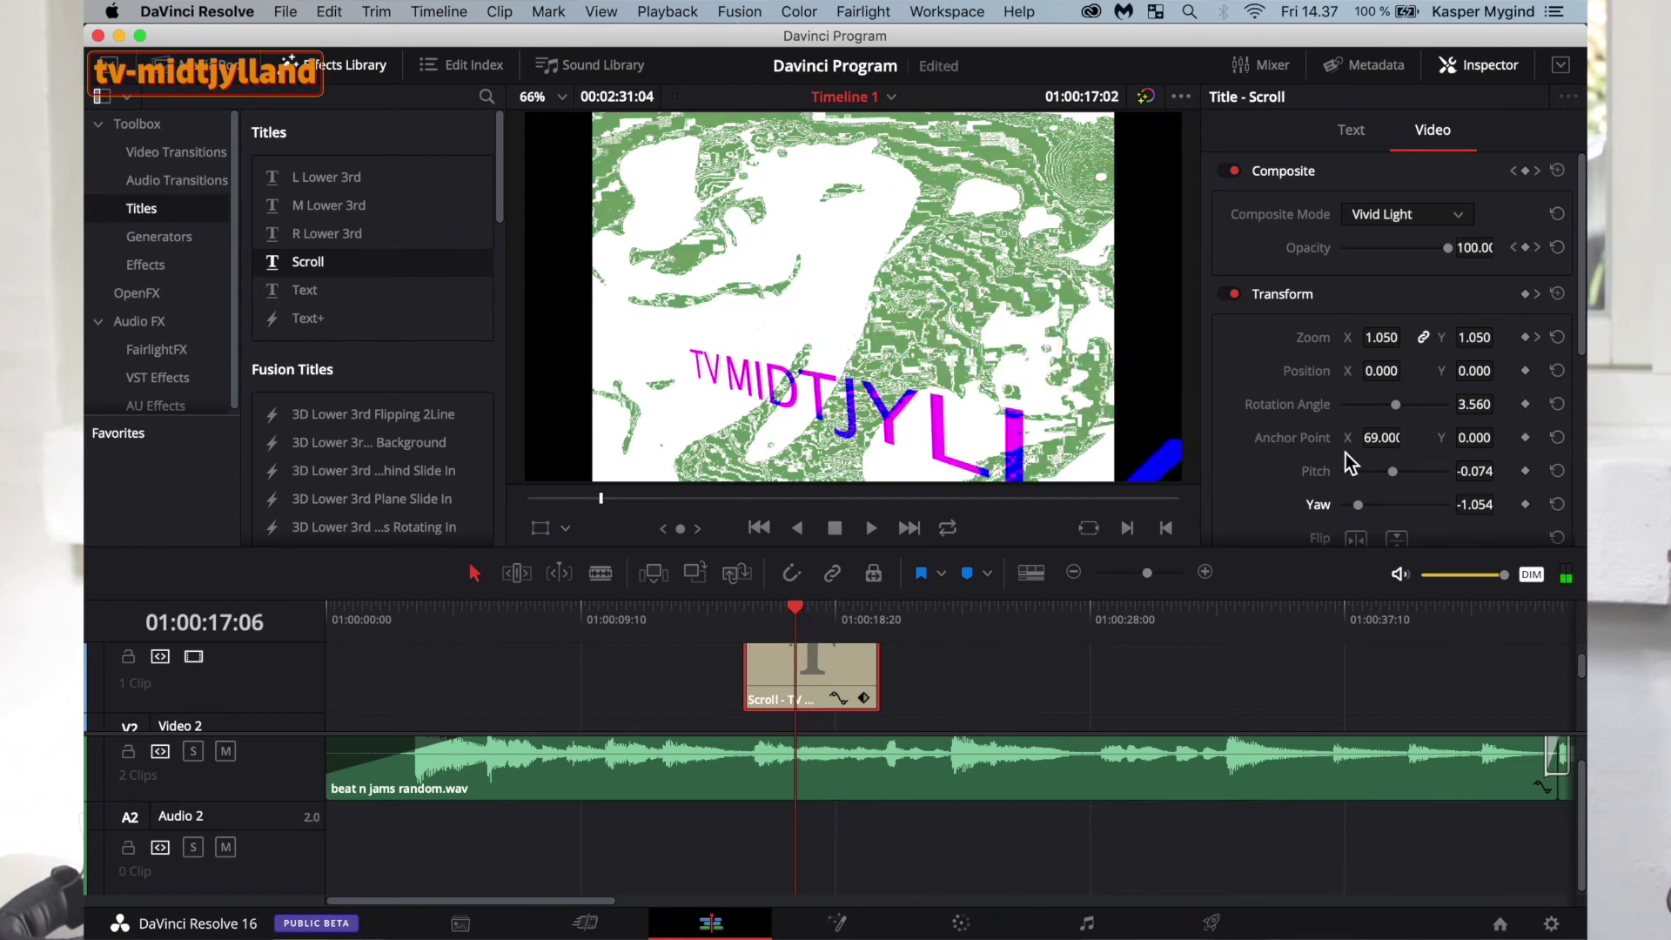
scroll(1345, 453, down, 5)
scroll(1349, 348, up, 3)
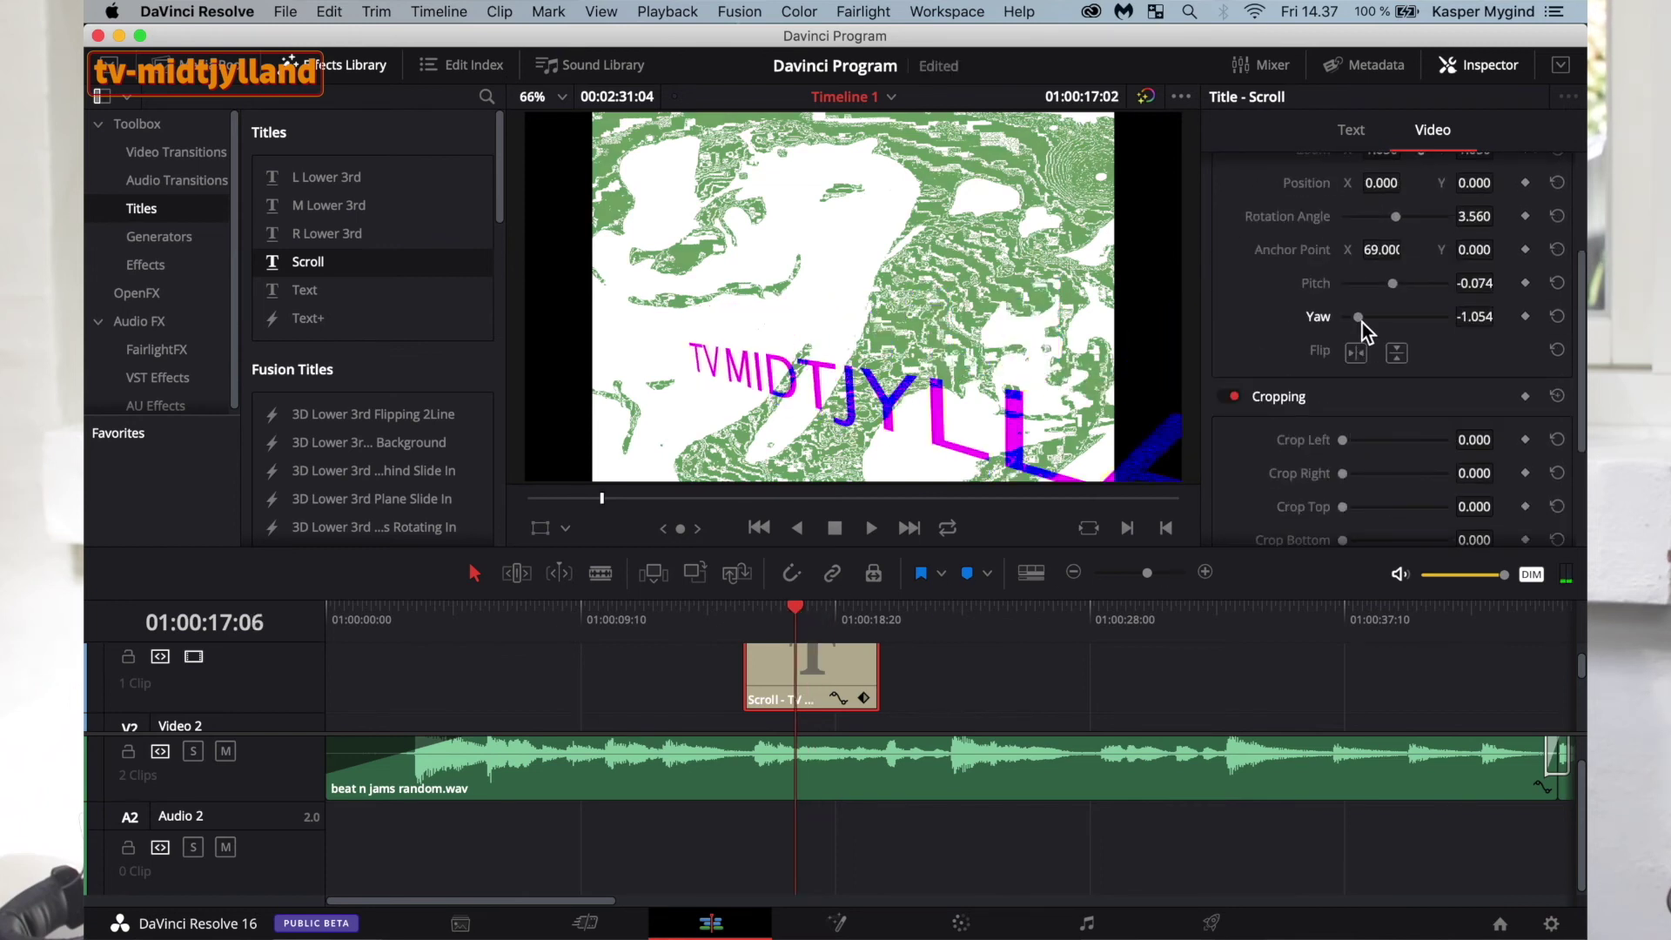
click(1363, 355)
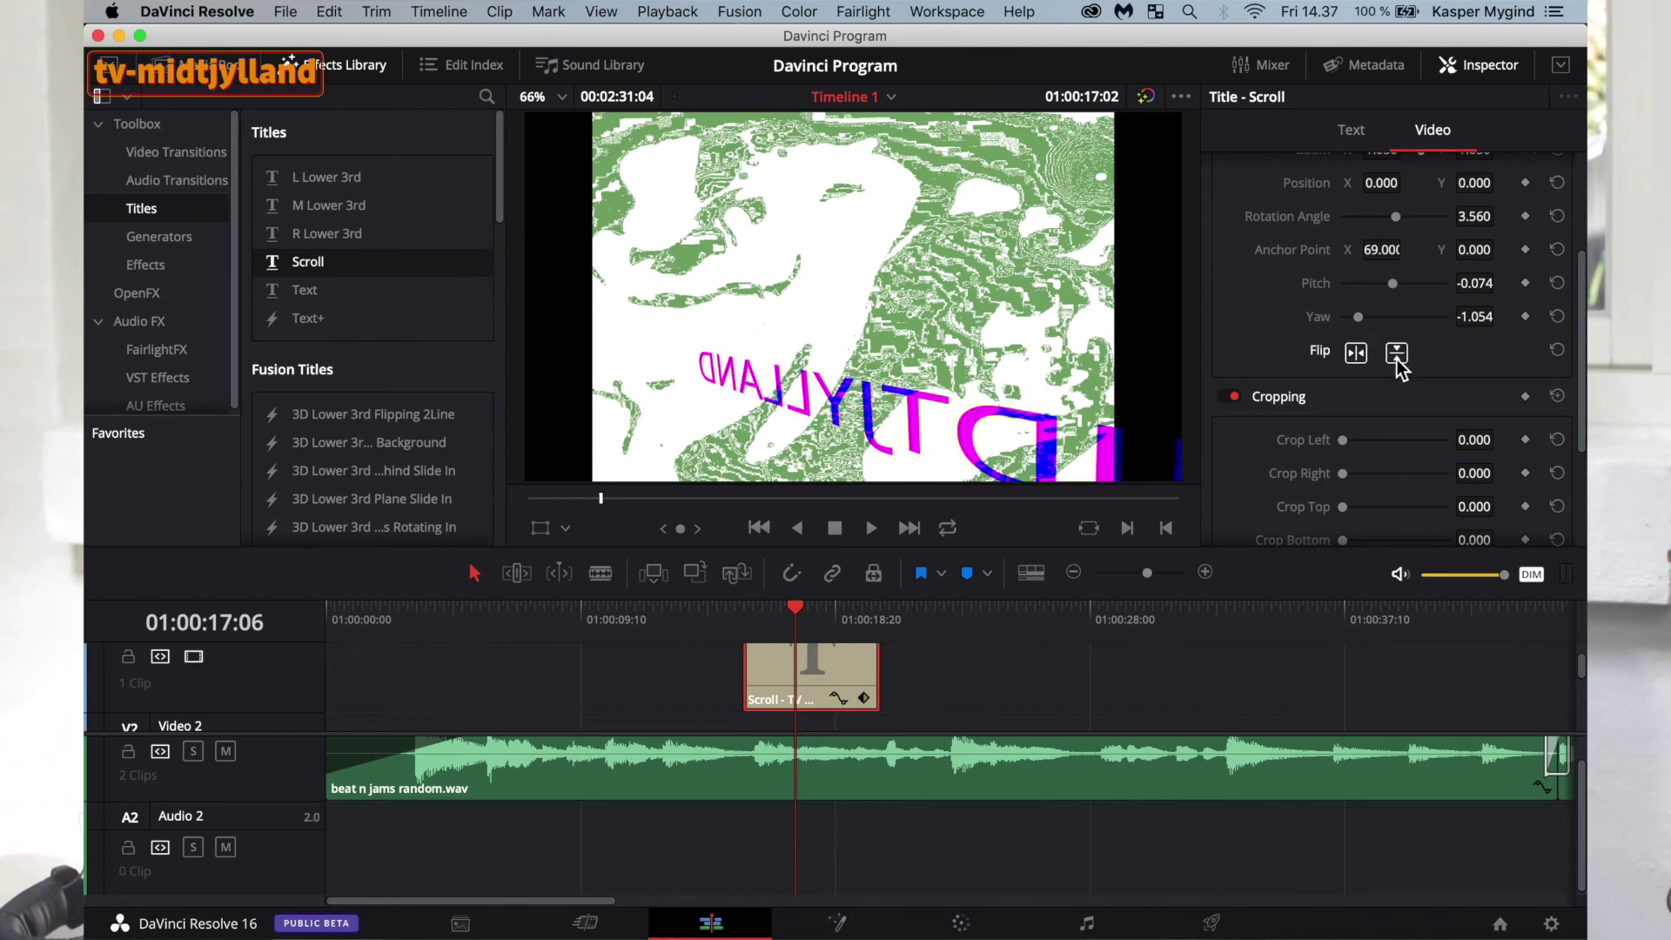
click(1398, 358)
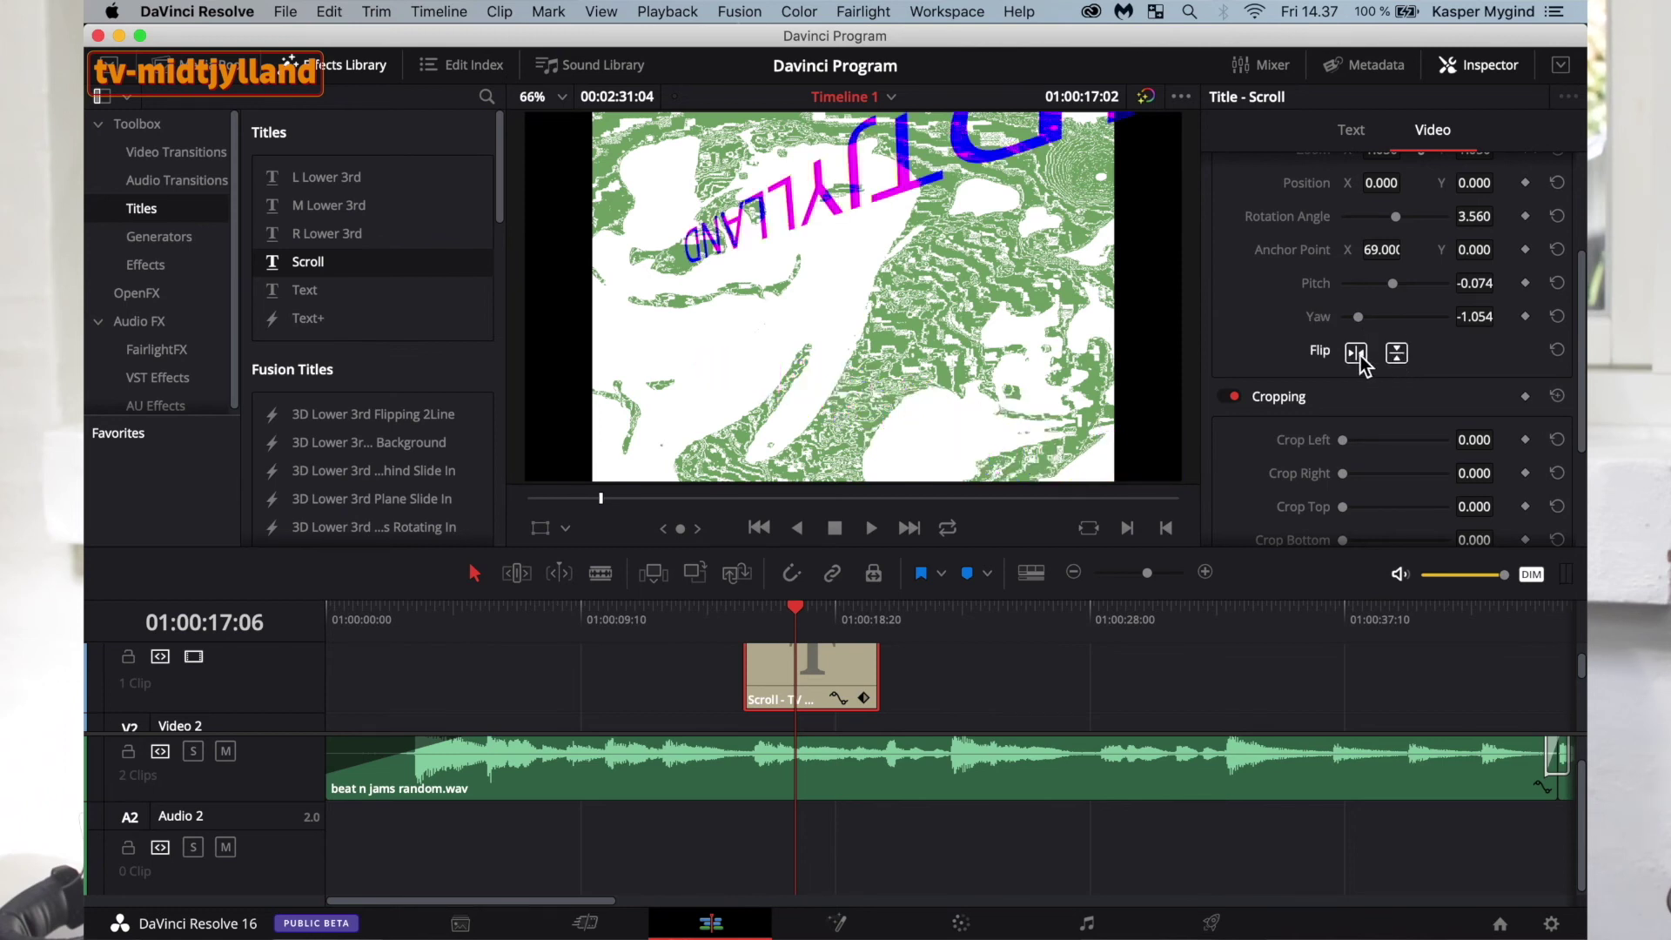
click(1398, 354)
click(1355, 354)
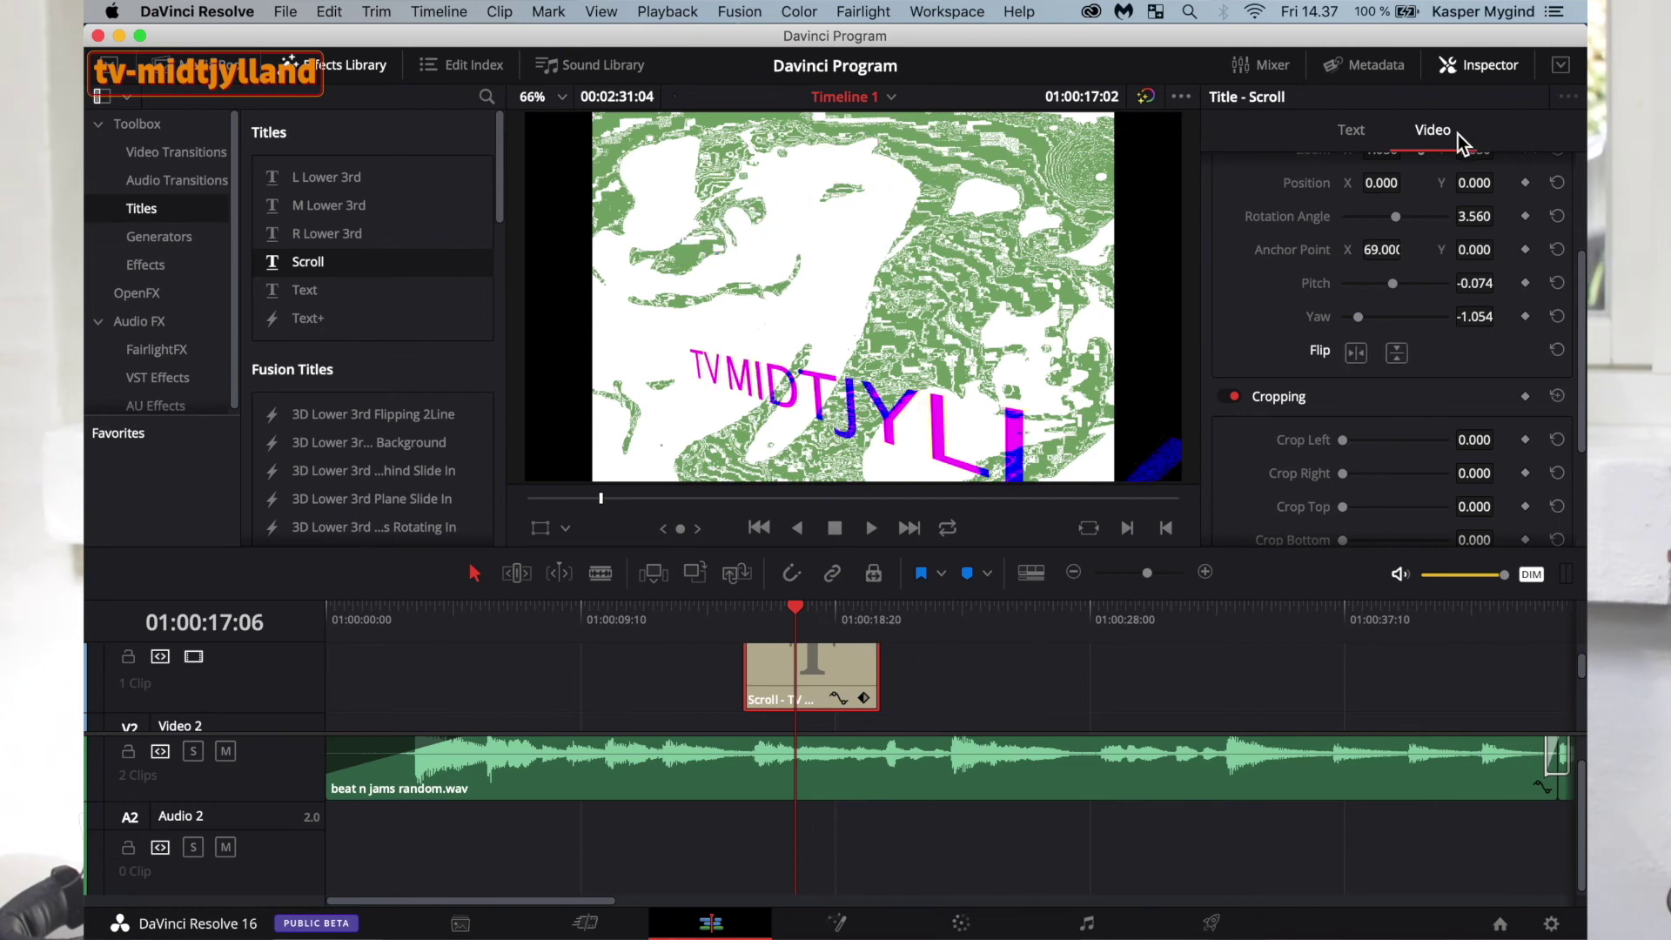
Select the part 1.mov clip on the Video 1 track to show its properties.
scroll(888, 720, up, 1)
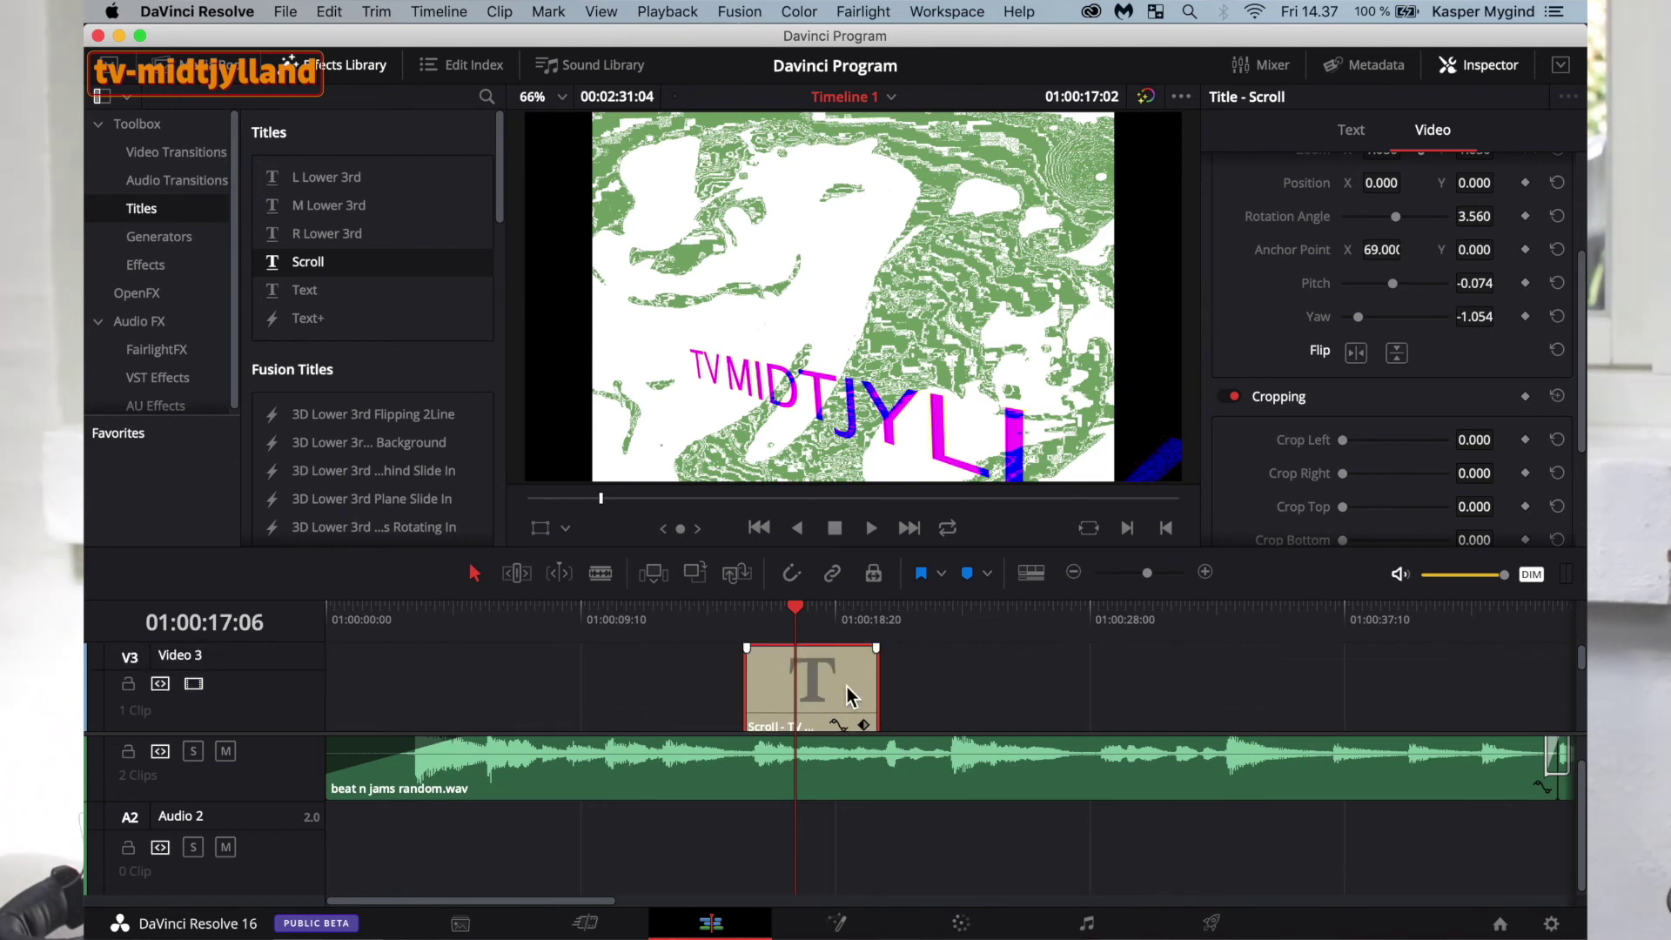
scroll(849, 688, down, 3)
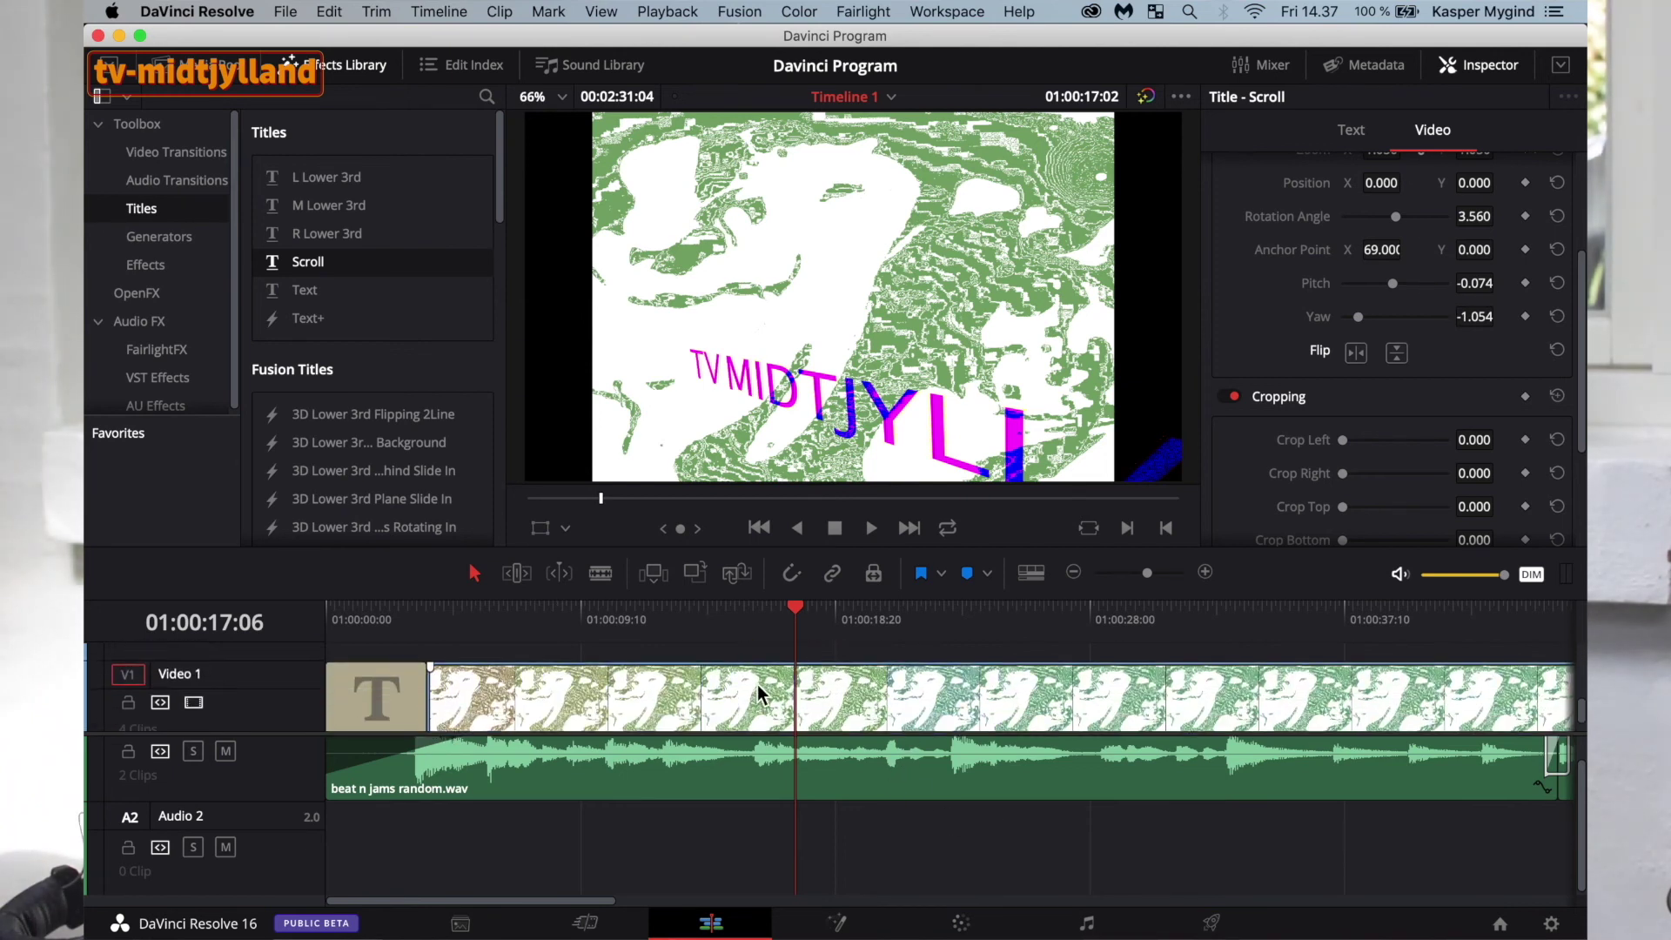
scroll(738, 682, right, 10)
scroll(735, 681, left, 10)
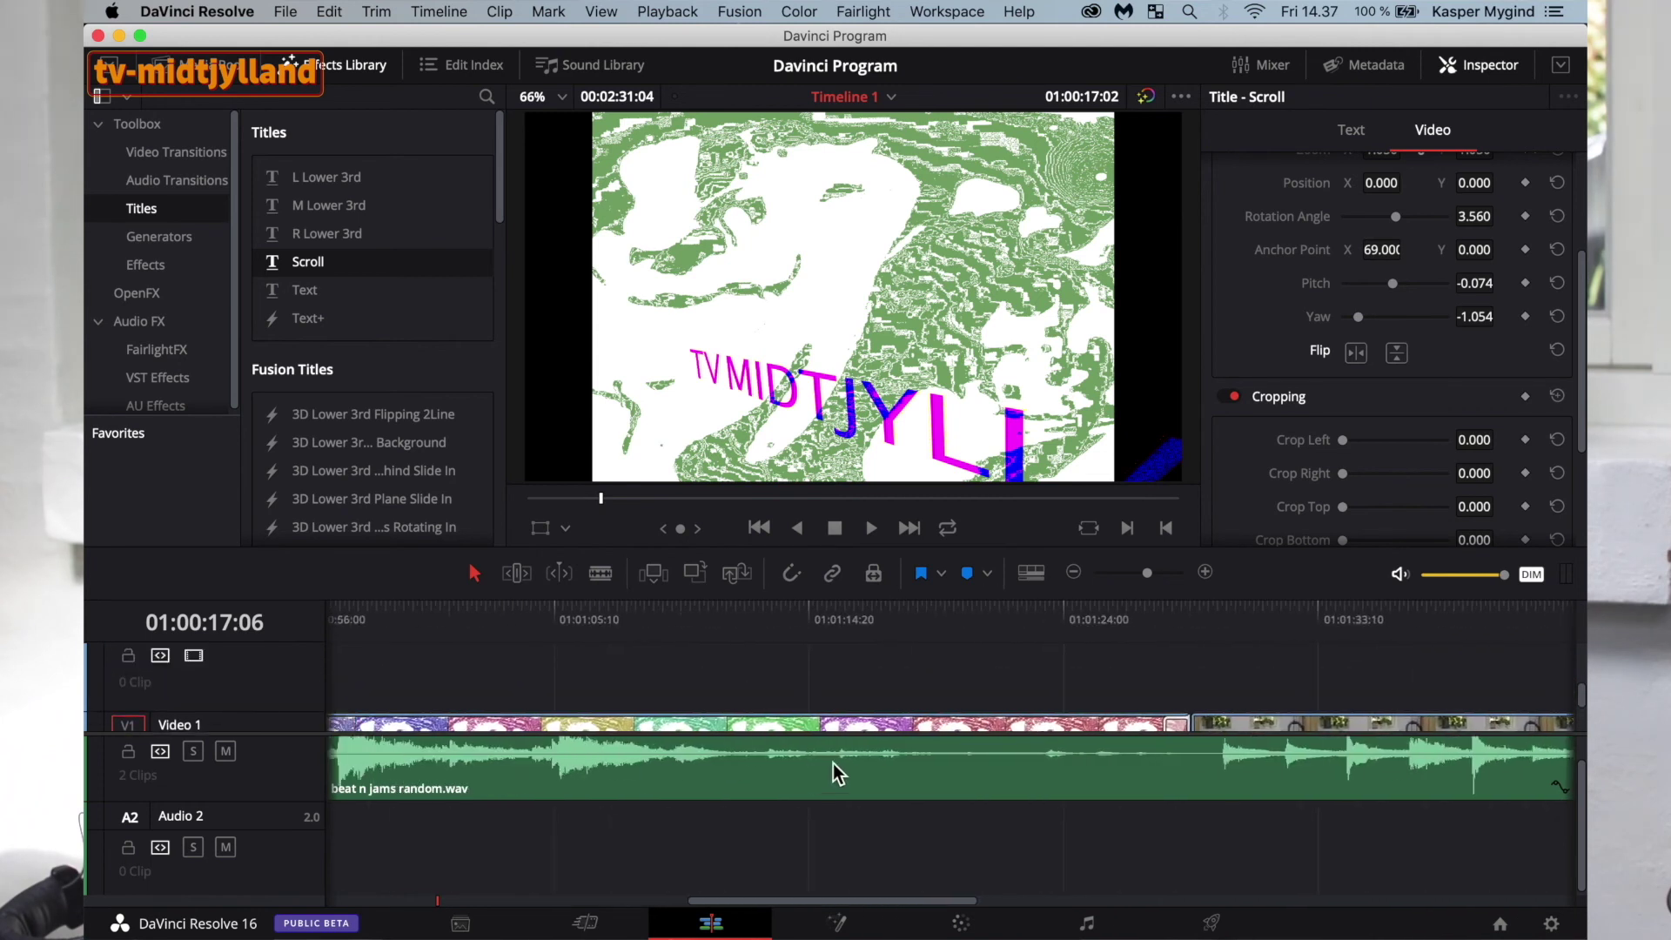
scroll(676, 692, down, 2)
scroll(675, 692, left, 1)
click(683, 696)
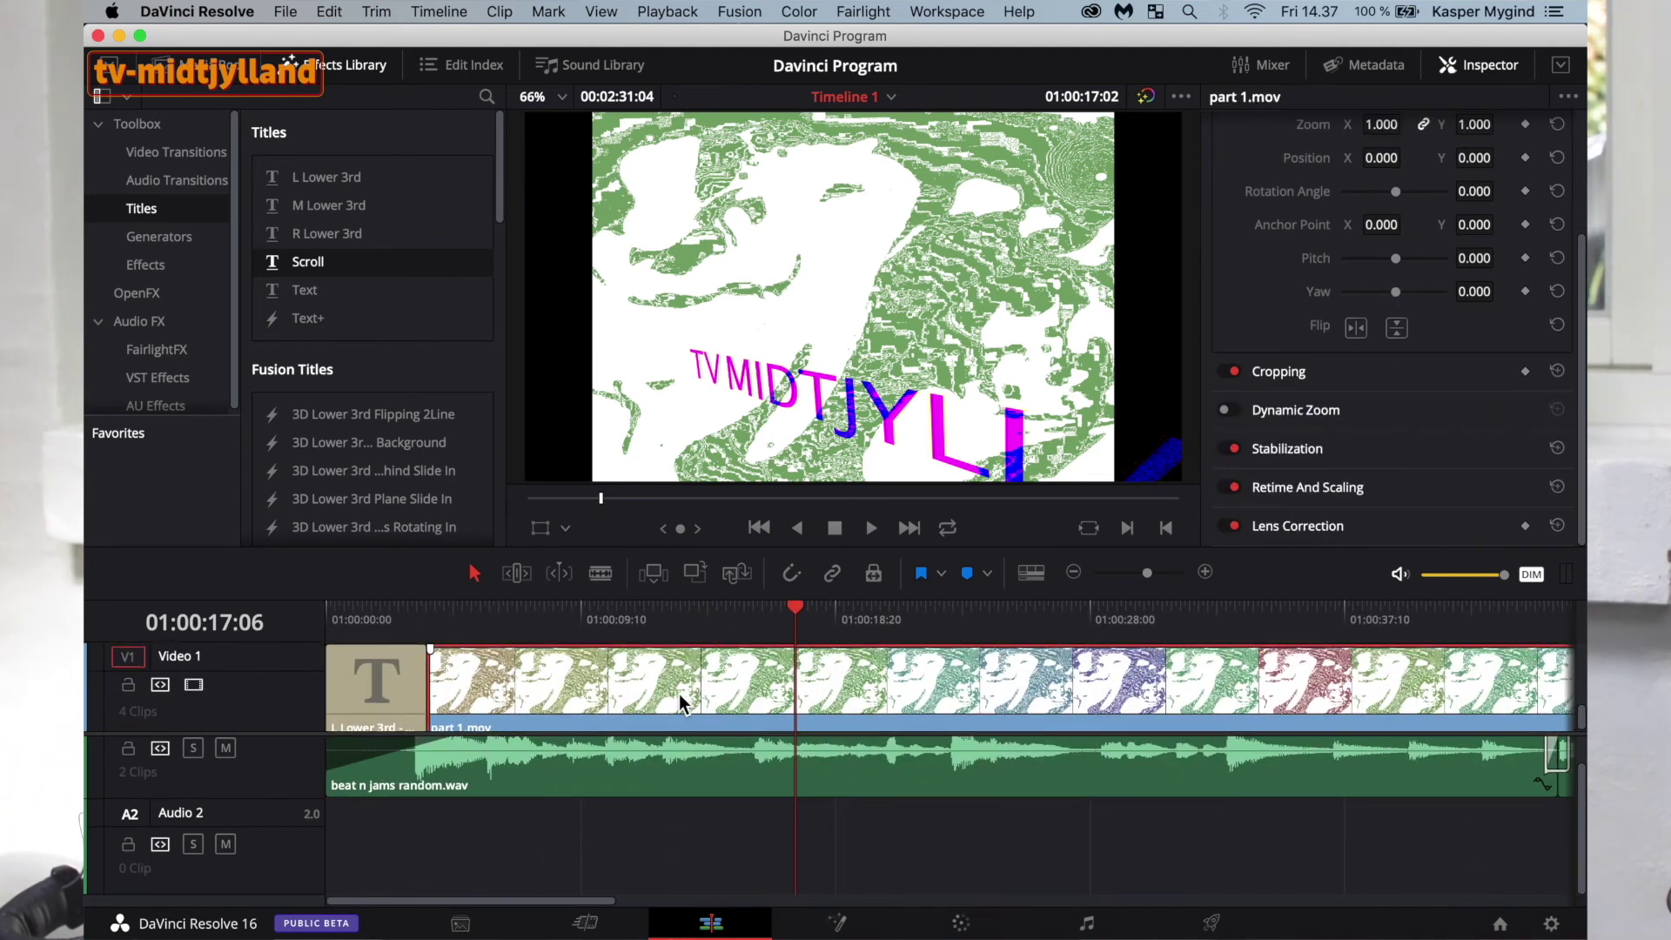
double_click(783, 672)
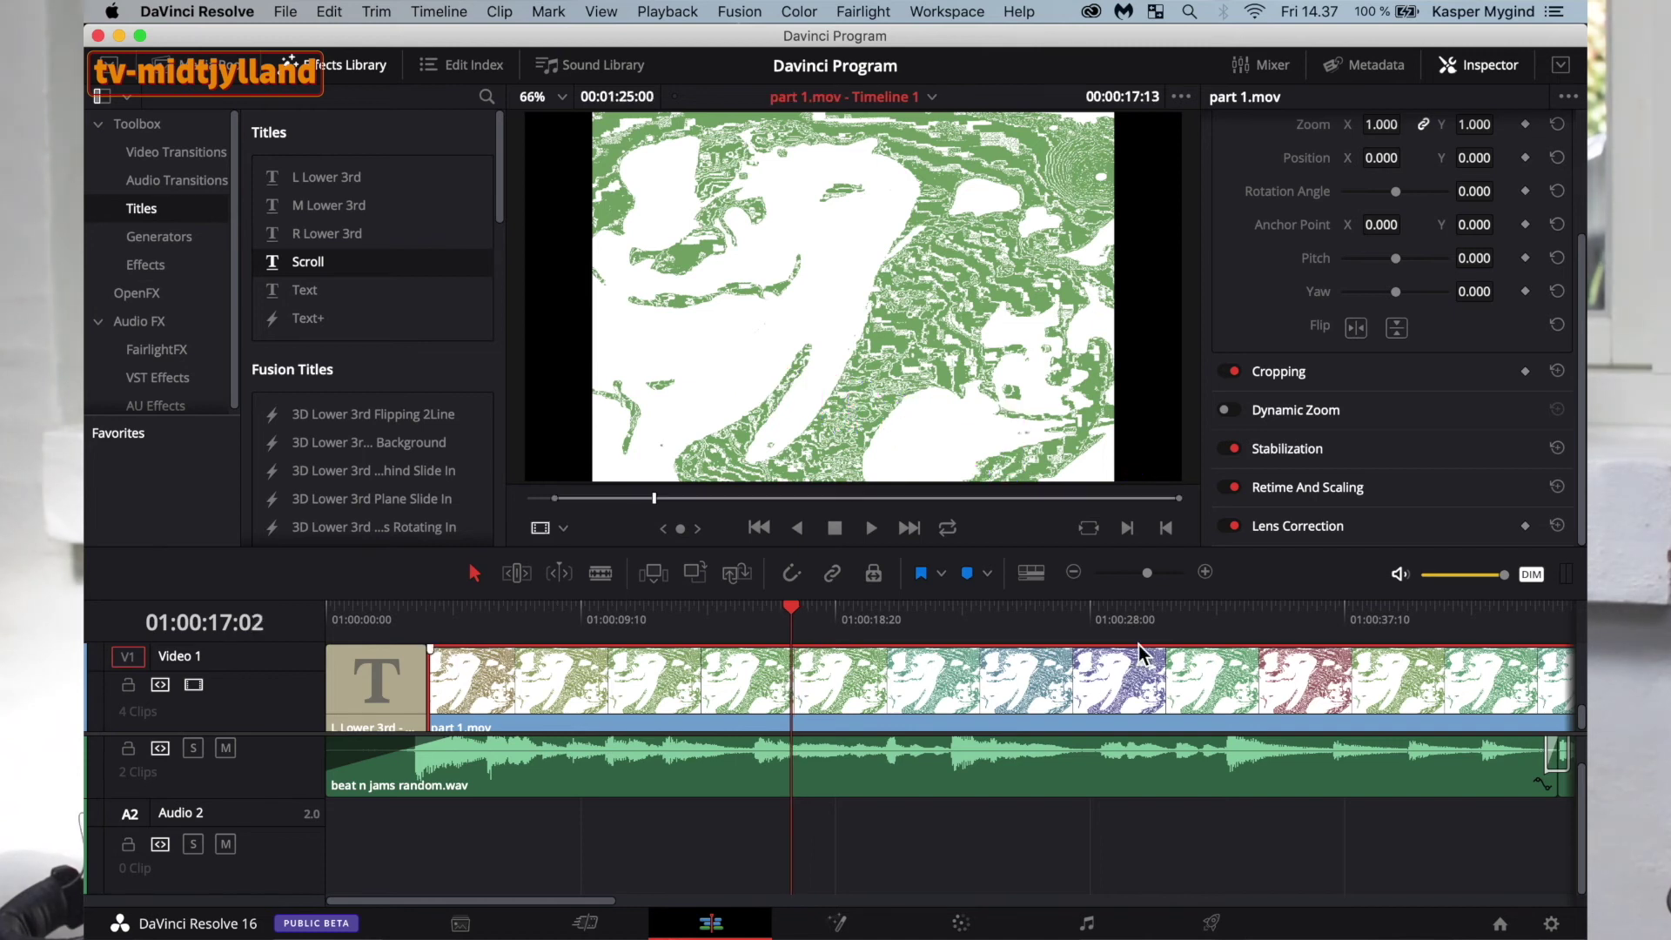
Try lowering the opacity of part 1.mov to 3.96, save the project, and reset the clip's opacity.
scroll(1340, 140, up, 3)
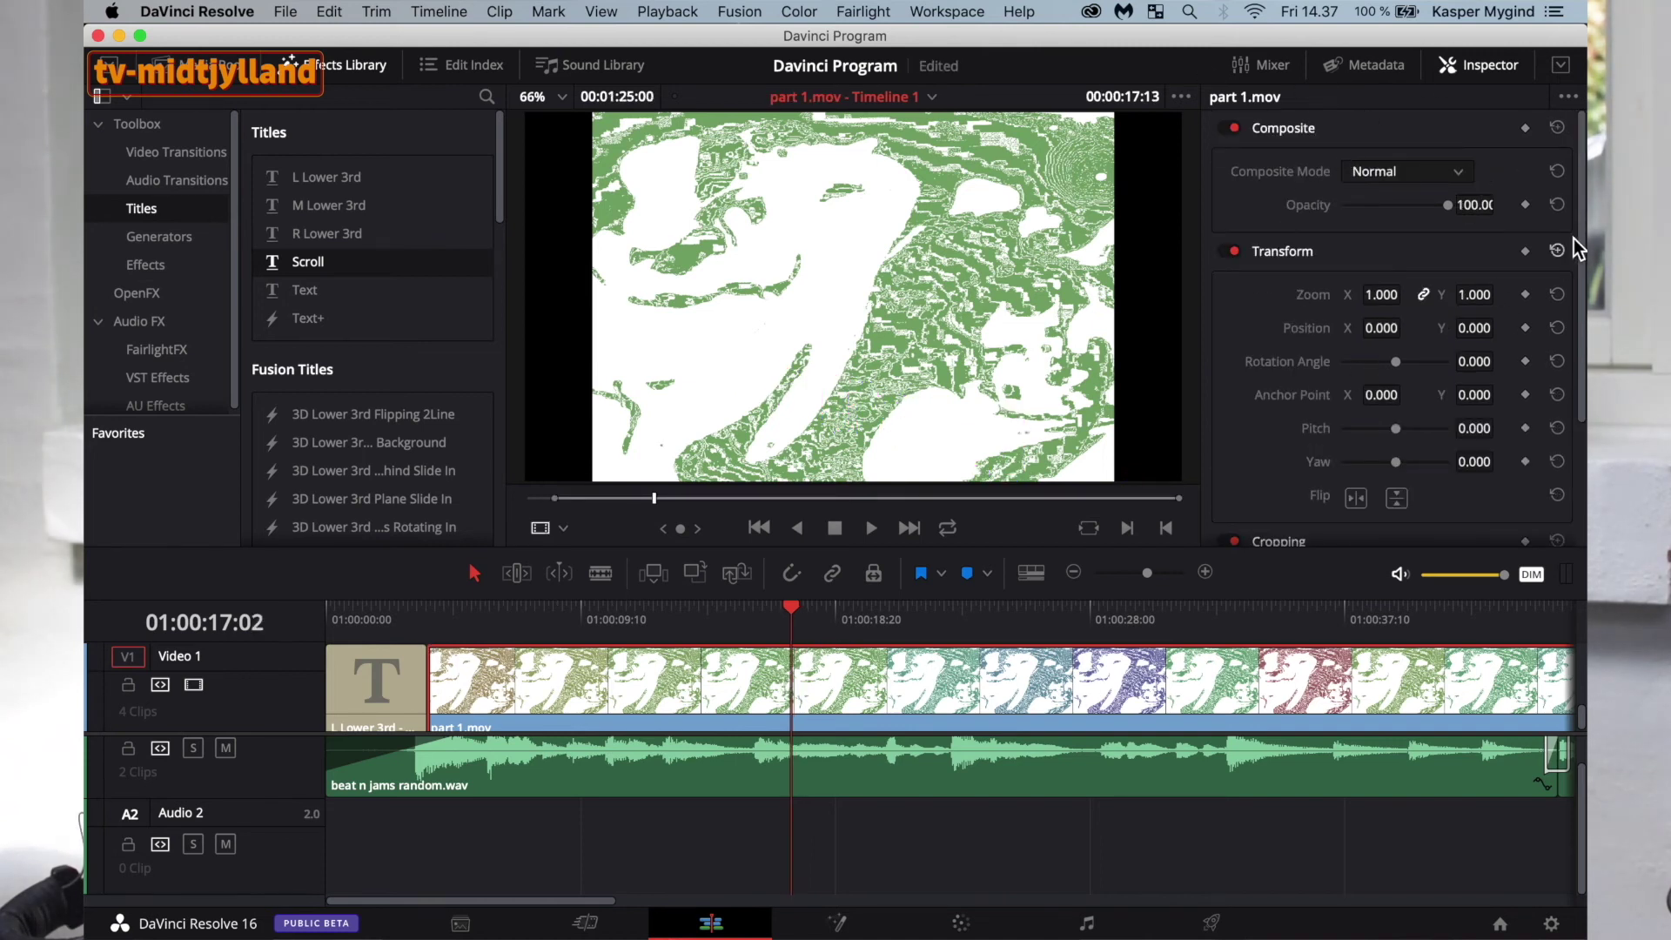
drag(1450, 206, 1333, 207)
drag(787, 602, 742, 670)
key(super+s)
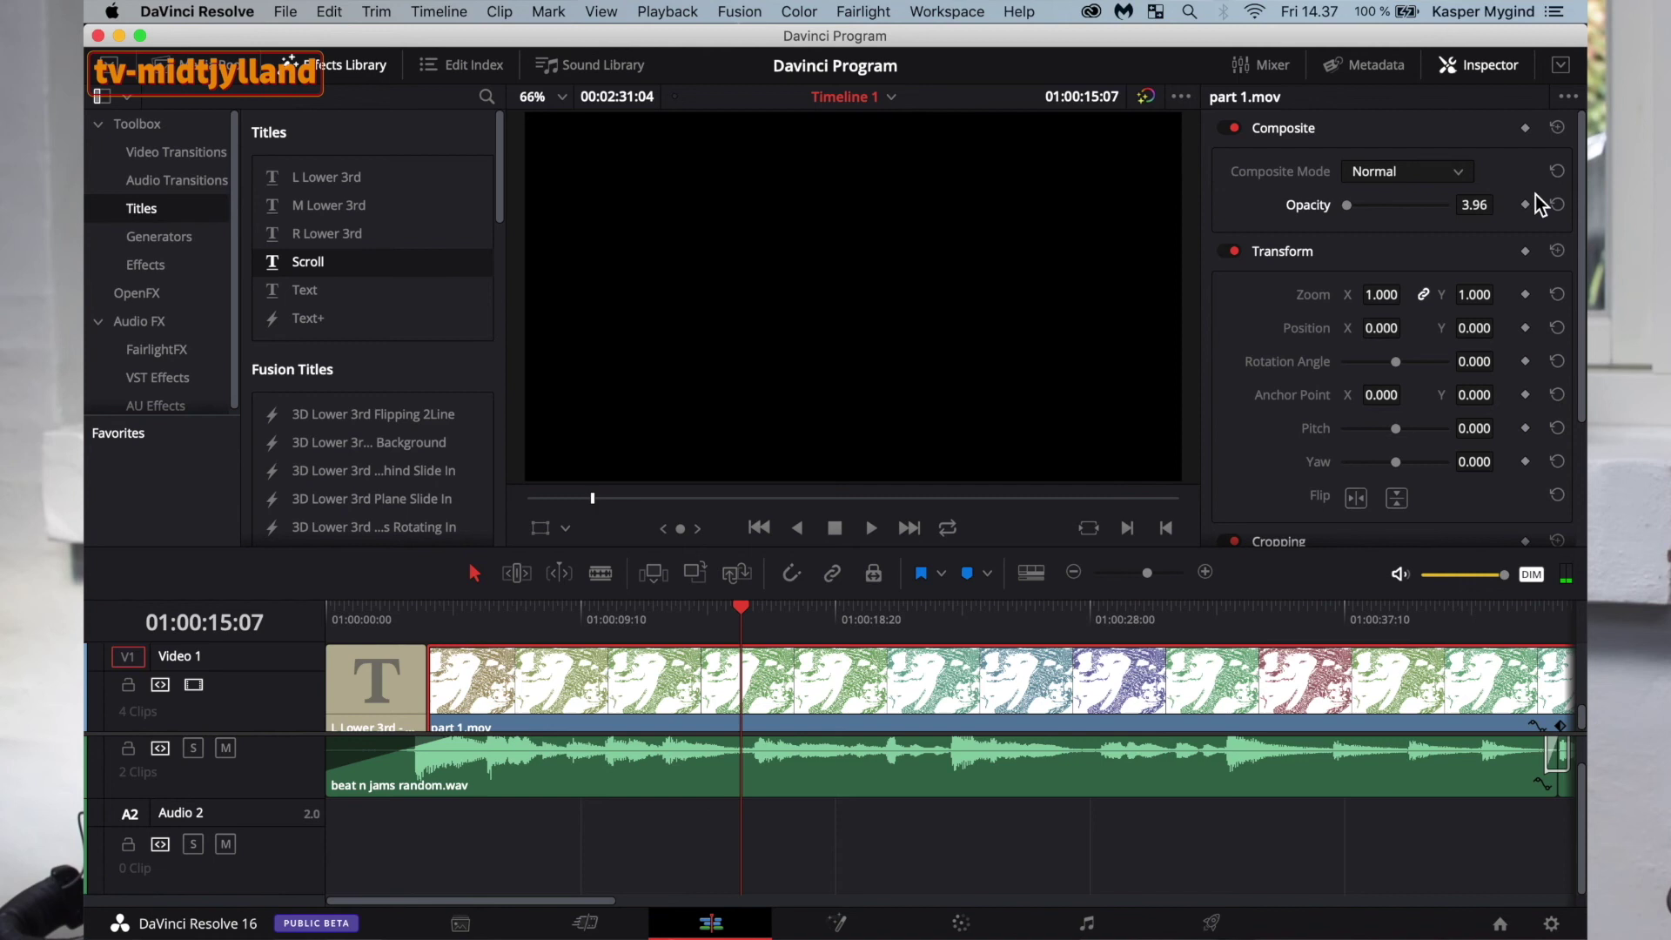
click(1556, 204)
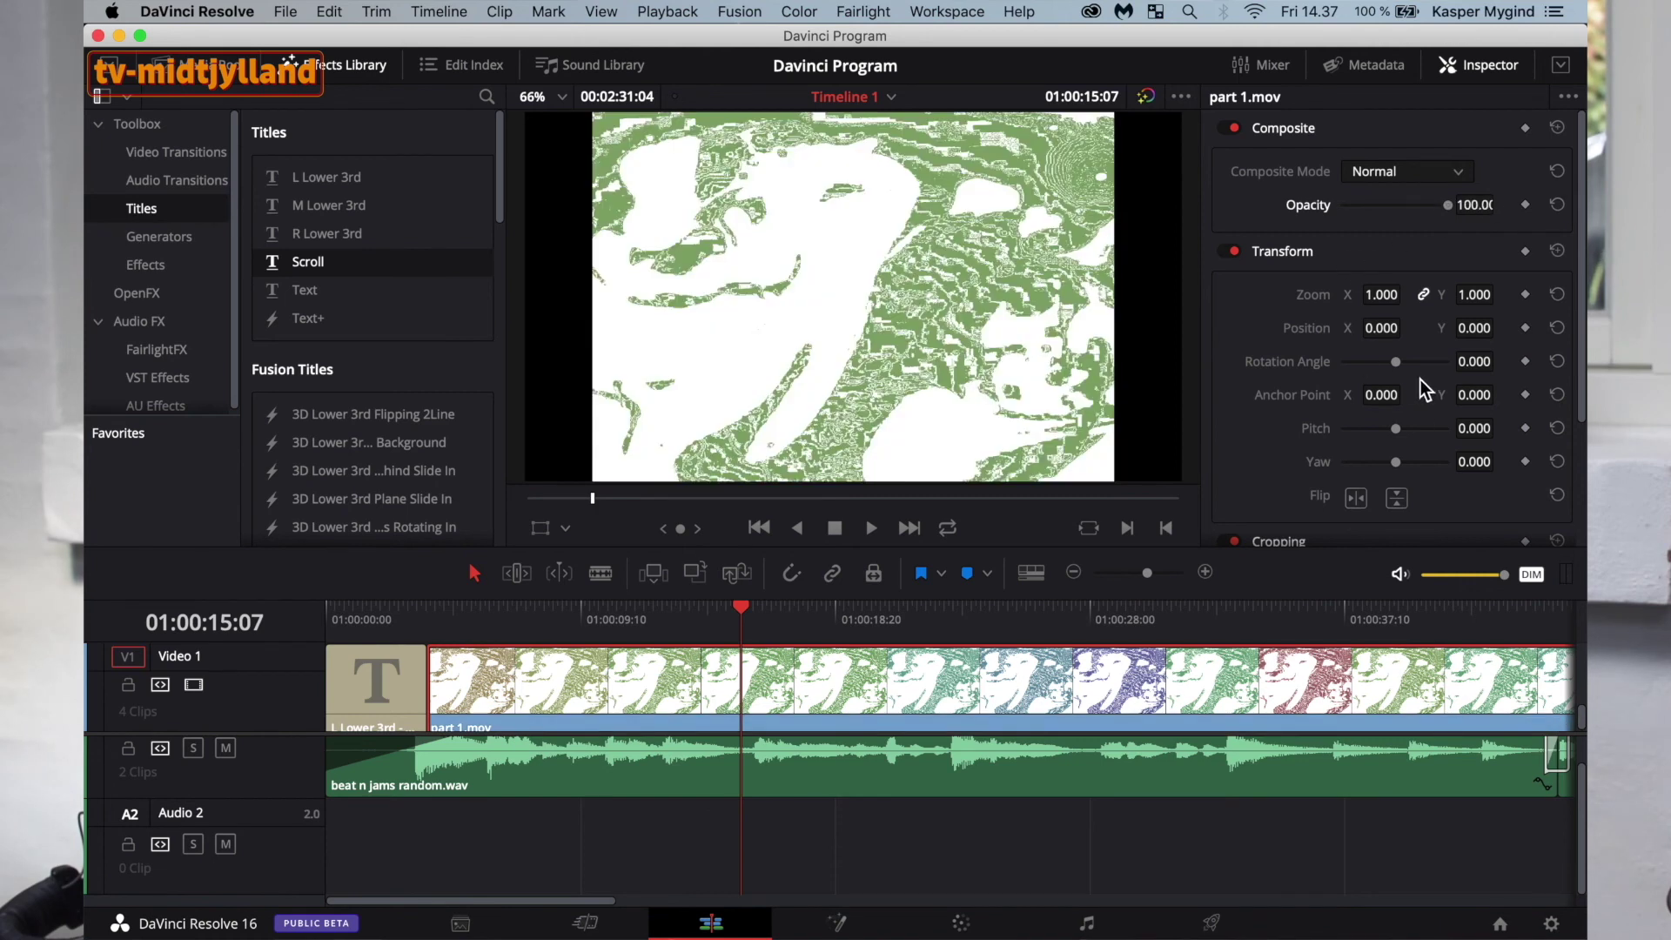
scroll(1405, 334, down, 4)
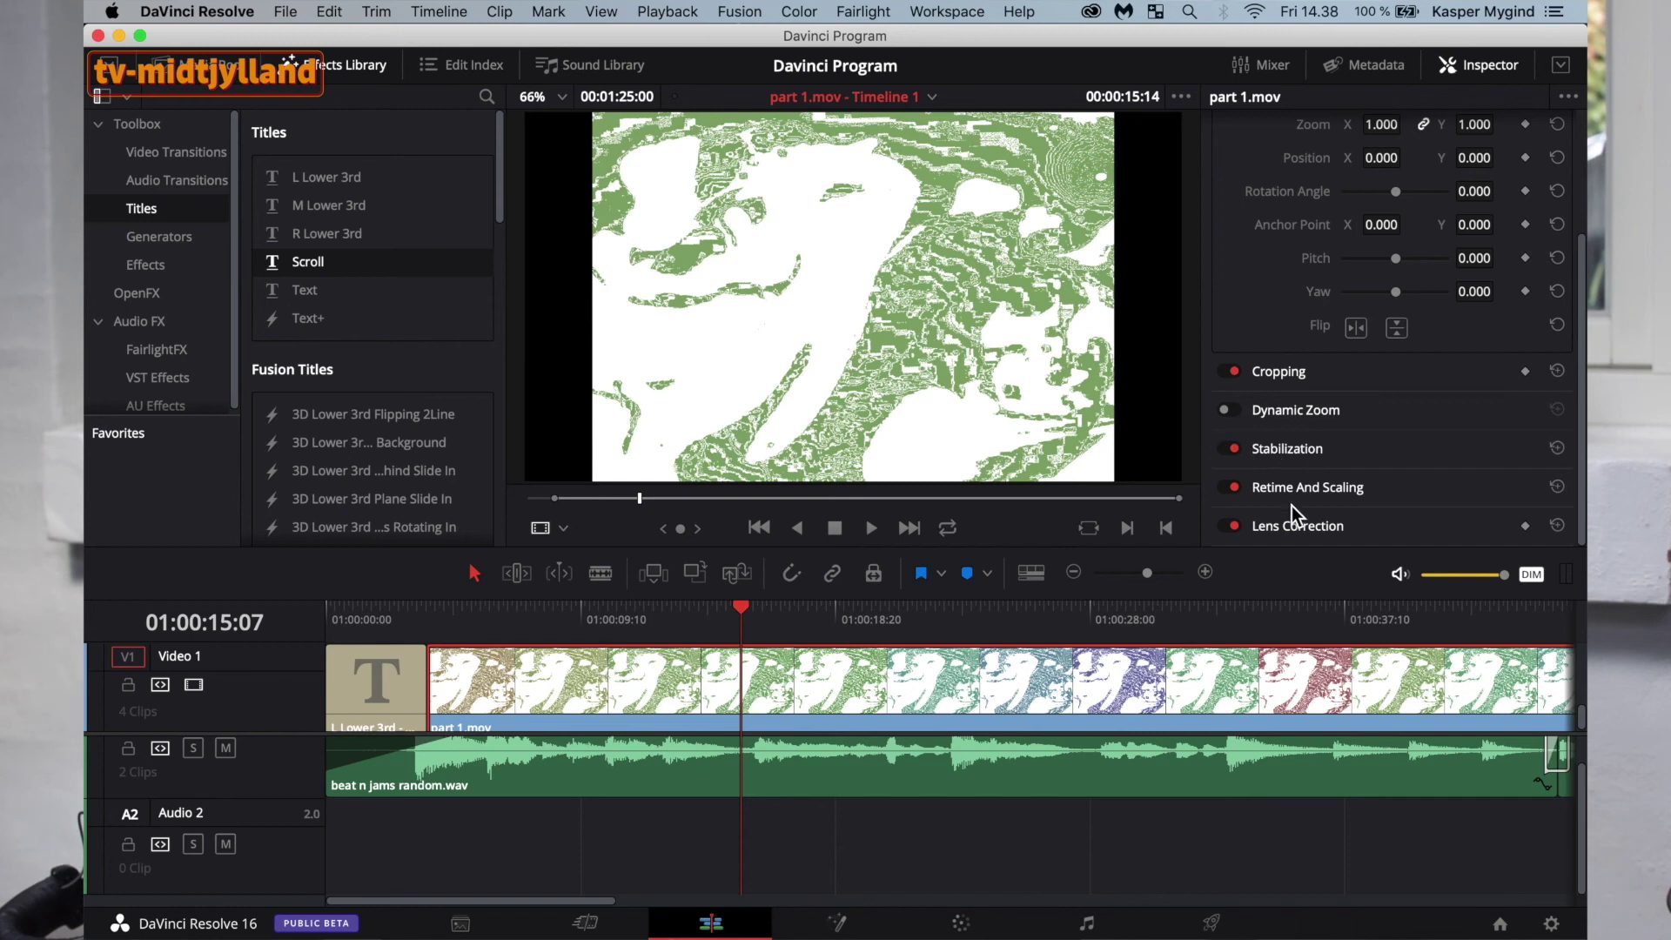
Zoom the timeline out and reduce the height of the video and audio tracks.
click(905, 640)
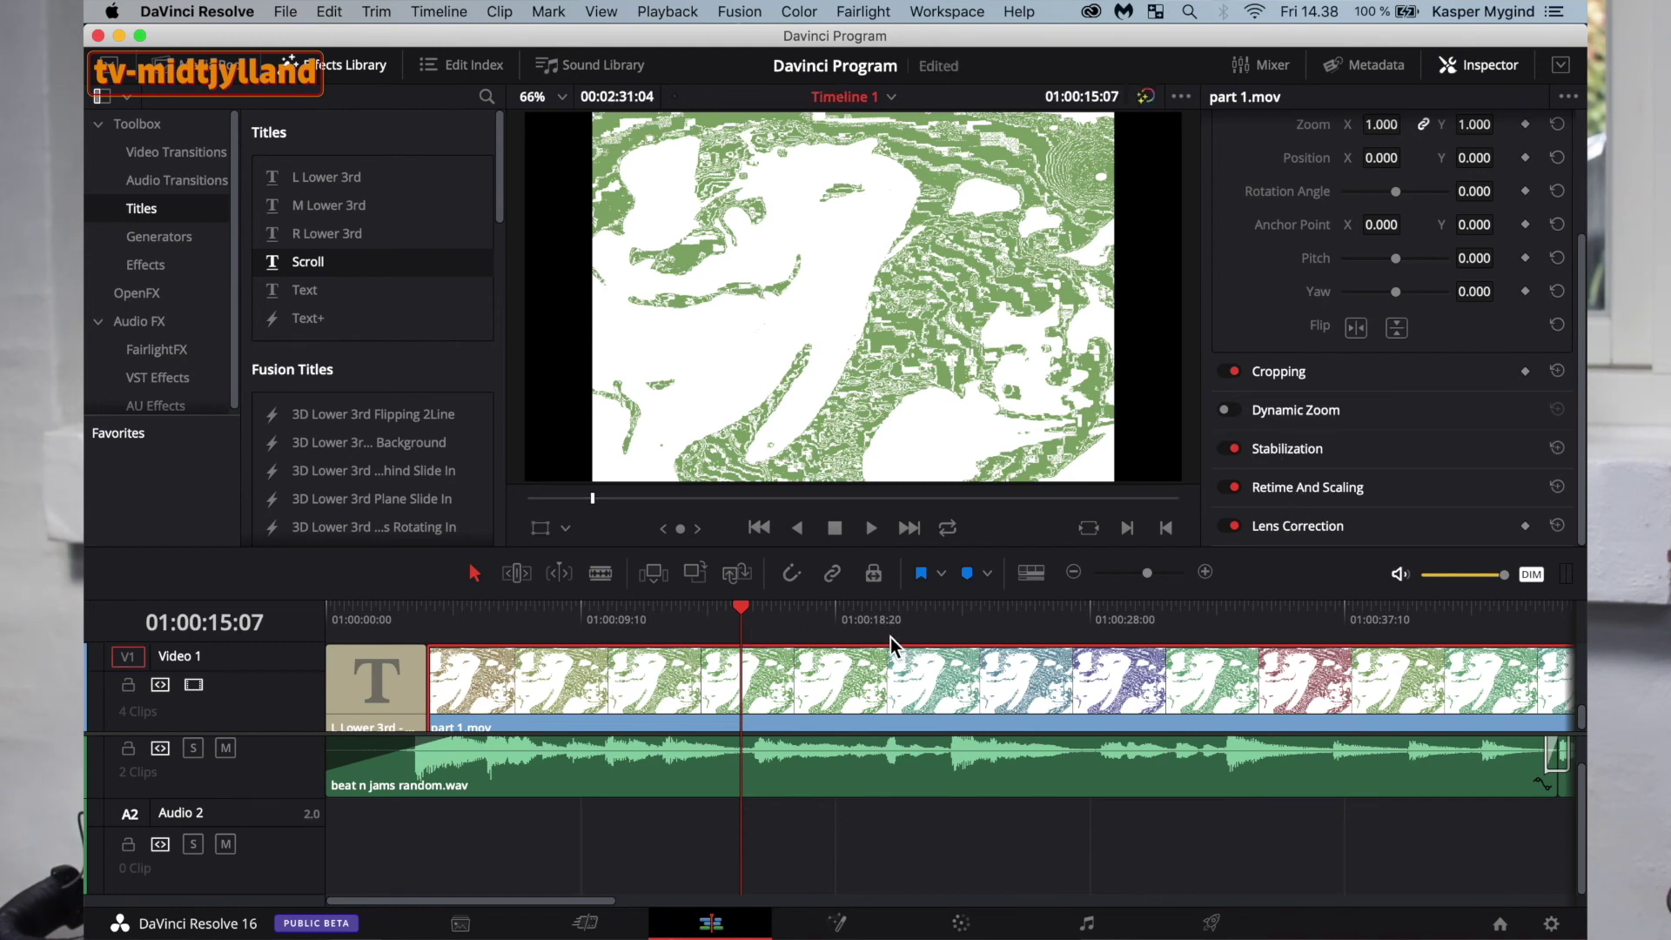
drag(1148, 573, 1142, 573)
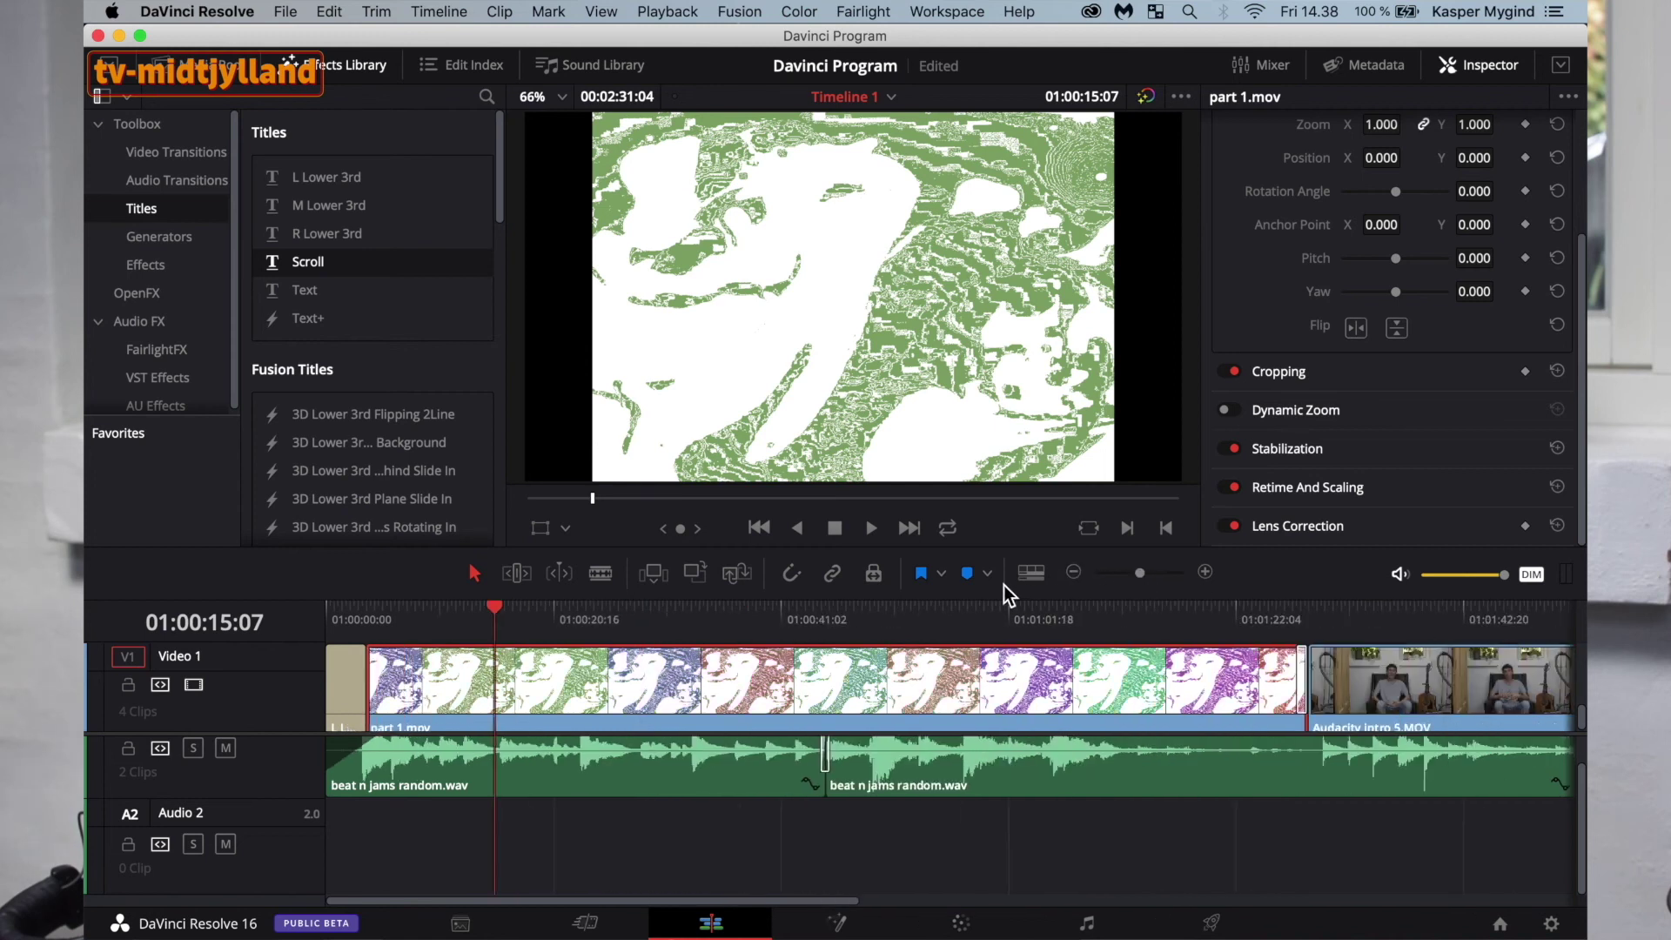
click(1032, 573)
drag(1034, 884, 989, 916)
scroll(718, 748, up, 2)
scroll(586, 671, up, 3)
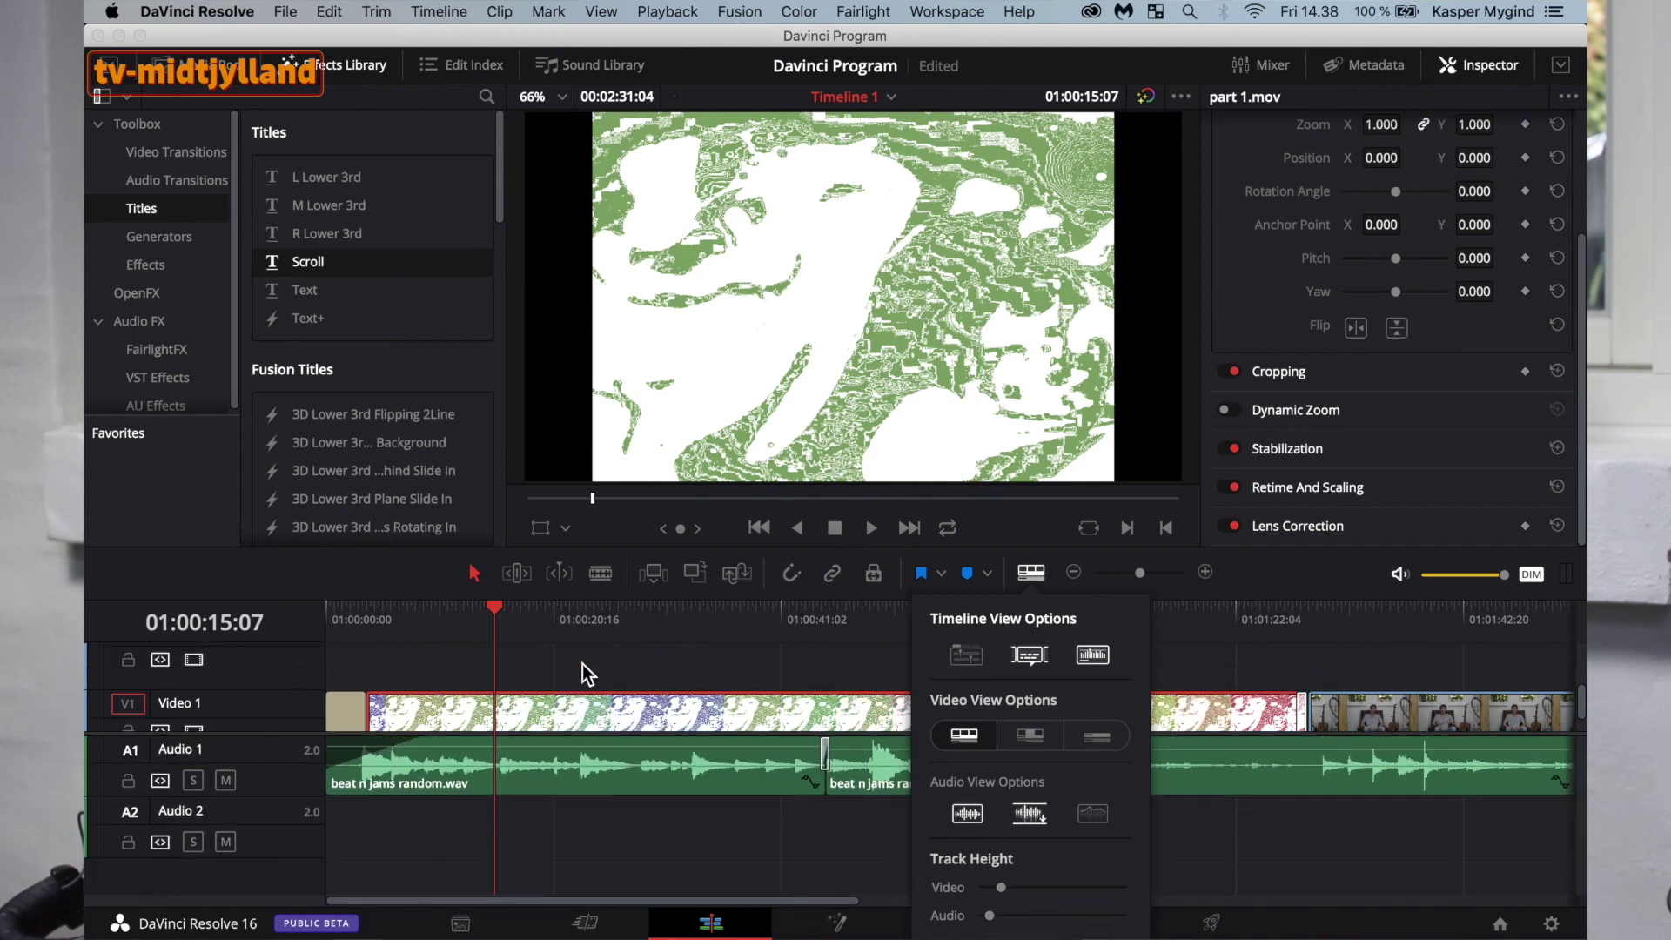
Enlarge the video track area and move Audacity intro 5.MOV onto Video 2, above part 1.mov near the timeline's start.
click(268, 740)
drag(273, 741, 273, 810)
drag(1366, 779, 568, 736)
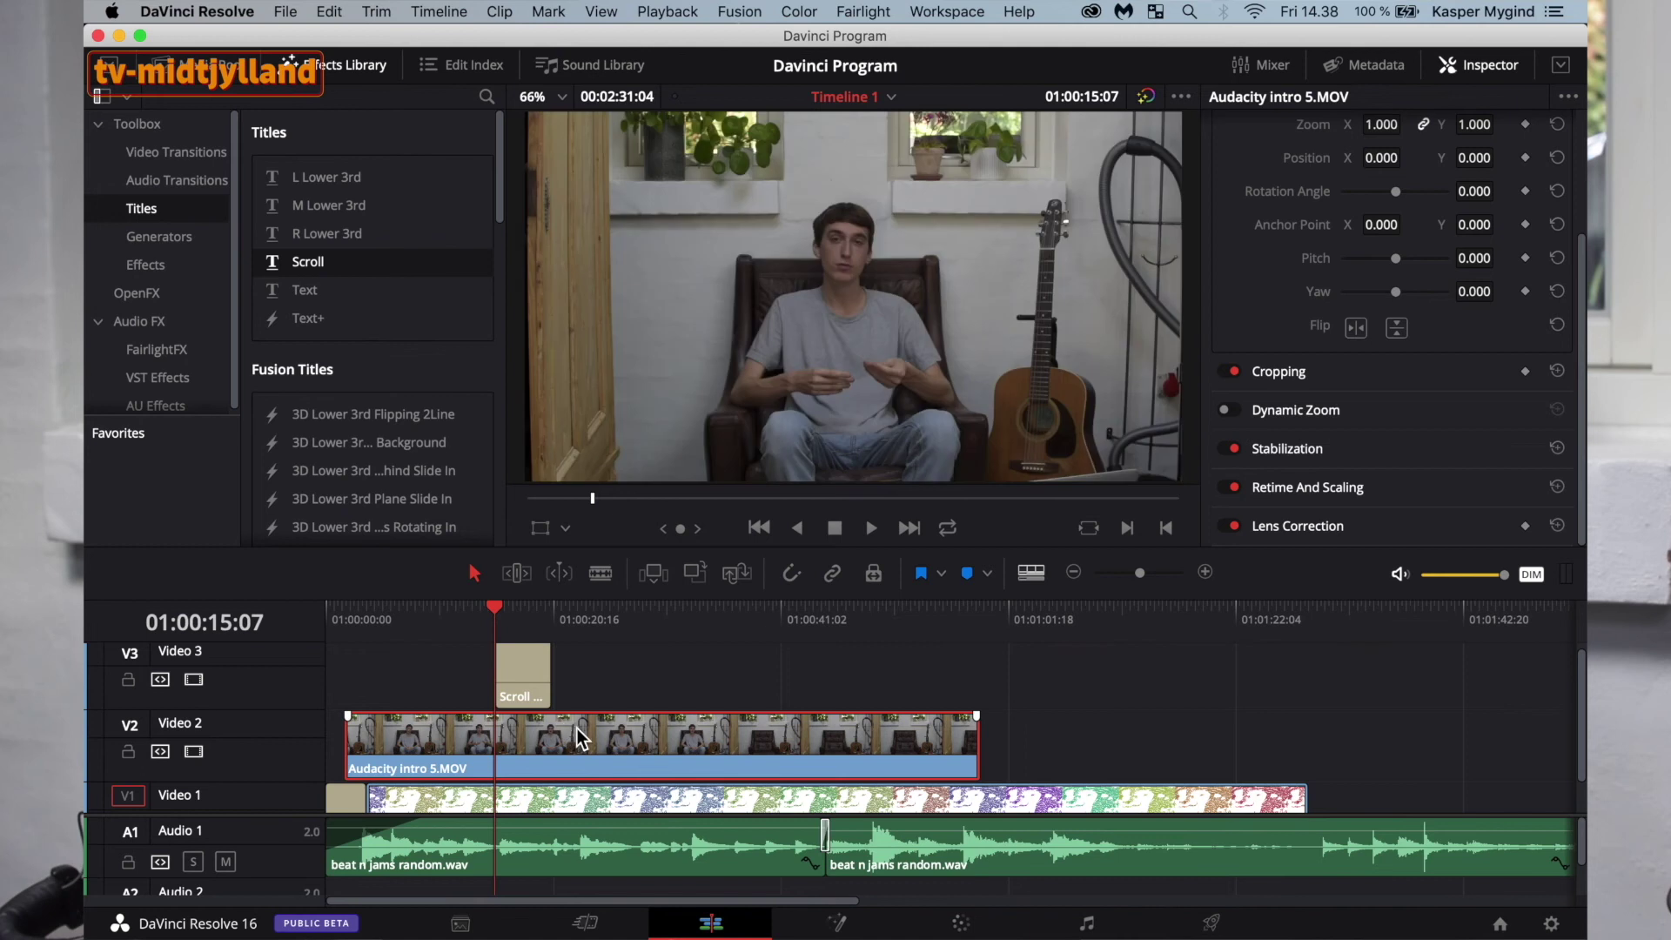
Crop Audacity intro 5.MOV by about 760.4 on the left and 361.2 on the right, set softness to -8.910, and scrub to 01:00:30:05.
scroll(1384, 375, up, 2)
scroll(1370, 383, down, 2)
click(1289, 380)
scroll(1308, 379, down, 3)
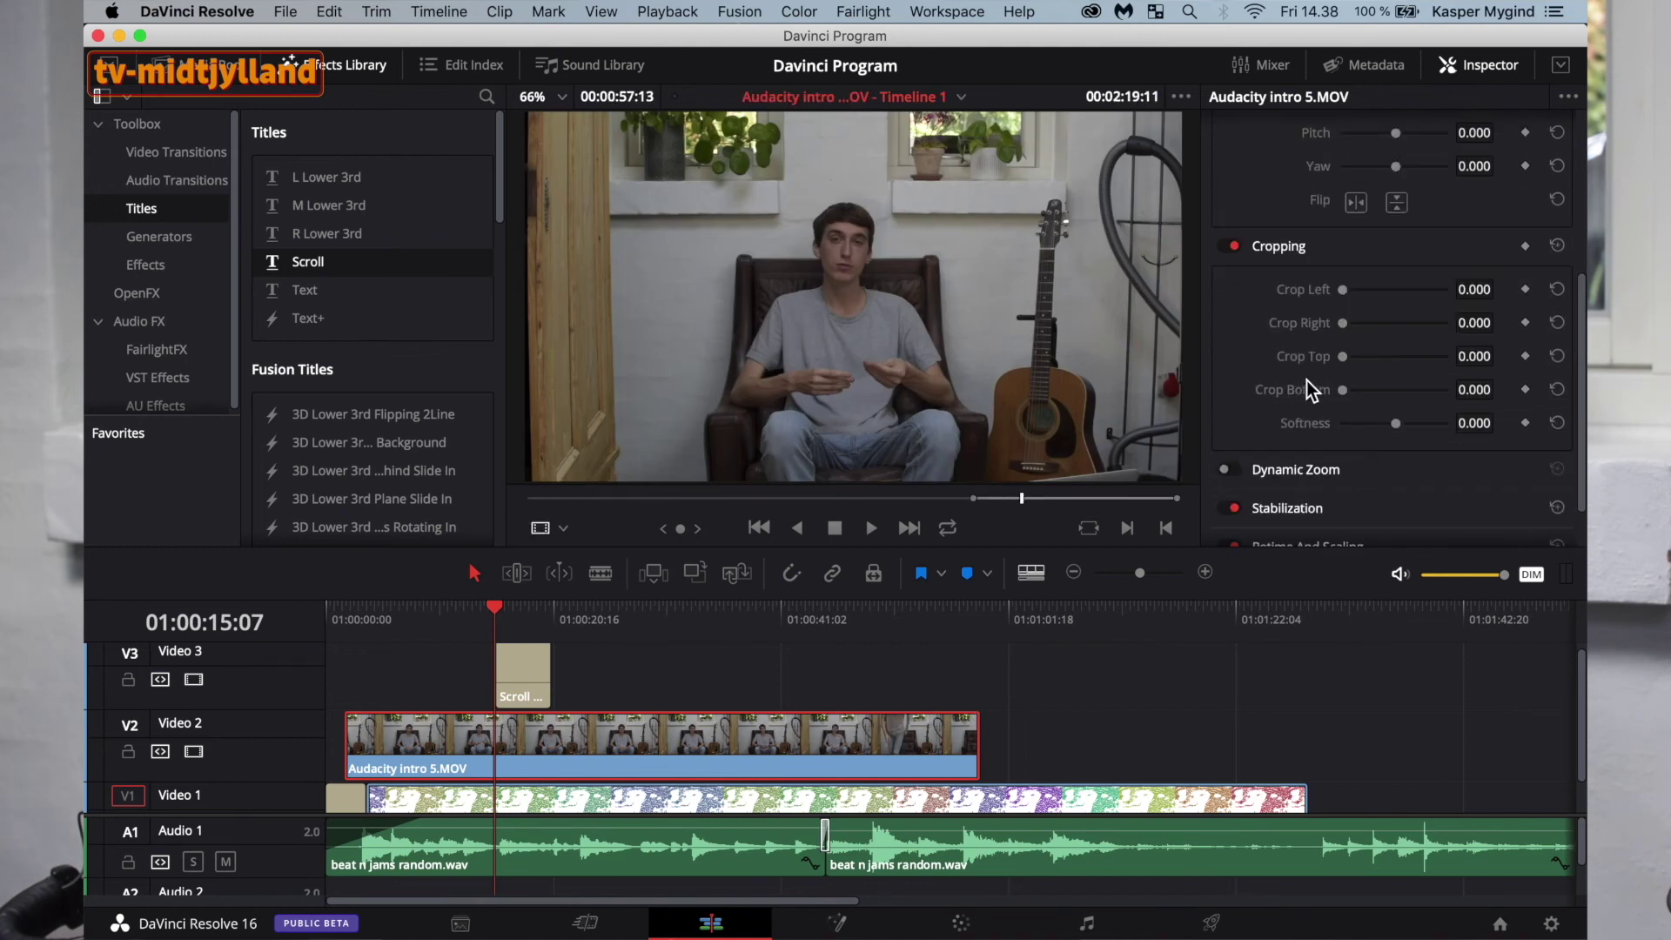
drag(1344, 291, 1394, 327)
click(667, 619)
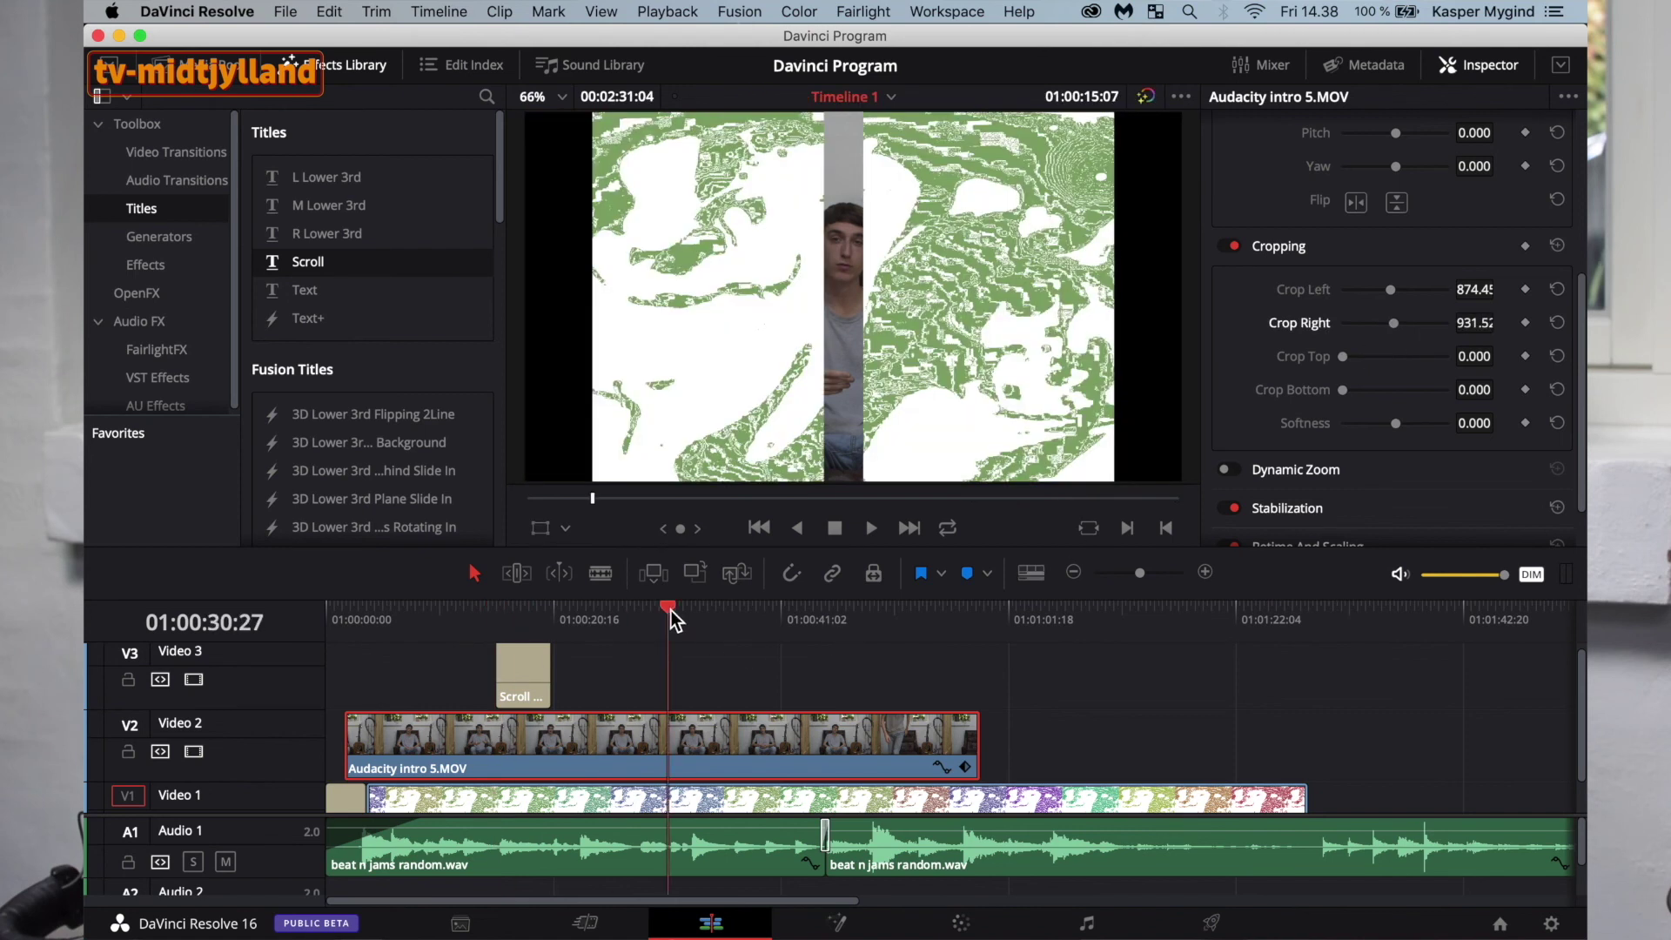
drag(1390, 290, 1363, 295)
mouse_move(1394, 323)
mouse_down()
mouse_move(1417, 328)
mouse_move(1365, 324)
mouse_move(1403, 307)
mouse_up()
mouse_move(1397, 423)
mouse_down()
mouse_move(1350, 421)
mouse_move(1474, 424)
mouse_move(1372, 427)
mouse_up()
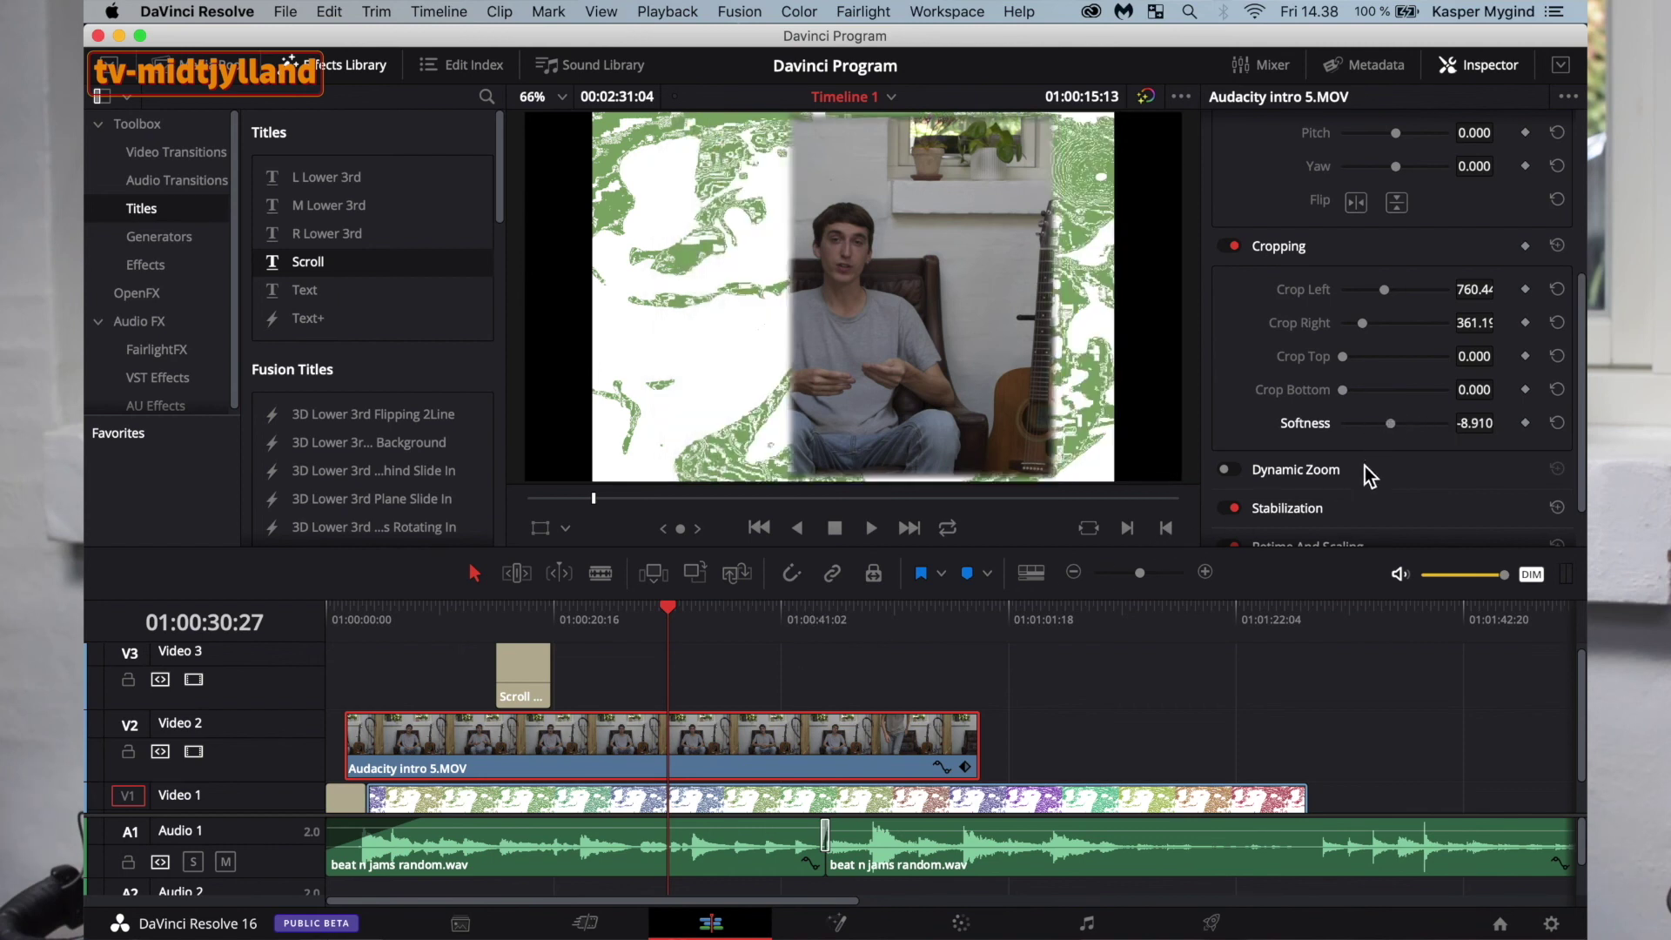
drag(688, 608, 660, 609)
Examine the stabilization options of Audacity intro 5.MOV, toggling stabilization off and on again.
scroll(1316, 467, down, 2)
click(1233, 448)
click(1288, 450)
scroll(1318, 444, down, 4)
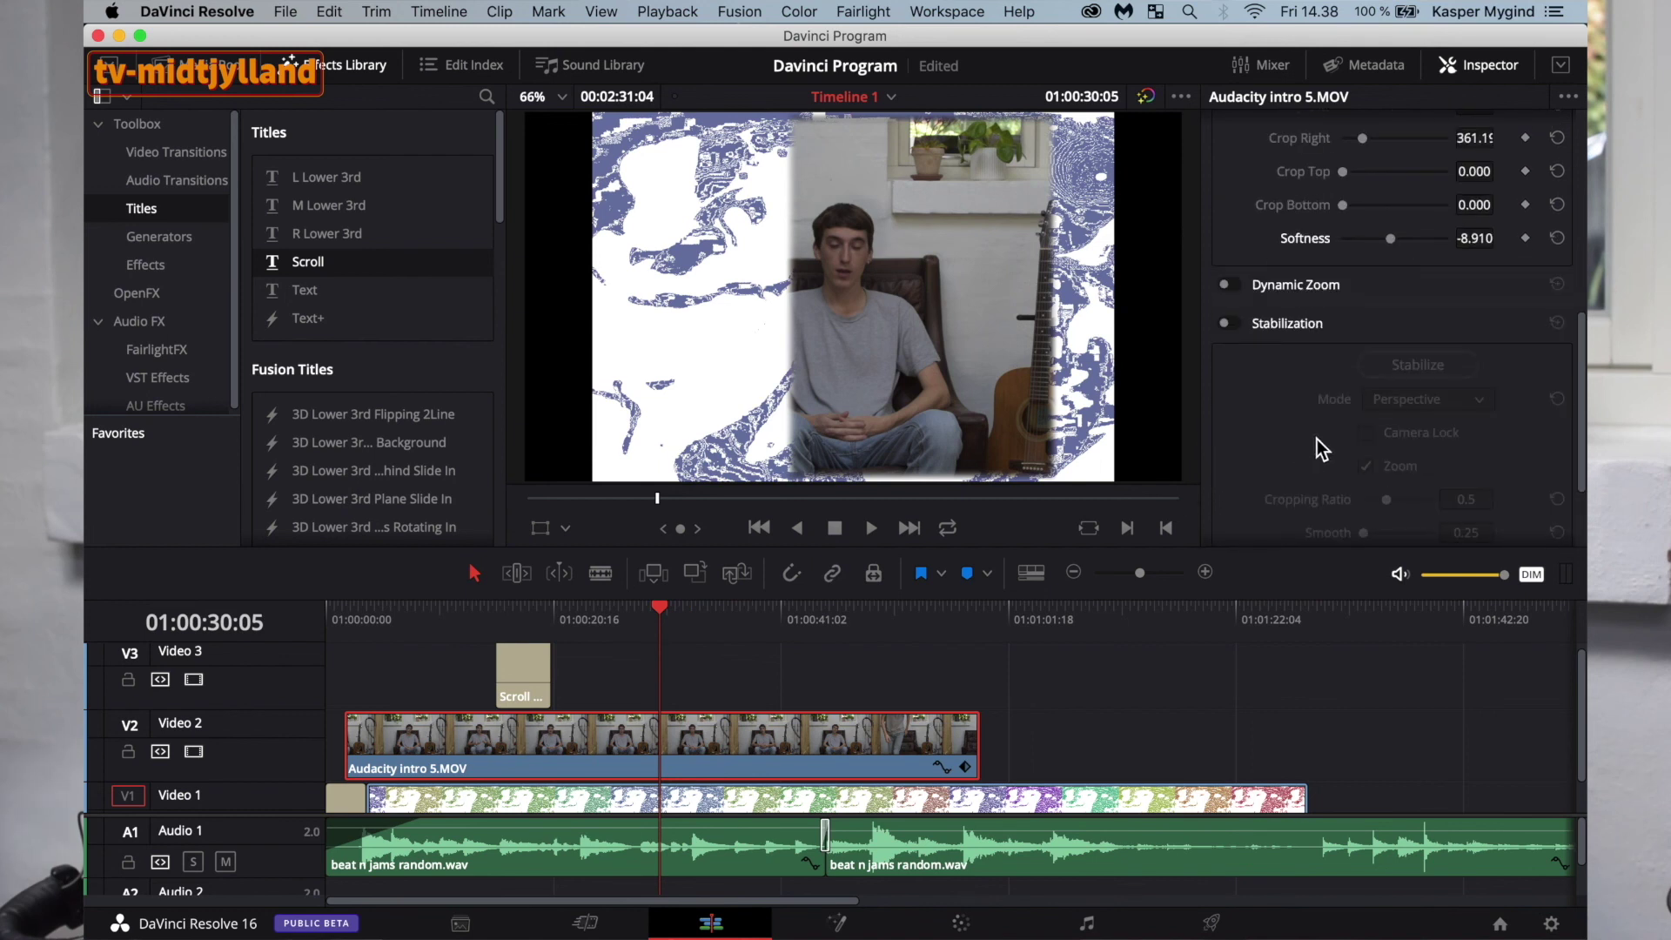
click(1232, 323)
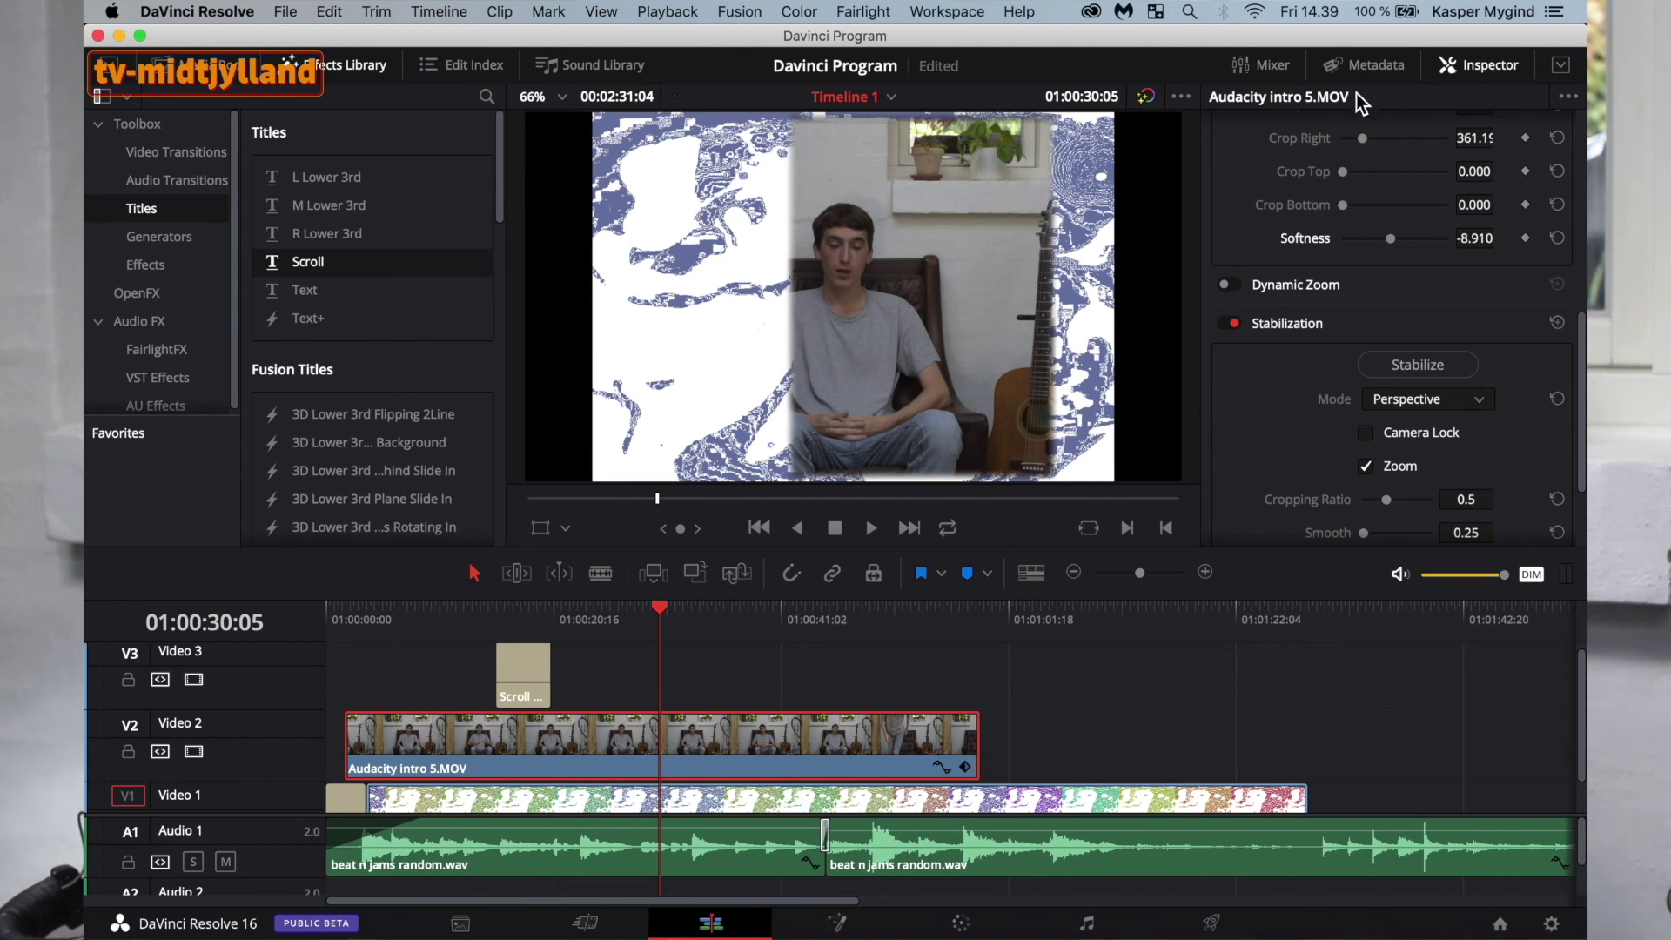
click(1234, 335)
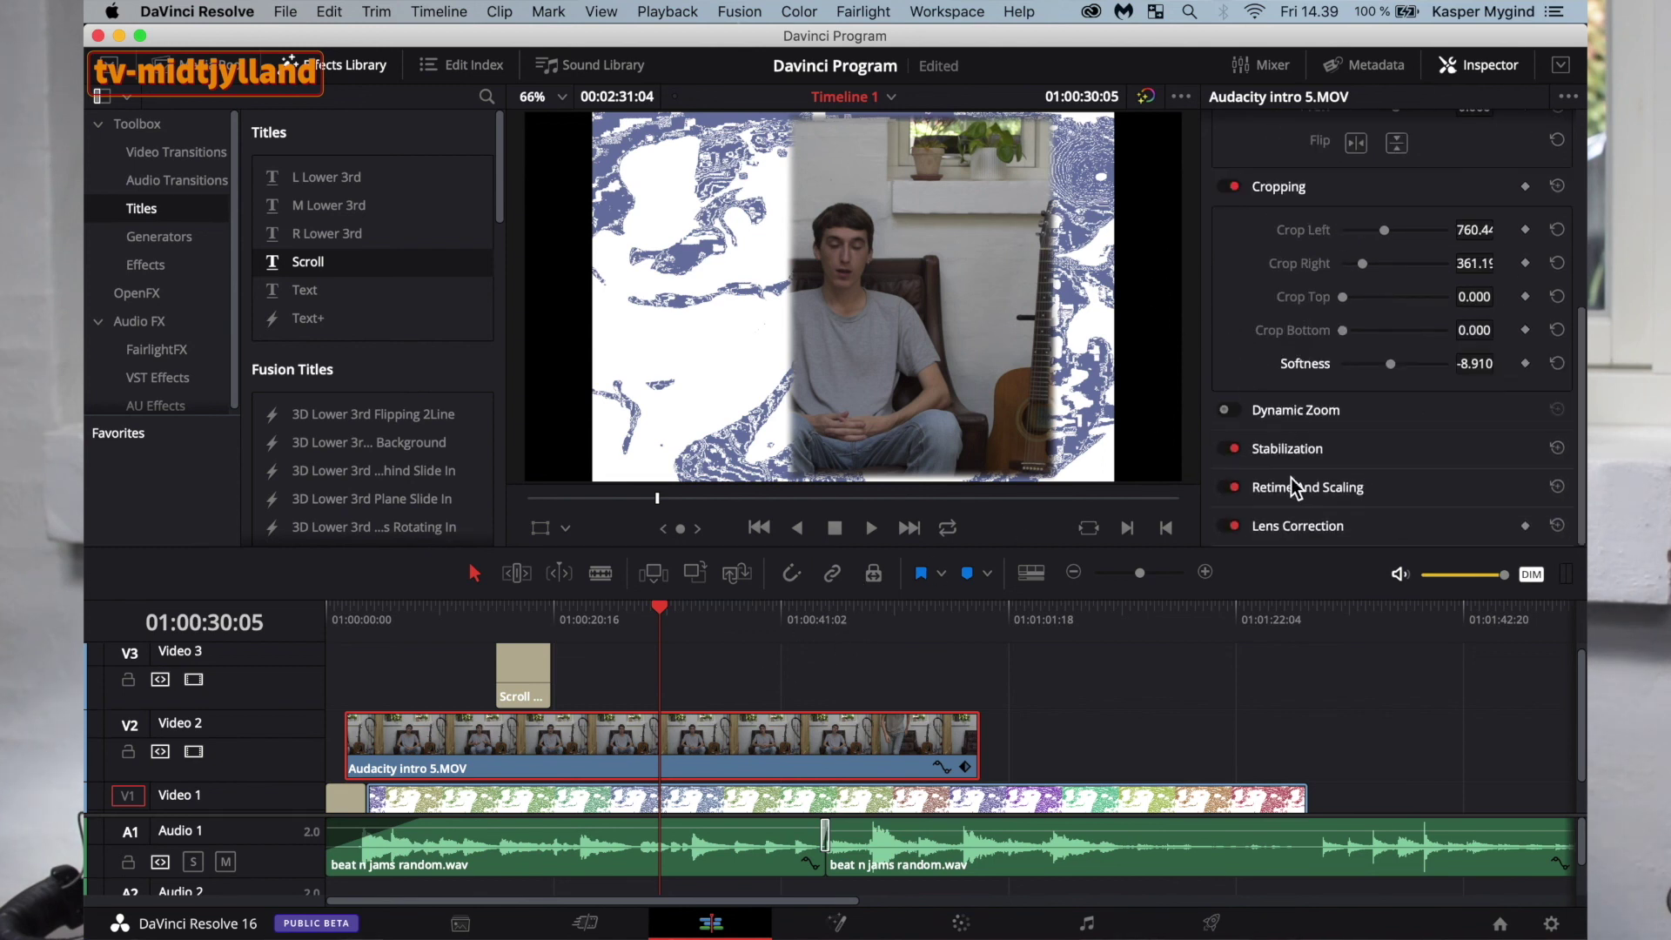
click(1234, 448)
click(1234, 448)
click(1324, 458)
scroll(1344, 459, down, 3)
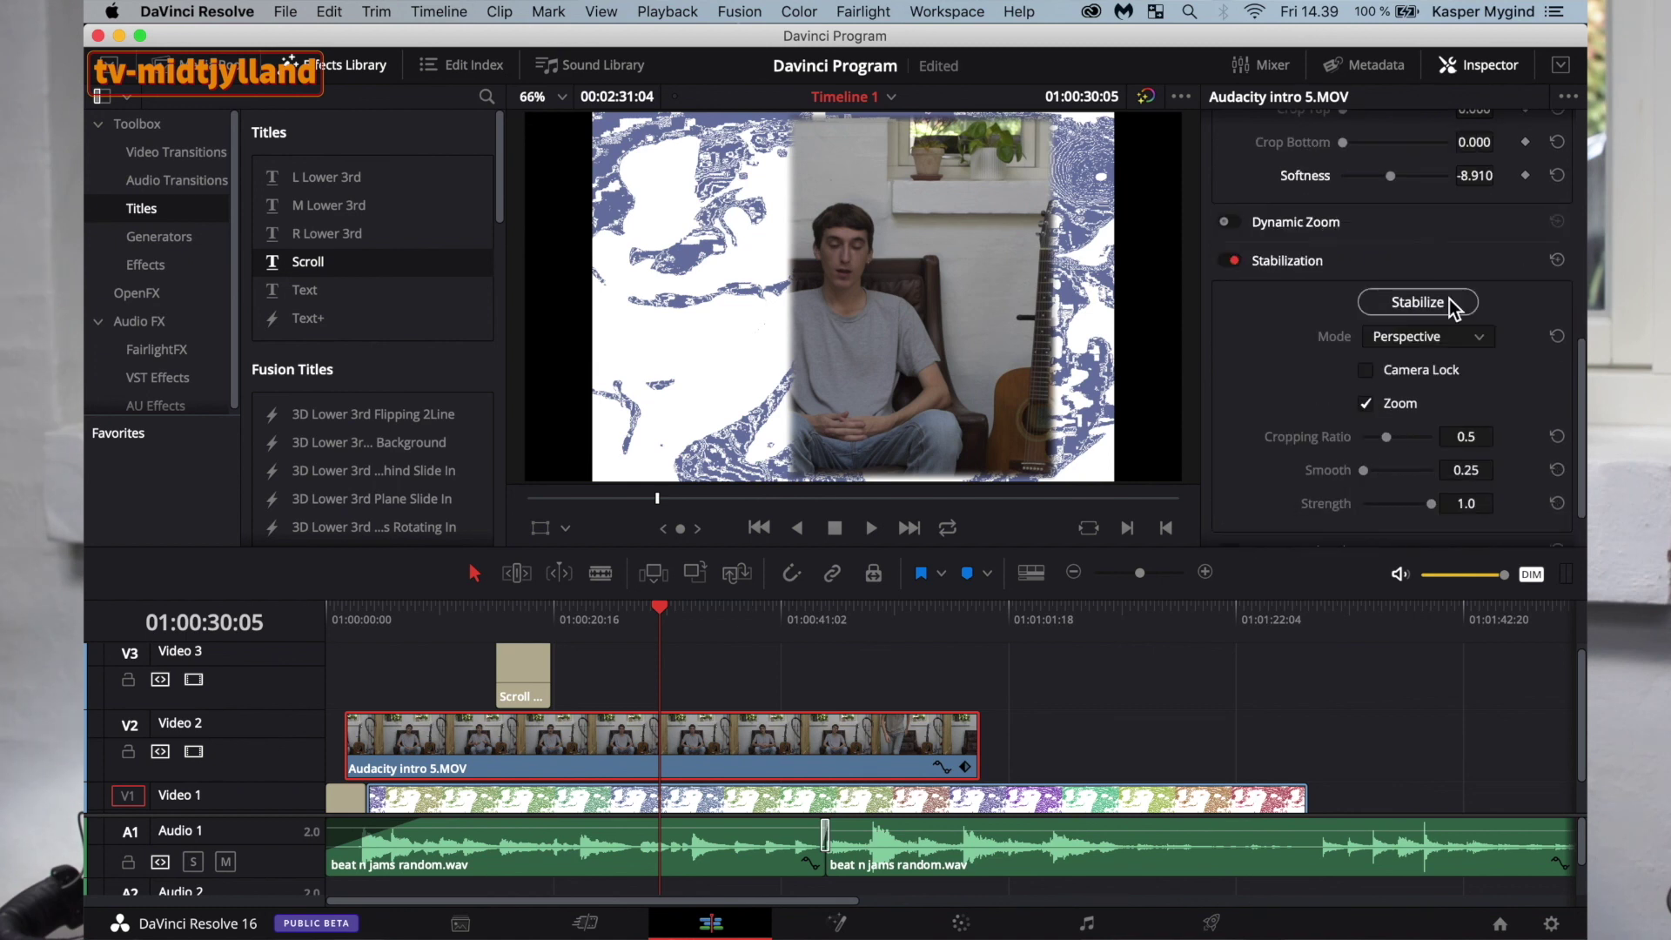
scroll(1424, 304, down, 1)
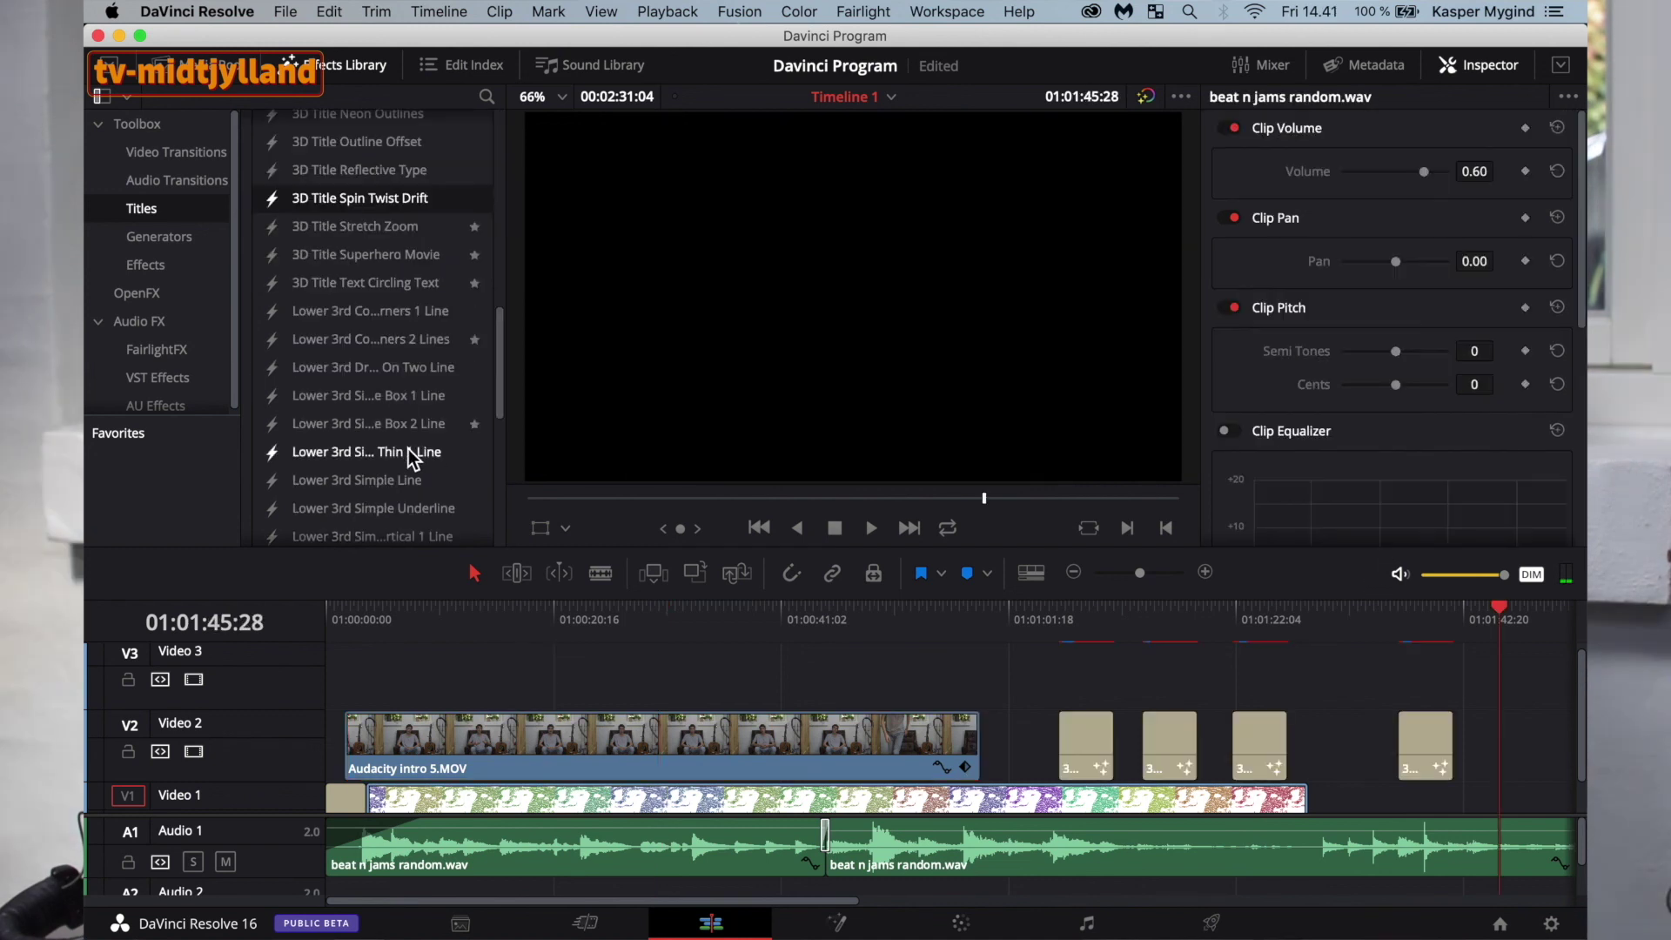
Look through the available Fusion titles down to Subtitles and return to the start of the list.
scroll(391, 451, down, 5)
scroll(366, 455, down, 3)
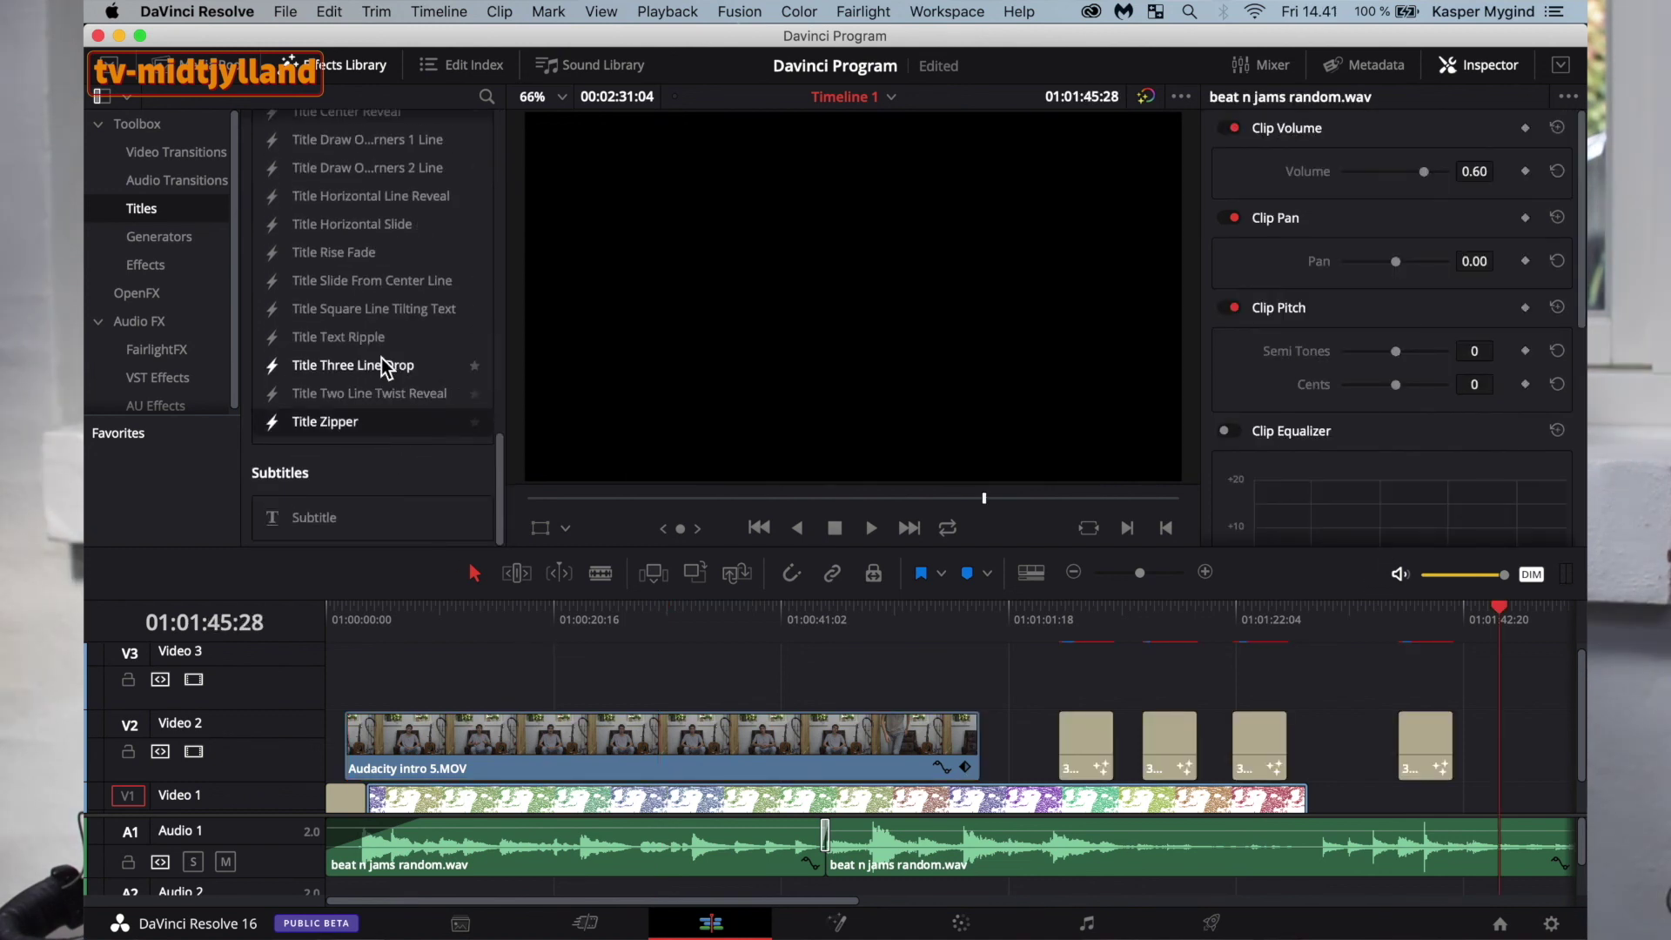
scroll(320, 280, up, 15)
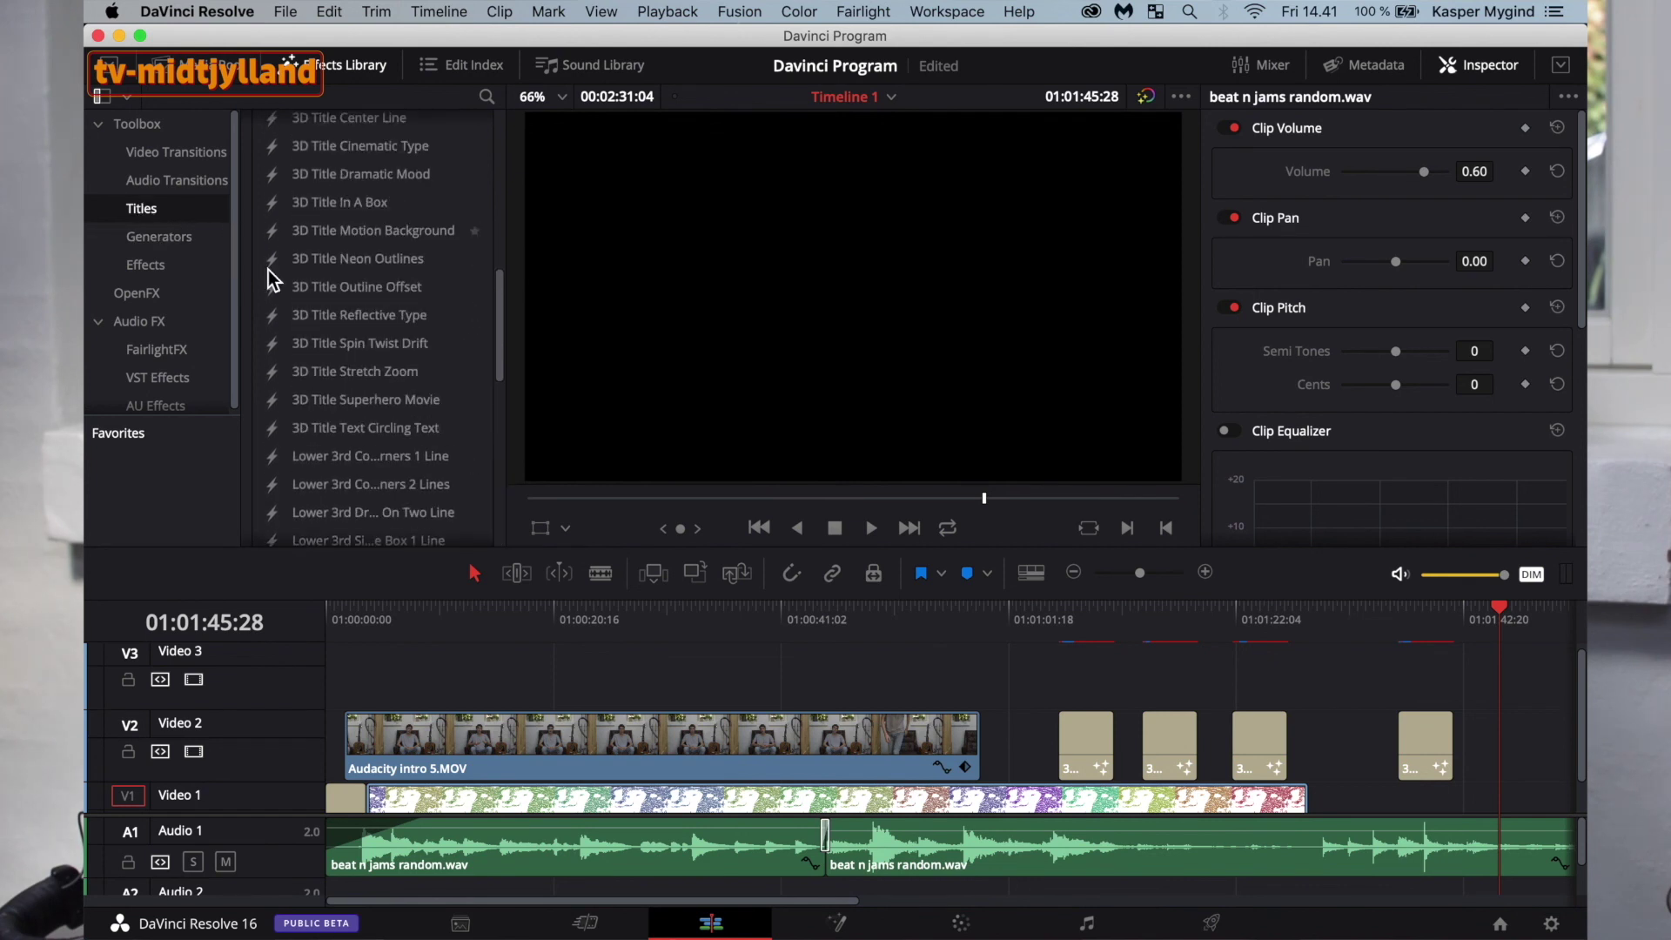
scroll(296, 279, up, 10)
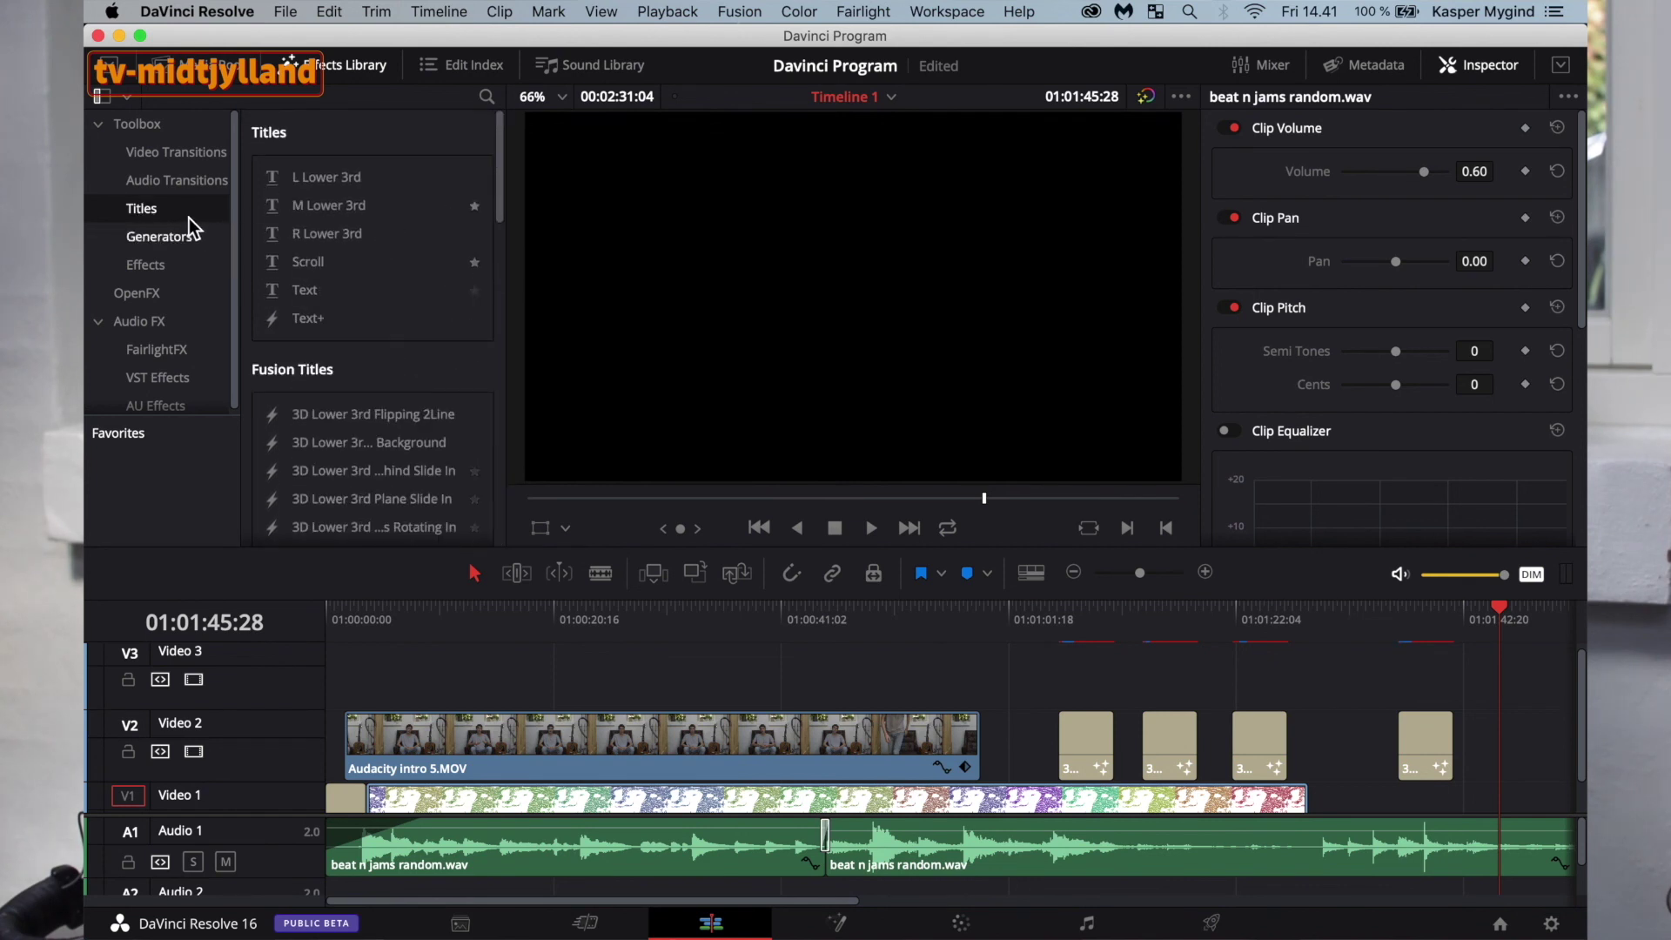